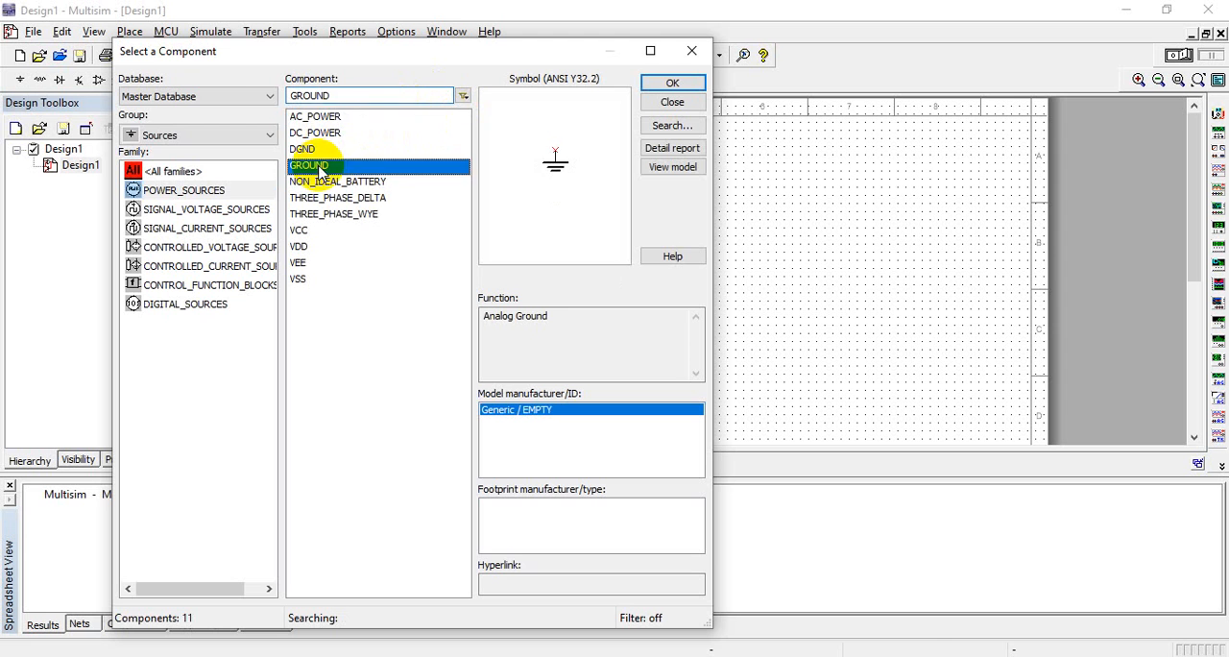
Place a GROUND symbol and, just left of it, an AC_POWER source from the POWER_SOURCES family on the schematic
click(667, 83)
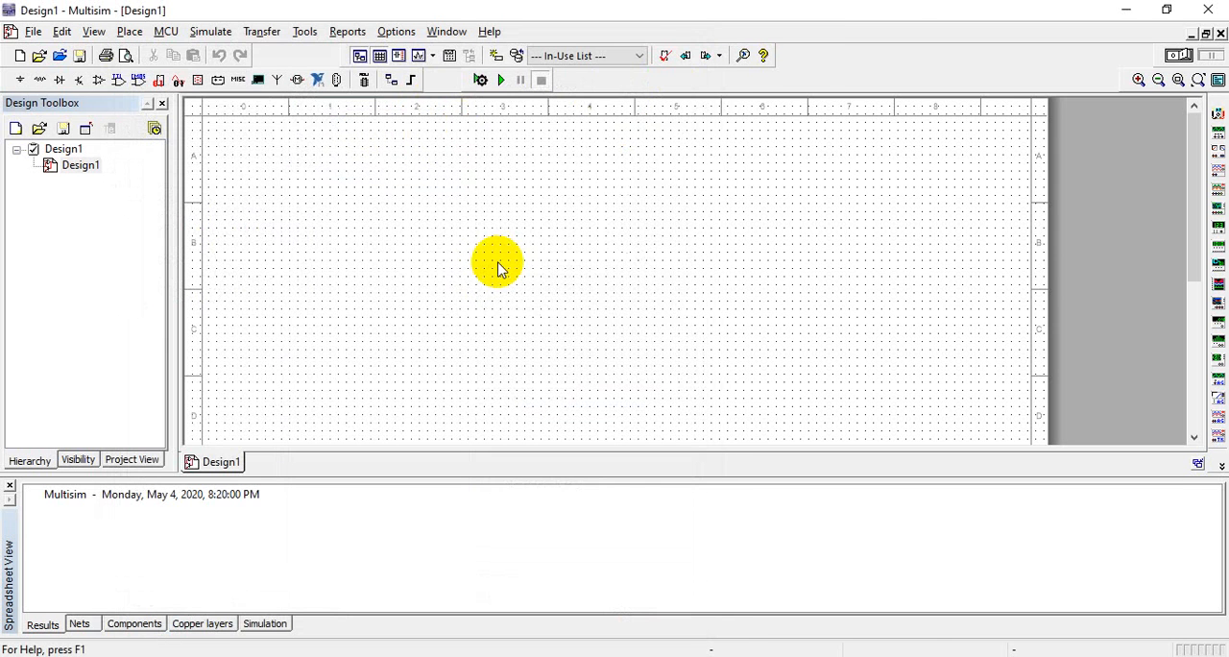
click(429, 240)
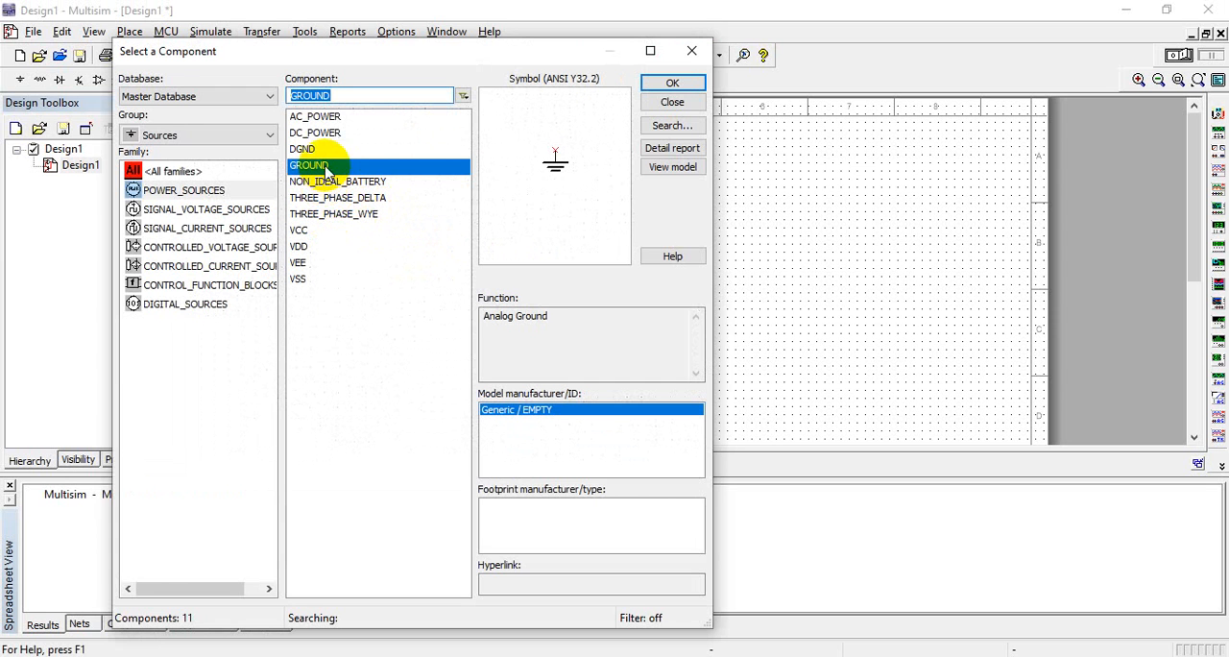
click(317, 117)
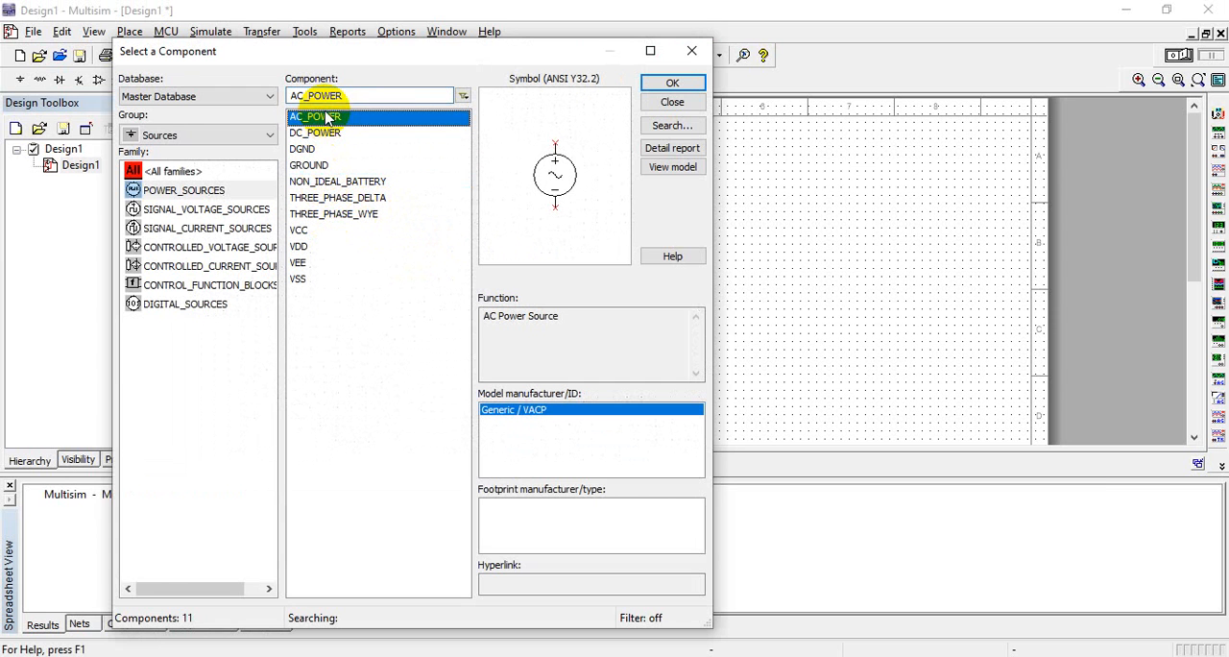
click(673, 85)
click(356, 267)
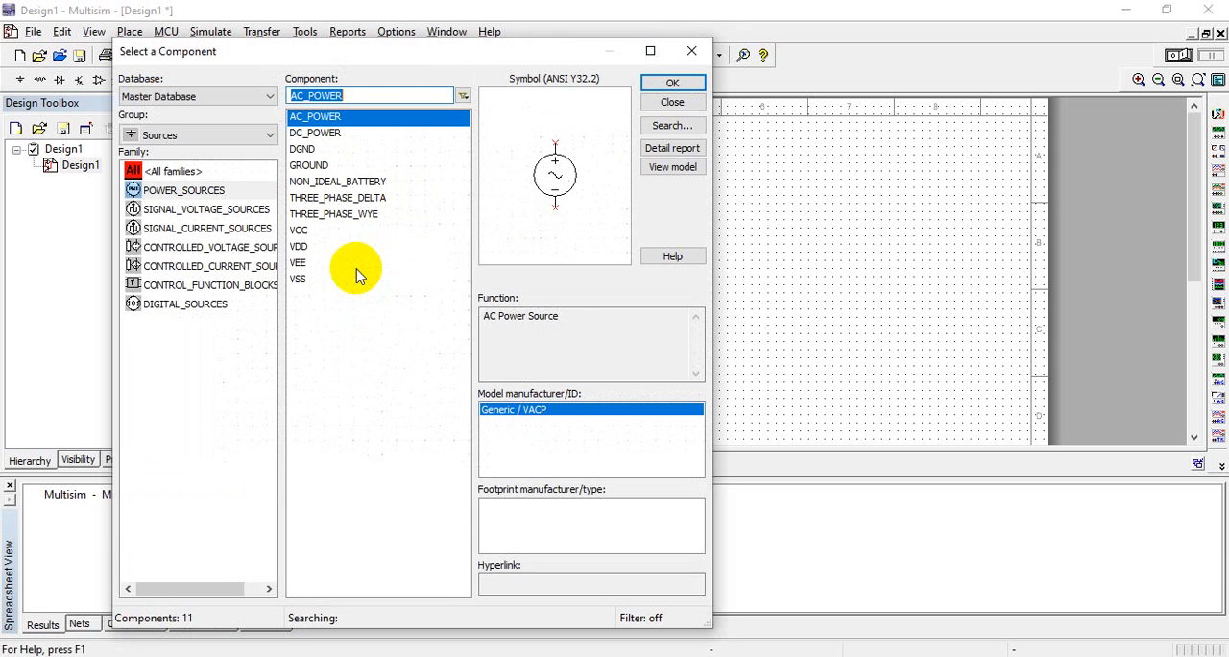
Place a DC_POWER source on the upper part of the schematic, to the right of the AC source
click(306, 234)
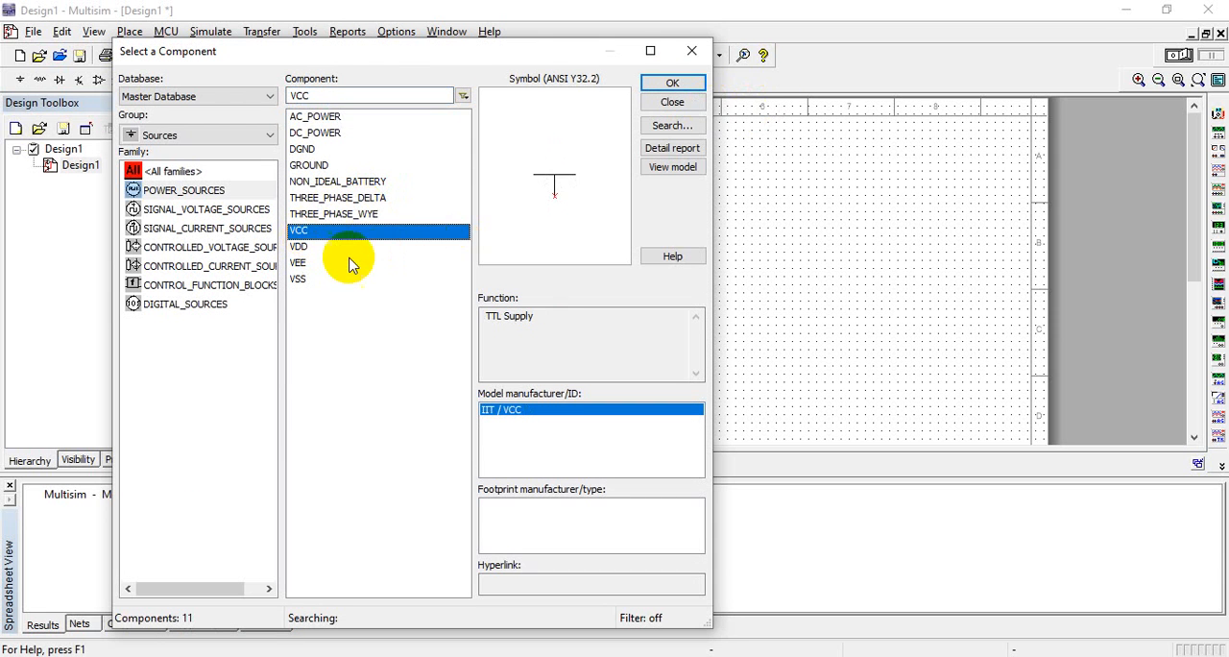
click(325, 134)
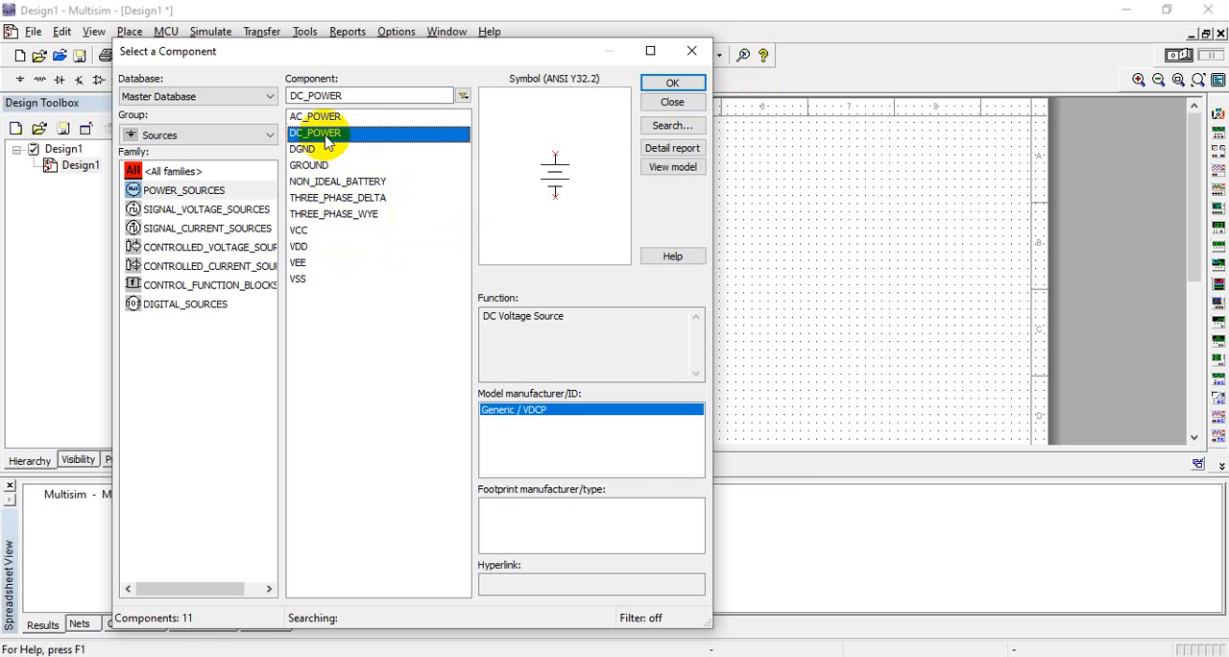
click(672, 83)
click(612, 199)
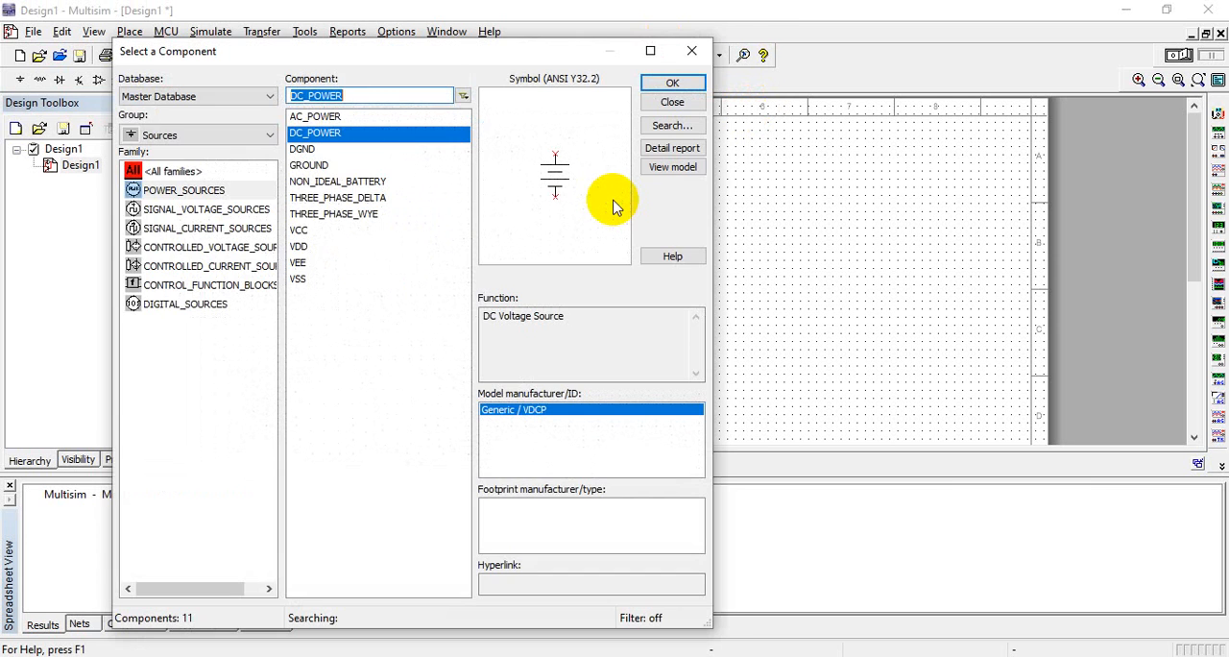
Place two 1k resistors from the Basic group's RESISTOR family below and to the right of the DC source
click(178, 139)
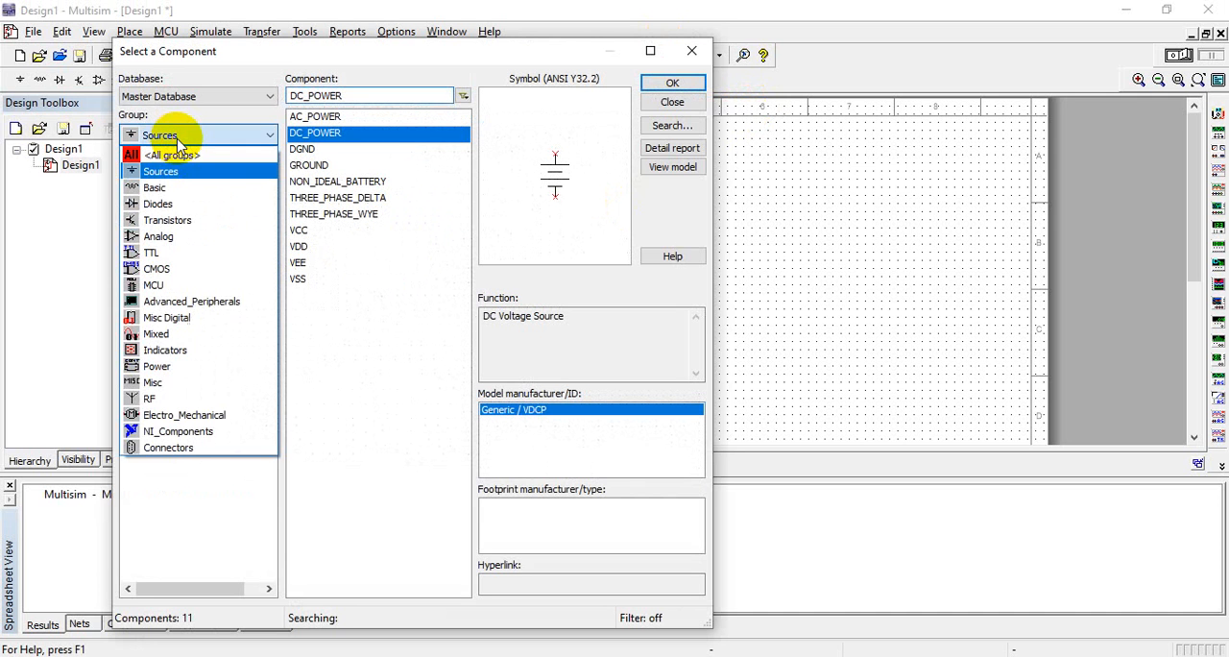
click(160, 188)
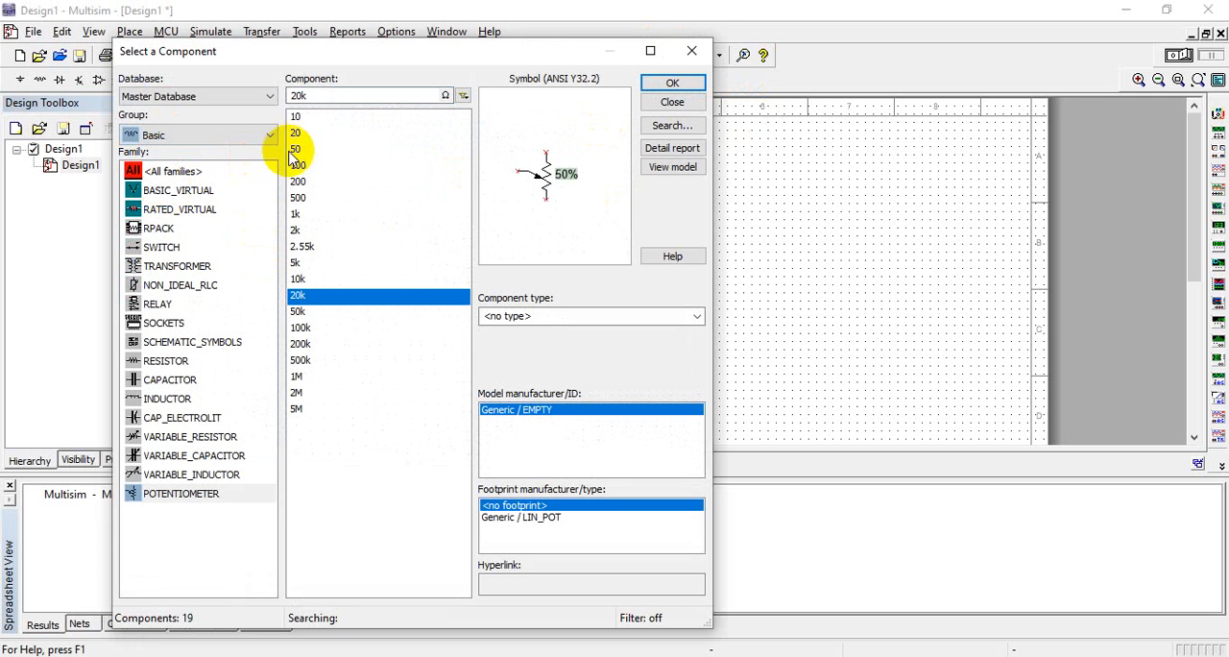
click(162, 361)
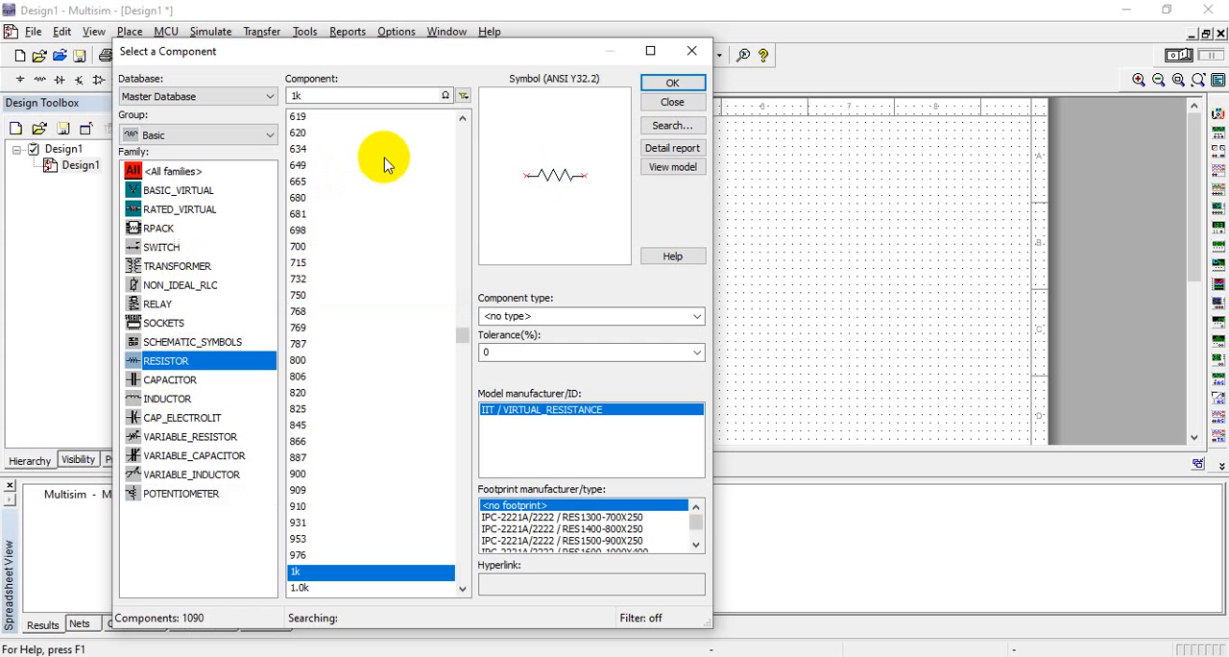
click(672, 82)
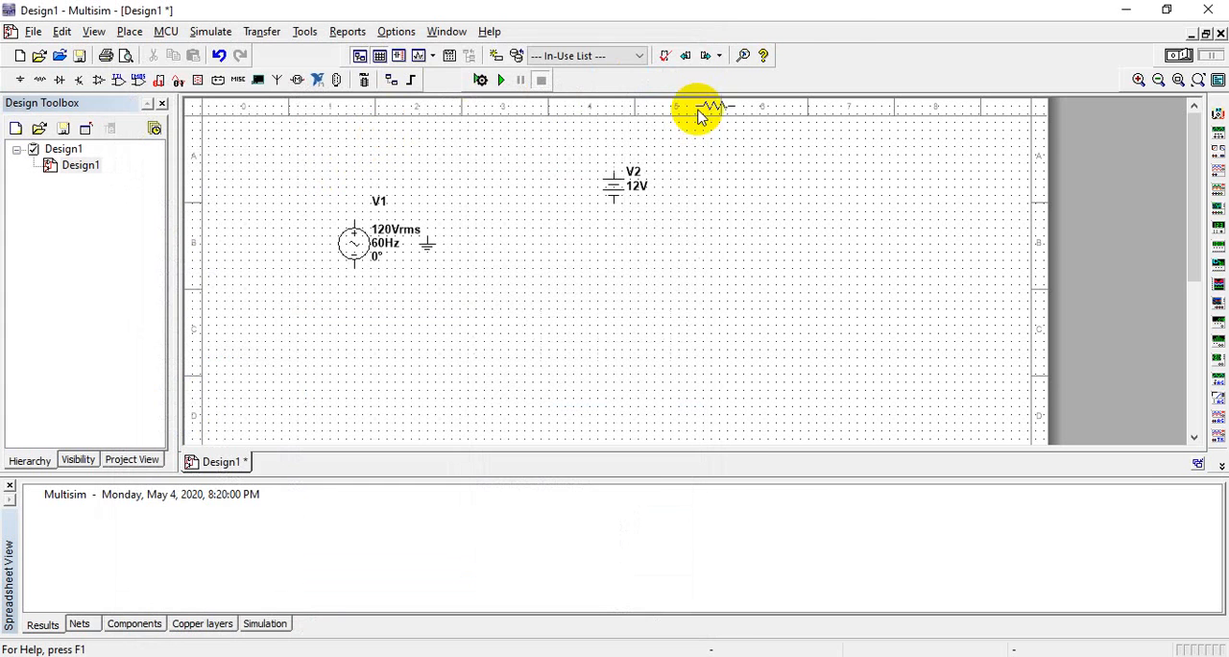
click(641, 299)
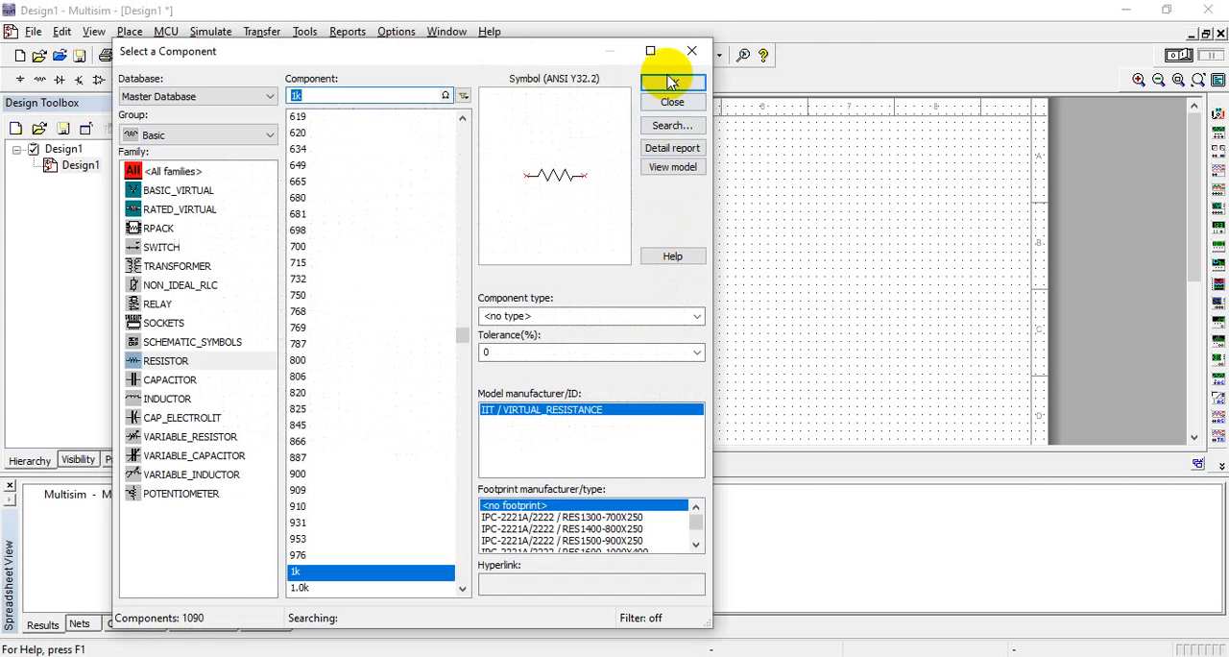
click(670, 82)
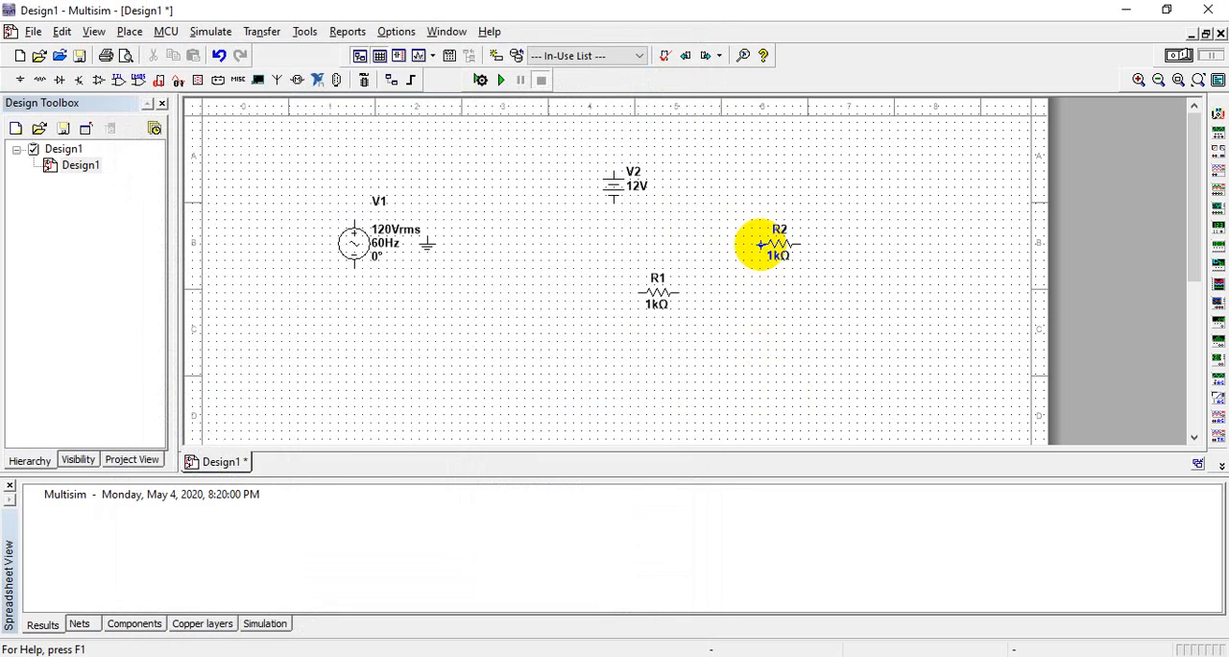
click(761, 246)
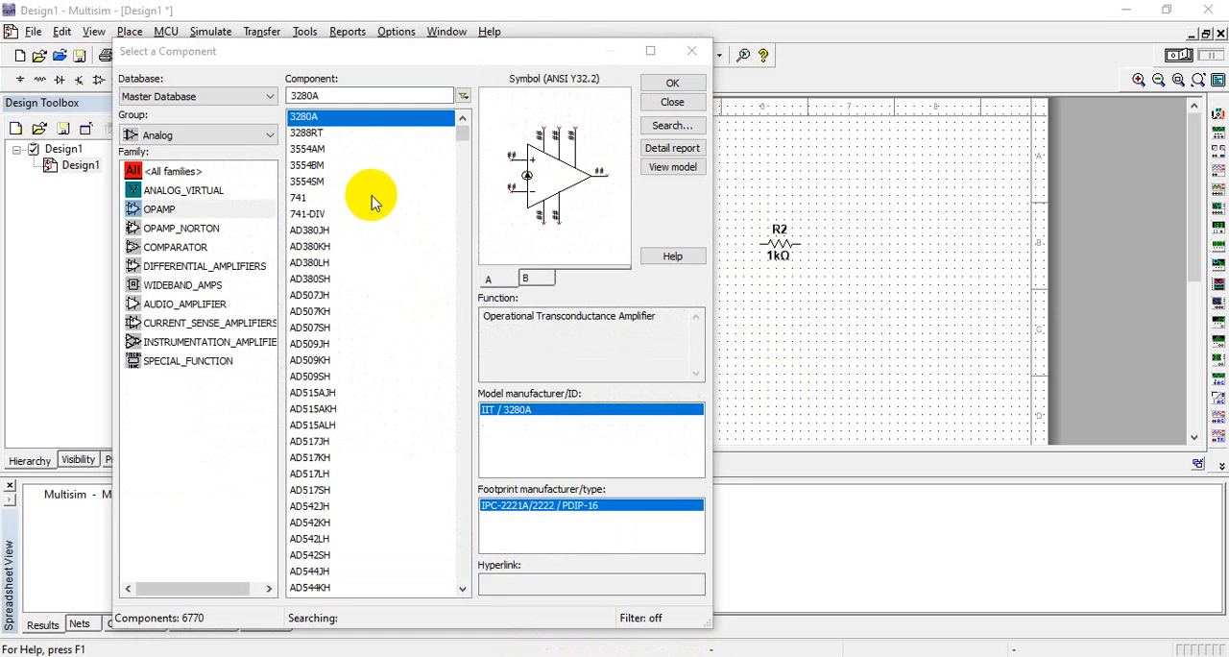
Place a 741 op-amp from the Analog group's OPAMP family between the ground symbol and R1, and close the component browser
click(156, 210)
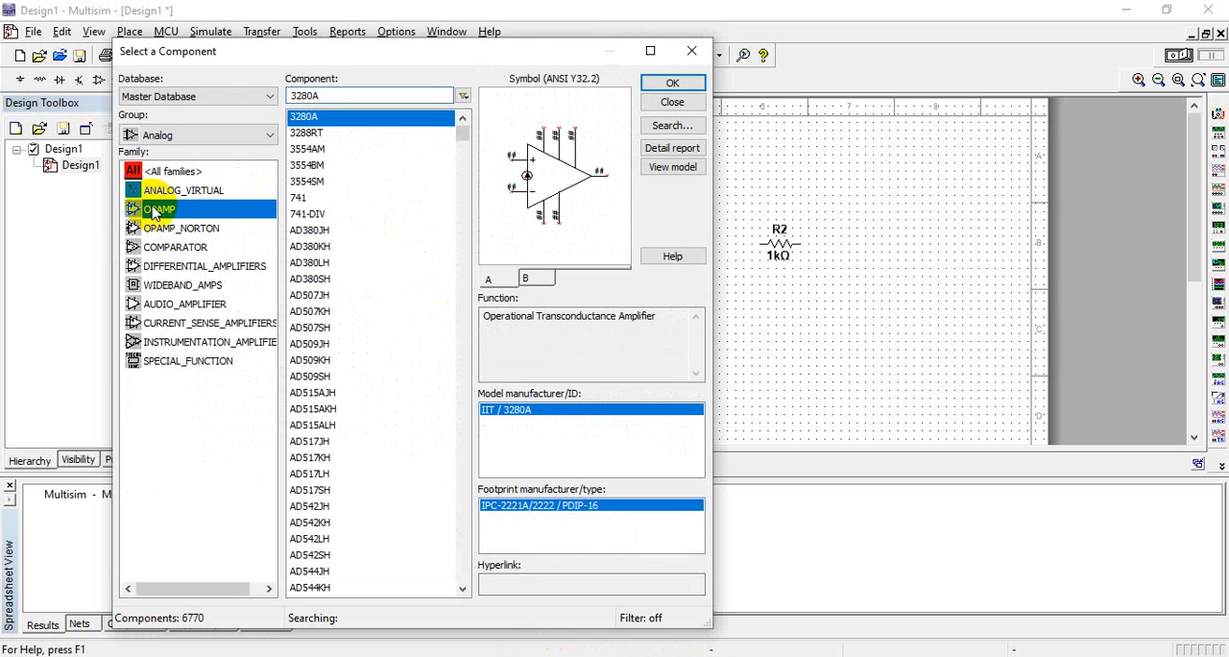
click(357, 97)
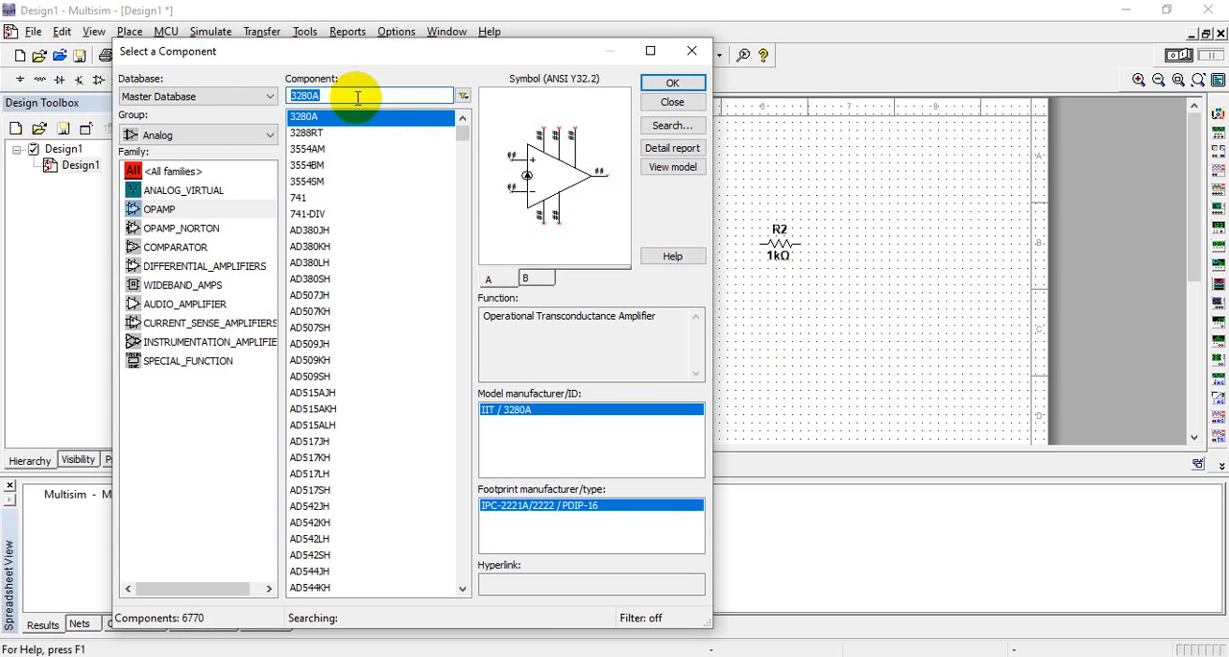
text(741)
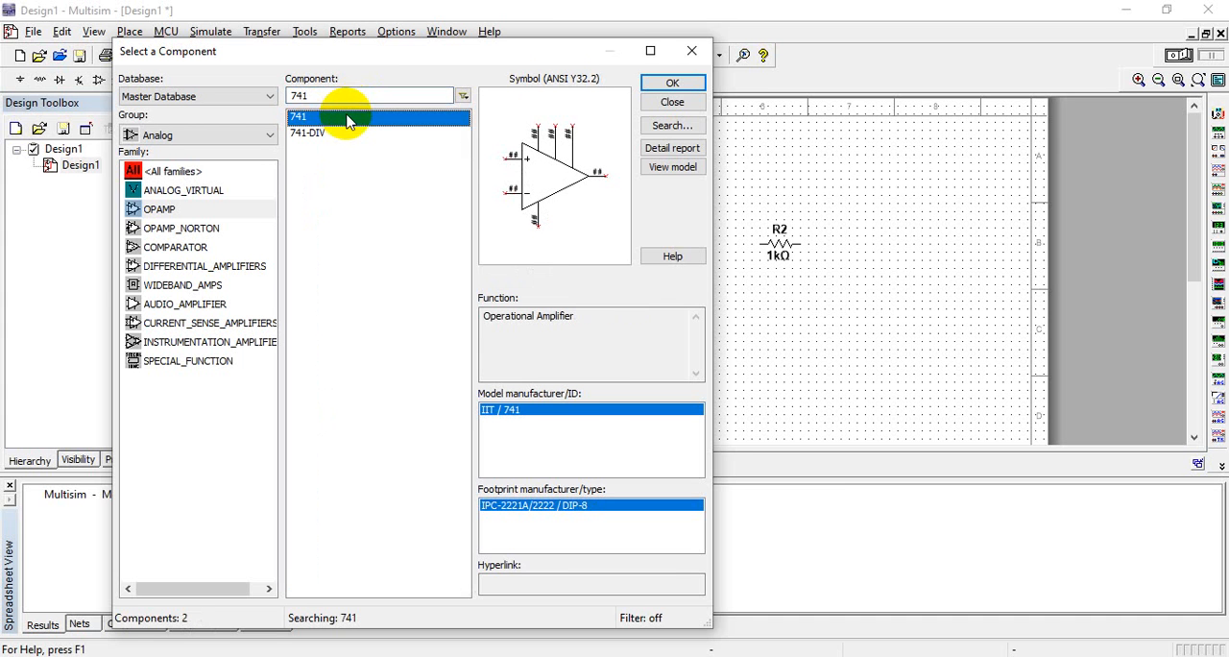
click(670, 82)
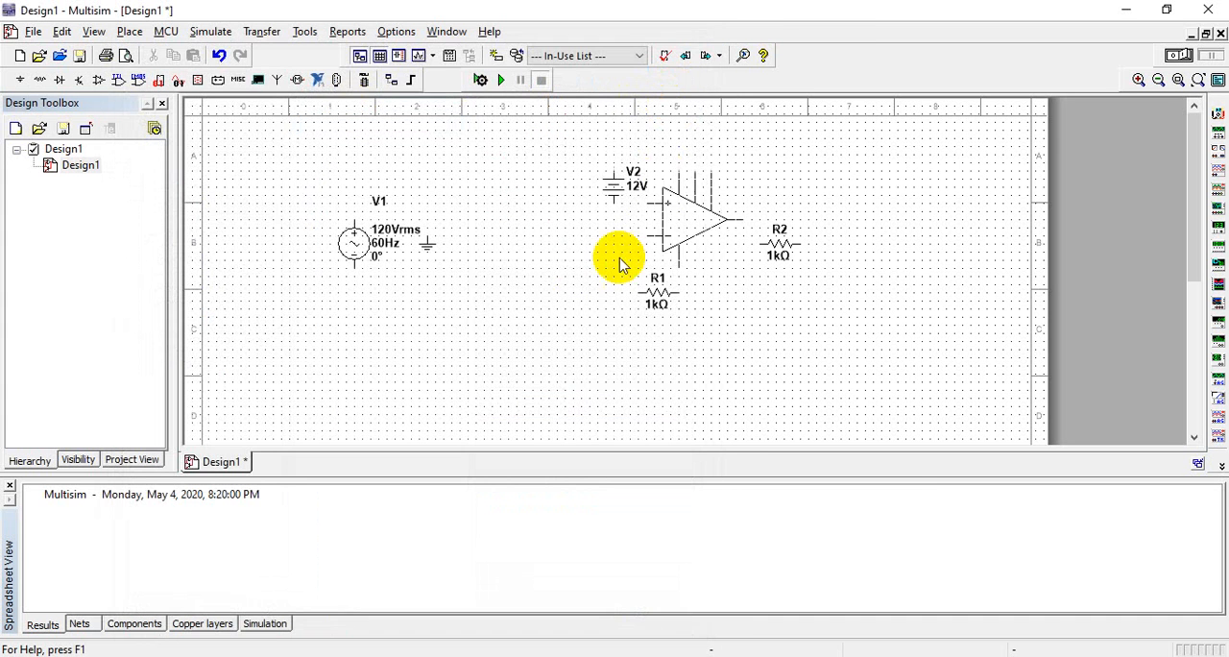
key(Escape)
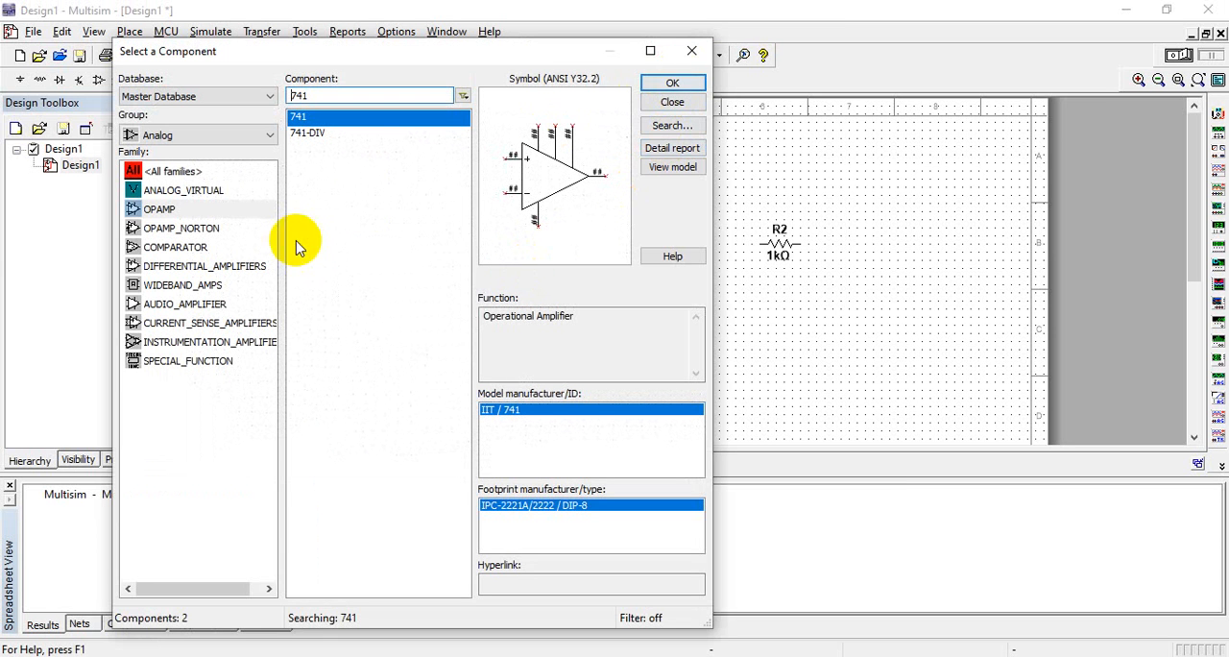
click(690, 54)
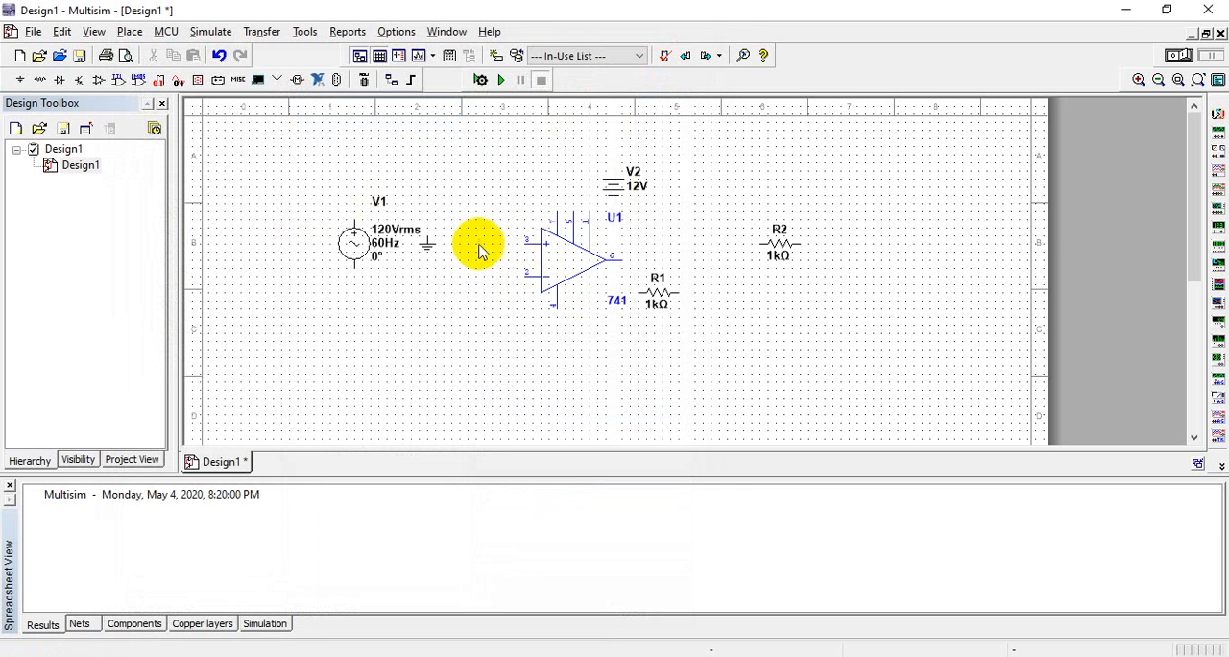
Move AC source V1 down and left, and shift op-amp U1 left toward the ground symbol
drag(357, 247, 320, 305)
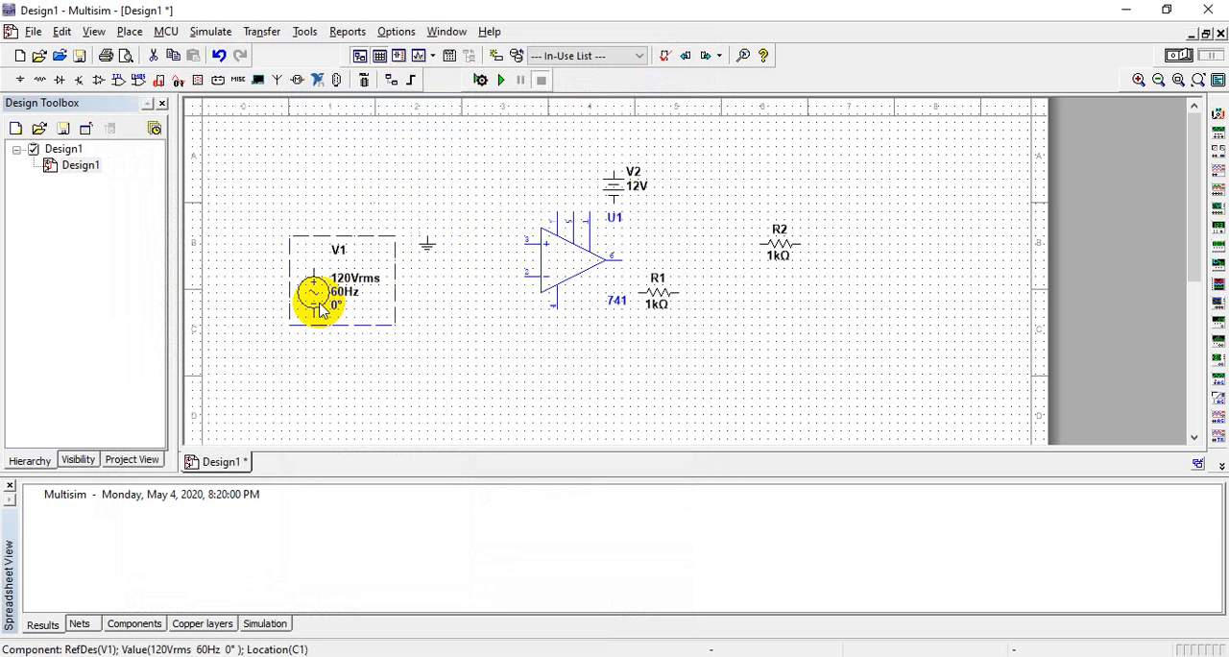
click(531, 272)
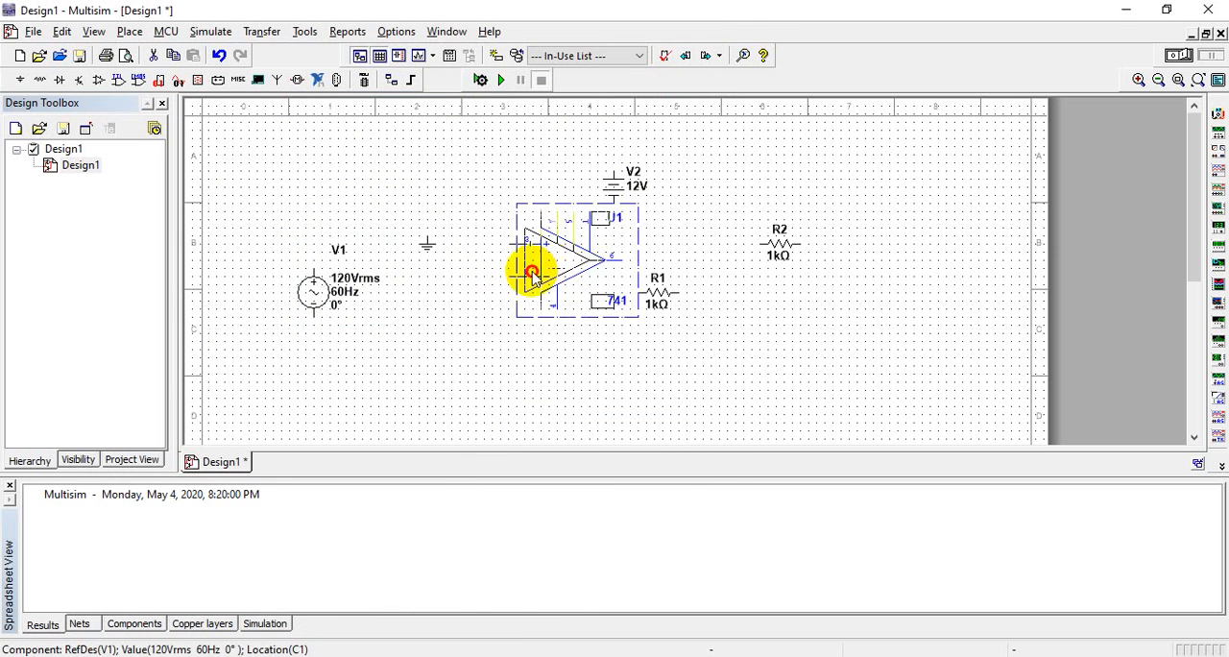
drag(531, 273, 482, 280)
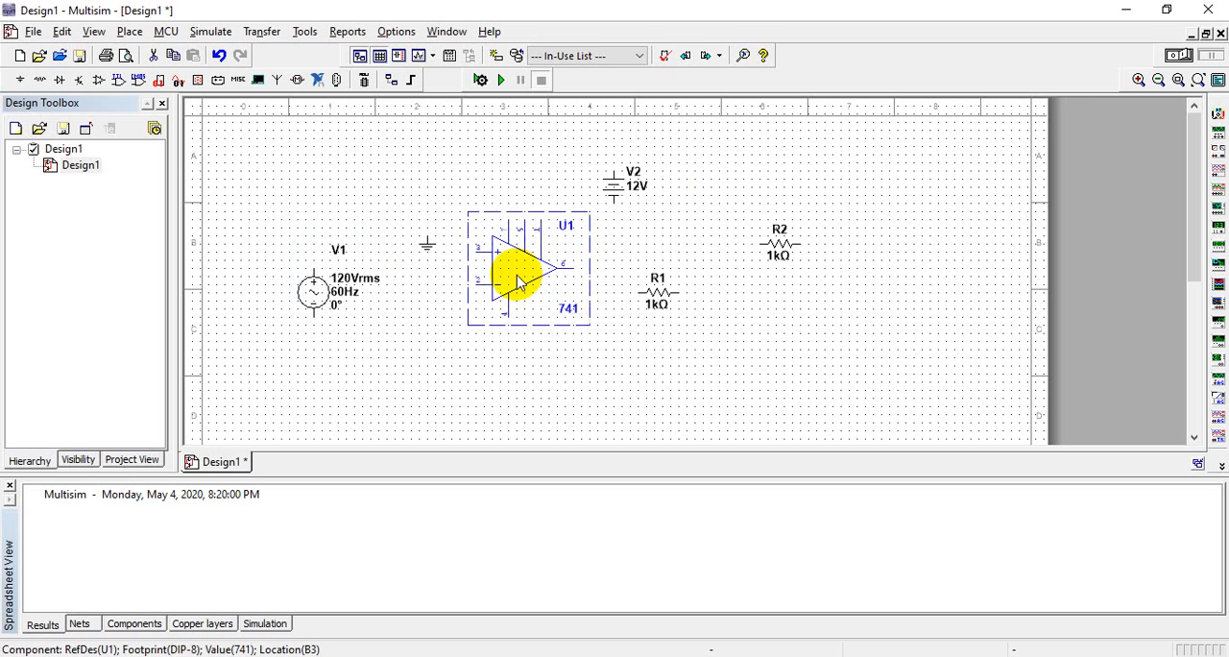
Move the ground symbol to a spot below and between AC source V1 and op-amp U1
click(1139, 79)
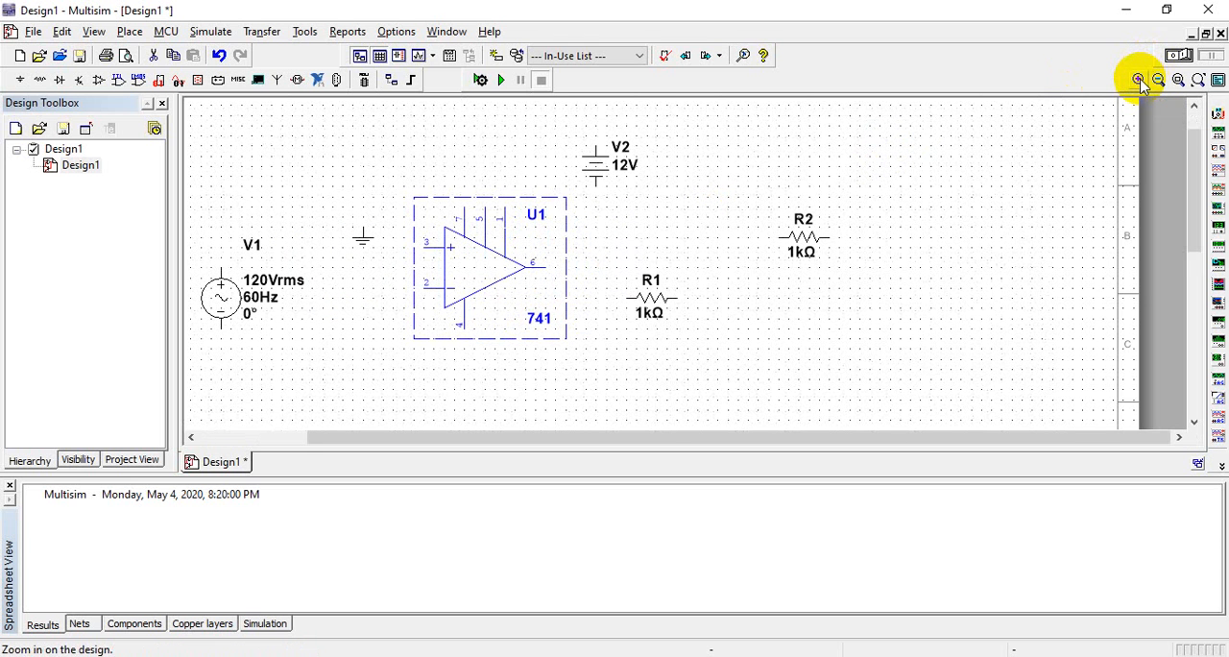
click(654, 440)
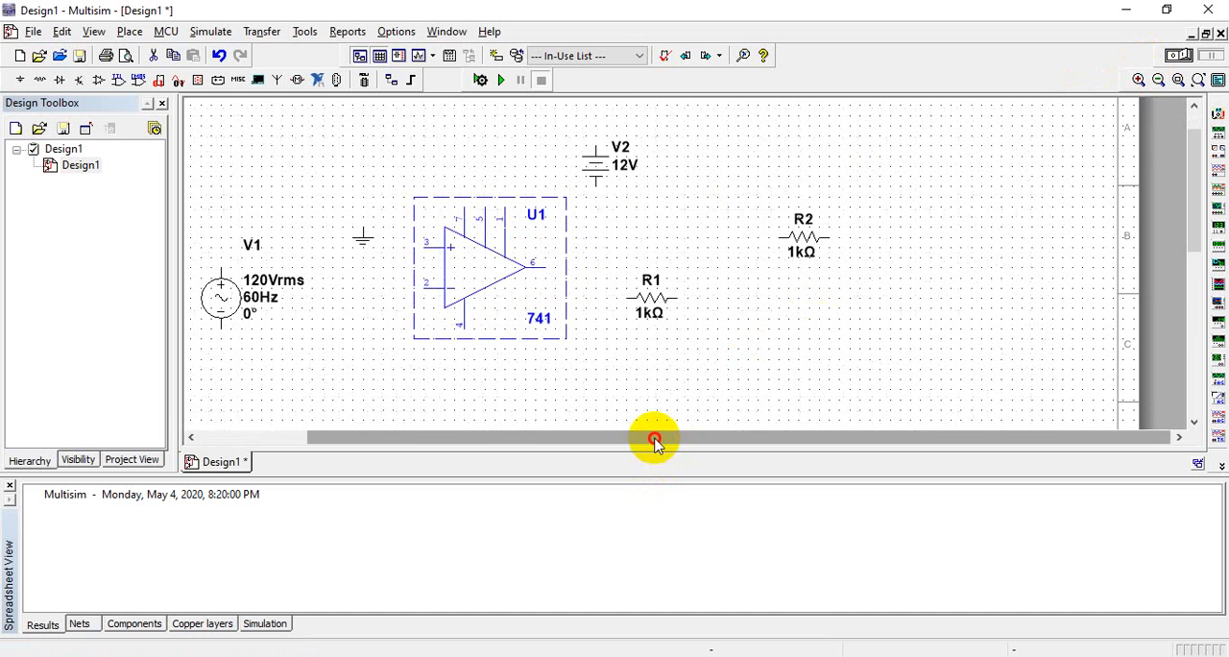
drag(654, 440, 552, 442)
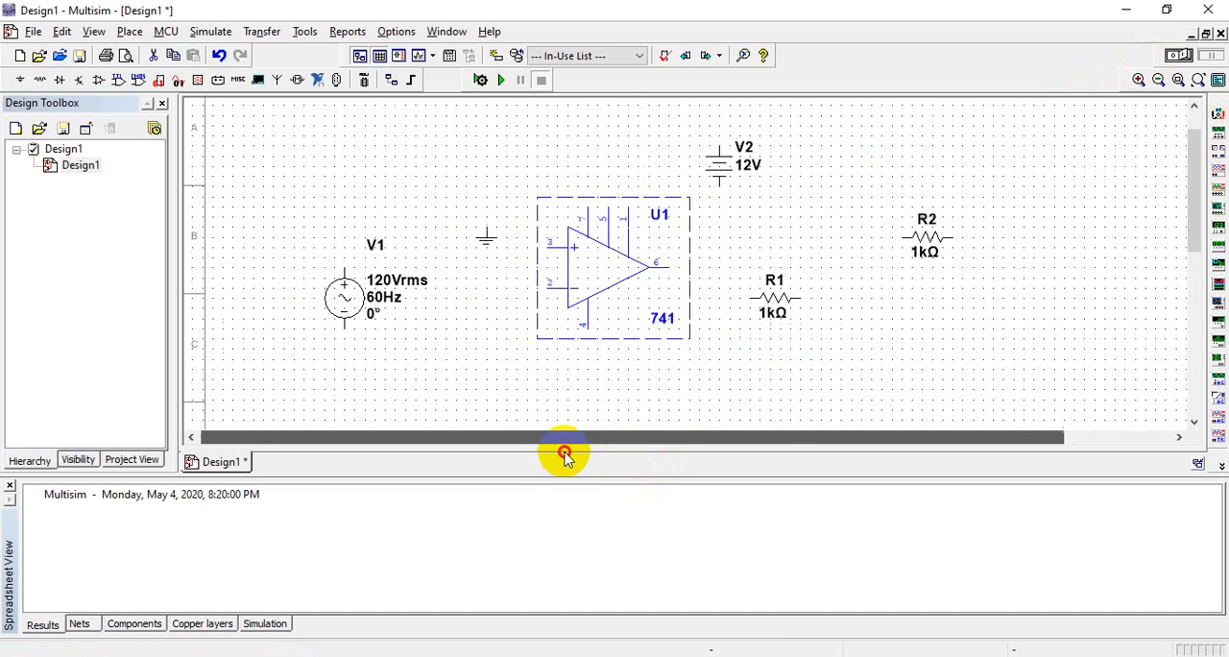
click(486, 239)
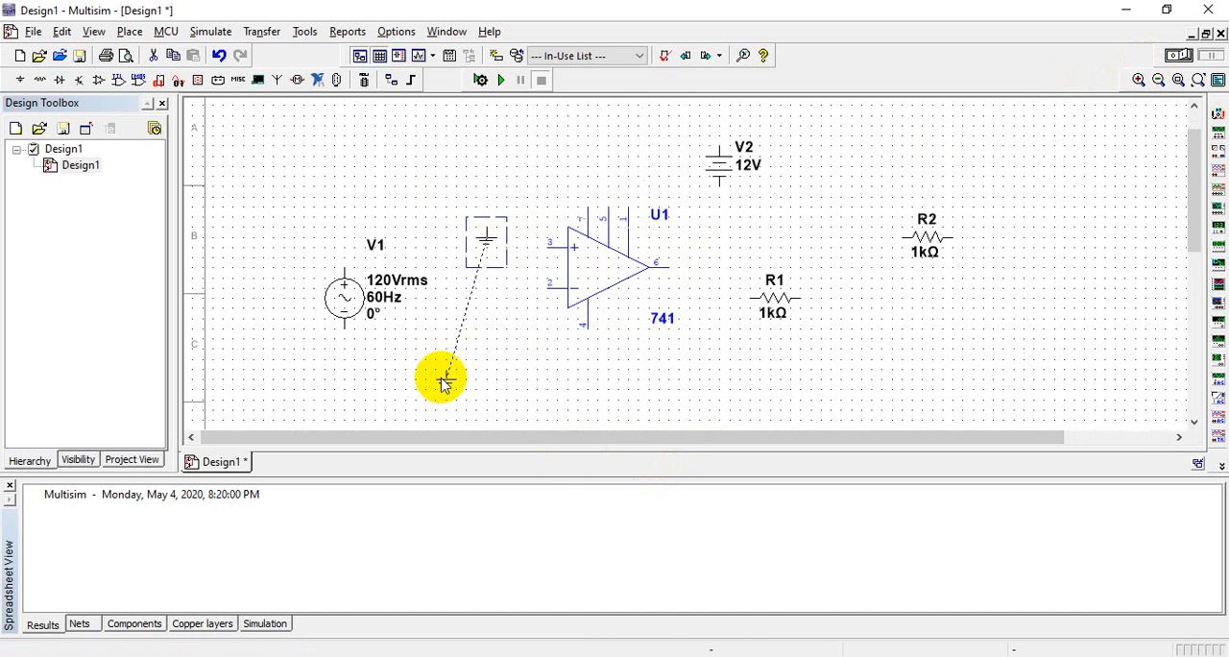
drag(445, 384, 445, 383)
Nudge op-amp U1 slightly left and flip it vertically
click(568, 279)
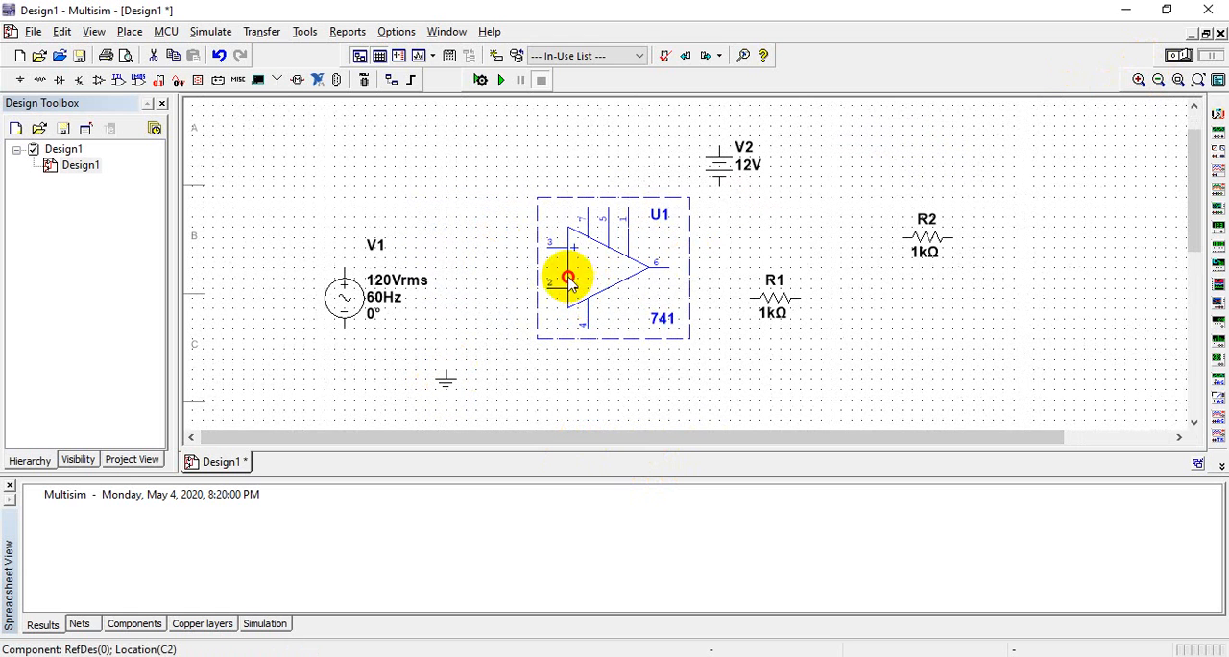
drag(569, 278, 557, 282)
right_click(557, 282)
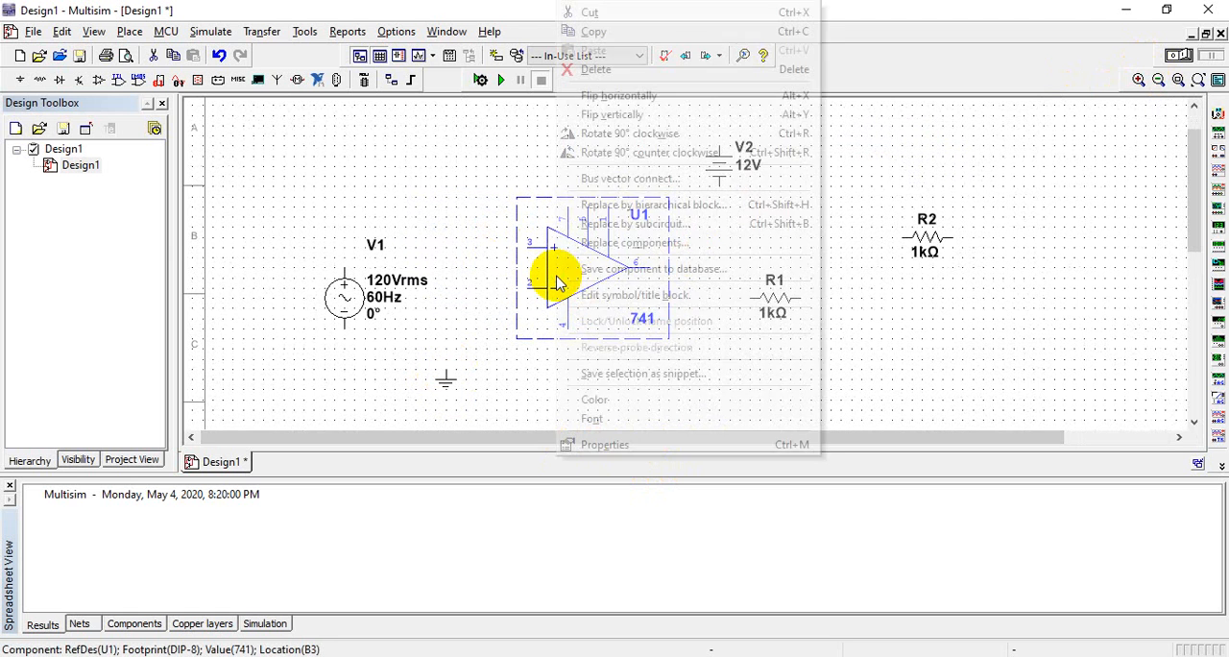
click(615, 115)
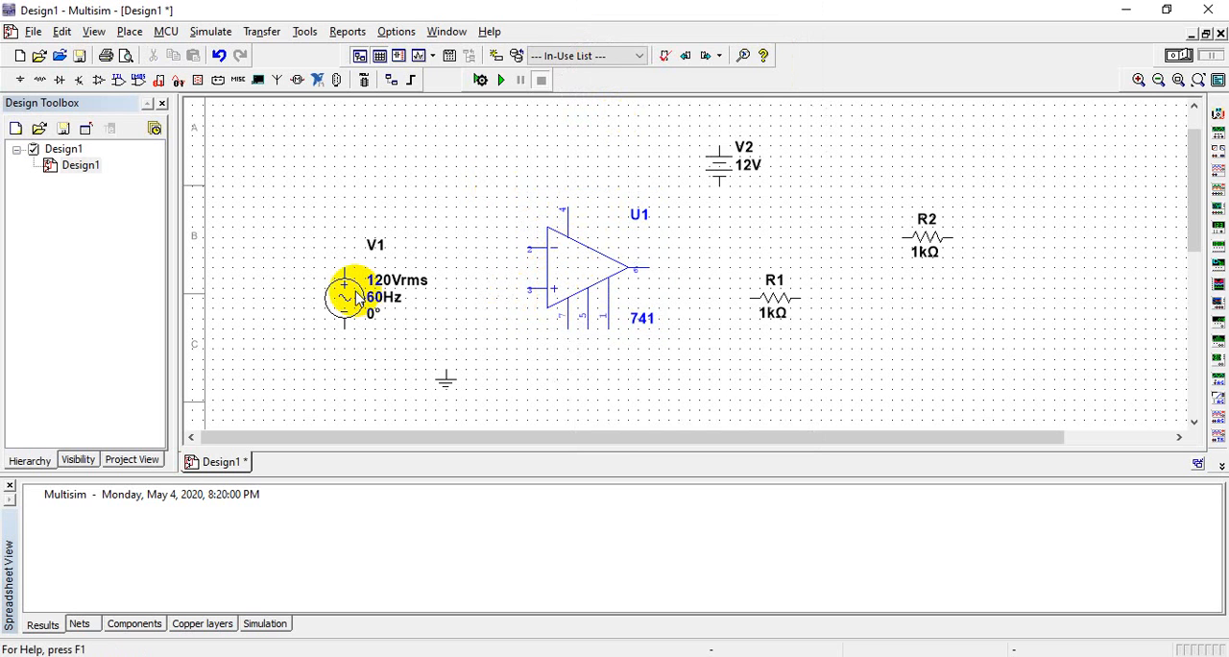
Move AC source V1 directly above the ground symbol and wire its positive terminal to op-amp input pin 3
drag(348, 291, 461, 328)
click(562, 384)
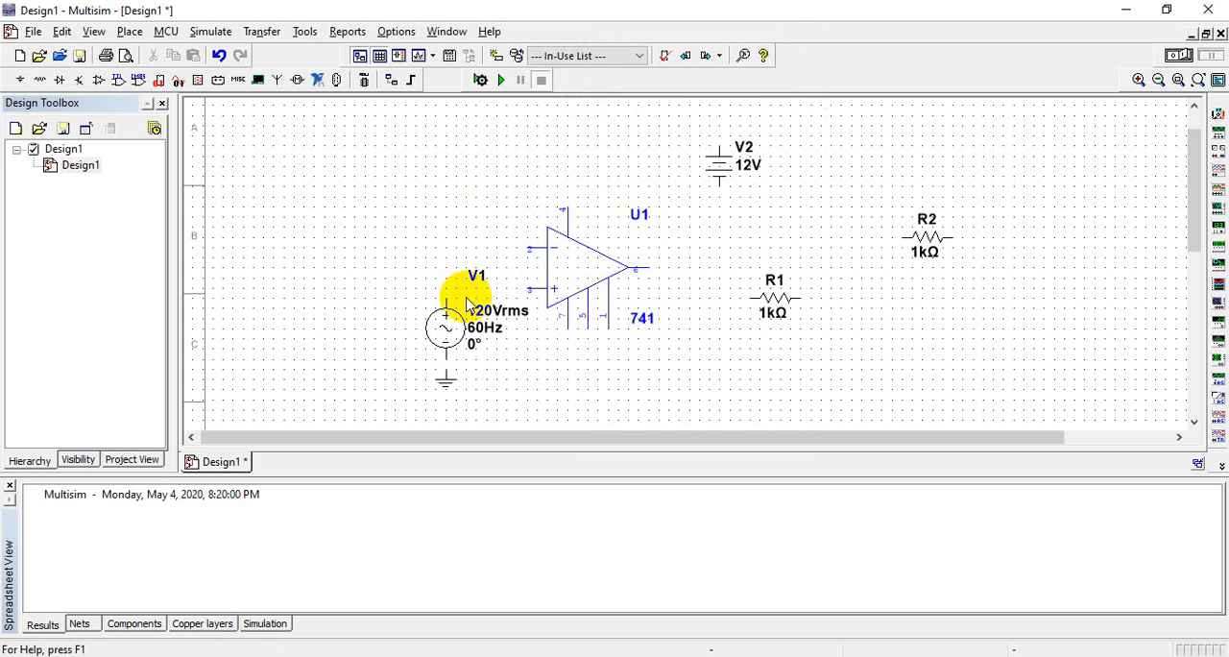
drag(444, 299, 524, 288)
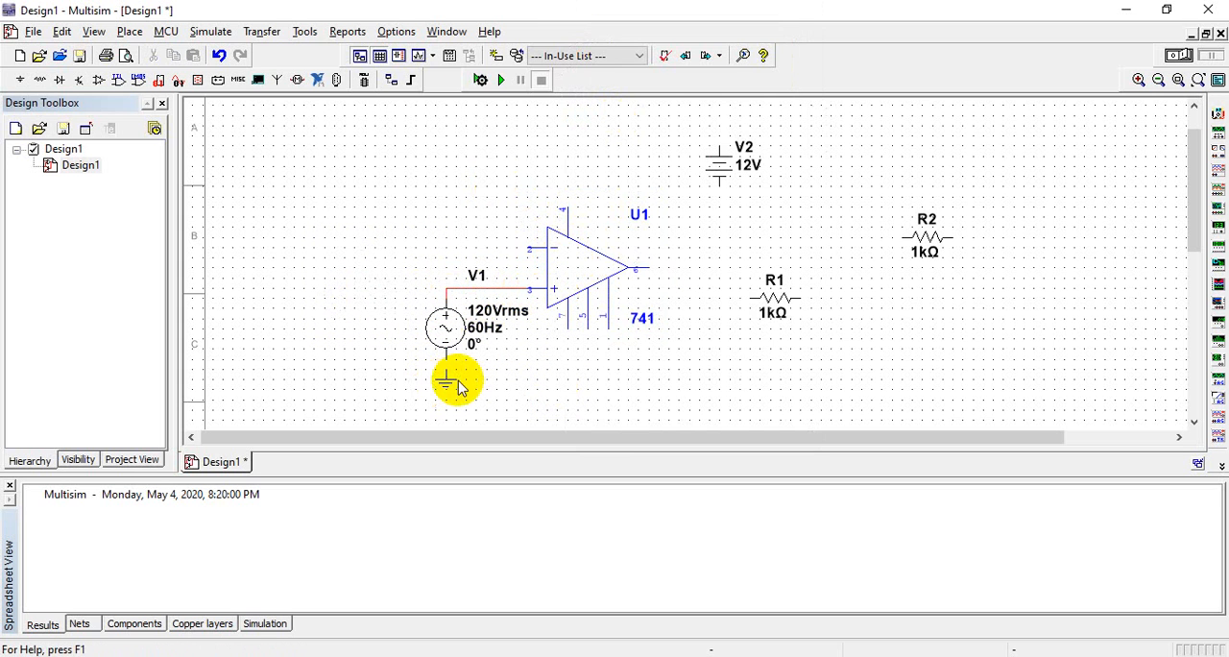
Move resistor R1 to the left of the op-amp's inverting input and wire its right end to pin 2
drag(793, 305, 466, 250)
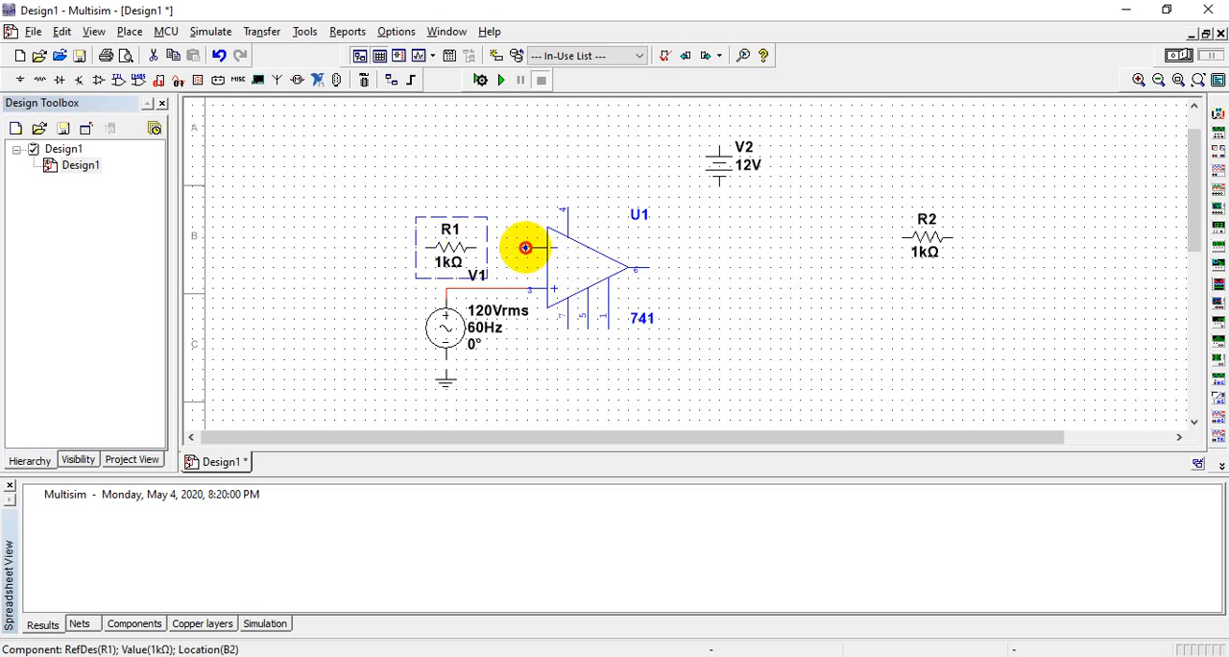
click(525, 248)
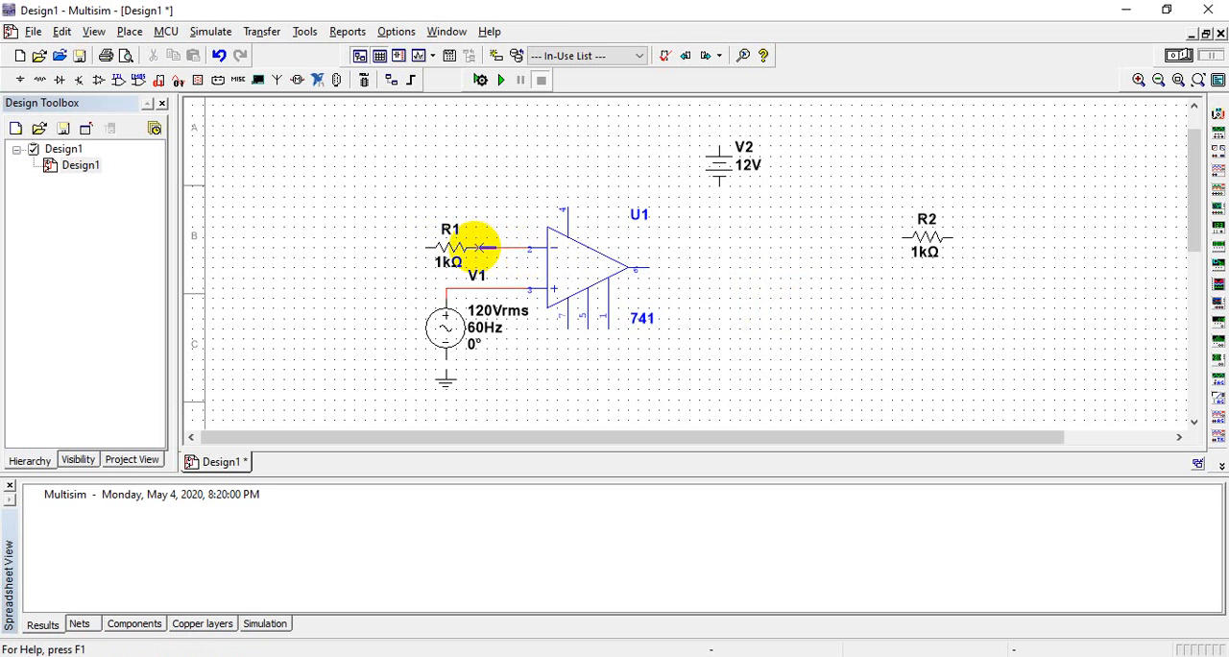
click(480, 248)
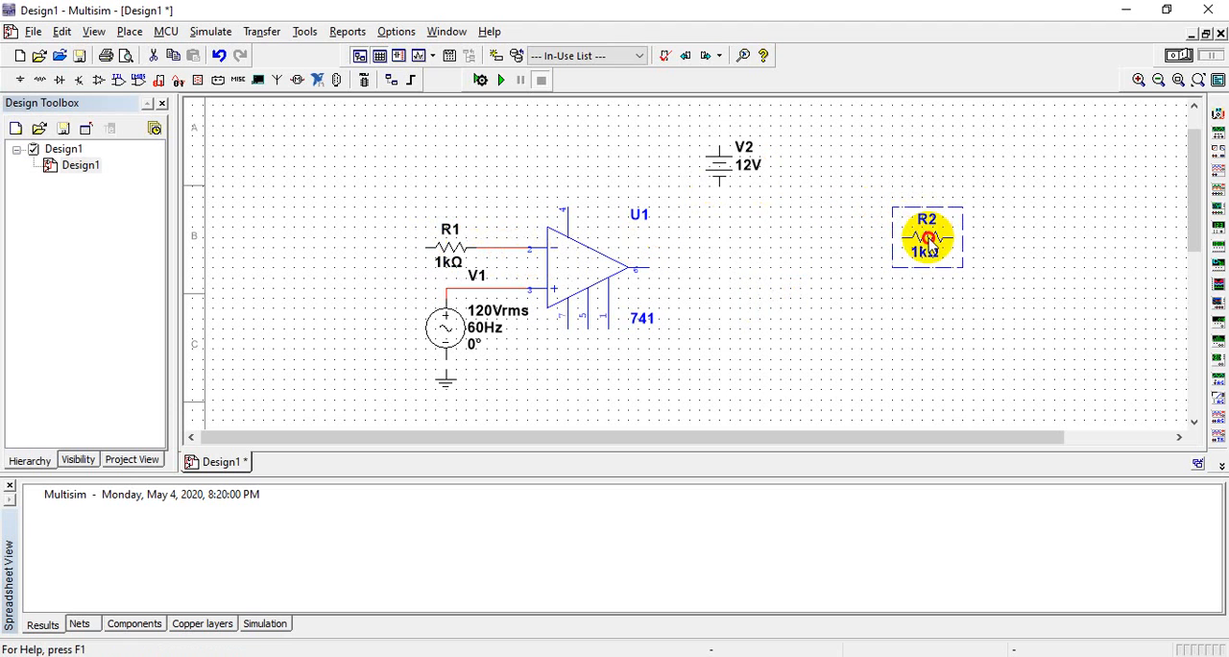
Move resistor R2 above op-amp U1 and wire it between the R1–pin 2 wire and output pin 6
drag(930, 242, 595, 159)
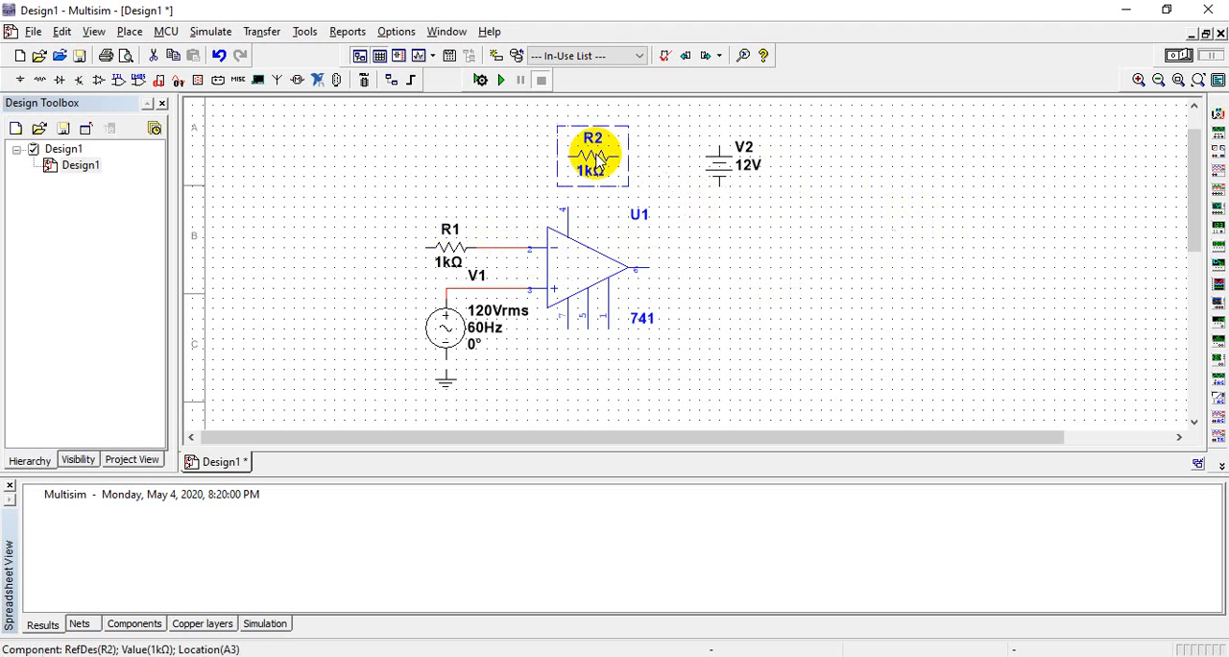
click(539, 161)
click(567, 155)
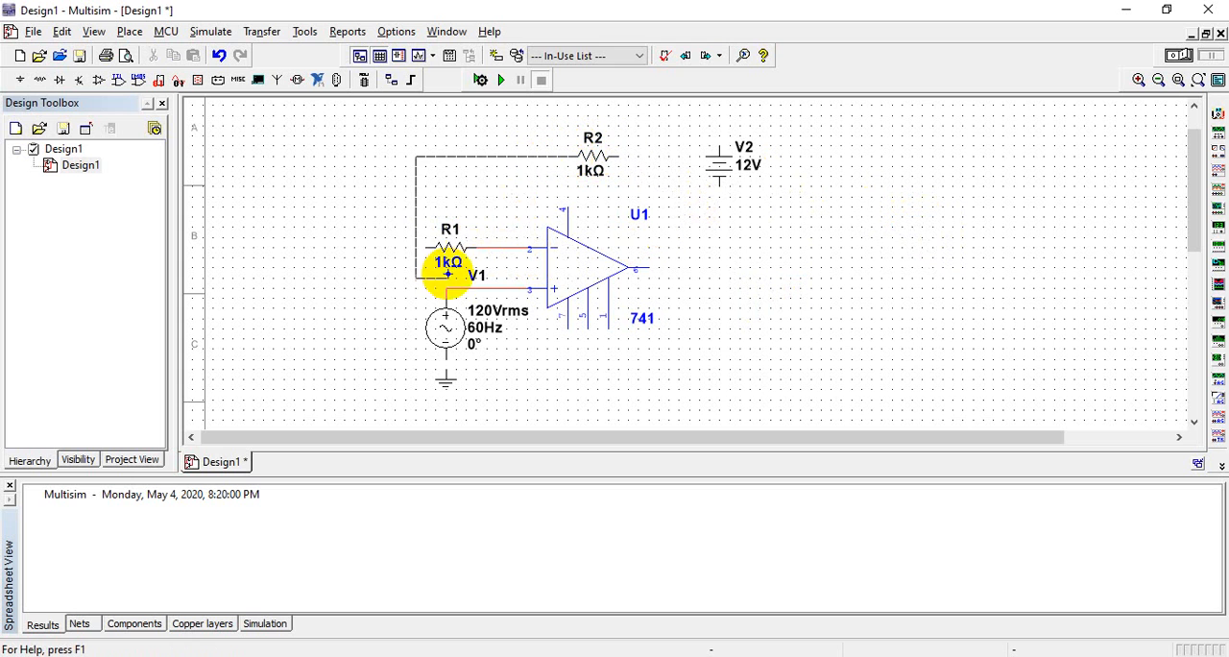
click(492, 249)
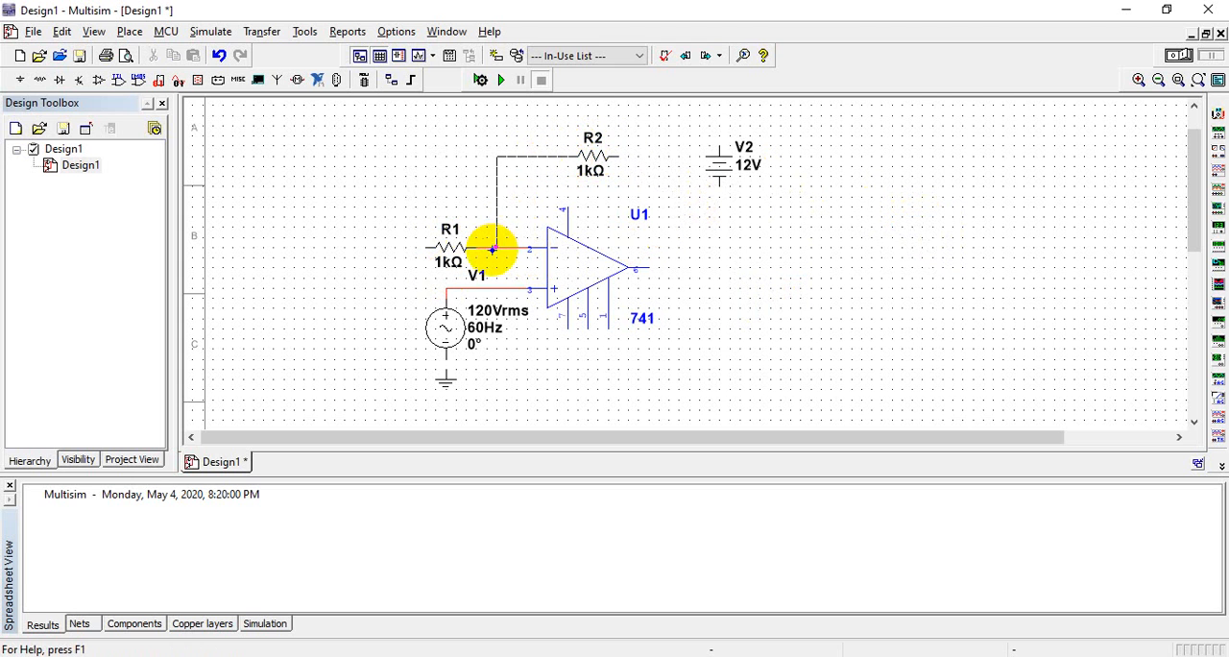
click(618, 155)
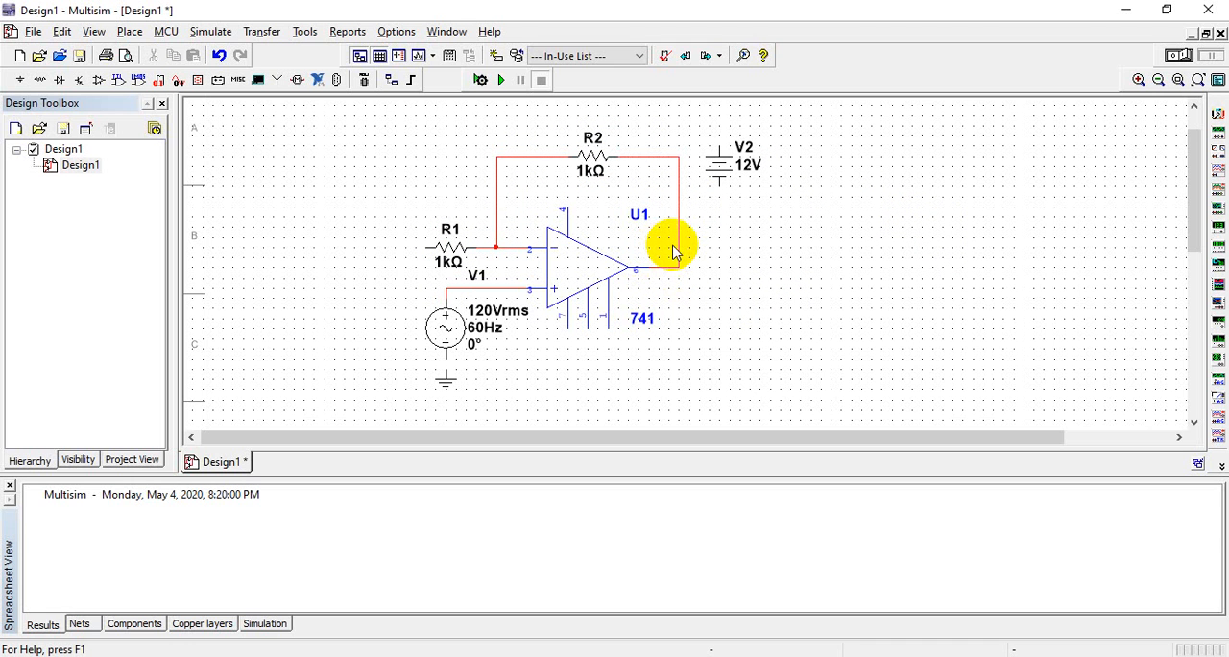
Duplicate the 12 V DC source V2 and place the copy in the empty area right of the op-amp
click(728, 169)
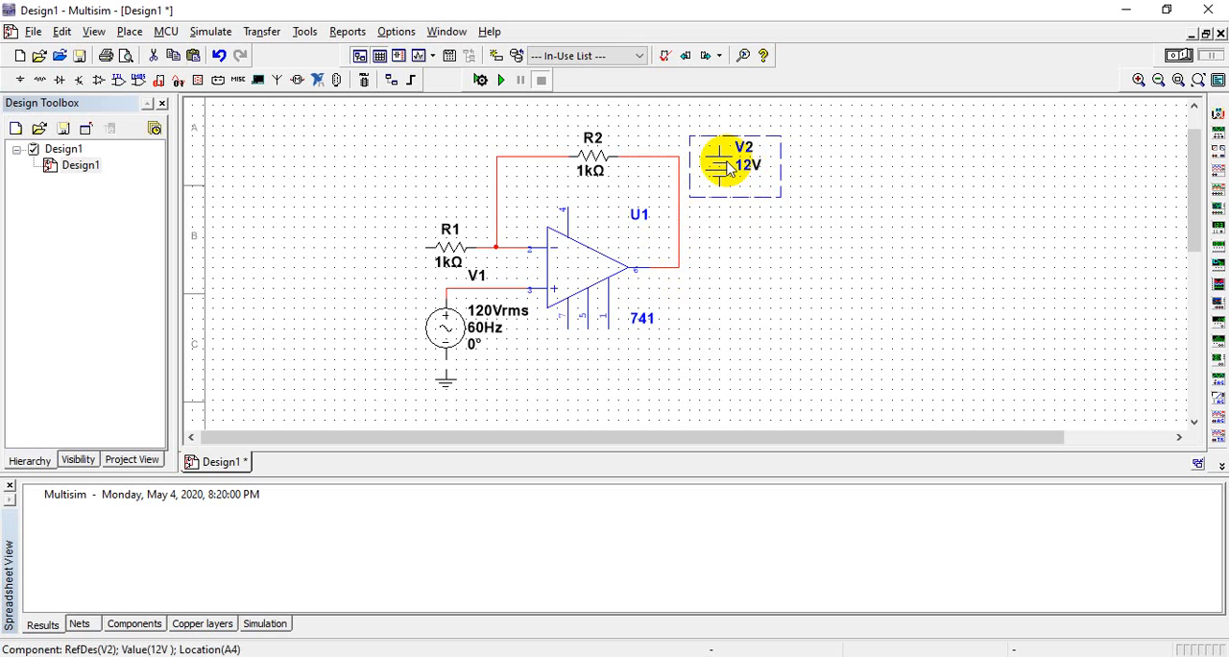
click(794, 298)
key(ctrl+v)
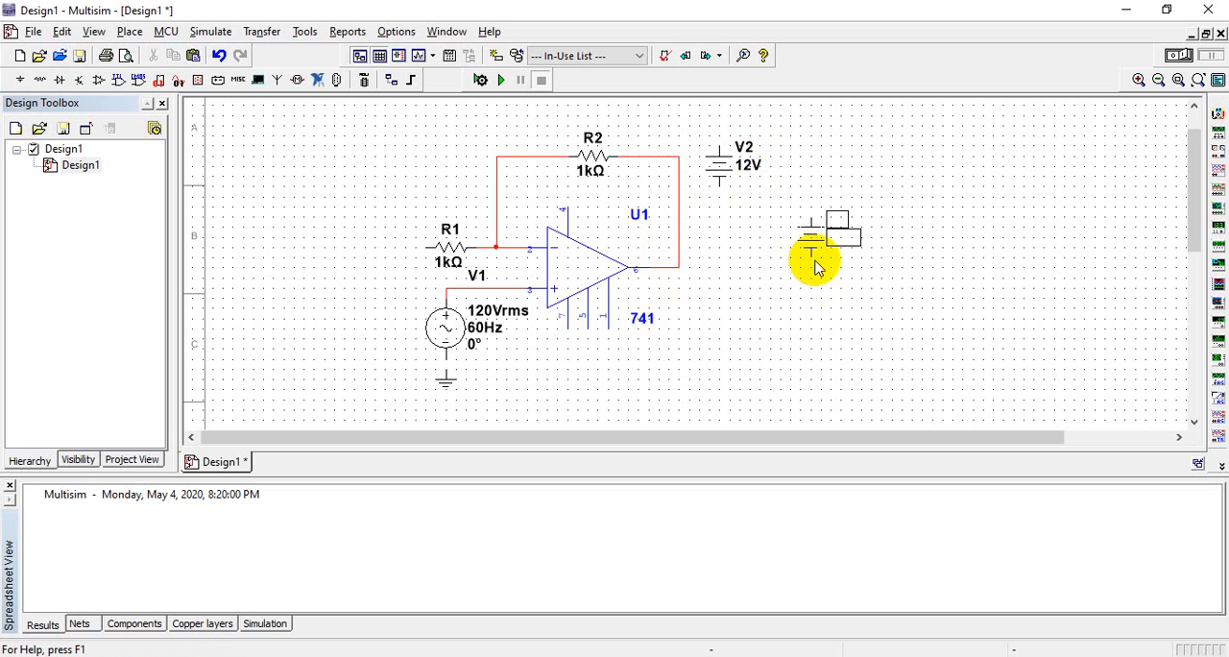
key(Escape)
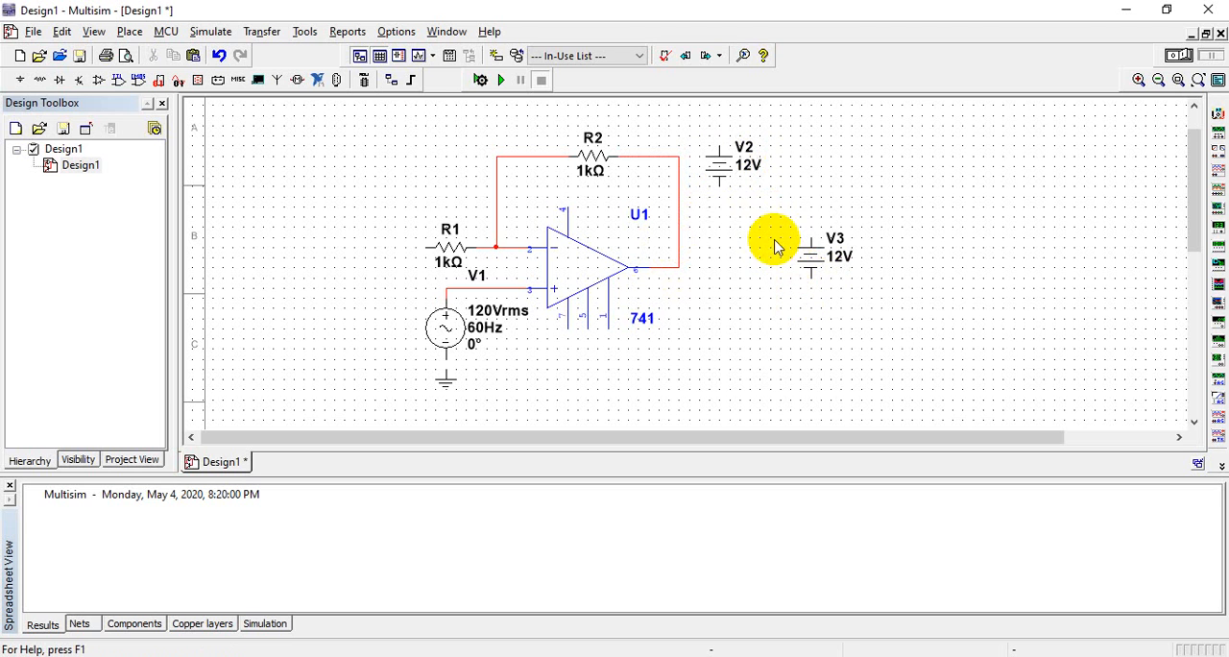
Flip DC source V3 vertically
click(811, 267)
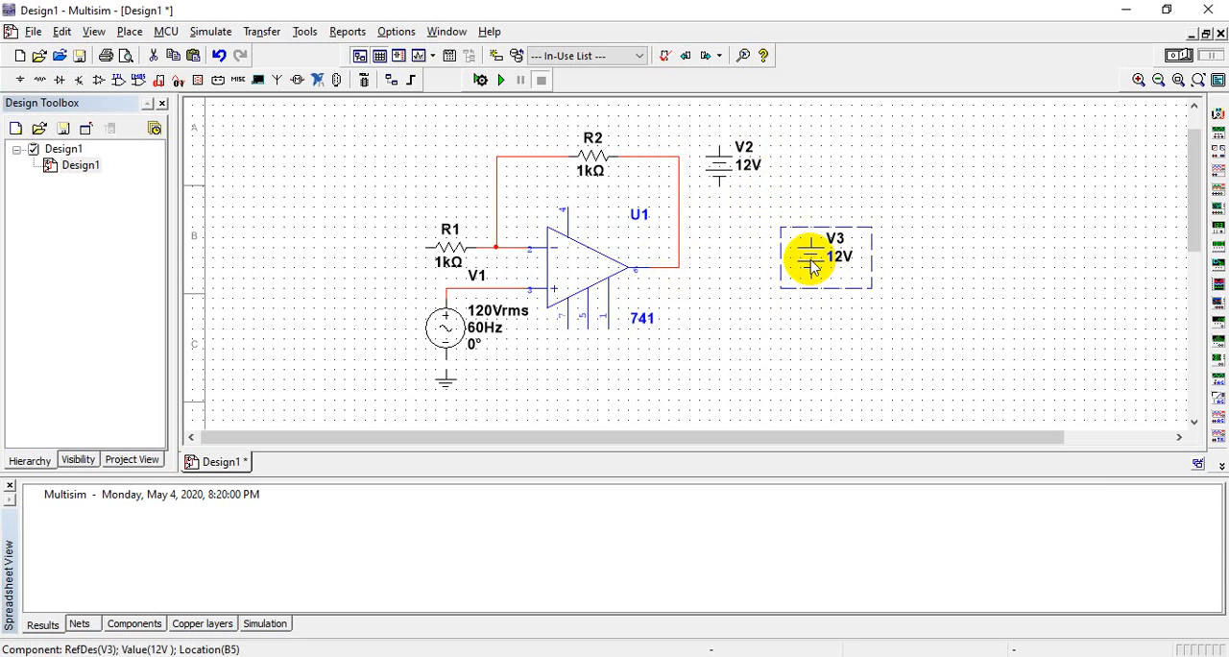
right_click(812, 267)
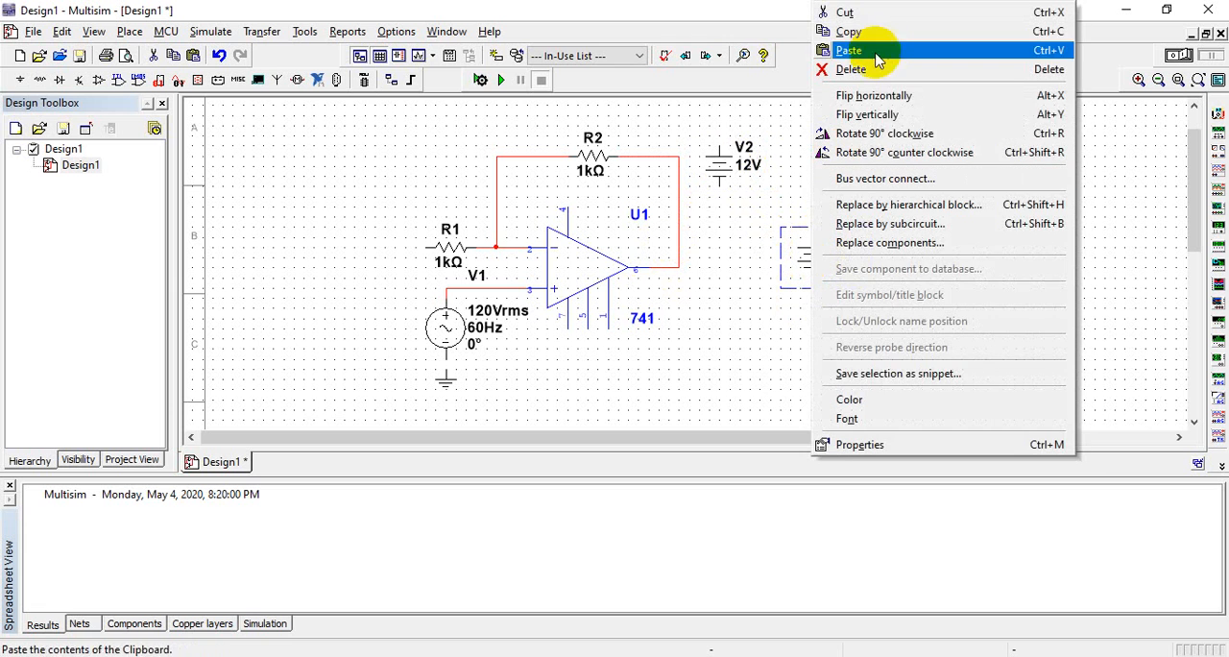
click(867, 114)
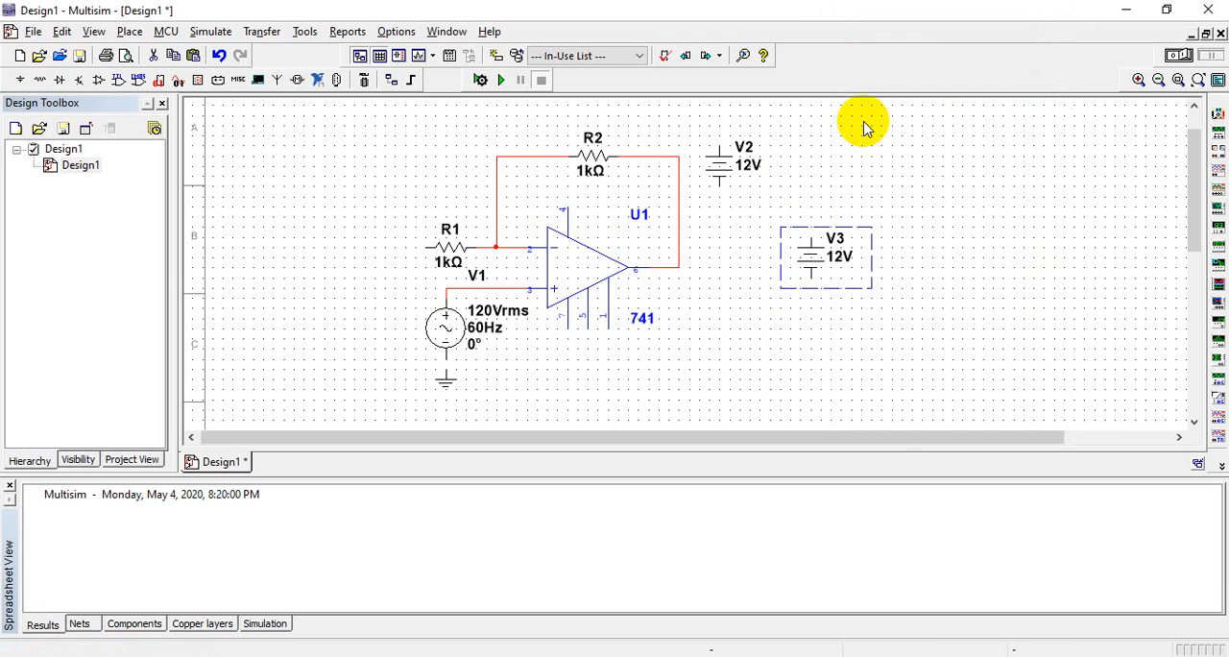
click(810, 267)
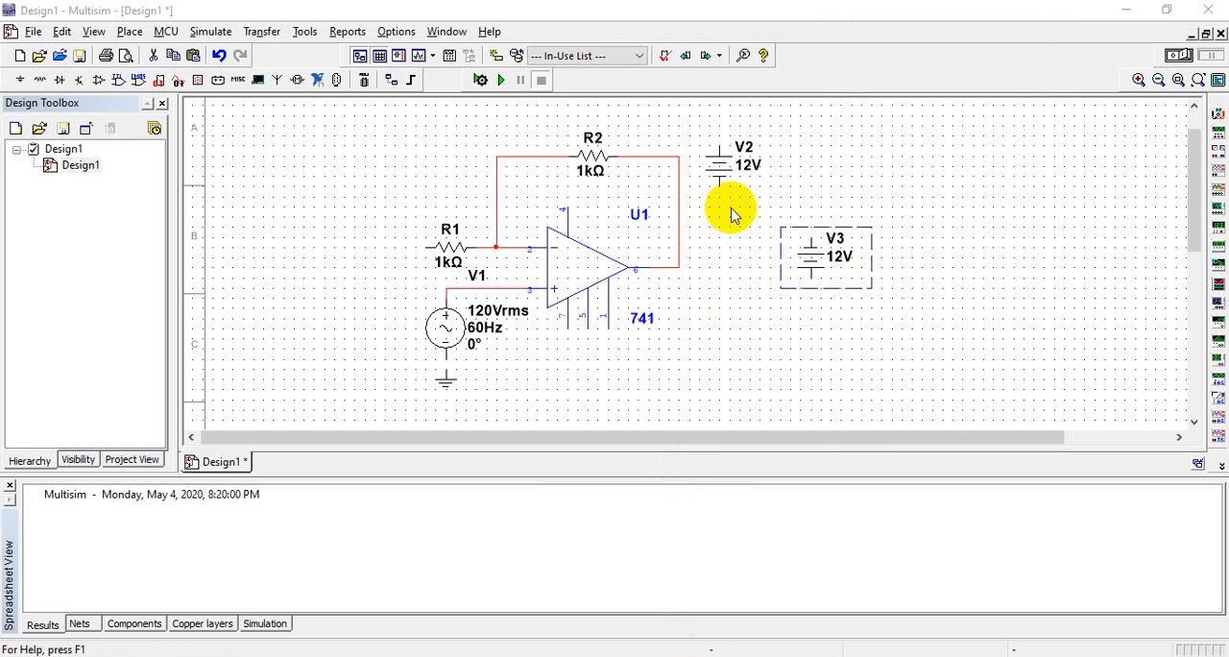
Move DC source V2 above and slightly left of the op-amp and wire its negative terminal to pin 4
drag(718, 171, 523, 124)
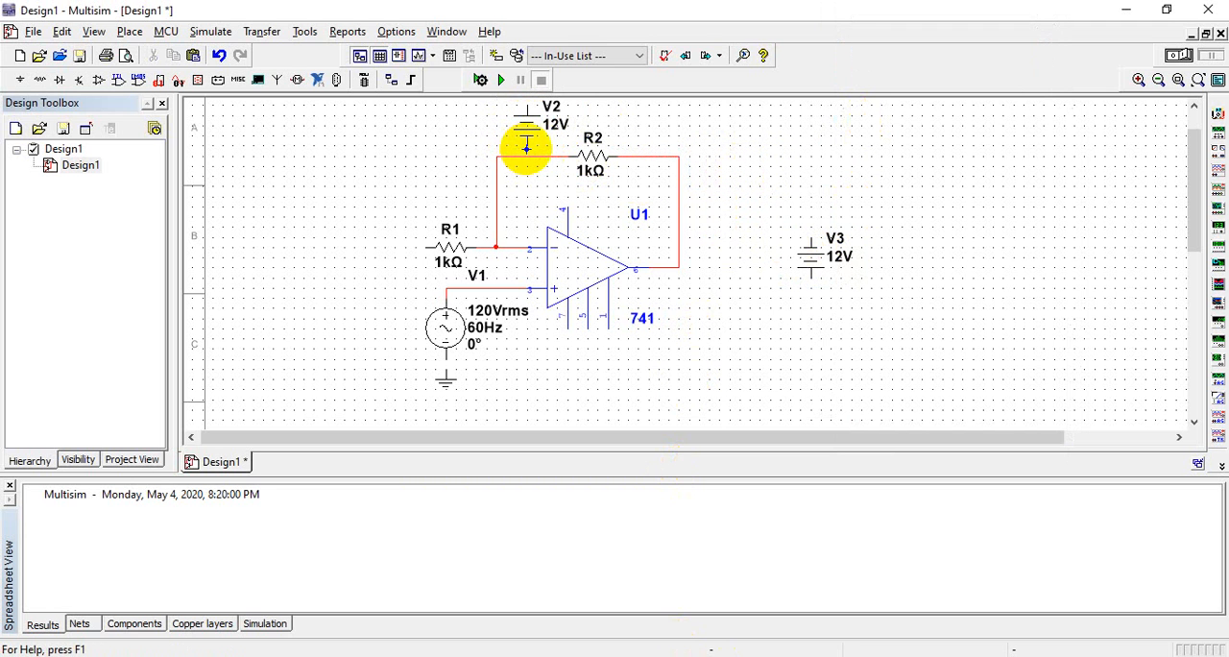
click(526, 148)
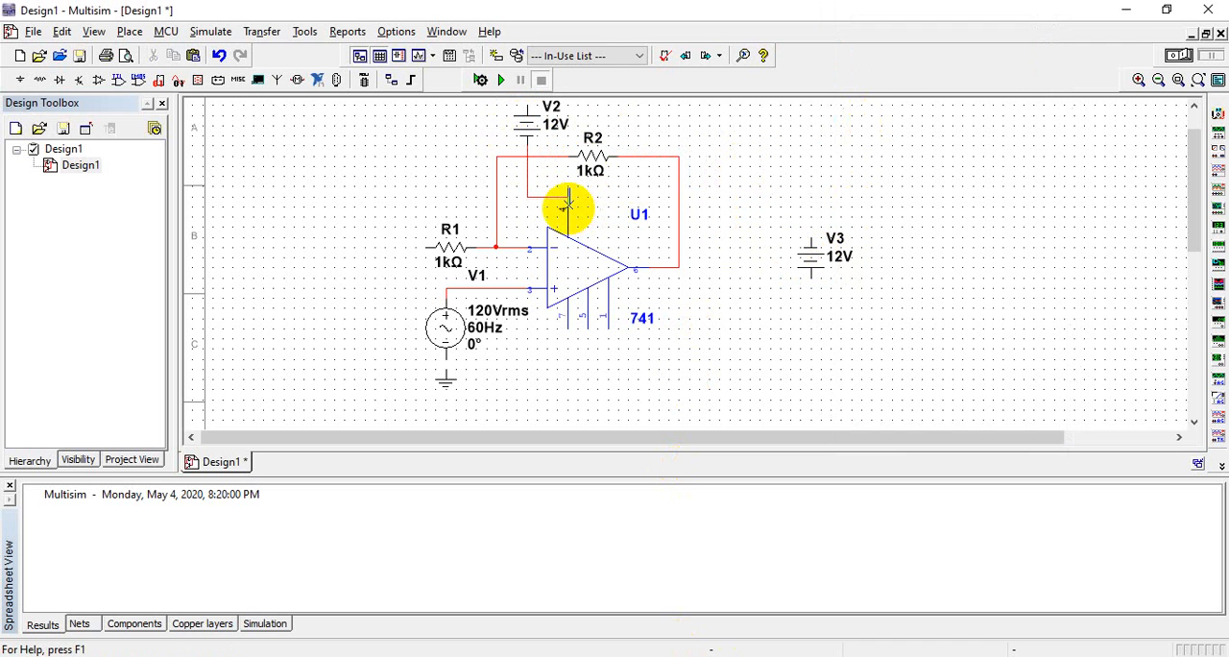
Place a copy of the ground symbol to the left of V2 and wire it to V2's positive terminal
click(445, 384)
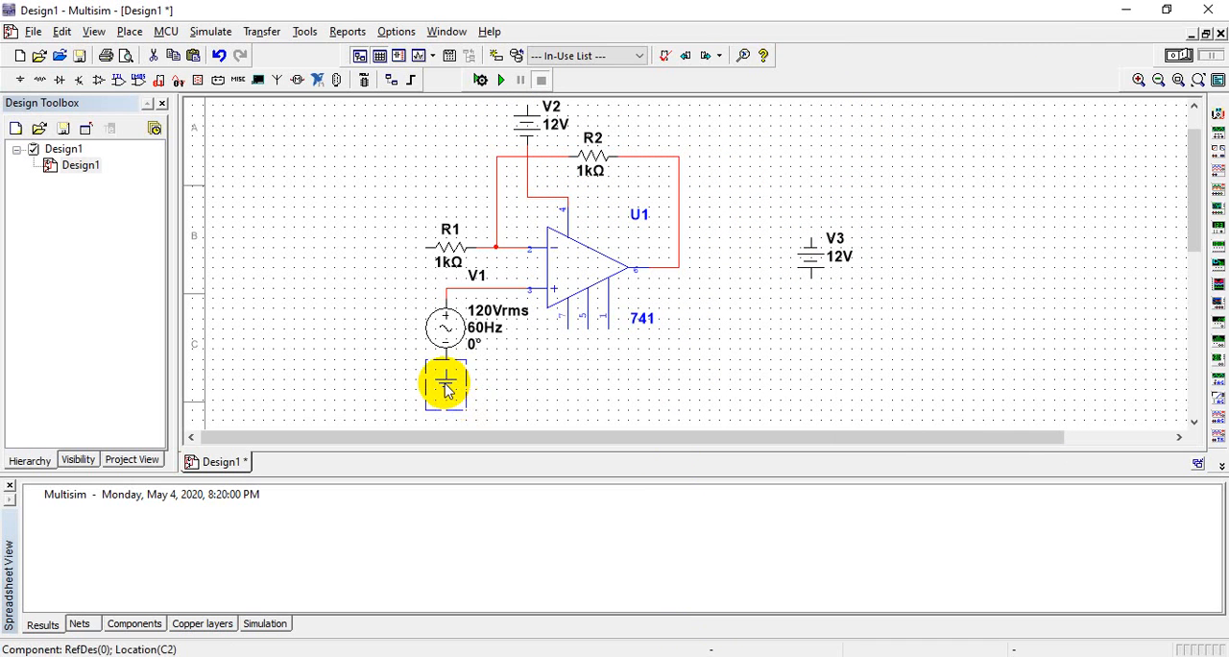
click(418, 149)
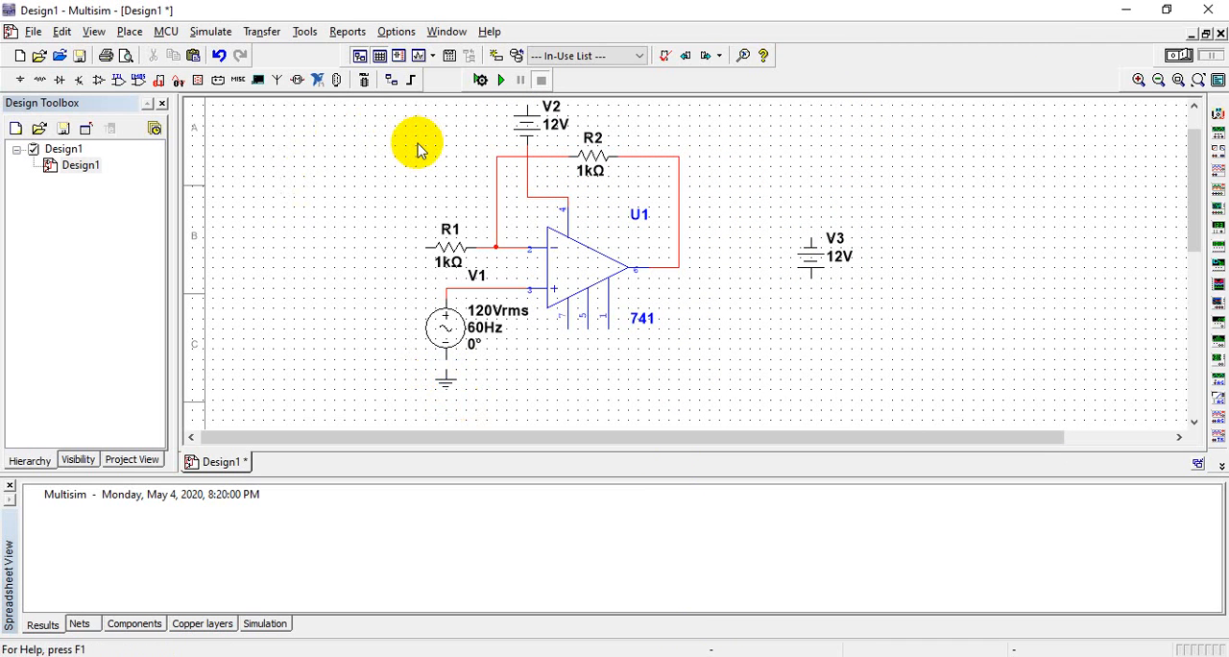
key(ctrl+v)
click(442, 157)
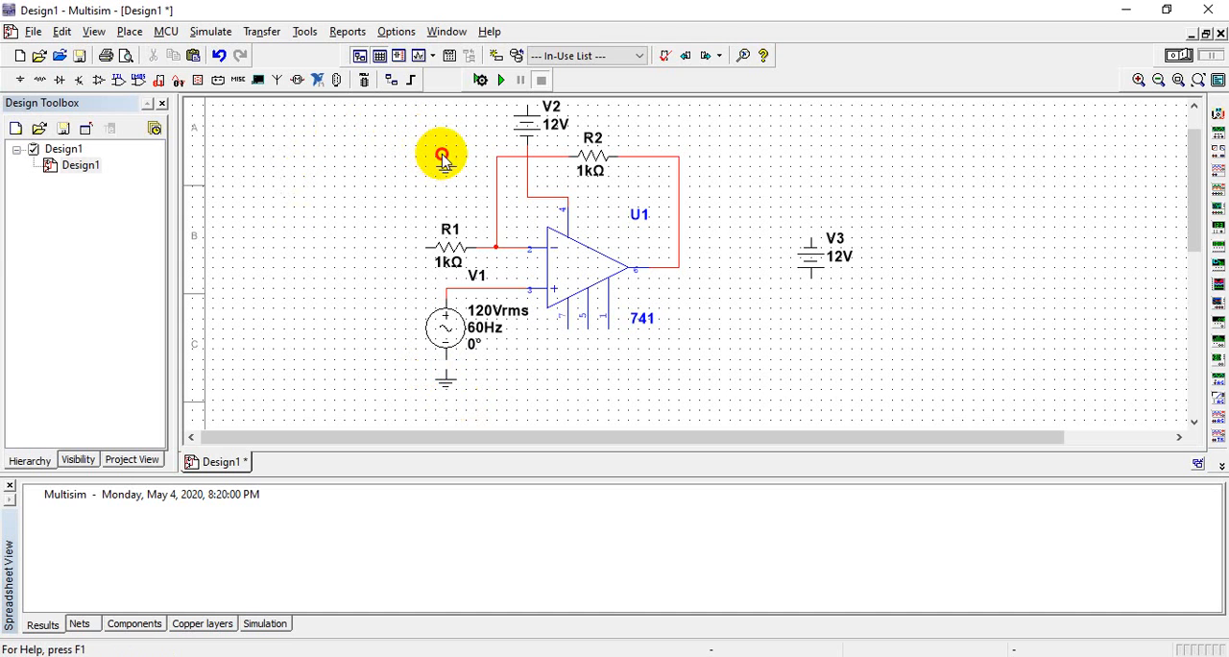
click(446, 155)
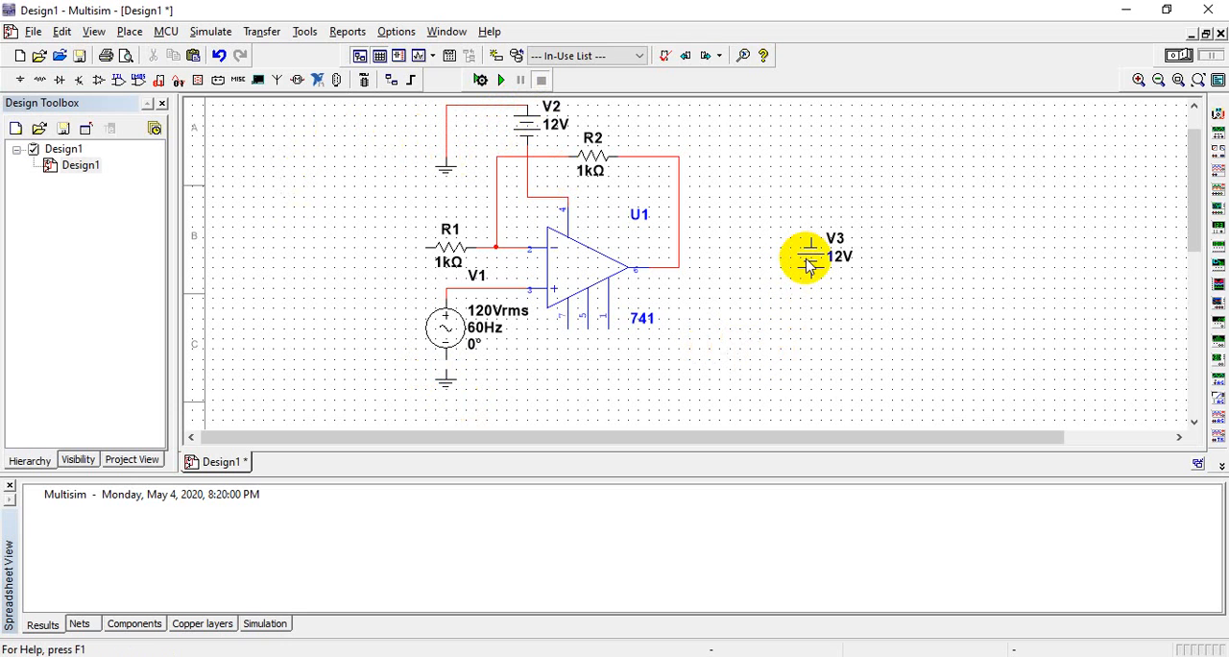
Flip DC source V3 vertically once more to restore its original orientation
click(809, 267)
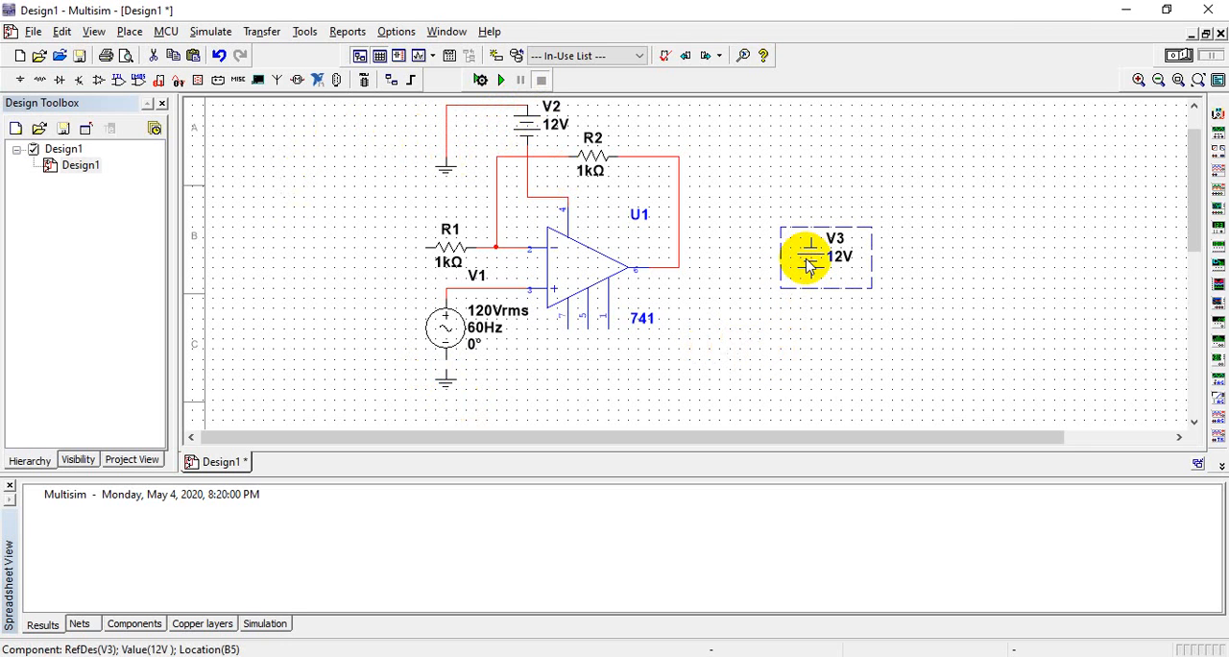
right_click(810, 267)
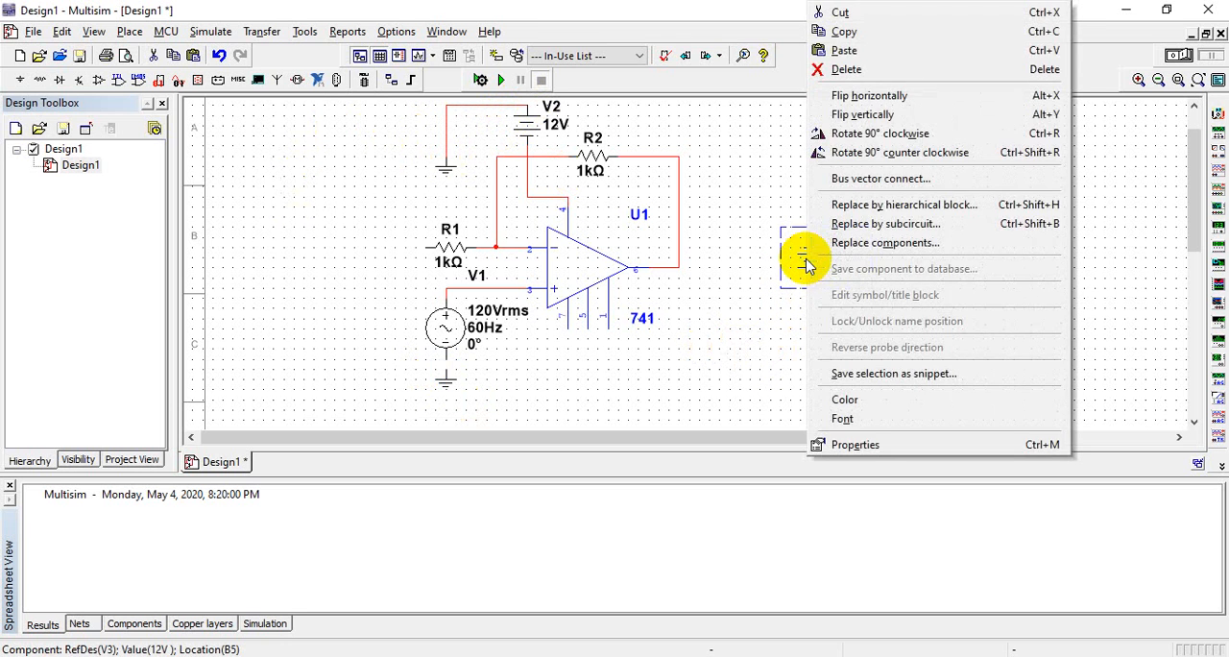
click(900, 116)
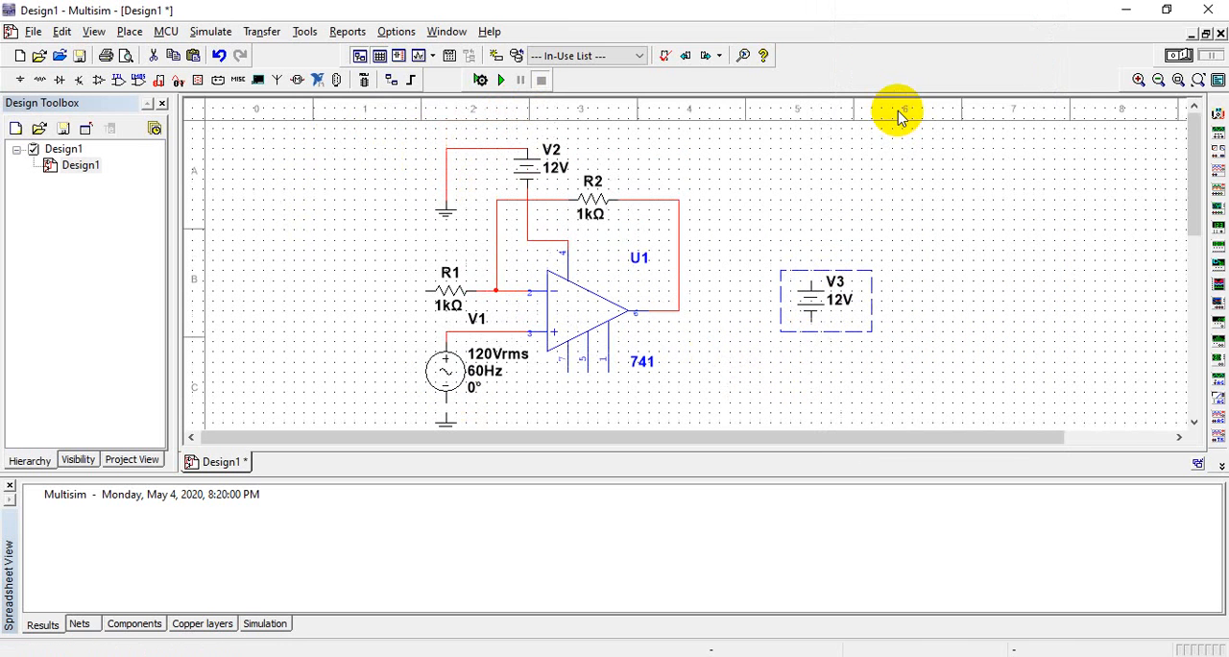
Move DC source V3 directly below the op-amp and wire its positive terminal to pin 7
drag(666, 371, 564, 265)
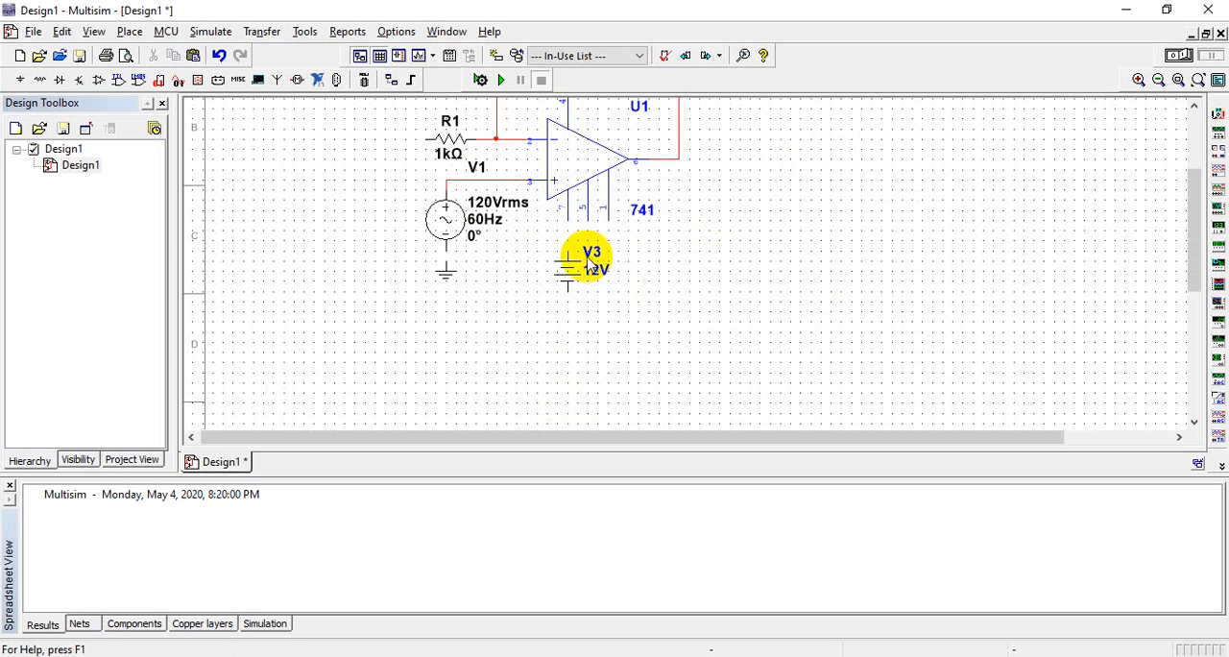
click(568, 251)
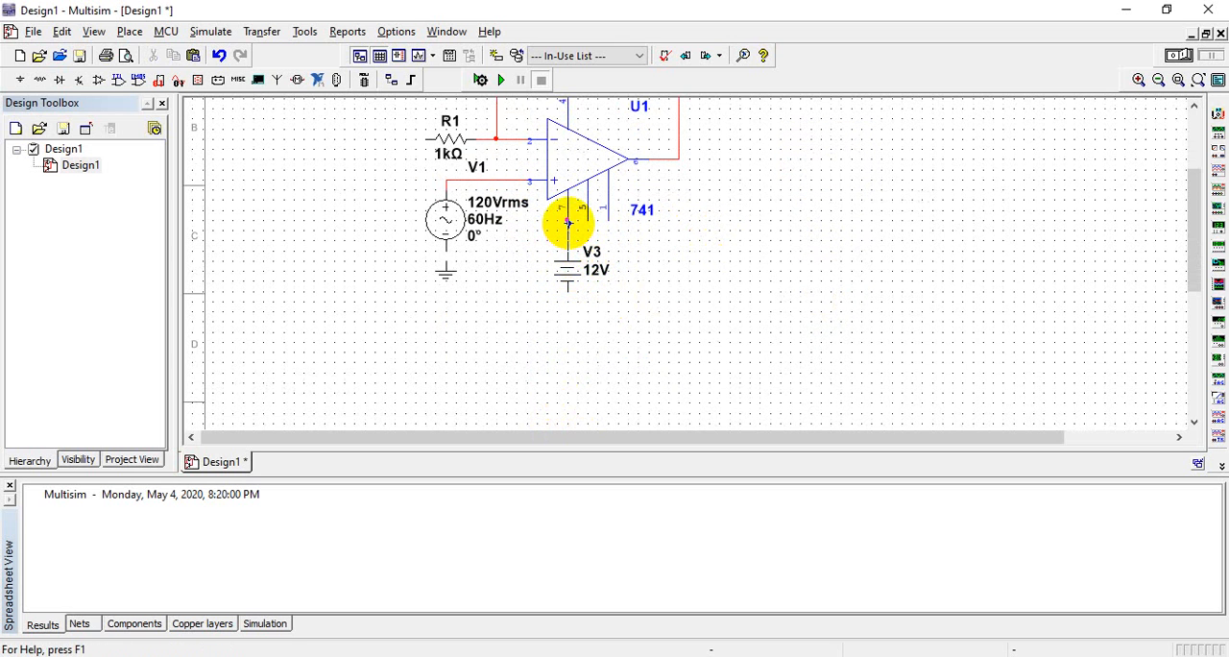
click(569, 227)
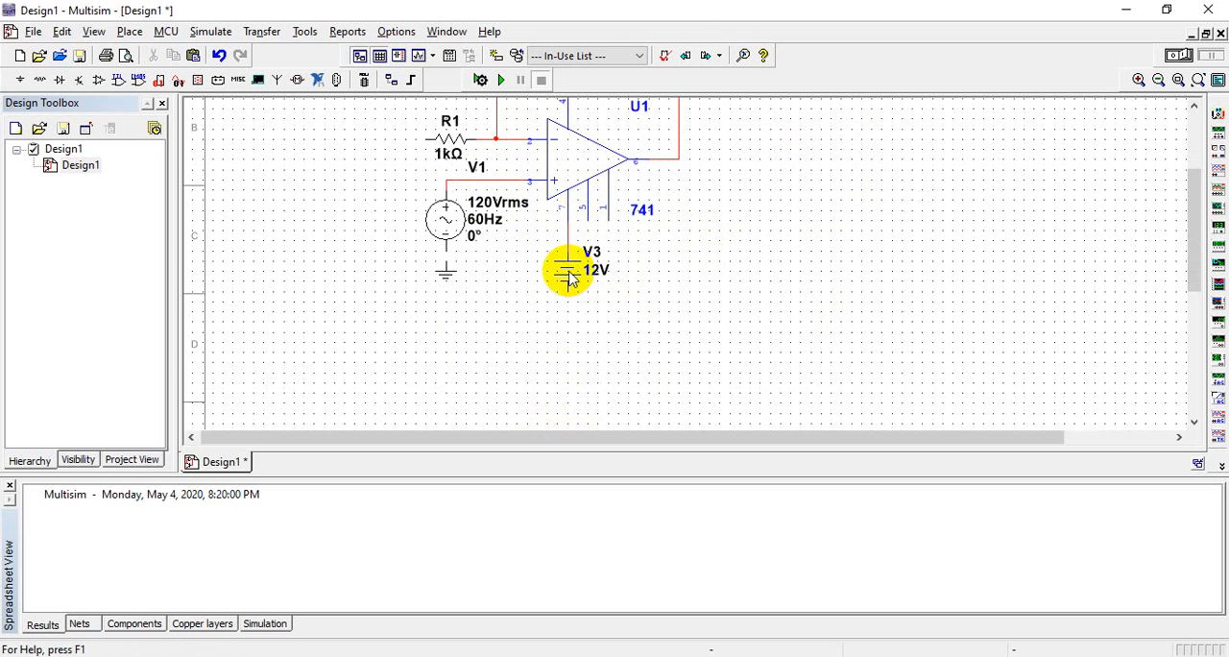
Paste another ground symbol directly below V3 and wire it to V3's negative terminal
right_click(676, 339)
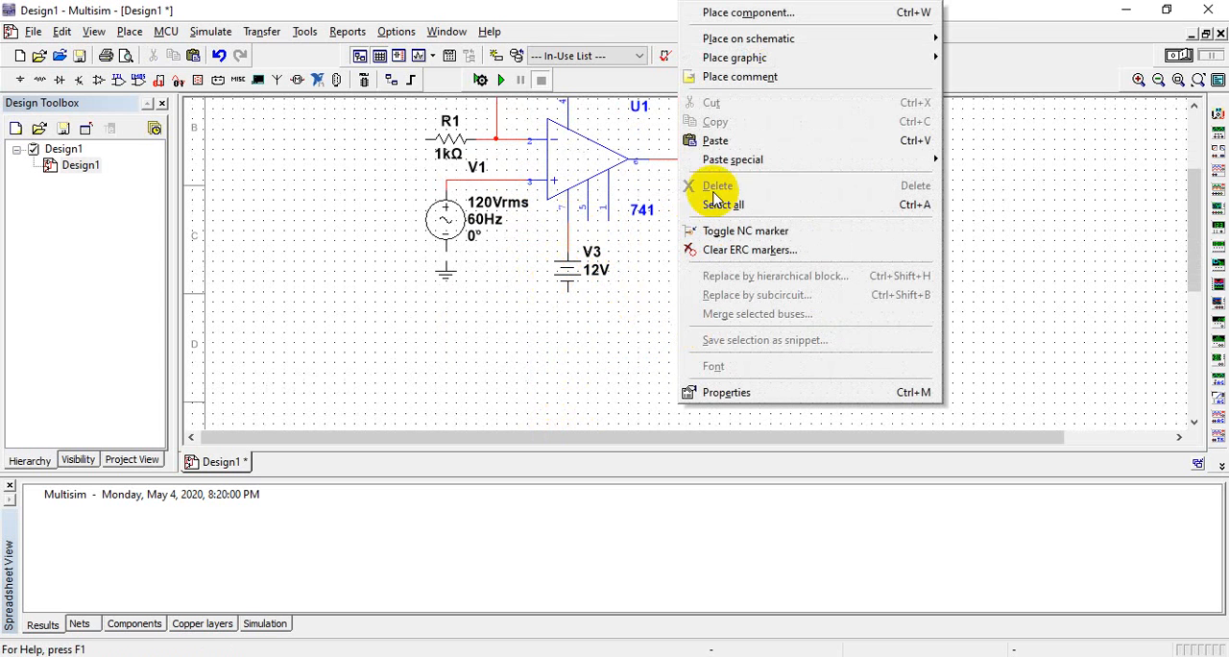
click(729, 142)
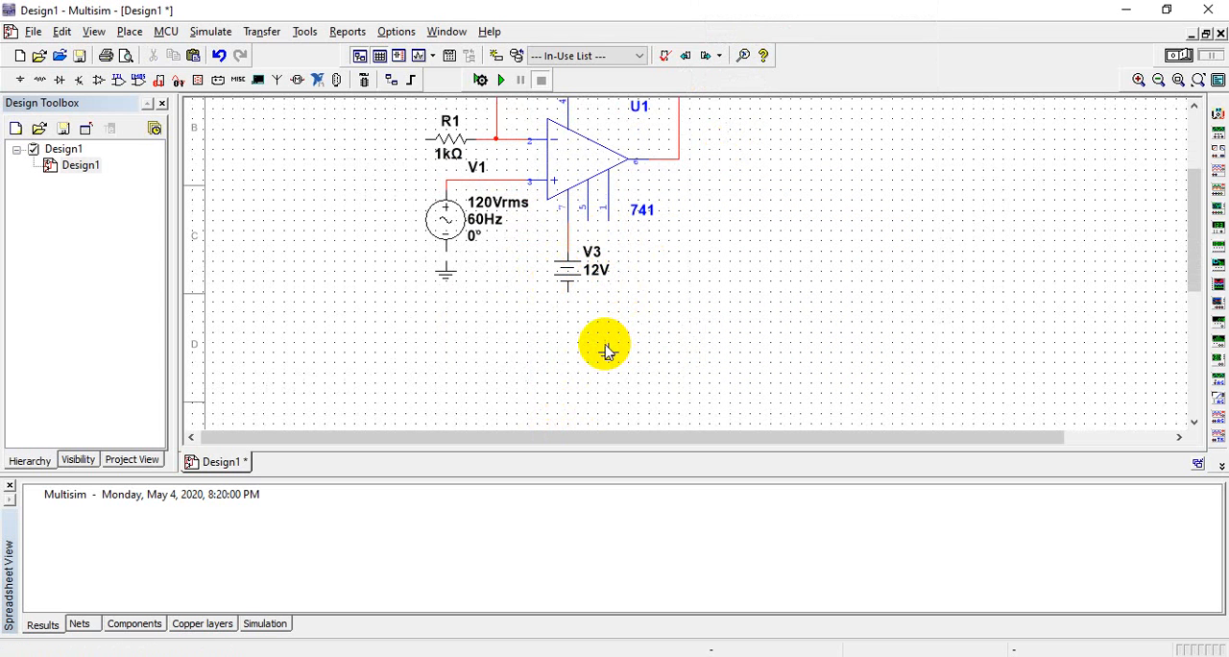
click(609, 357)
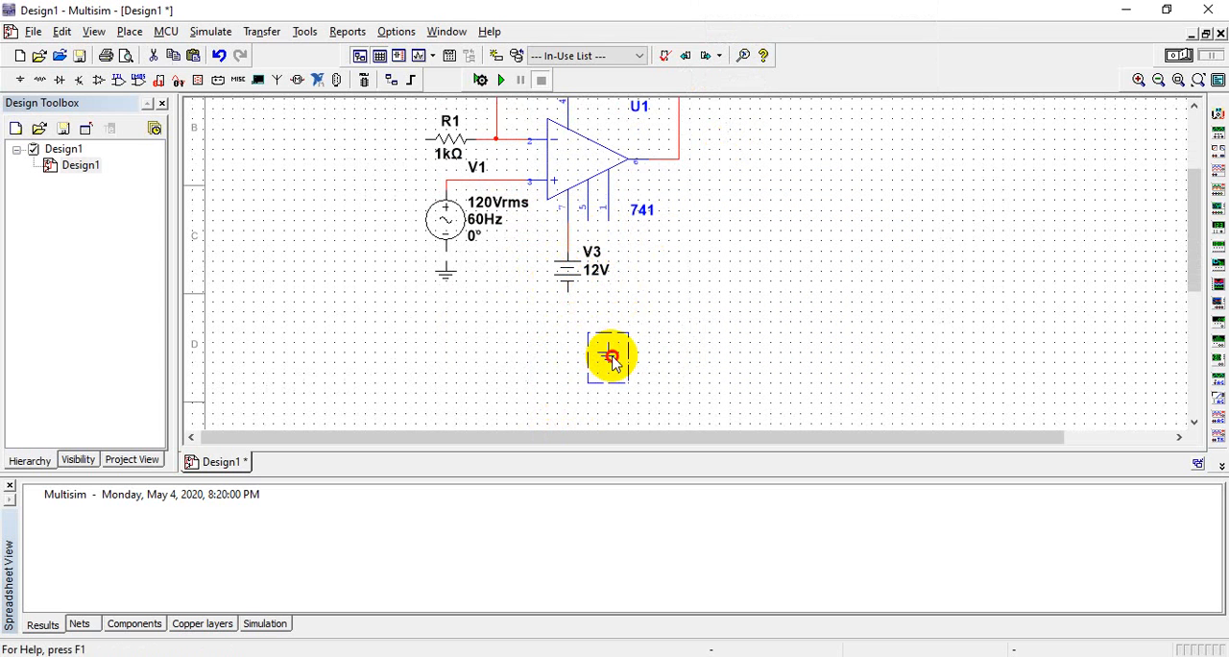
drag(566, 329, 572, 319)
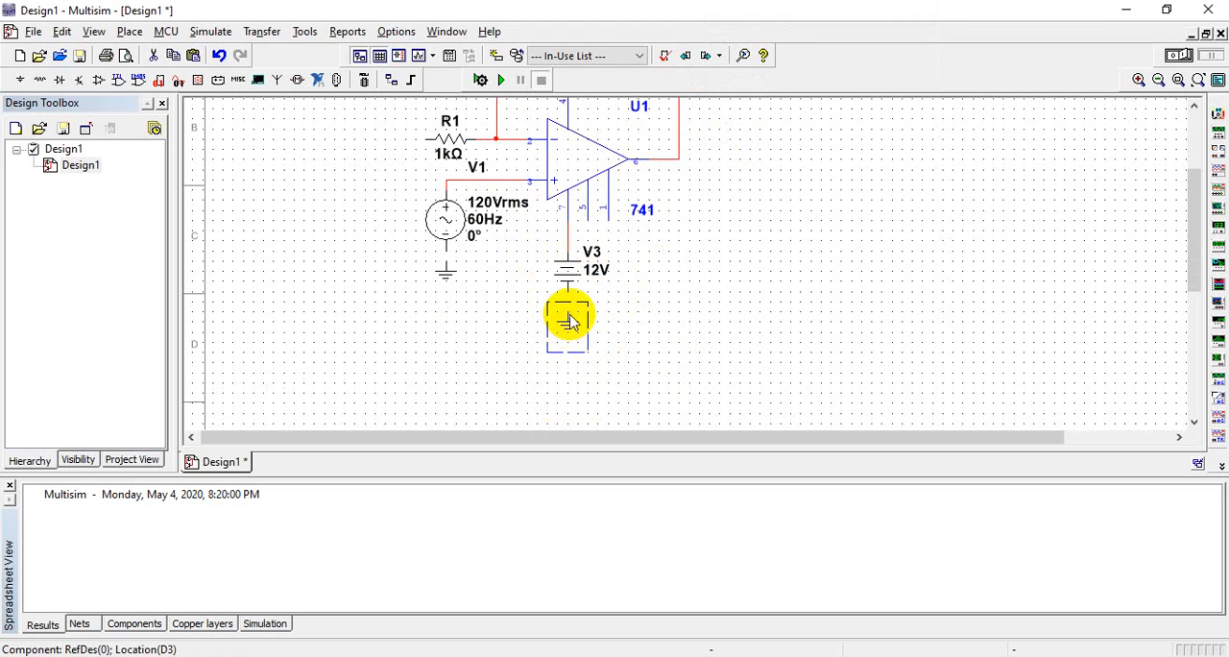
click(611, 320)
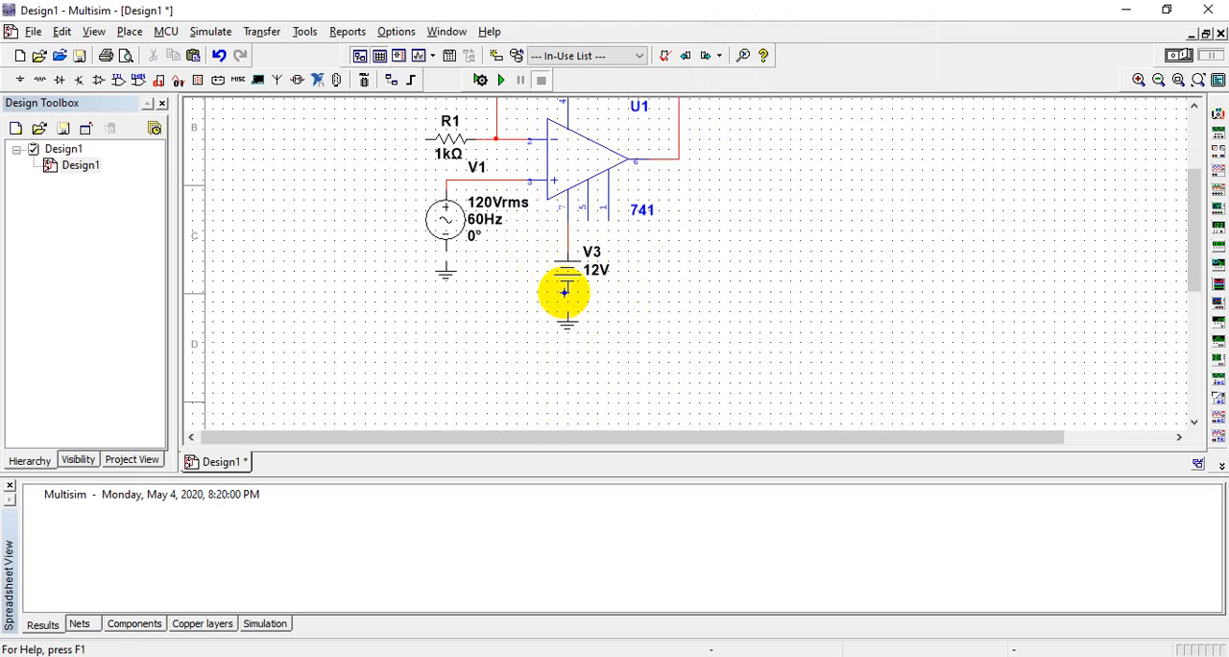
click(565, 293)
click(567, 313)
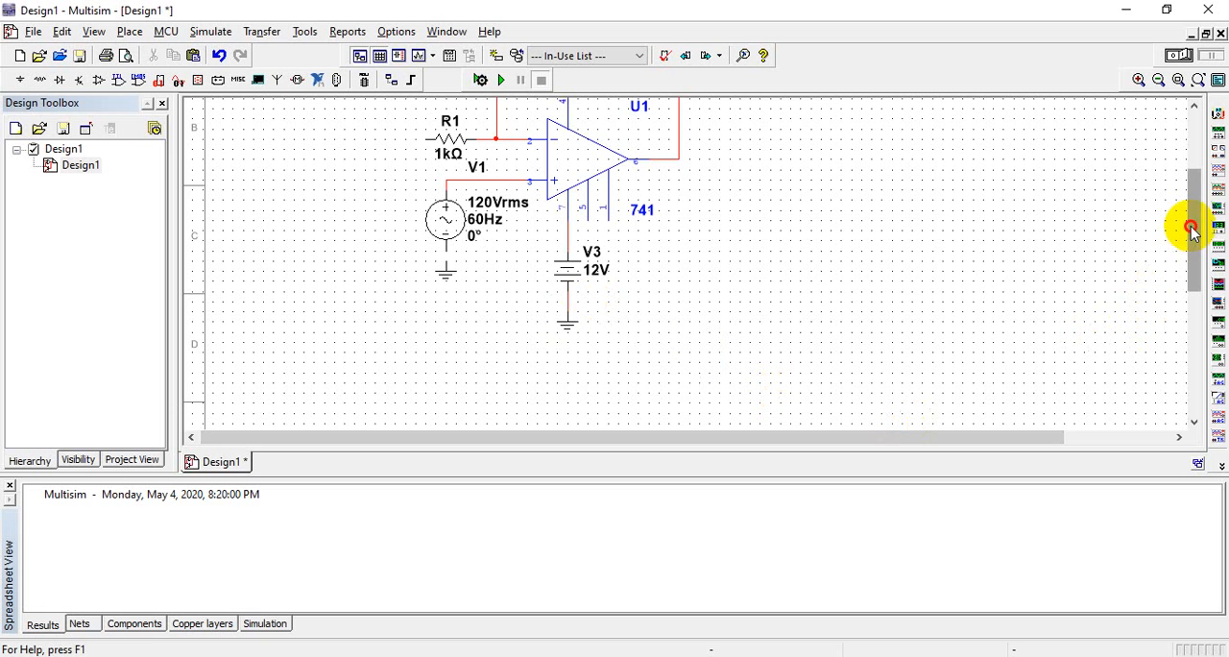
Move V3 up close to op-amp pin 7 and bring its ground symbol up directly beneath it
drag(1190, 230, 1194, 191)
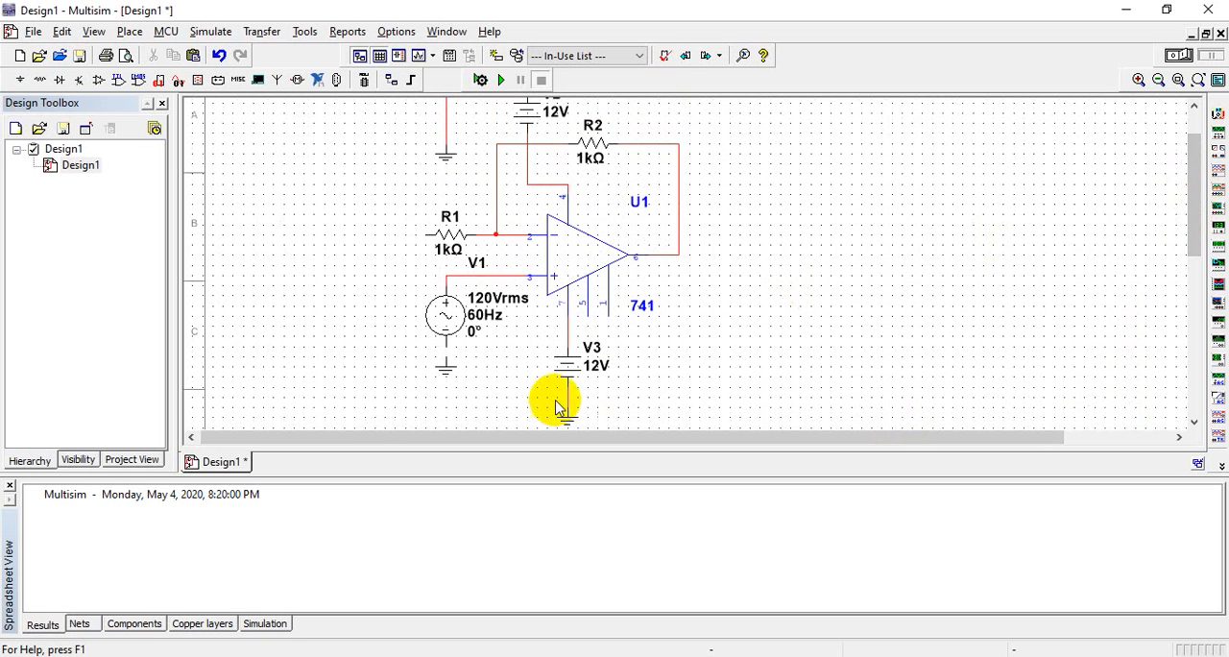
click(566, 370)
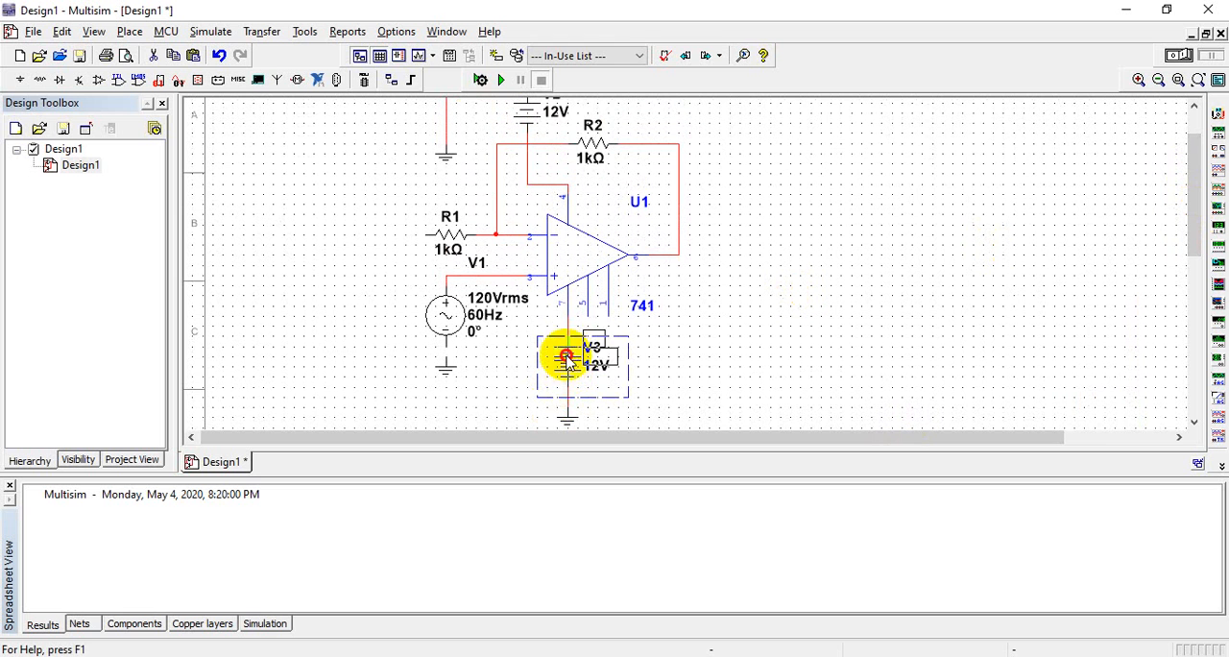
drag(567, 357, 566, 348)
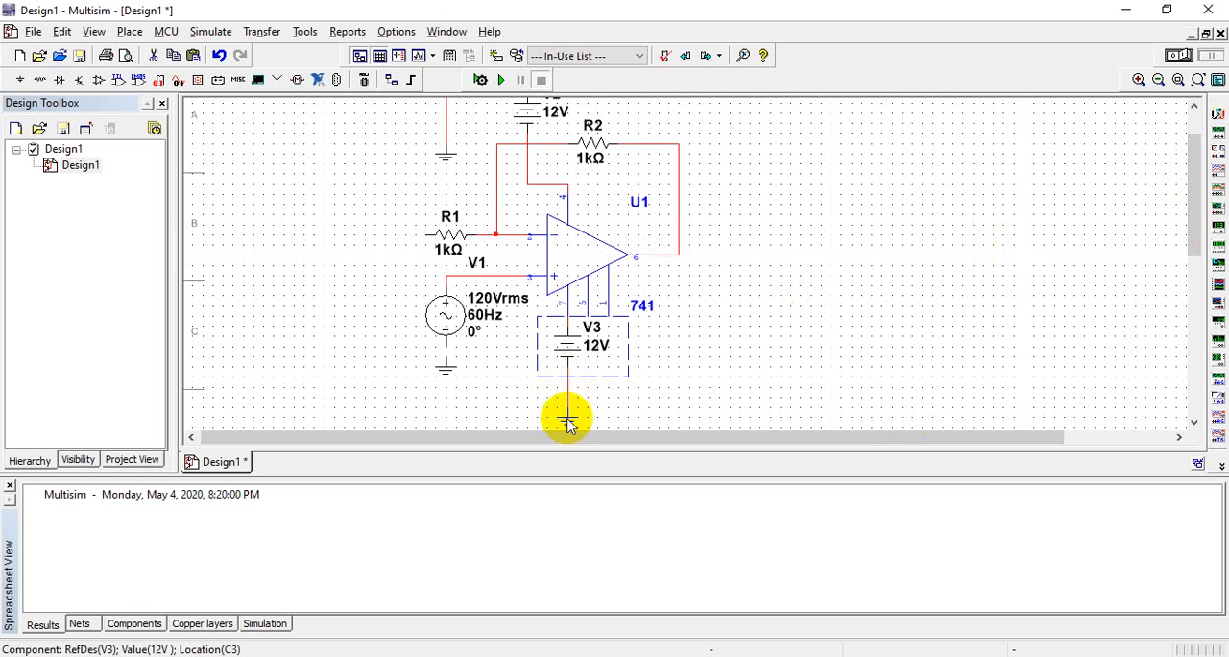
drag(568, 422, 566, 321)
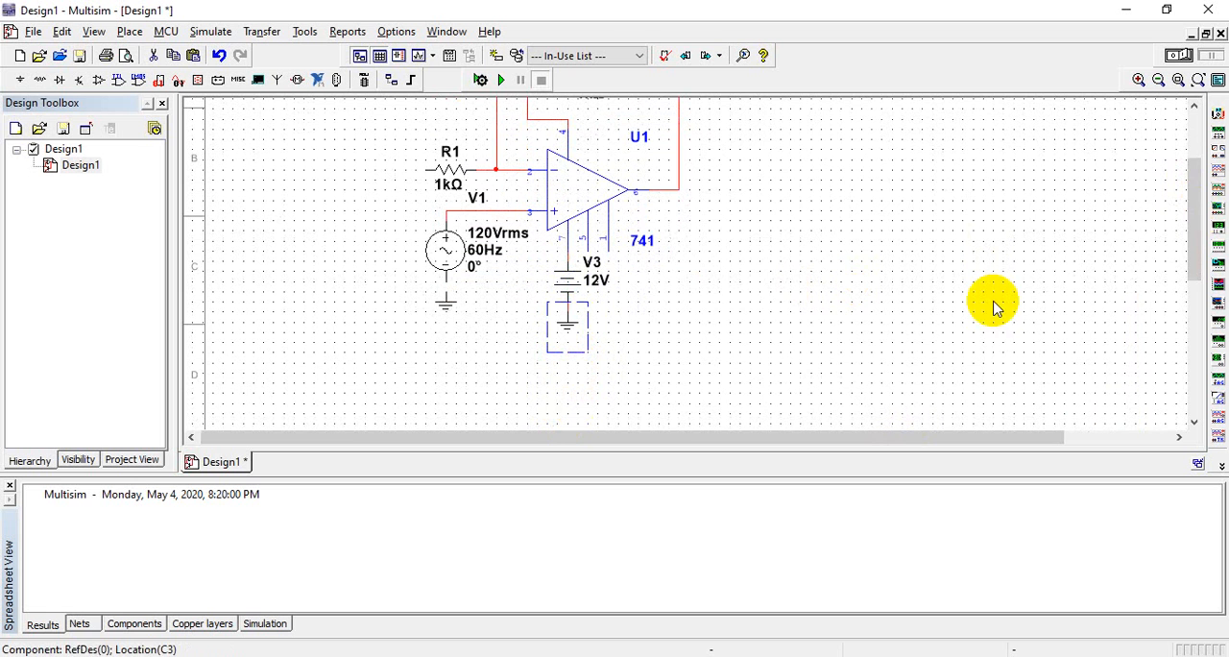
drag(1198, 224, 1197, 196)
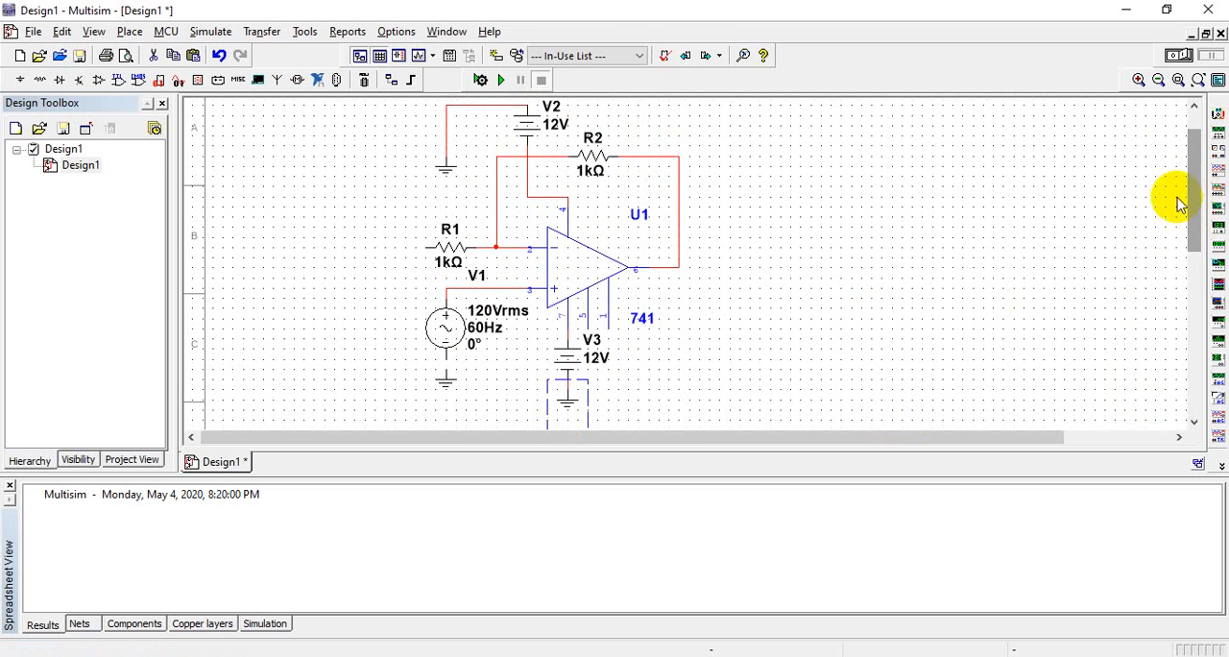
click(910, 276)
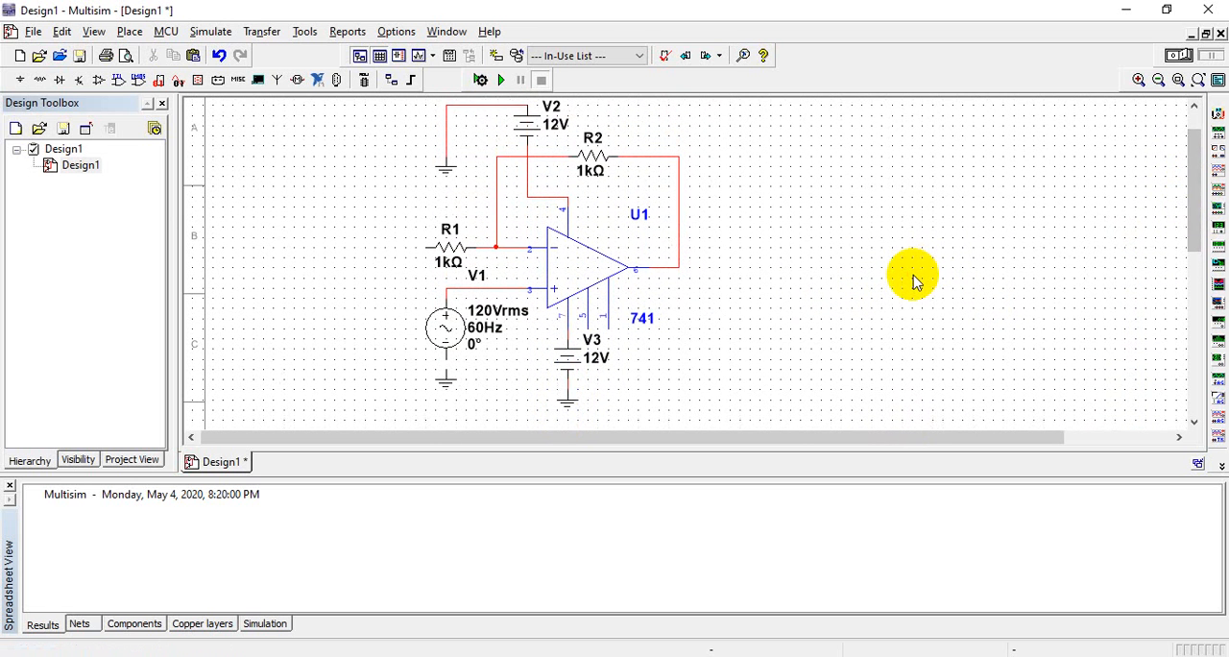
click(449, 330)
double_click(449, 330)
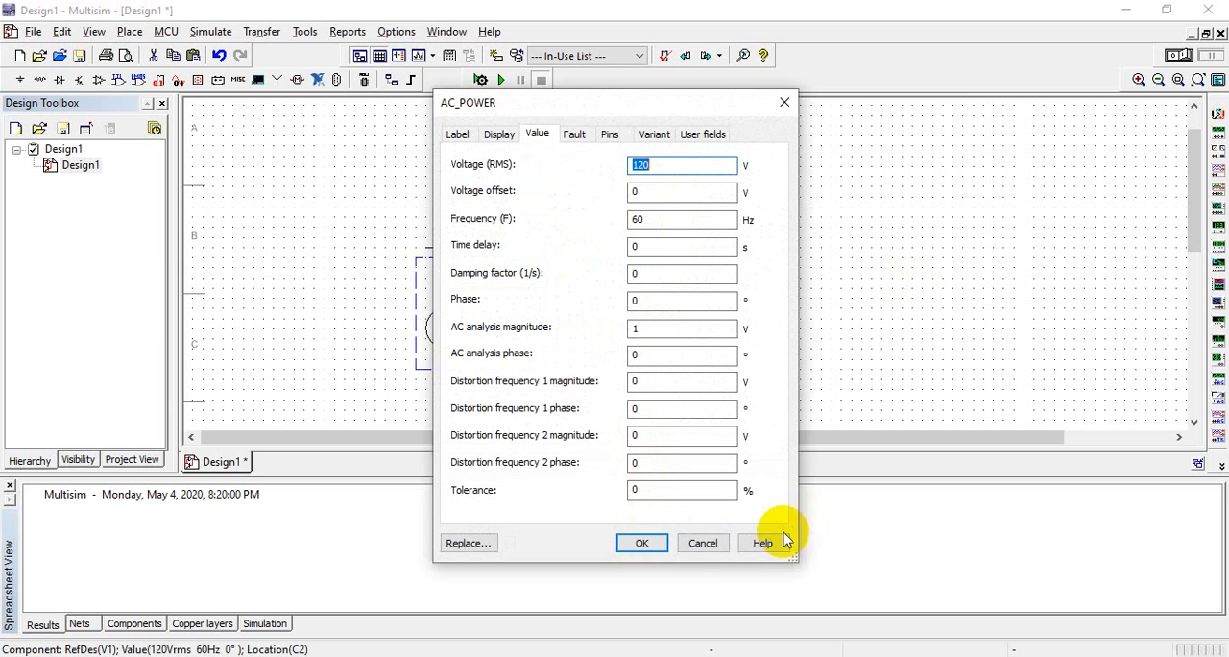
click(692, 546)
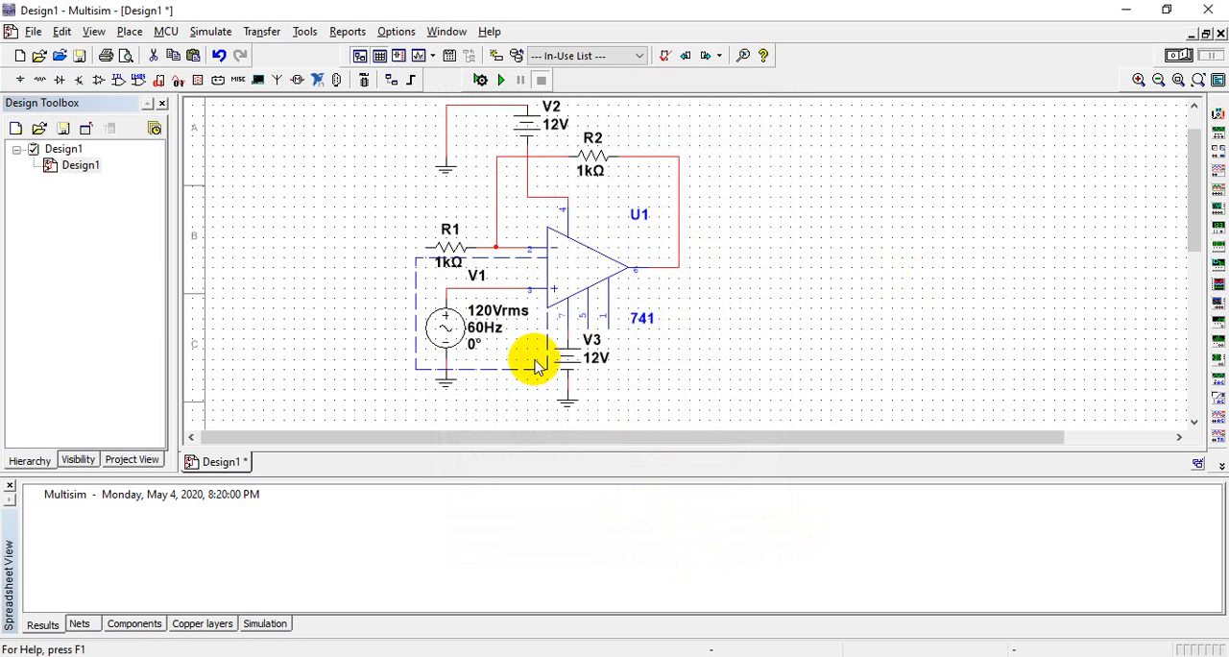
click(514, 384)
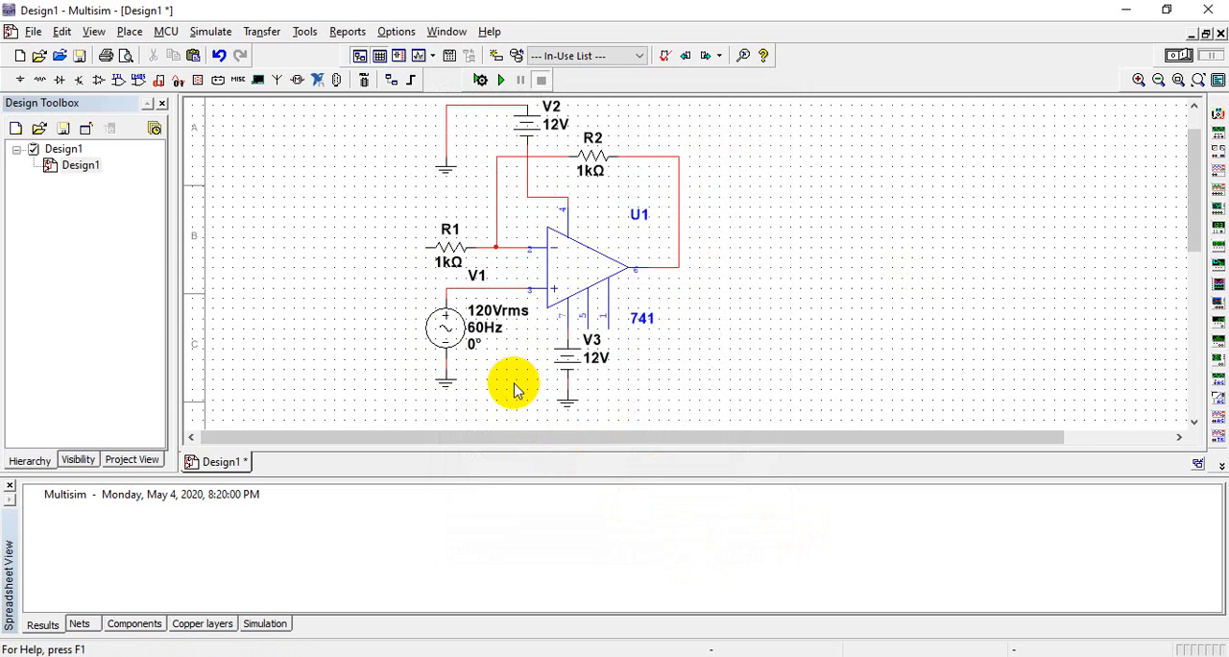
Delete AC source V1 and place a function generator in its area, left of the op-amp
click(461, 336)
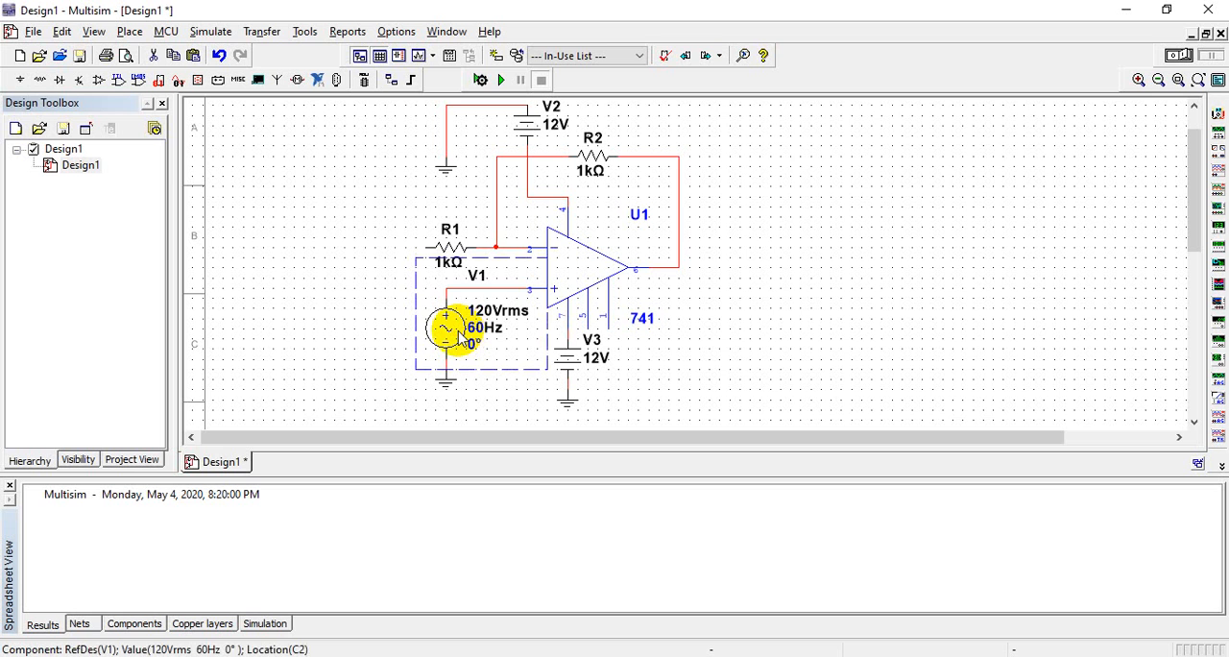
key(Delete)
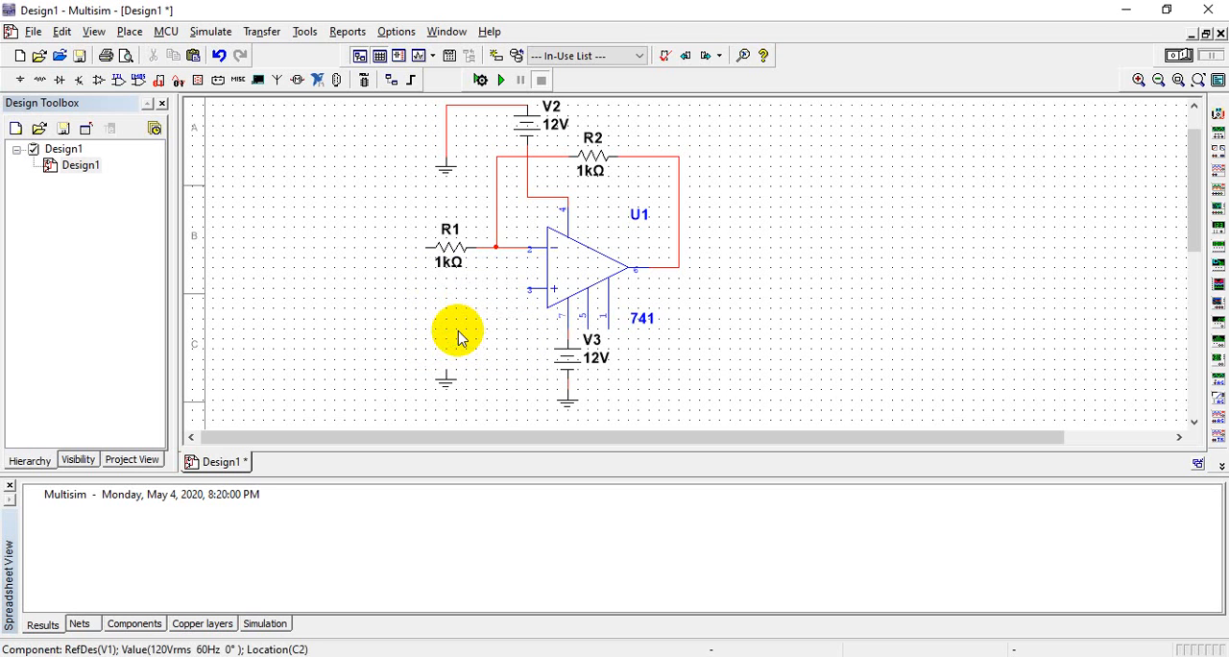
click(1218, 132)
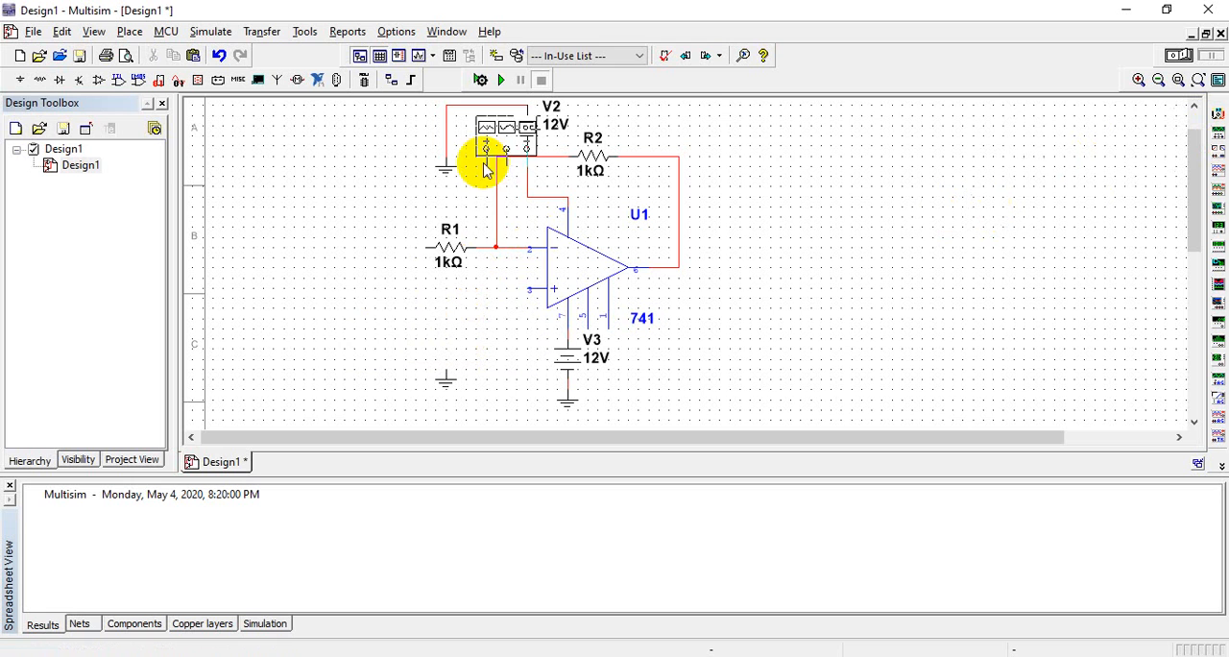
click(374, 337)
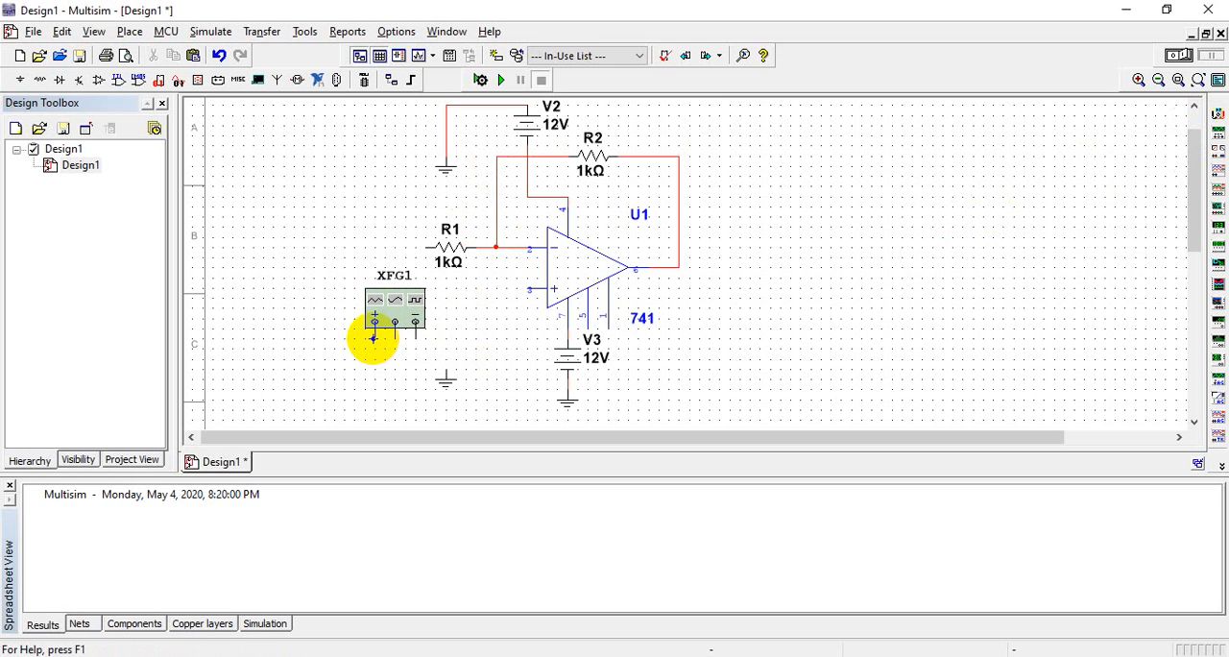
Rotate the function generator until its terminals face the op-amp, and move it slightly up and away from R1
click(415, 318)
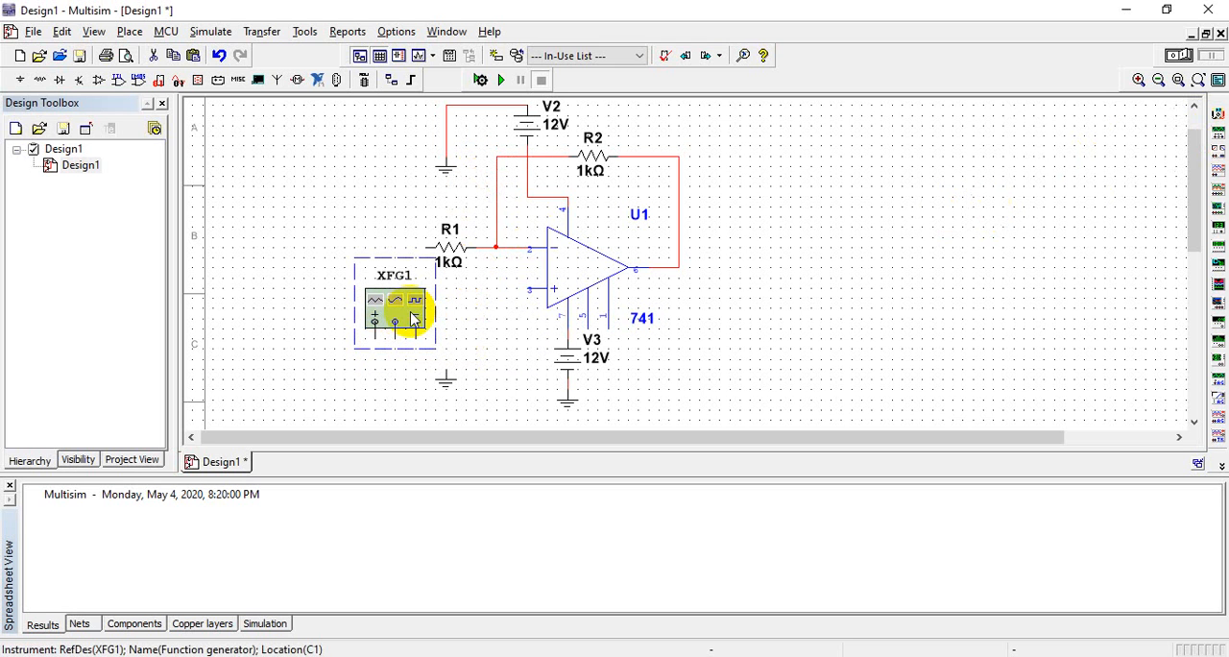
key(ctrl+r)
key(ctrl+r)
key(ctrl+r)
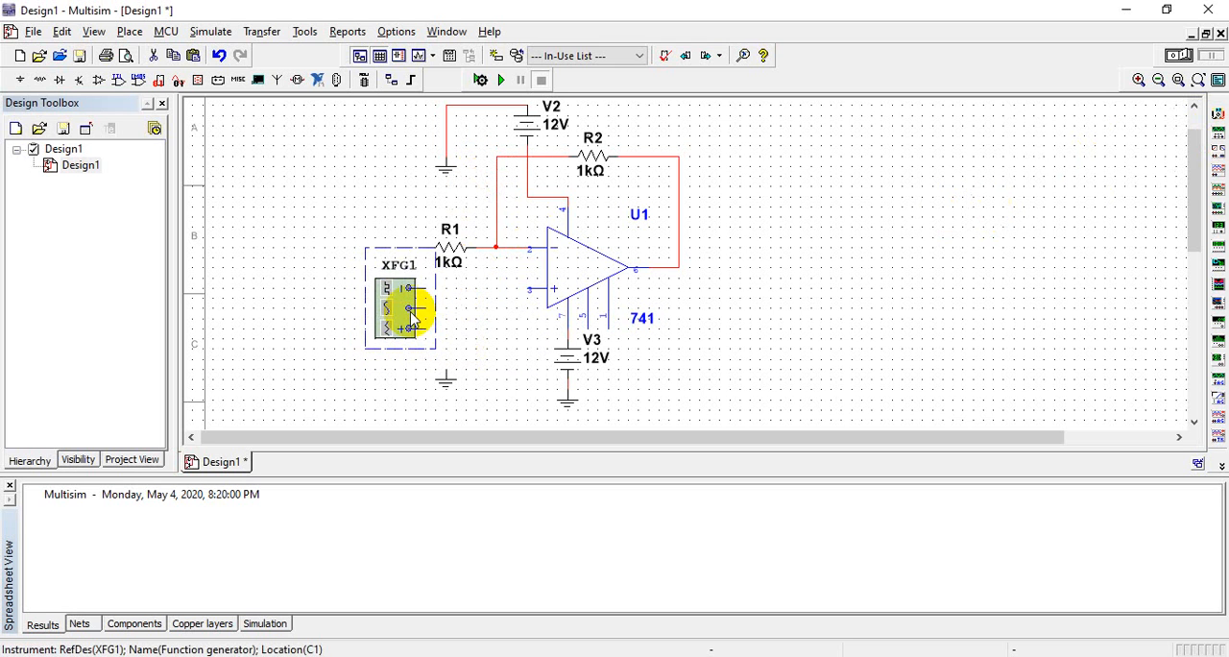
click(458, 313)
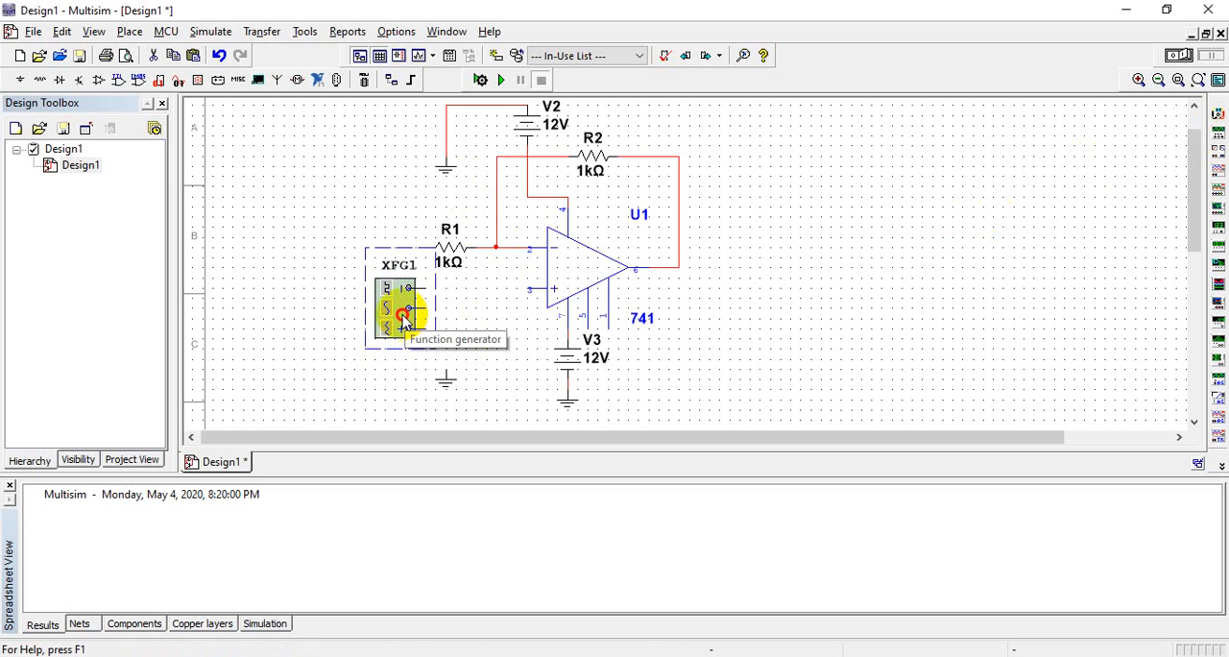
drag(406, 310, 384, 297)
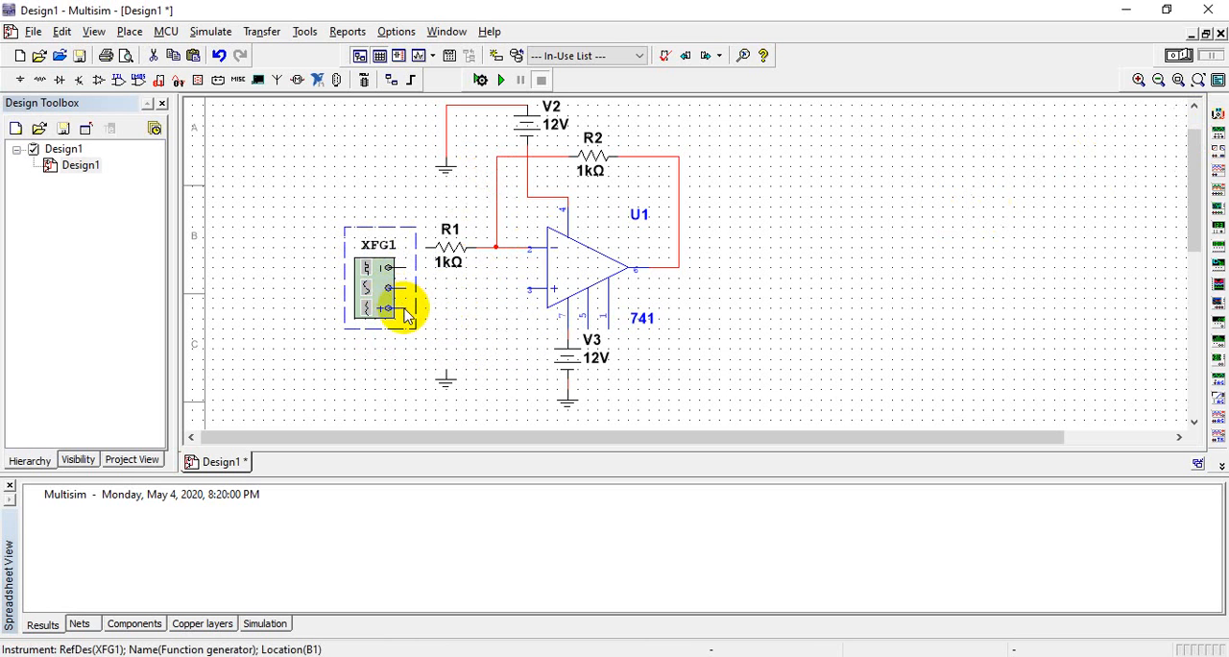
Wire the function generator's positive terminal to op-amp pin 3 and its negative terminal to the free ground symbol below
click(527, 288)
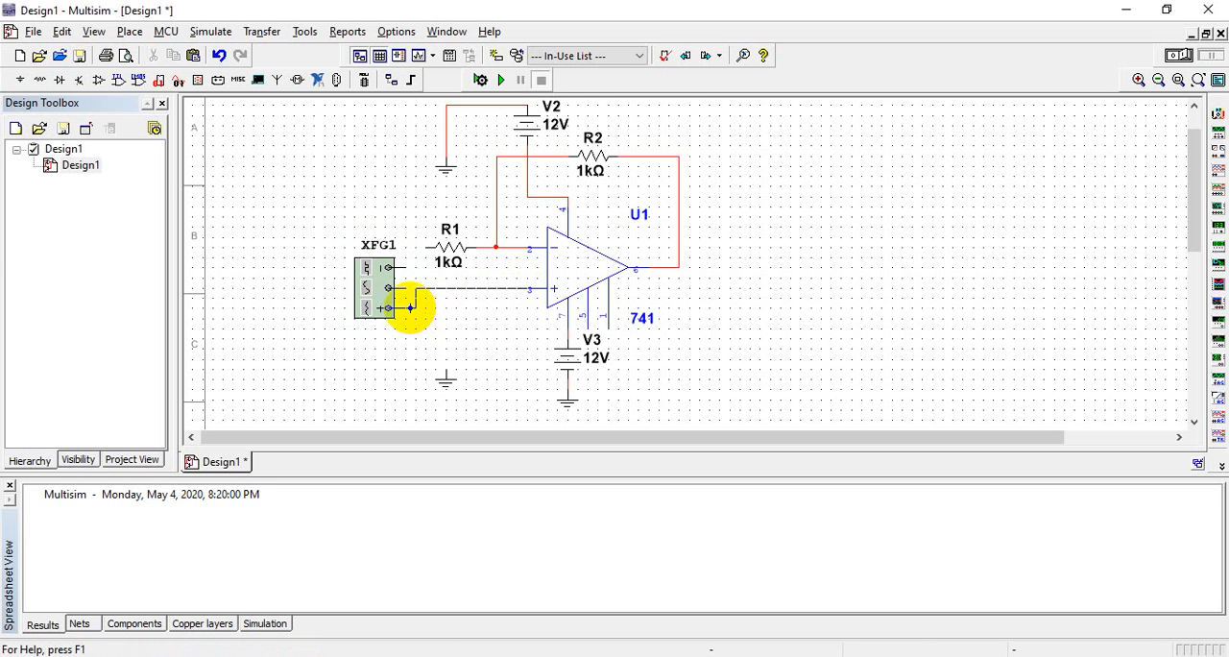
click(407, 307)
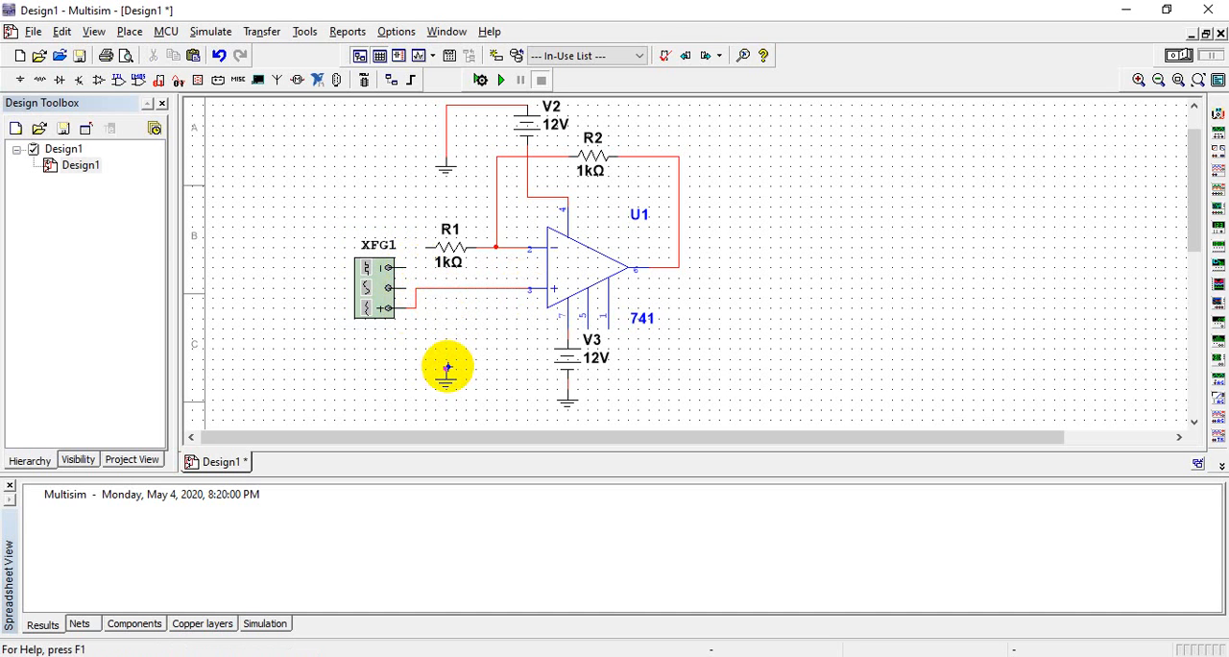
click(446, 366)
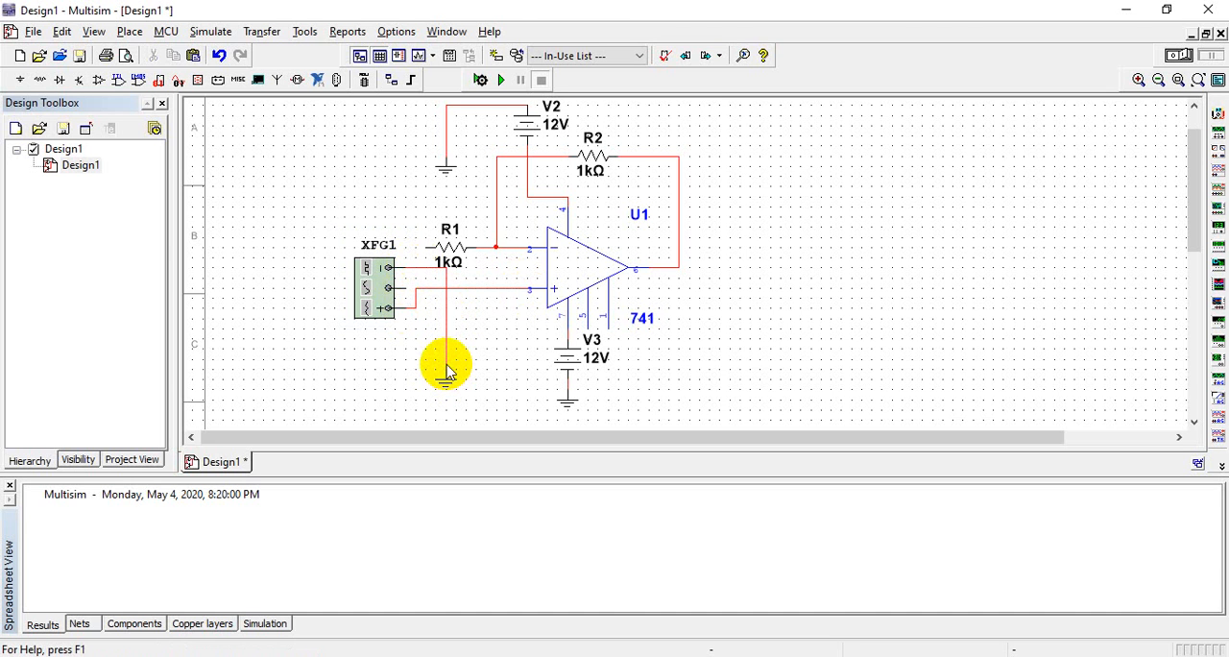
click(425, 249)
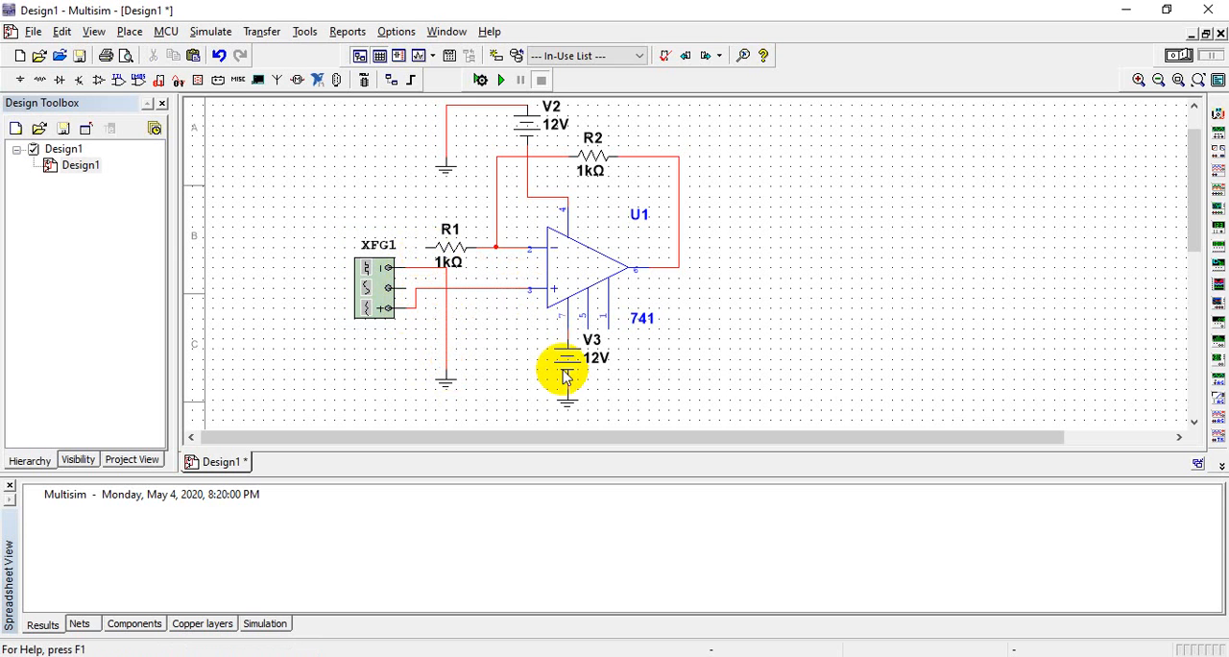
Ground R1's free terminal through a ground symbol pasted left of the function generator, shifting the generator down to clear the wire
right_click(874, 310)
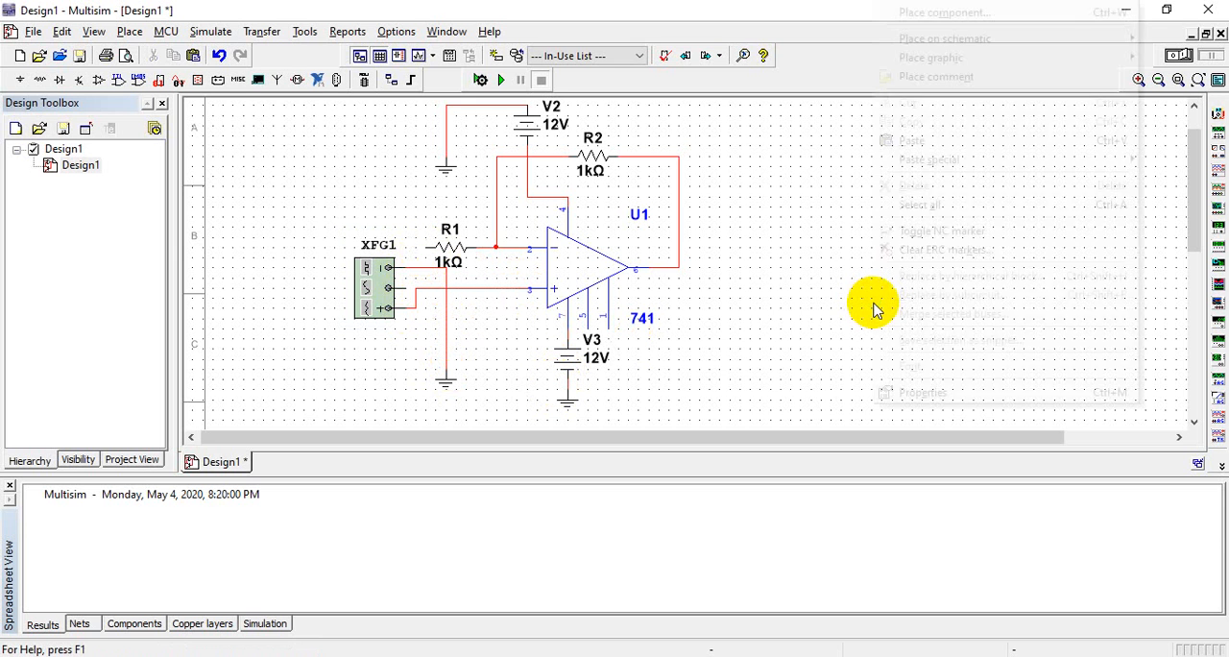
click(933, 140)
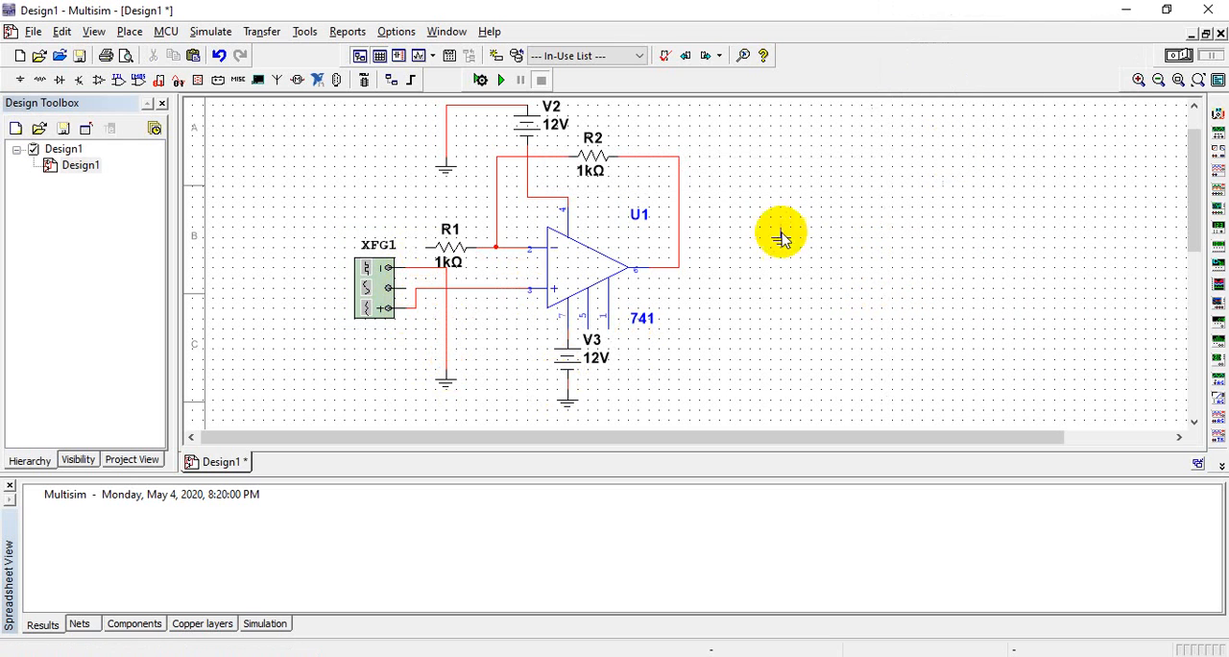
click(295, 290)
drag(375, 281, 375, 312)
click(316, 220)
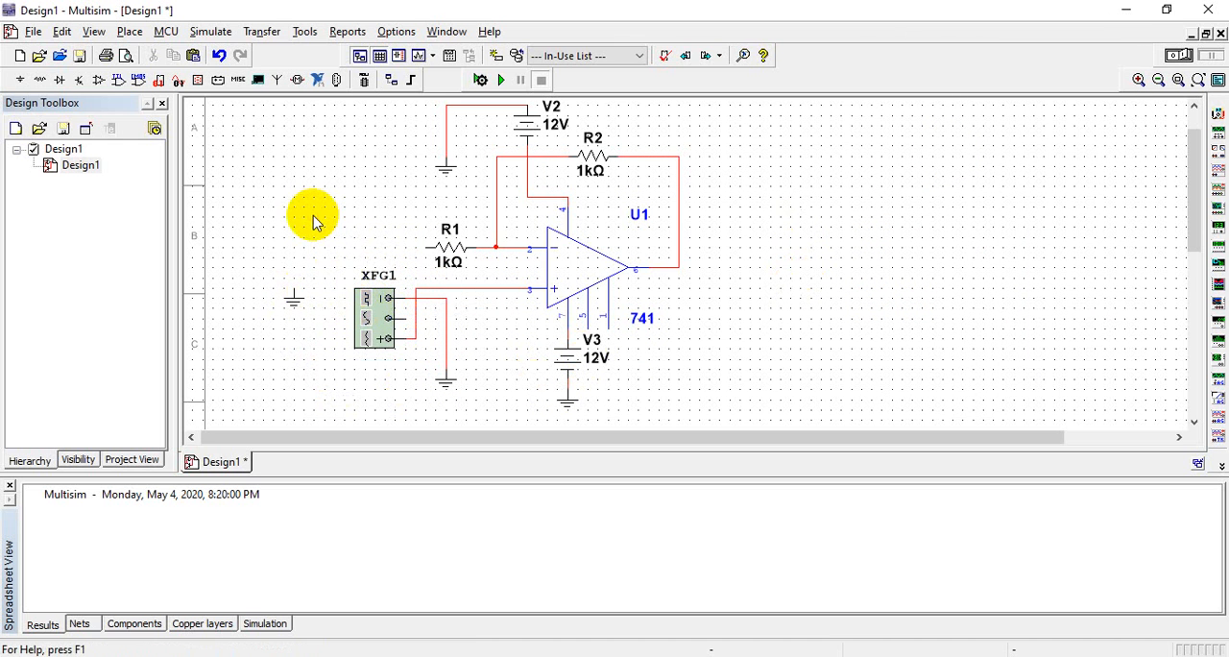
click(294, 288)
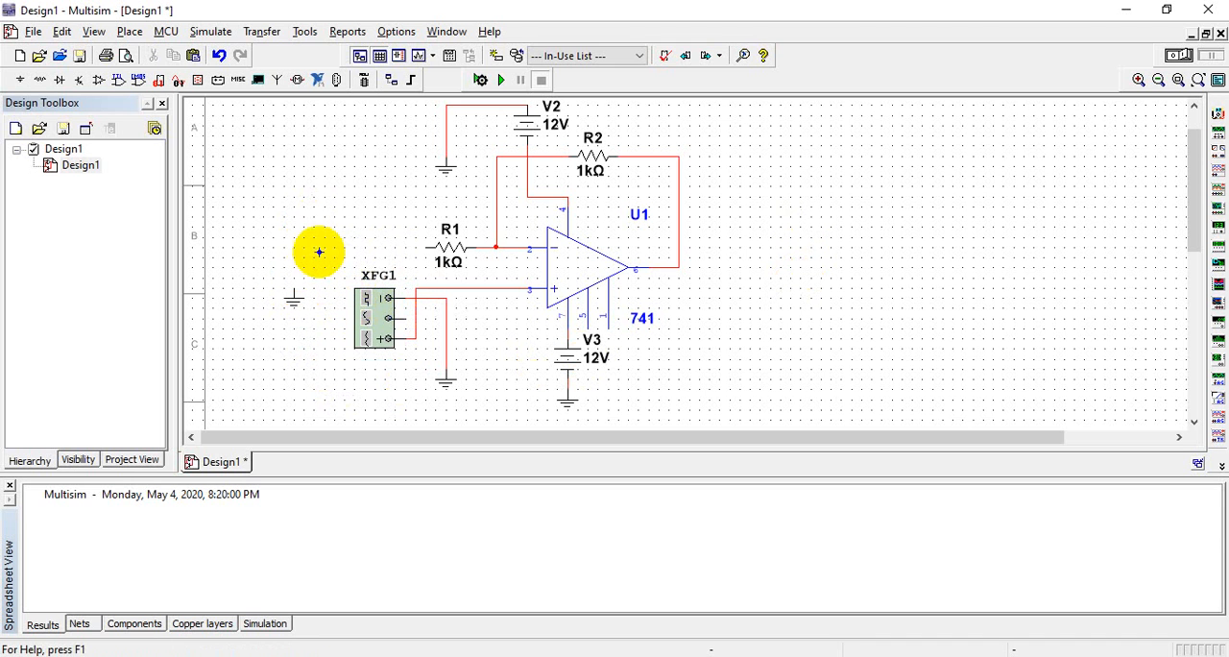
click(413, 248)
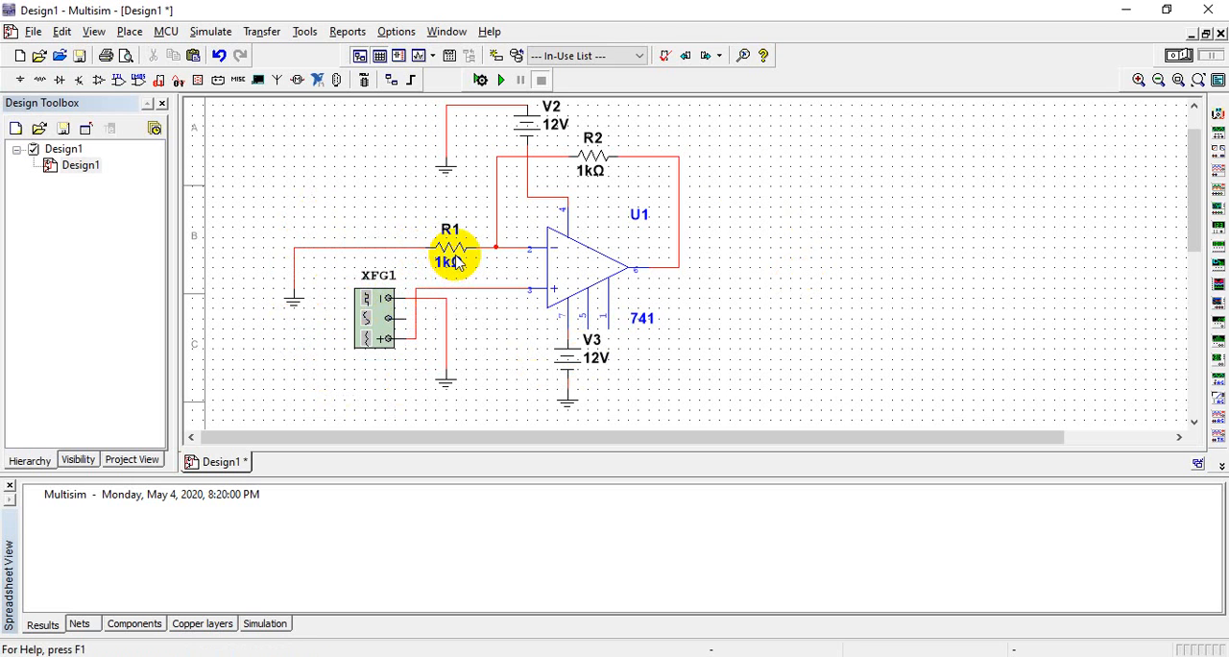
Place an oscilloscope to the right of the circuit and wire its channel A positive terminal to the op-amp output
click(1217, 175)
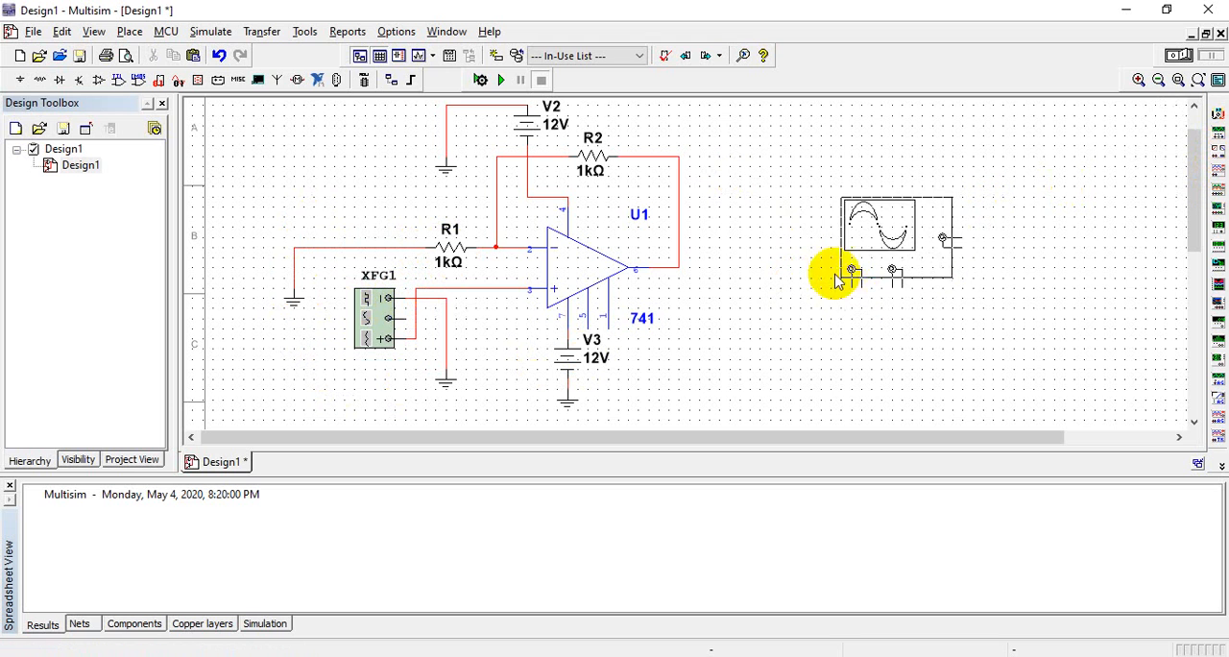
click(817, 250)
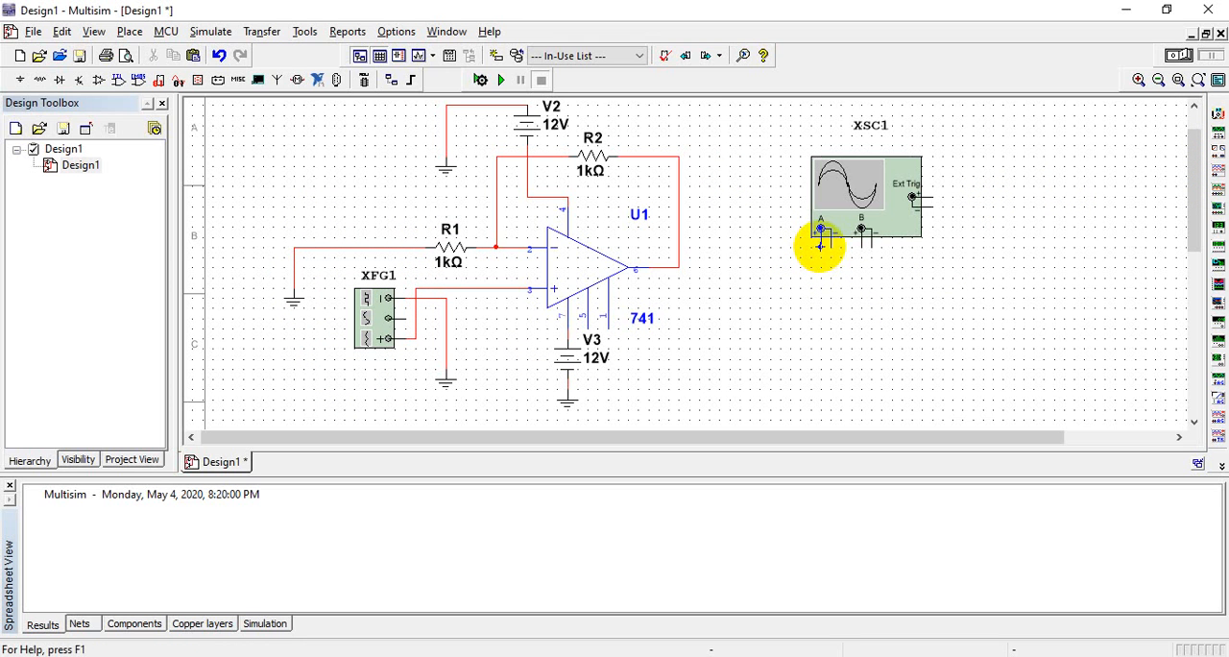
click(820, 240)
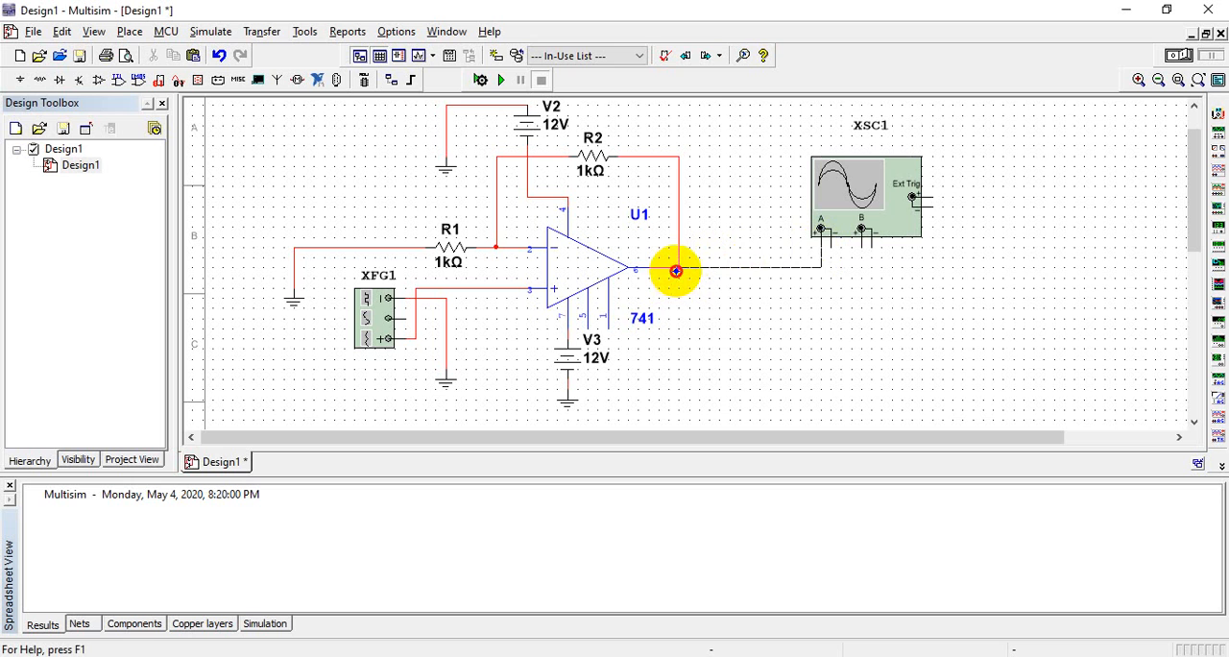
click(676, 272)
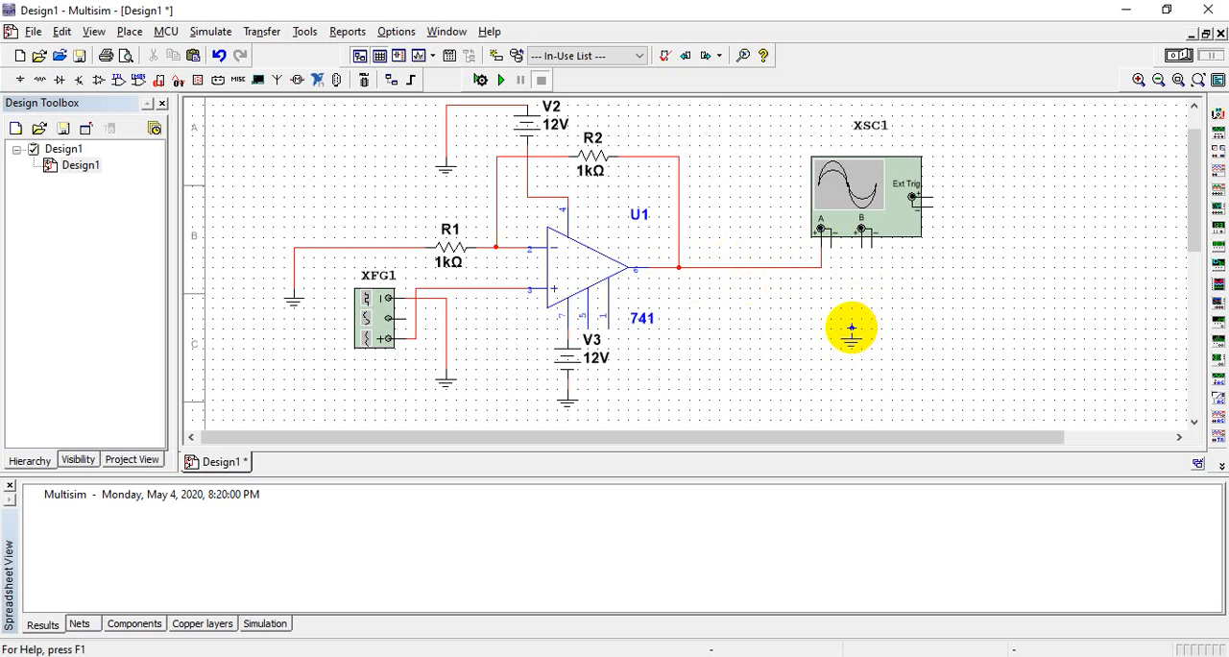
Place a ground symbol below the oscilloscope and wire the negative terminals of channels A and B to it
click(853, 333)
click(850, 330)
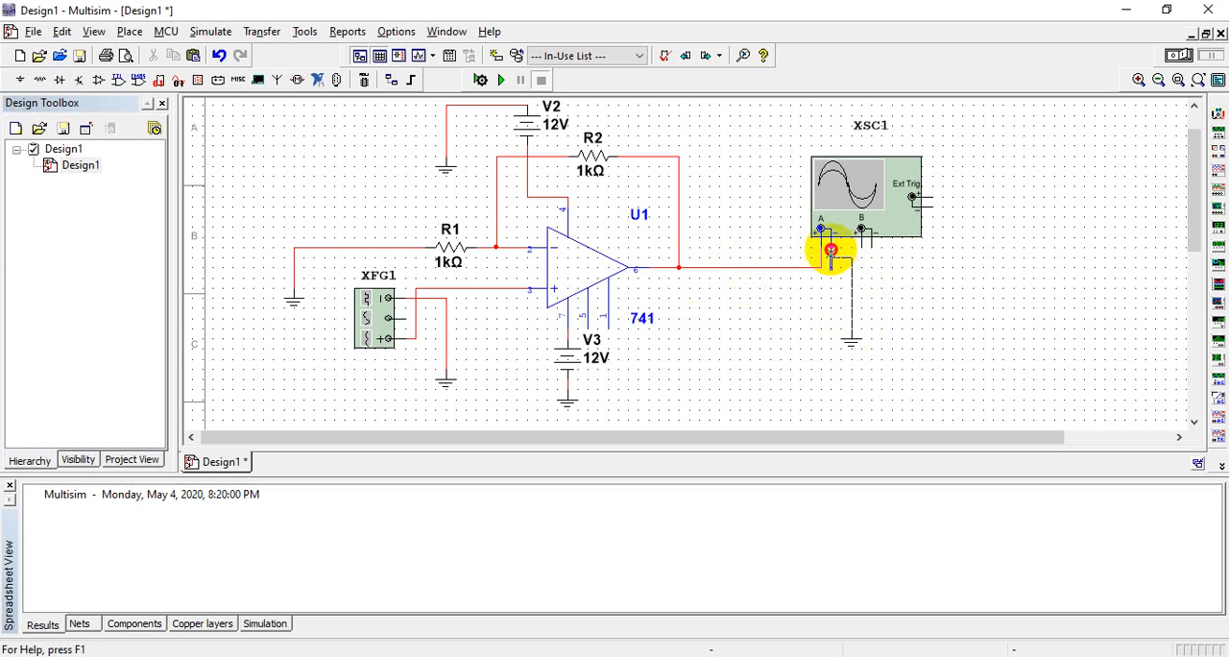
click(831, 251)
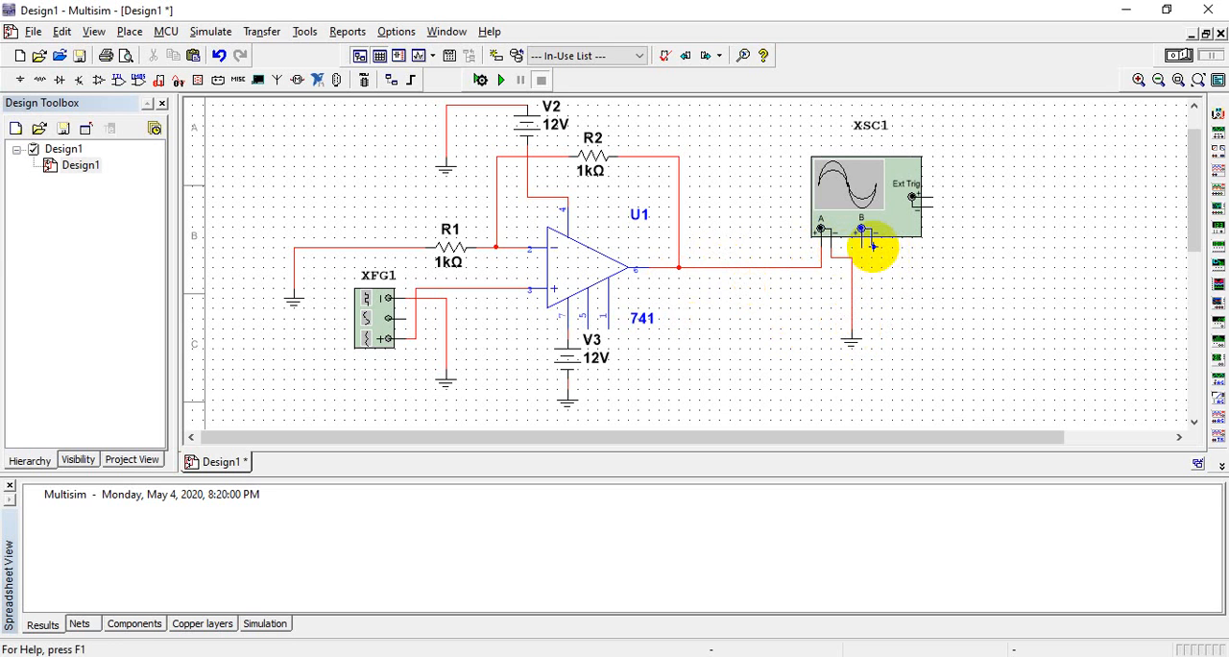
click(850, 283)
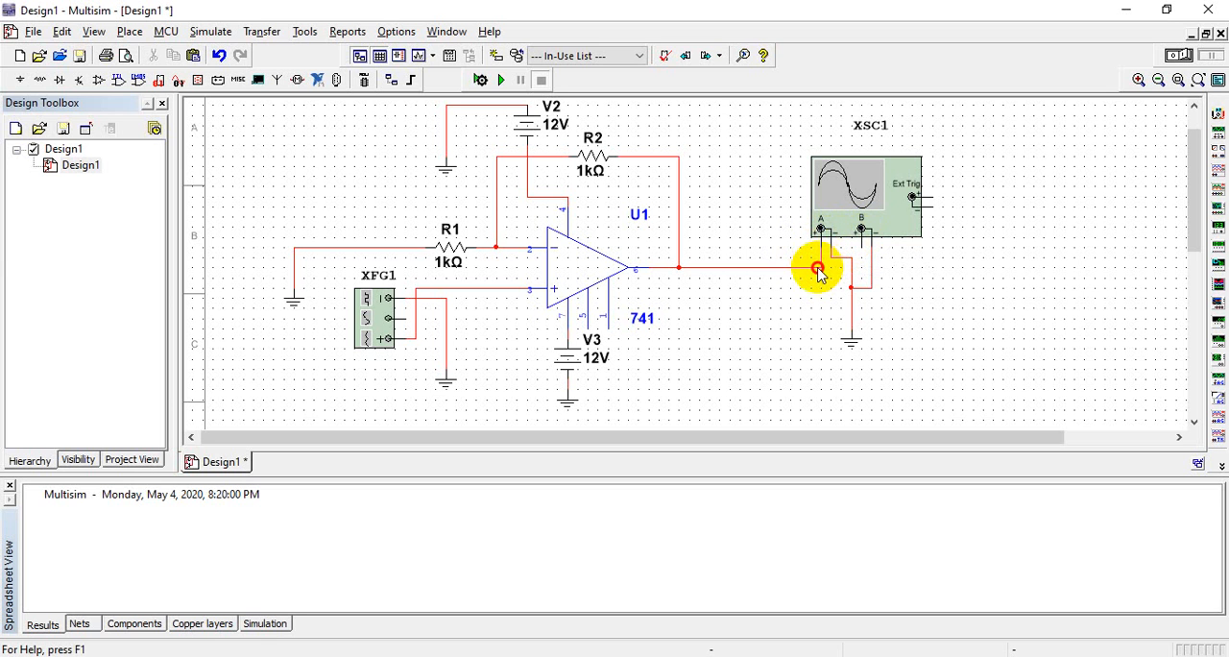
Rewire the oscilloscope so channel B positive connects to the op-amp output and channel A positive to the pin 3 input wire
click(819, 269)
key(Delete)
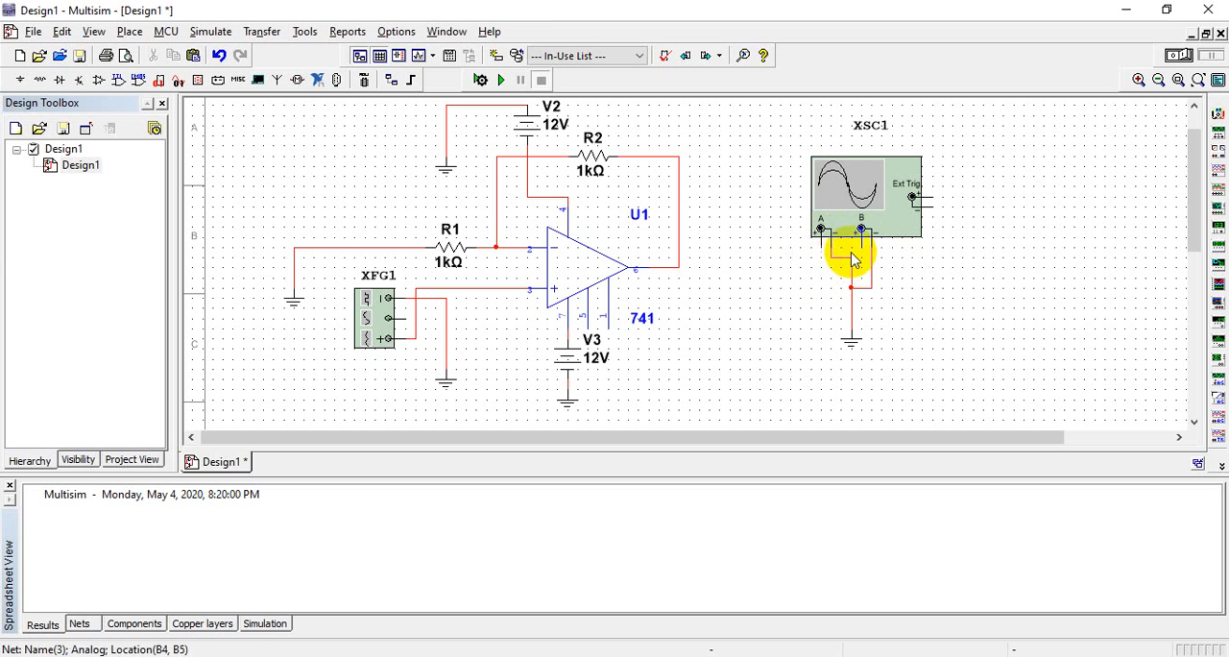
click(862, 249)
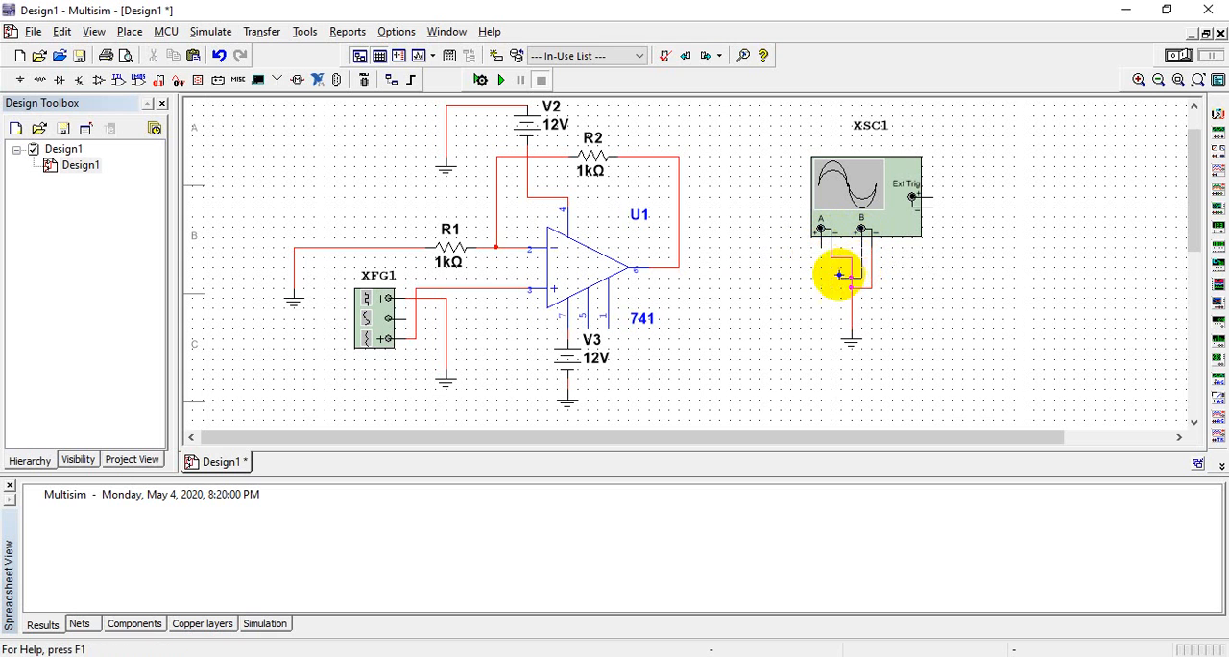
click(683, 267)
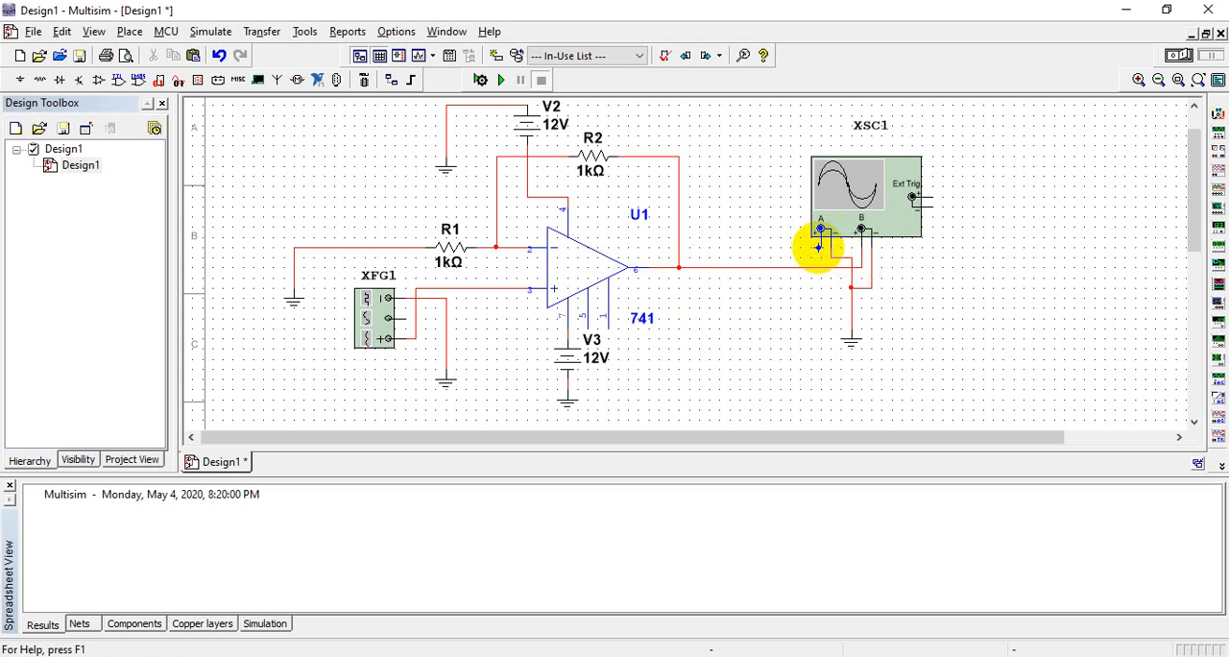
click(819, 247)
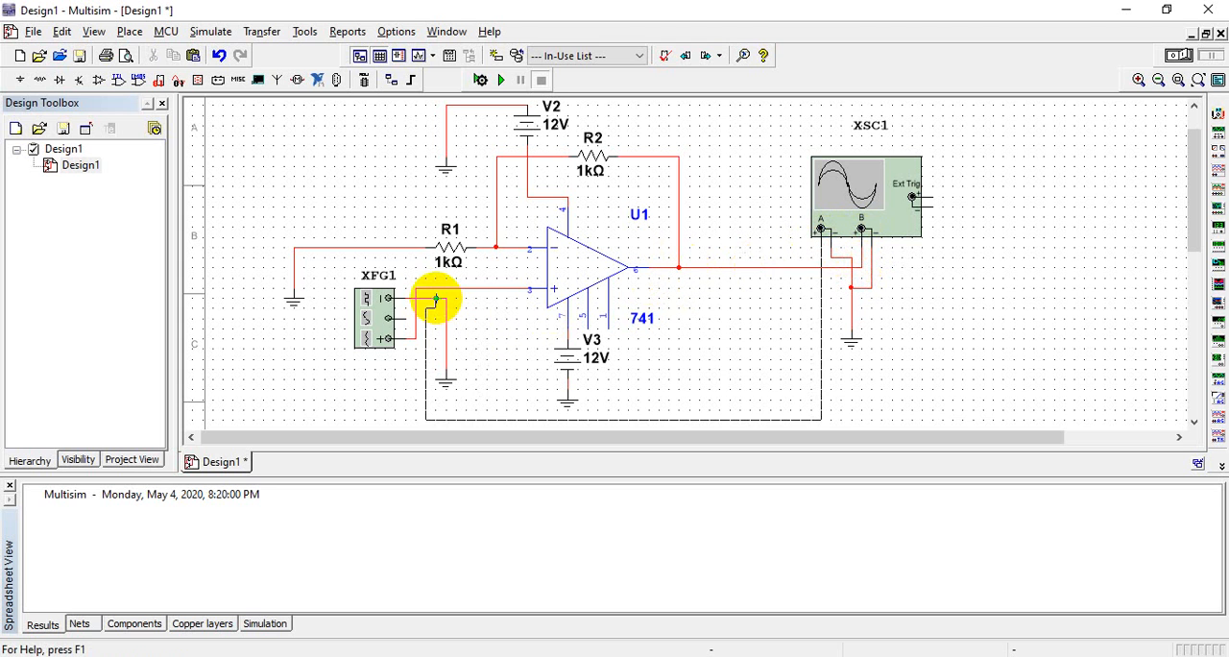
click(465, 287)
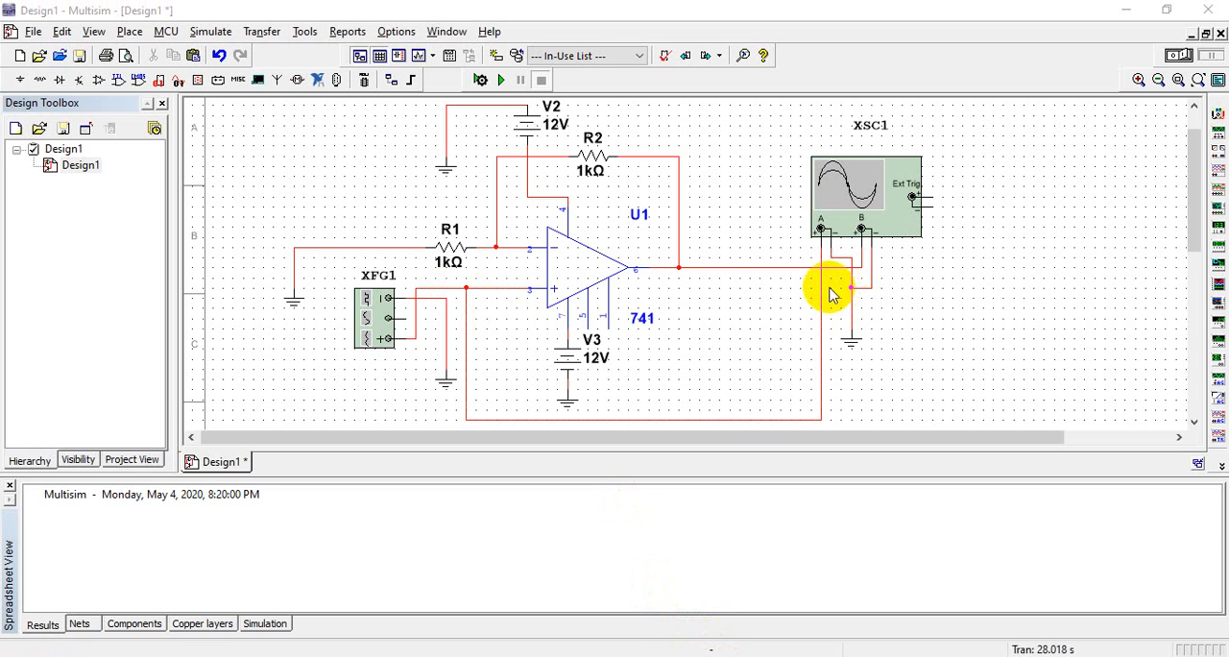
Set the function generator's frequency to 100 Hz and move its settings window clear of the circuit
click(386, 318)
double_click(386, 317)
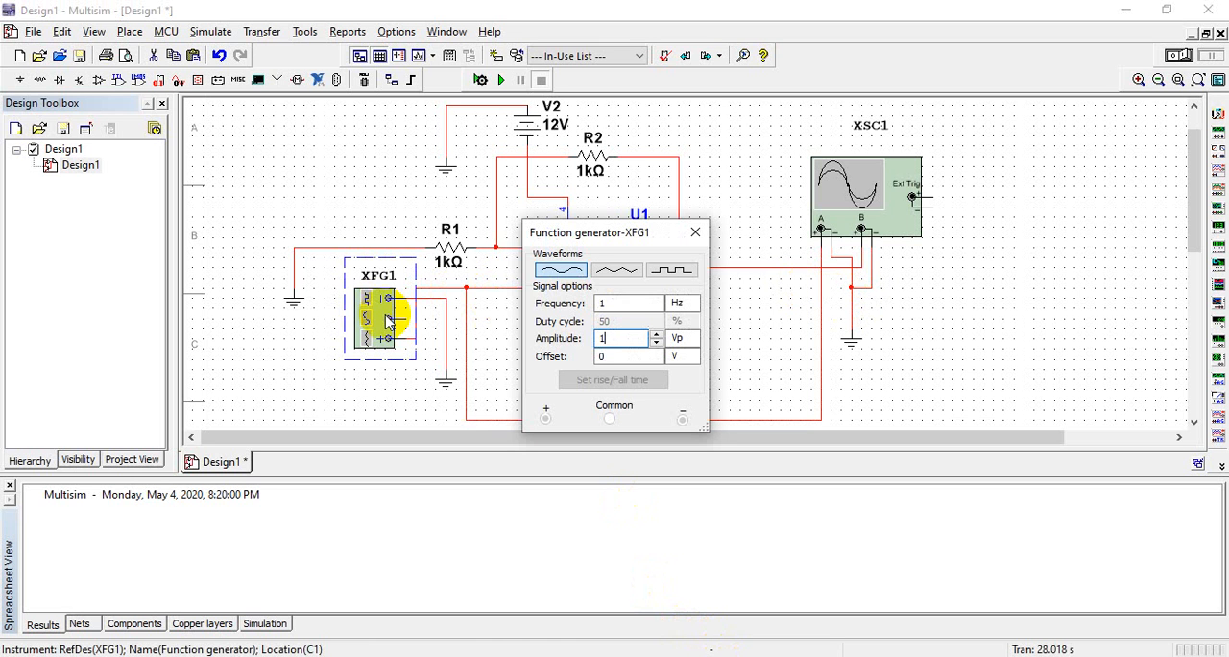
click(639, 305)
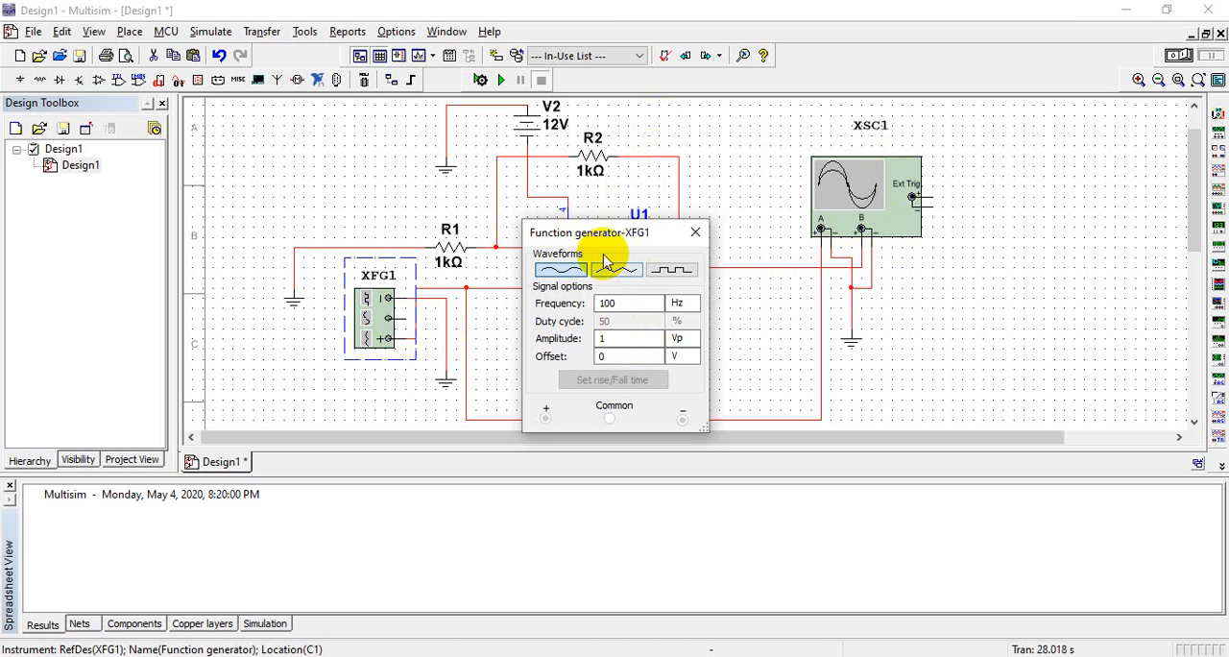
drag(603, 244, 1042, 196)
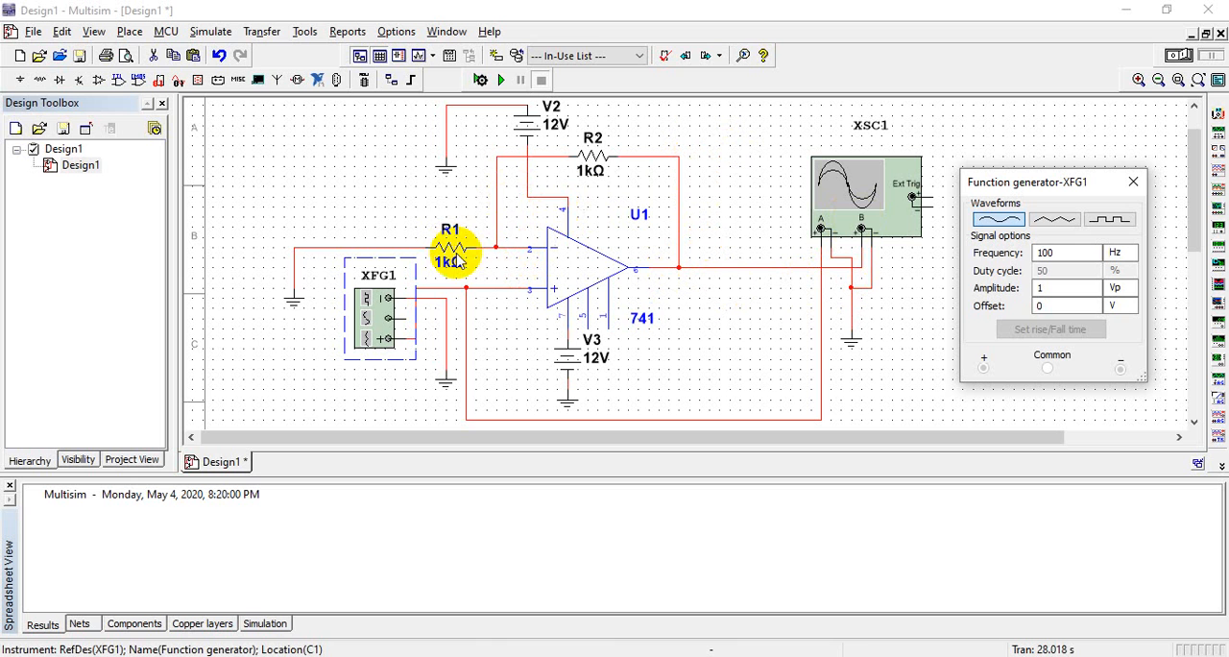
Rename the feedback resistor R2 above the op-amp to Rf
double_click(593, 146)
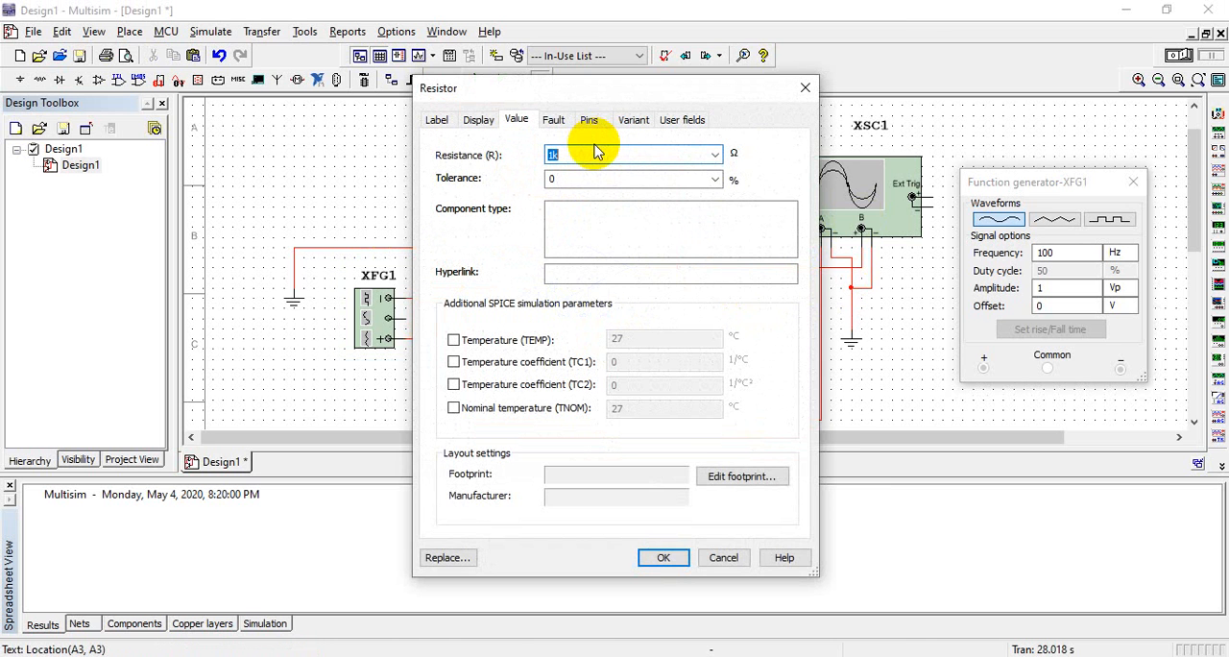
click(437, 120)
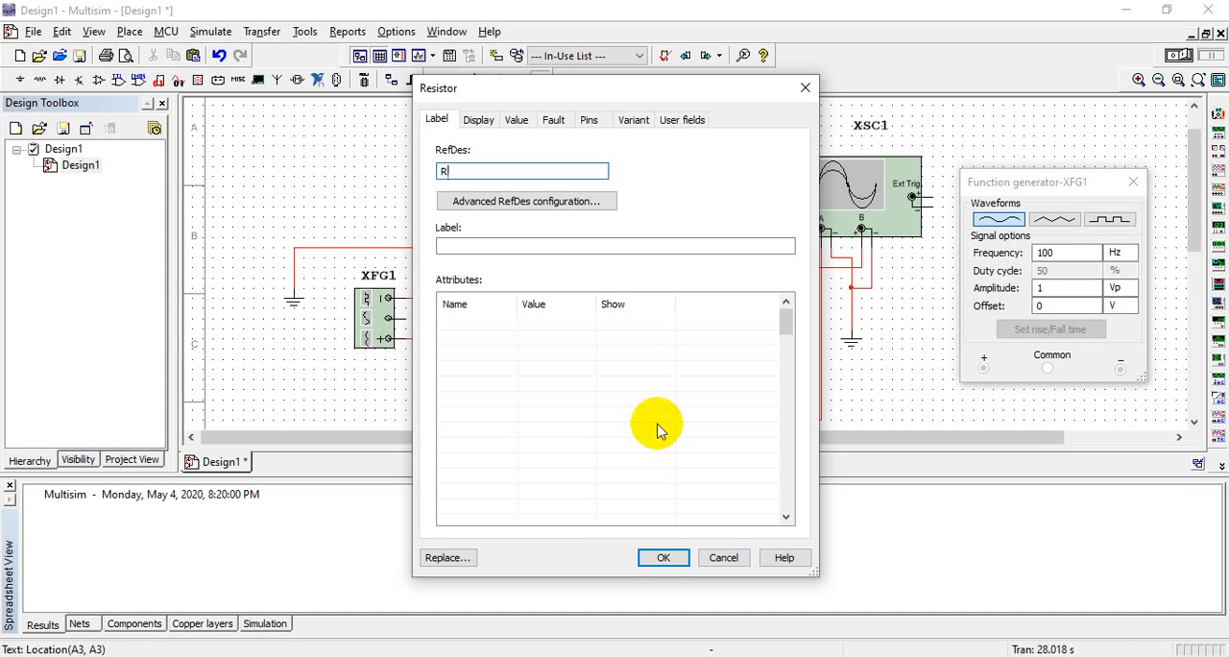
click(663, 557)
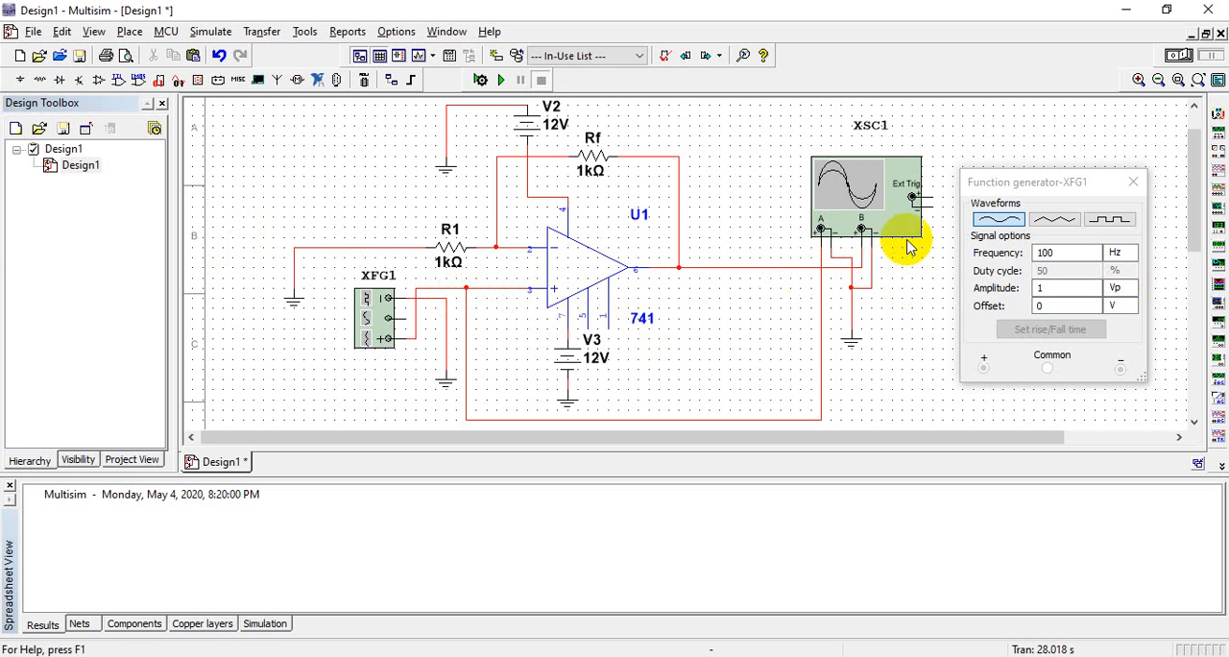
Run the simulation and open the oscilloscope's display, moving its window toward the function generator settings
click(502, 80)
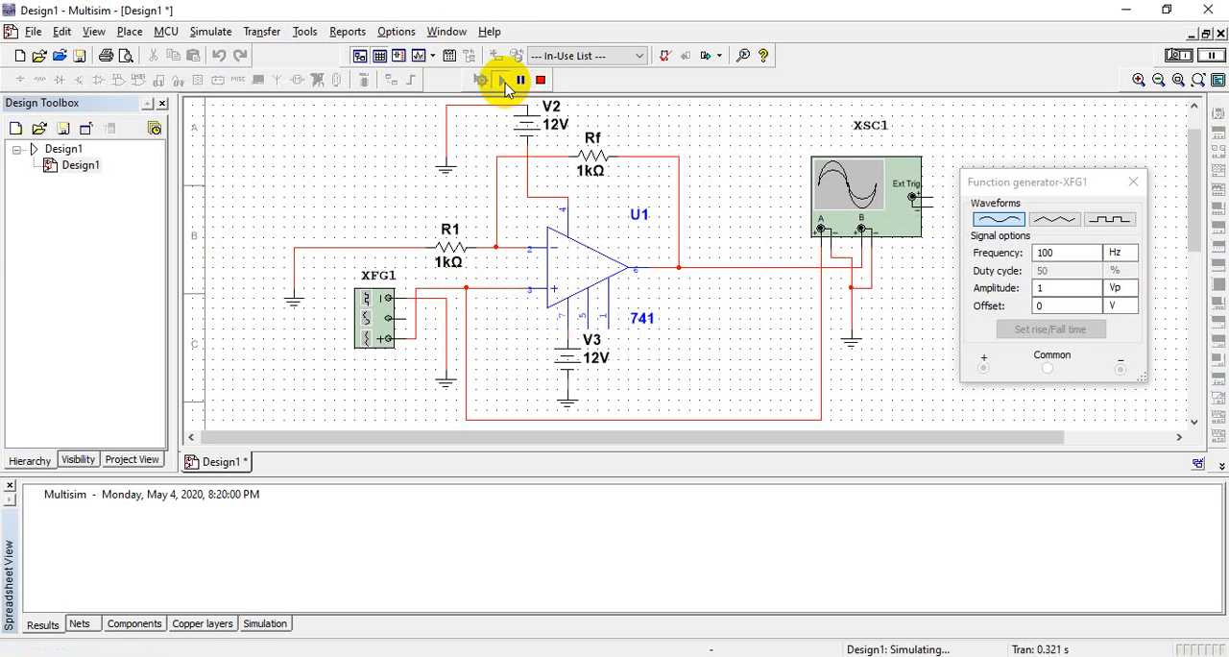
double_click(889, 228)
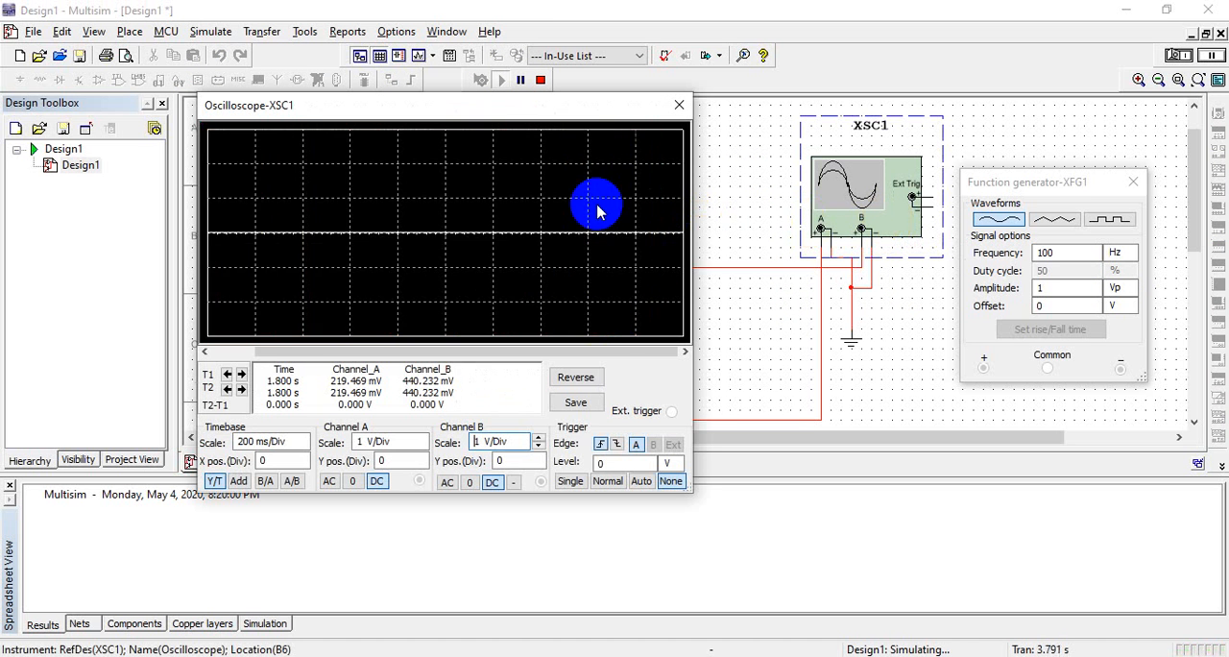
drag(597, 111, 839, 107)
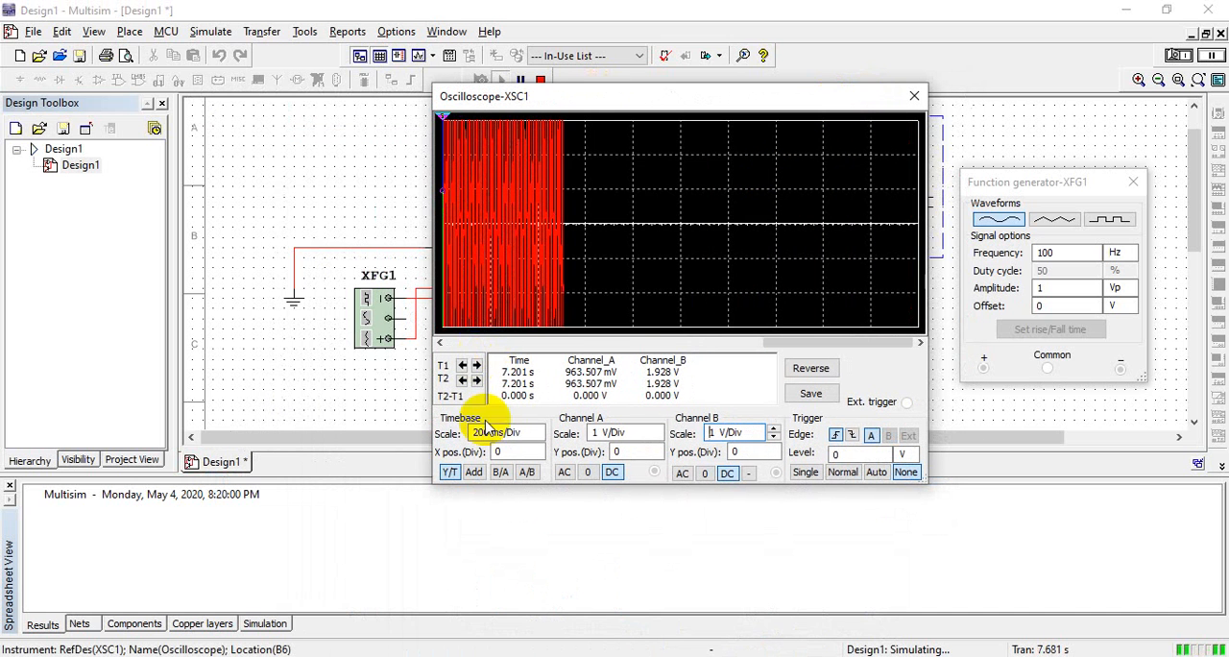
Set the oscilloscope's timebase scale to 5 ms/Div
click(500, 434)
click(539, 438)
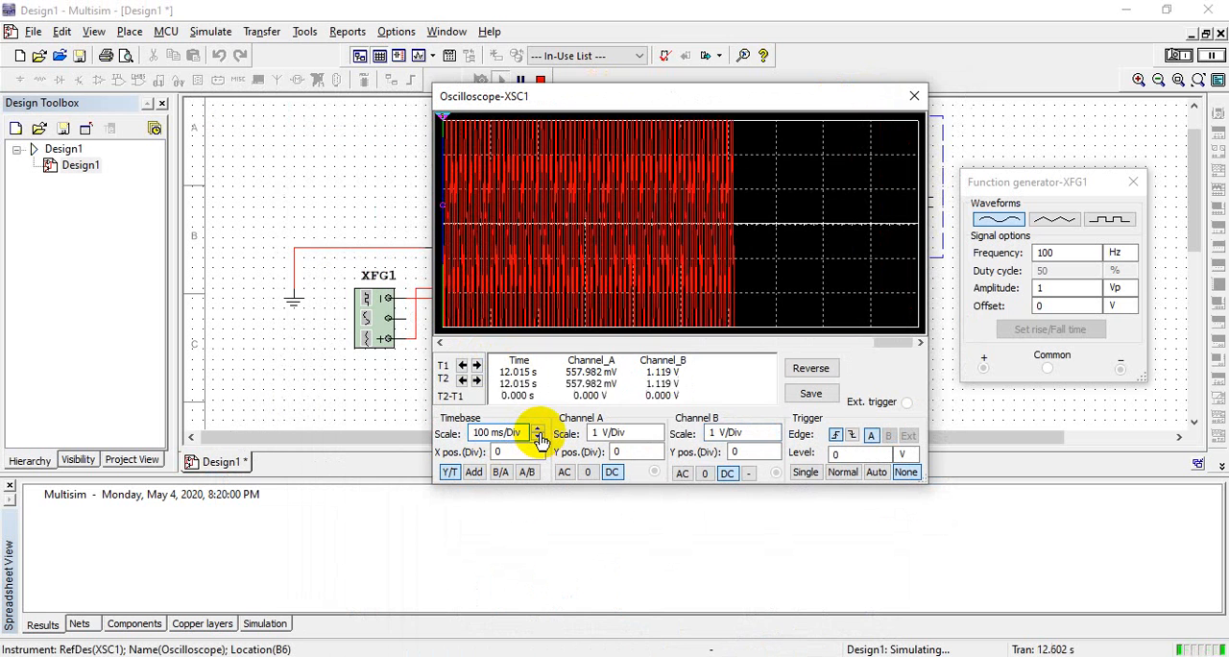
click(540, 437)
click(540, 439)
click(540, 439)
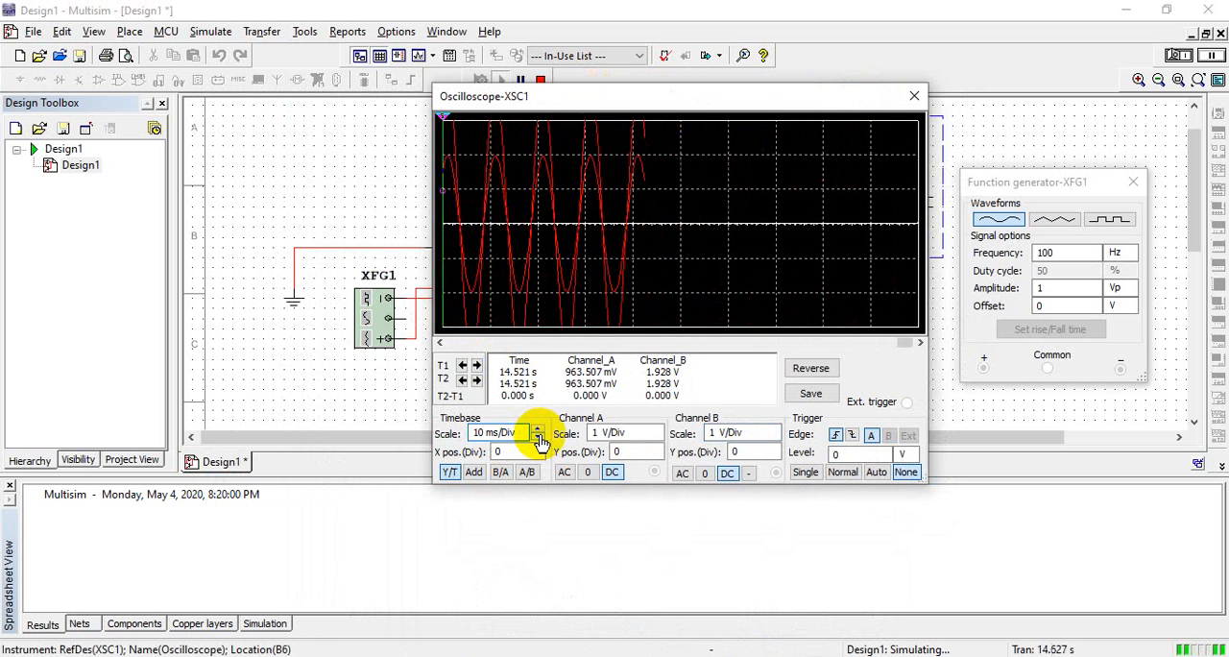
click(540, 439)
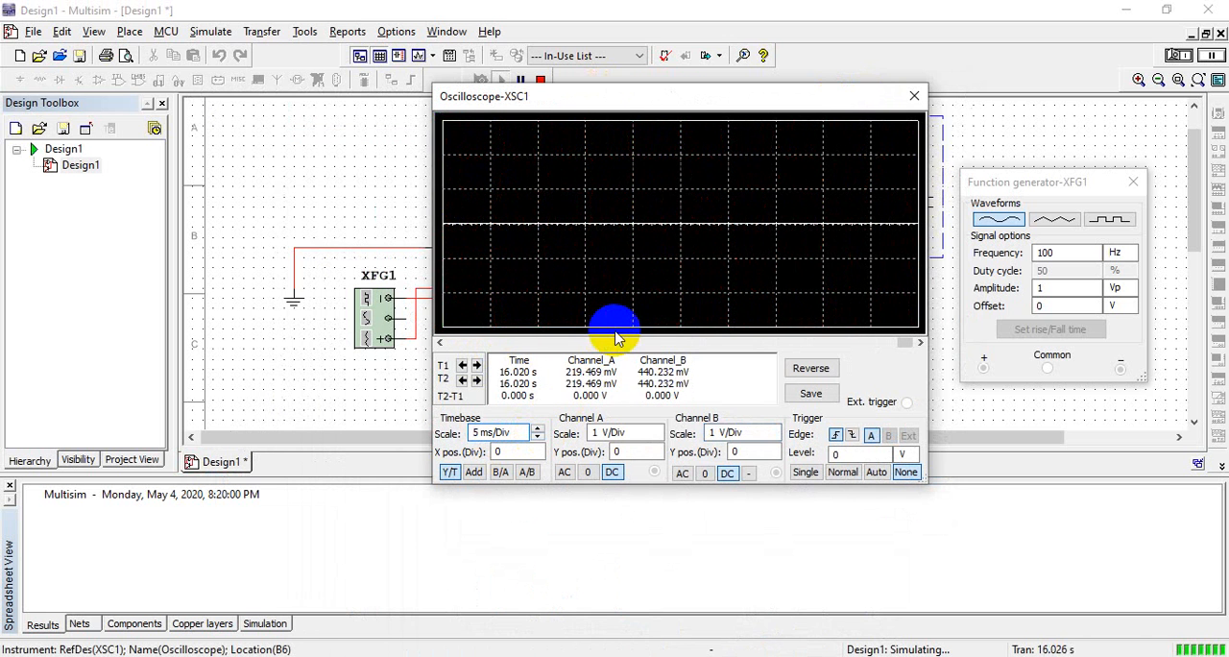
Set the vertical scales of oscilloscope channels A and B to 2 V/Div
click(636, 433)
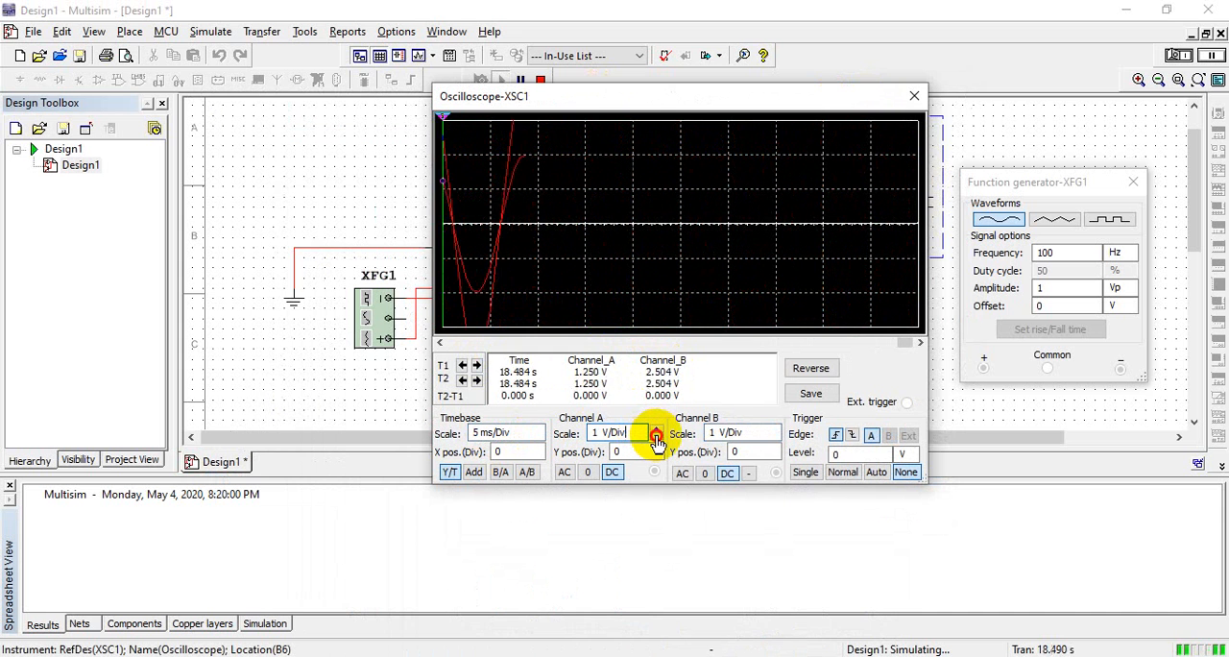
click(657, 438)
click(657, 435)
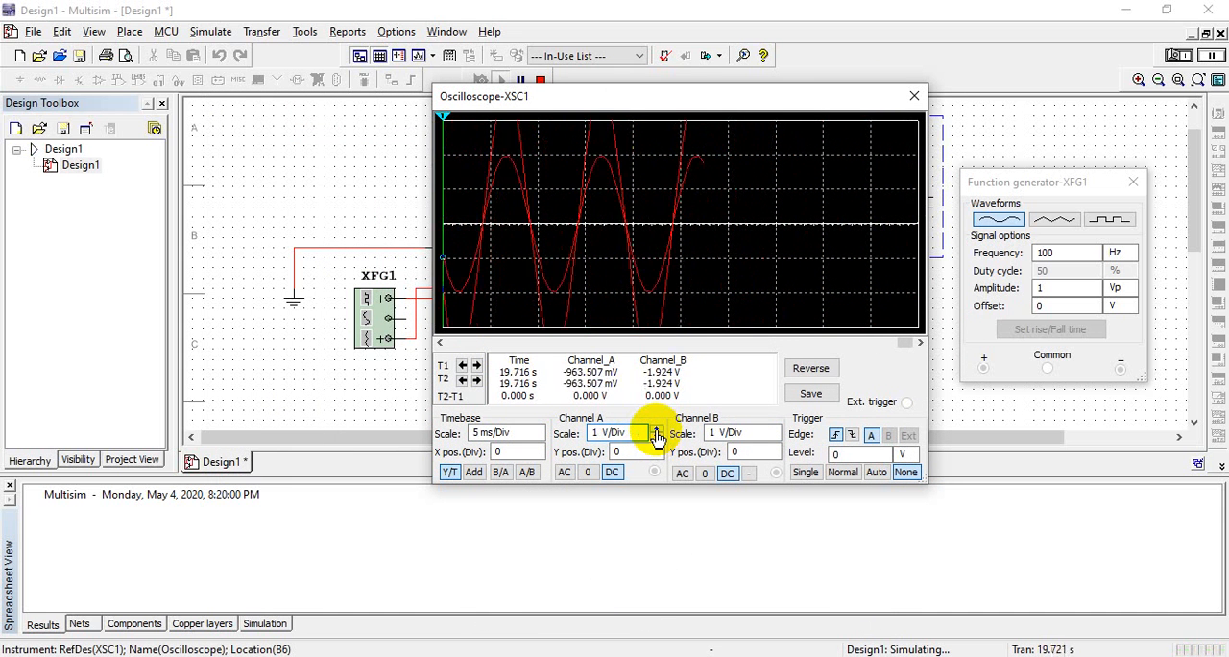
click(657, 435)
click(732, 435)
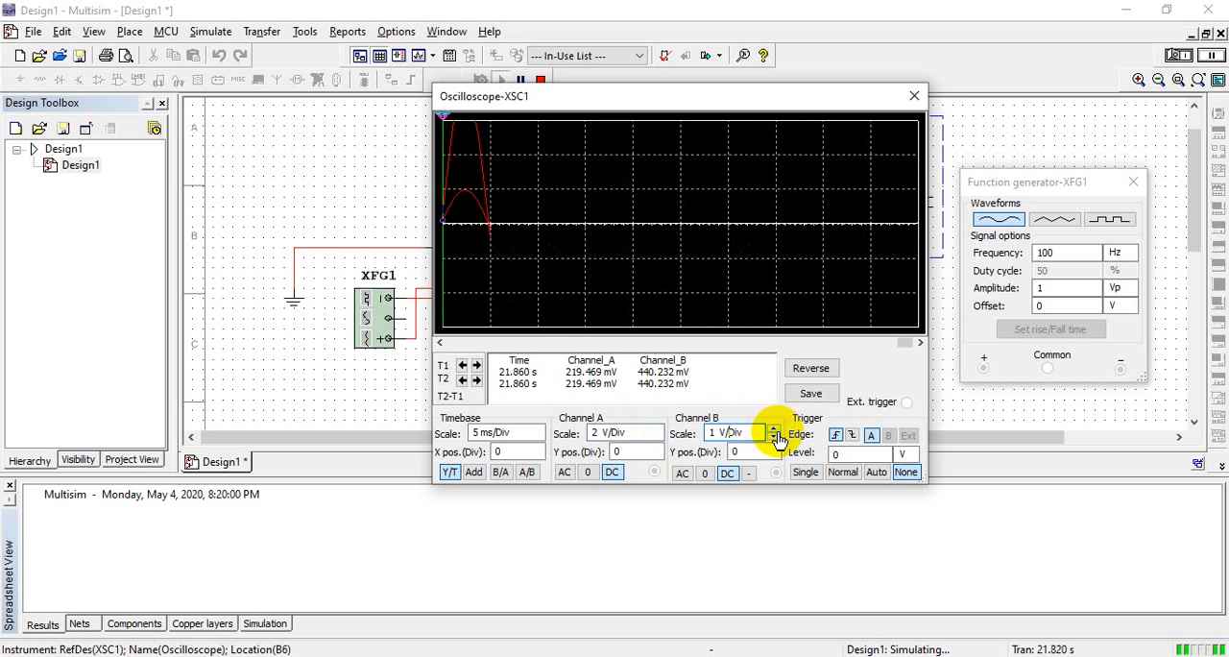
click(774, 430)
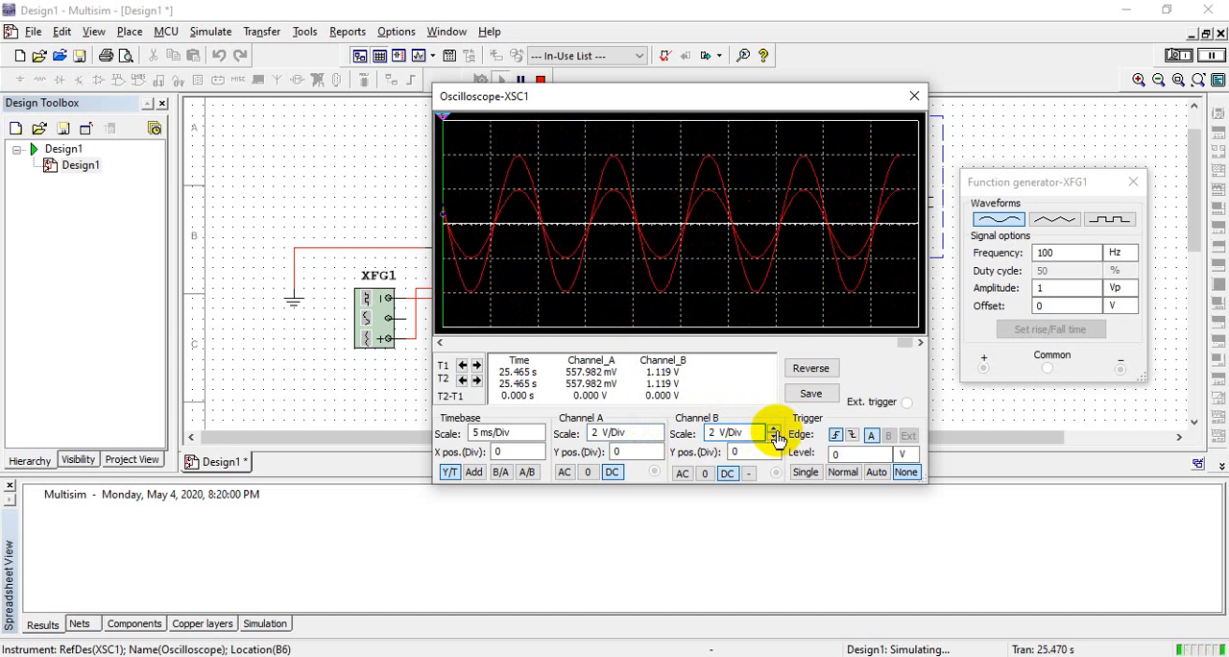
click(774, 430)
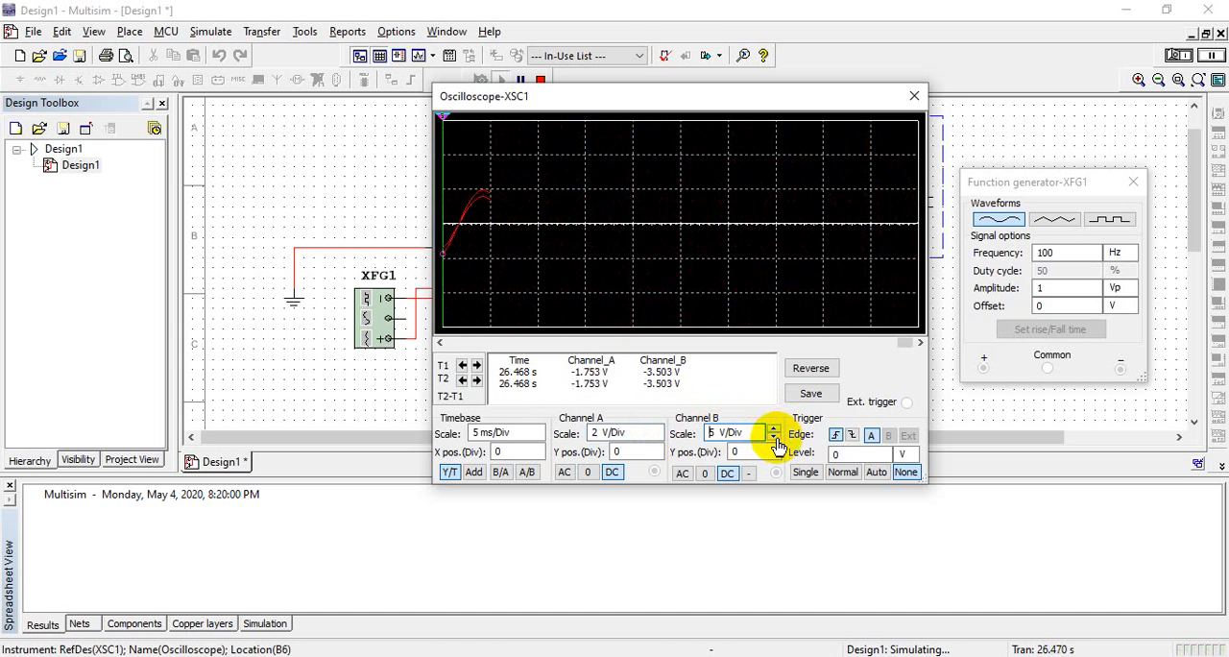
click(774, 437)
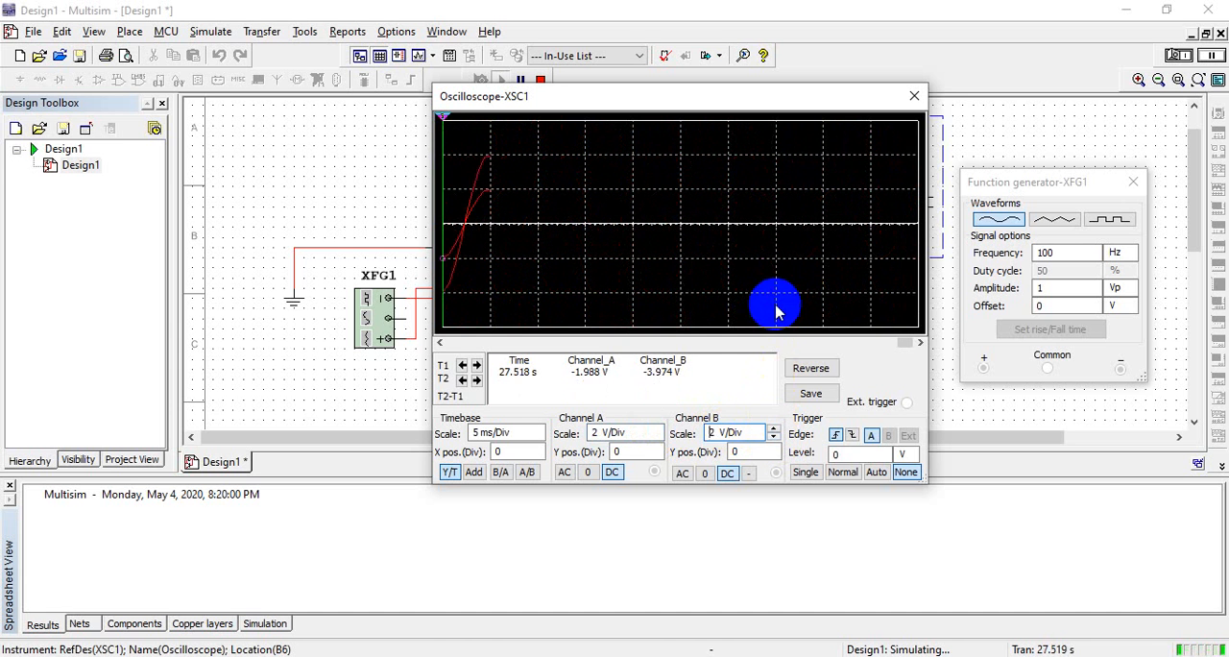
Examine the recorded oscilloscope trace and compare the amplitudes of the input and output waveforms
click(897, 342)
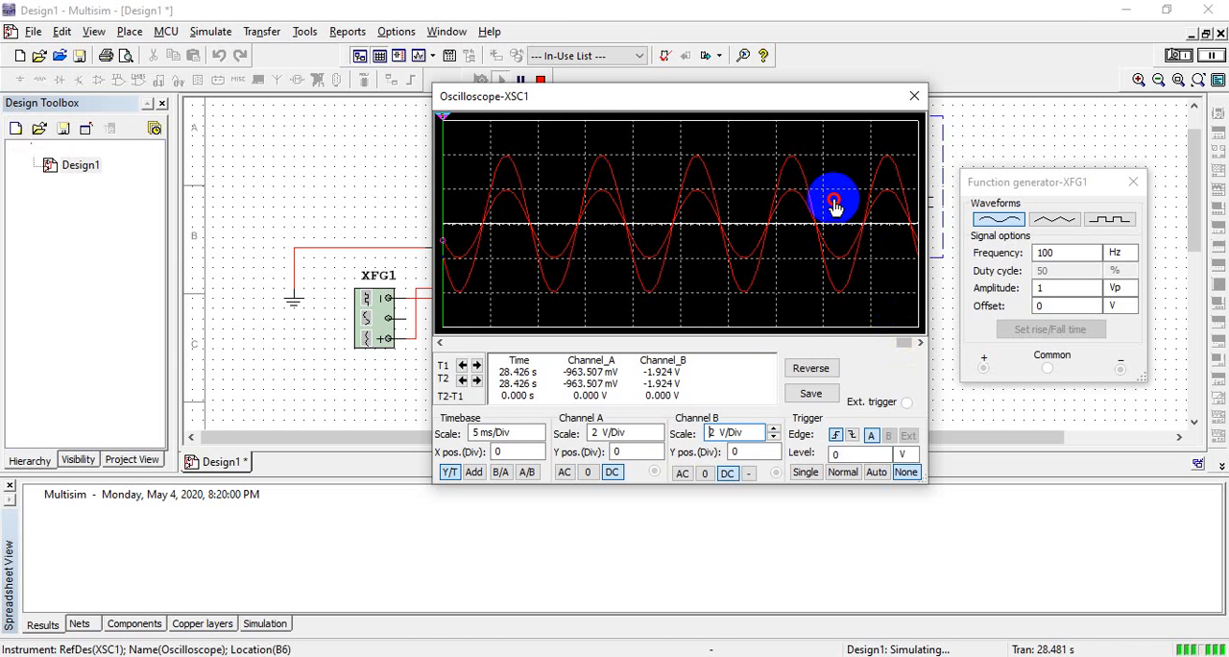
click(782, 213)
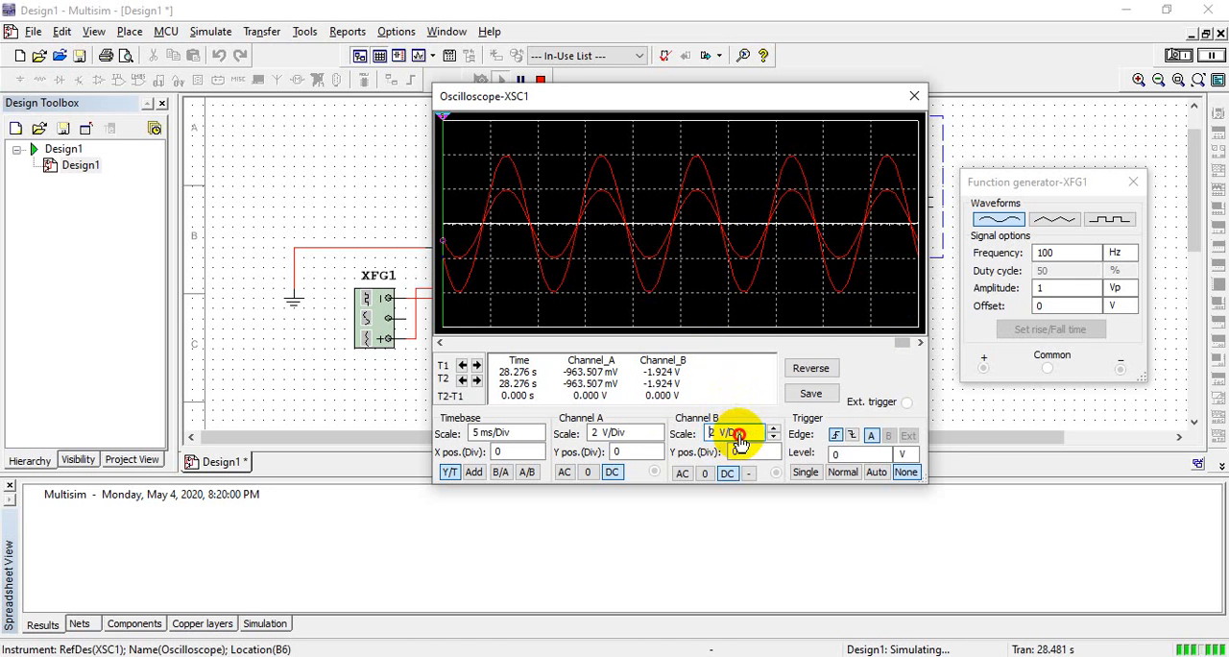
click(768, 249)
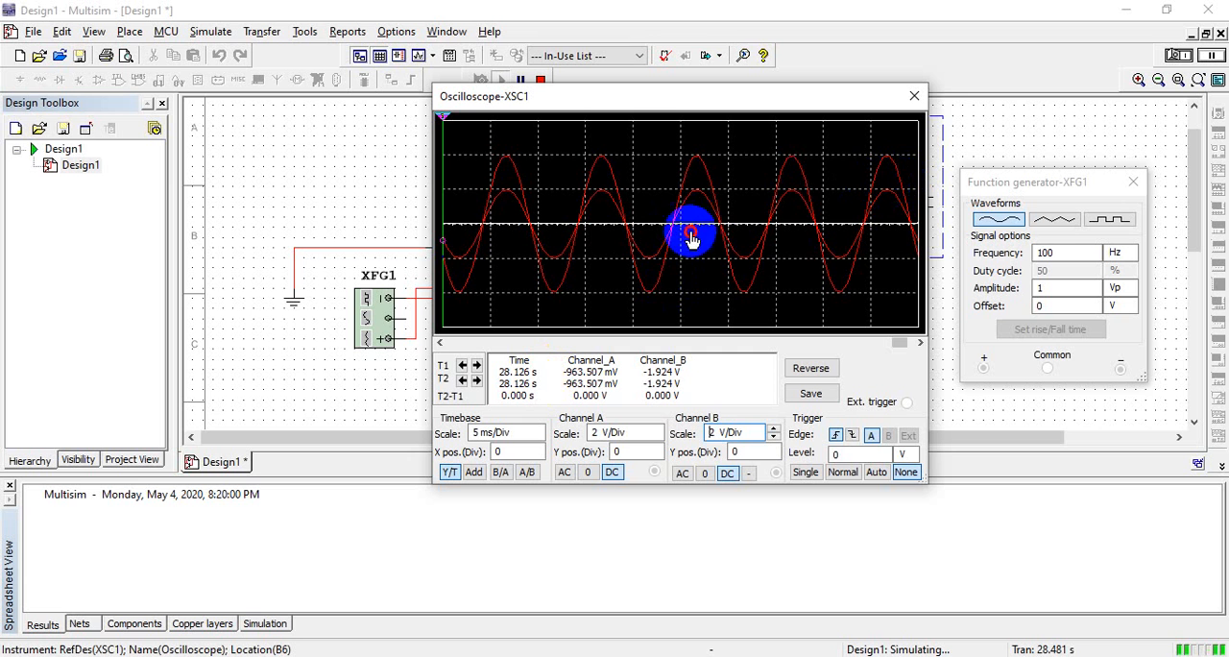
click(512, 433)
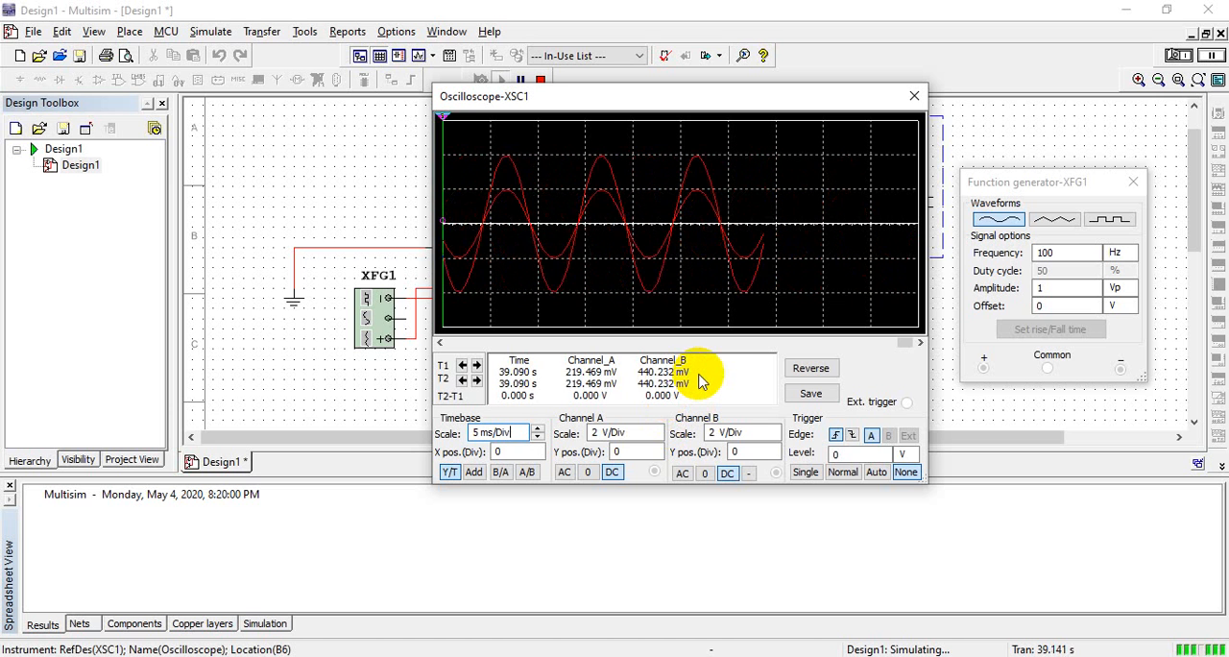
click(683, 279)
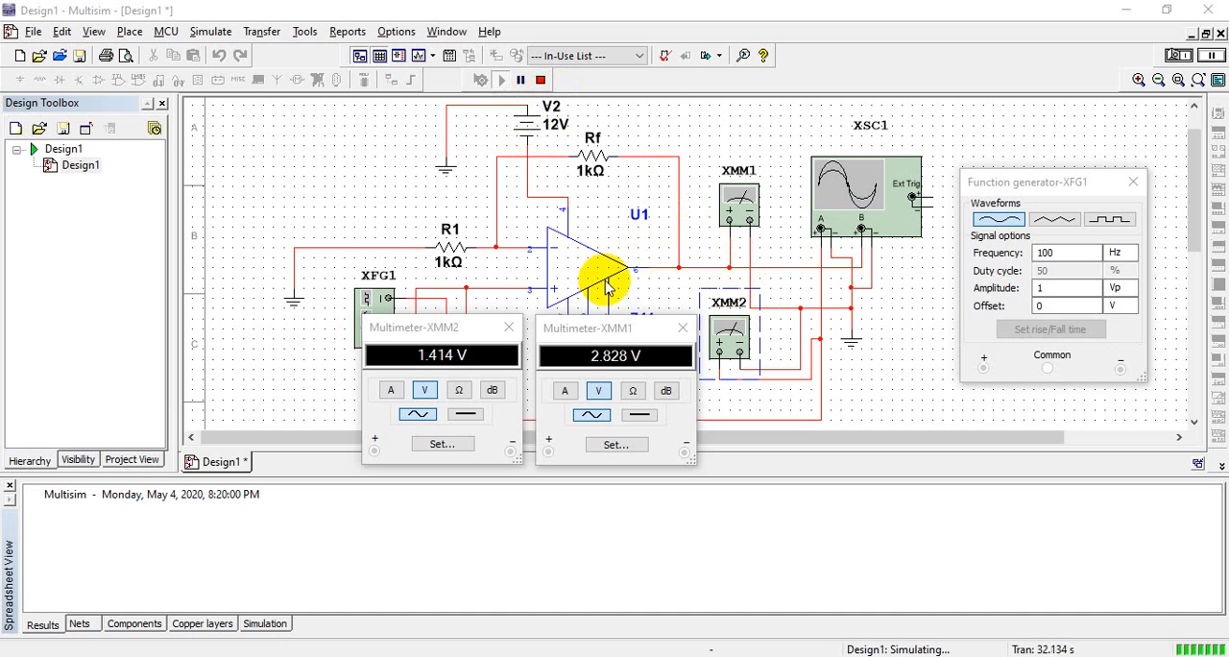
Stop the simulation, set the function generator's amplitude to 10 Vp and run it again
click(542, 82)
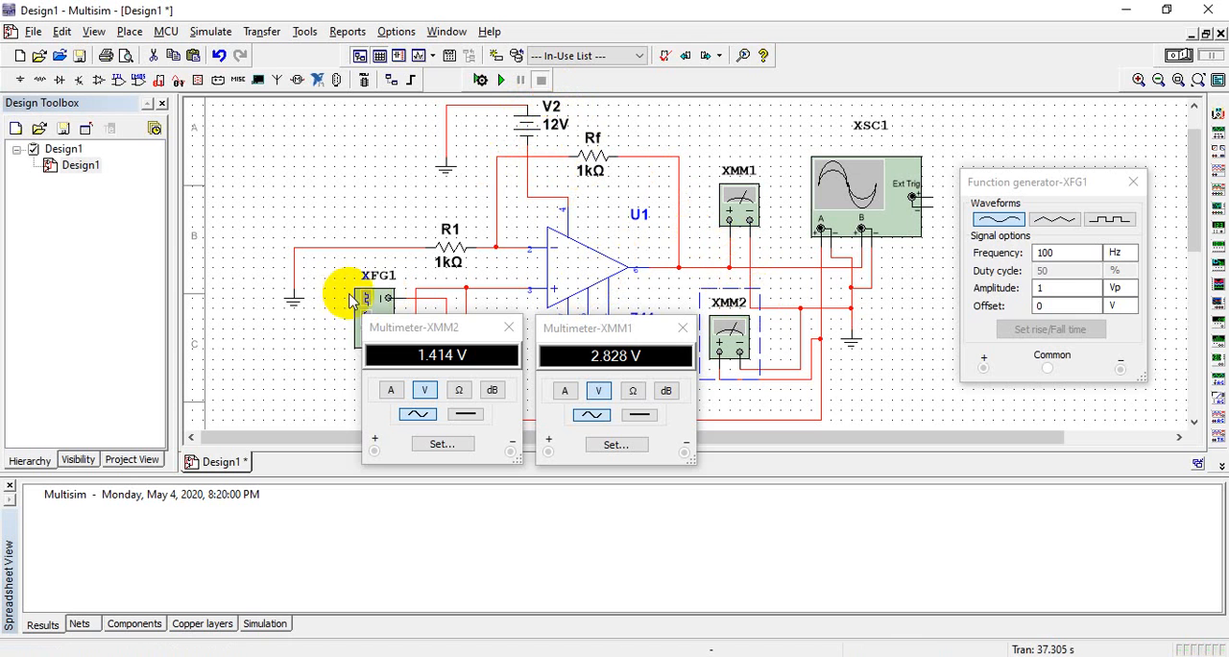
click(363, 302)
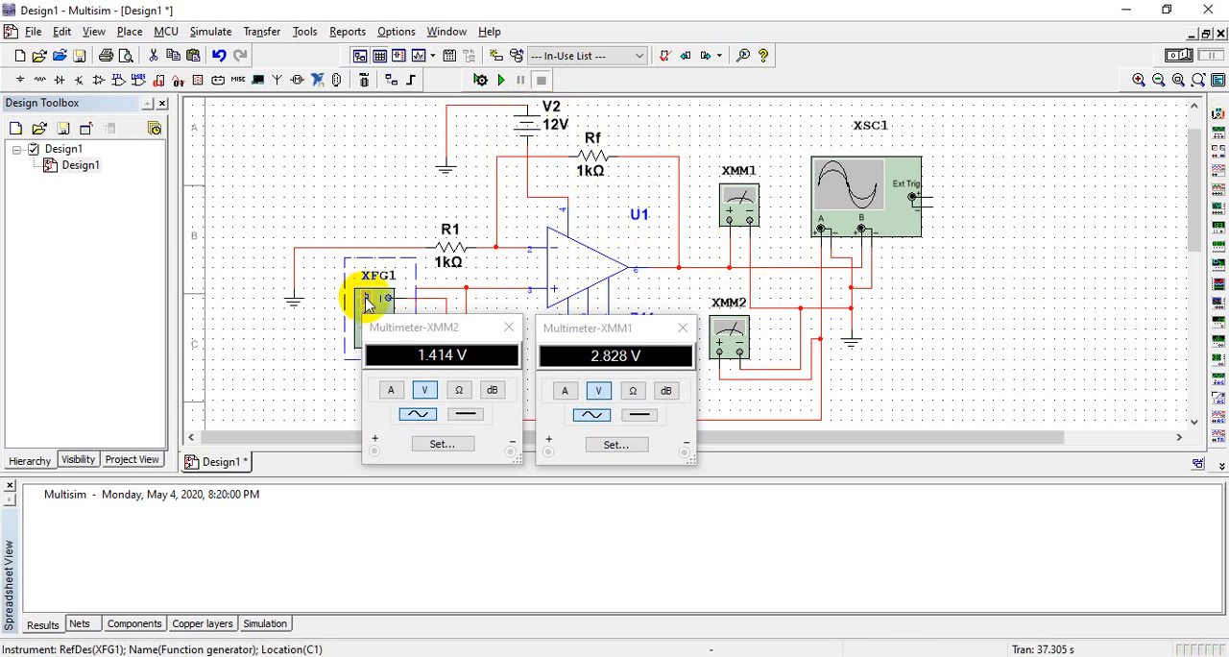
double_click(370, 300)
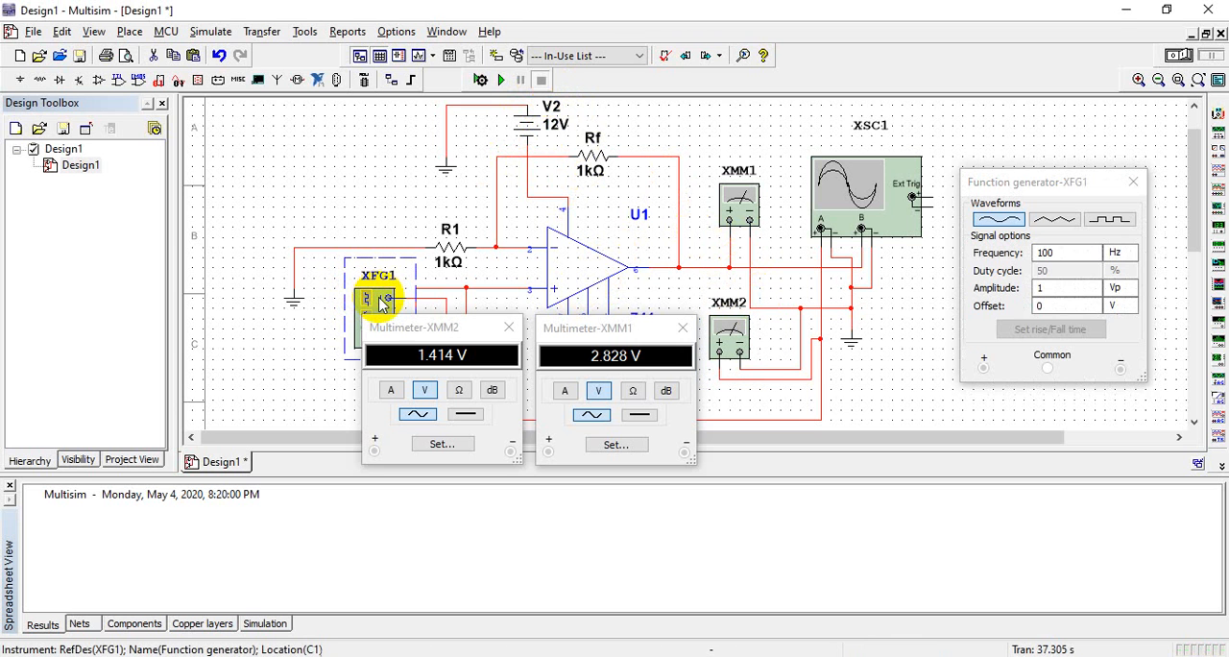
double_click(1085, 289)
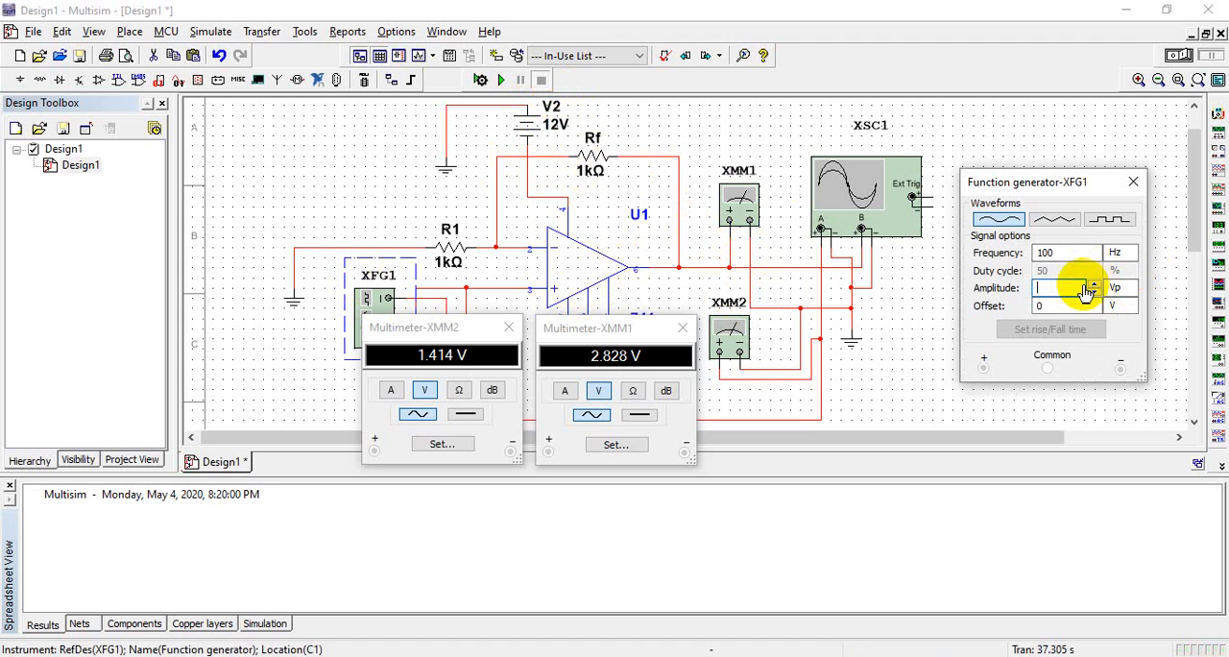
text(10)
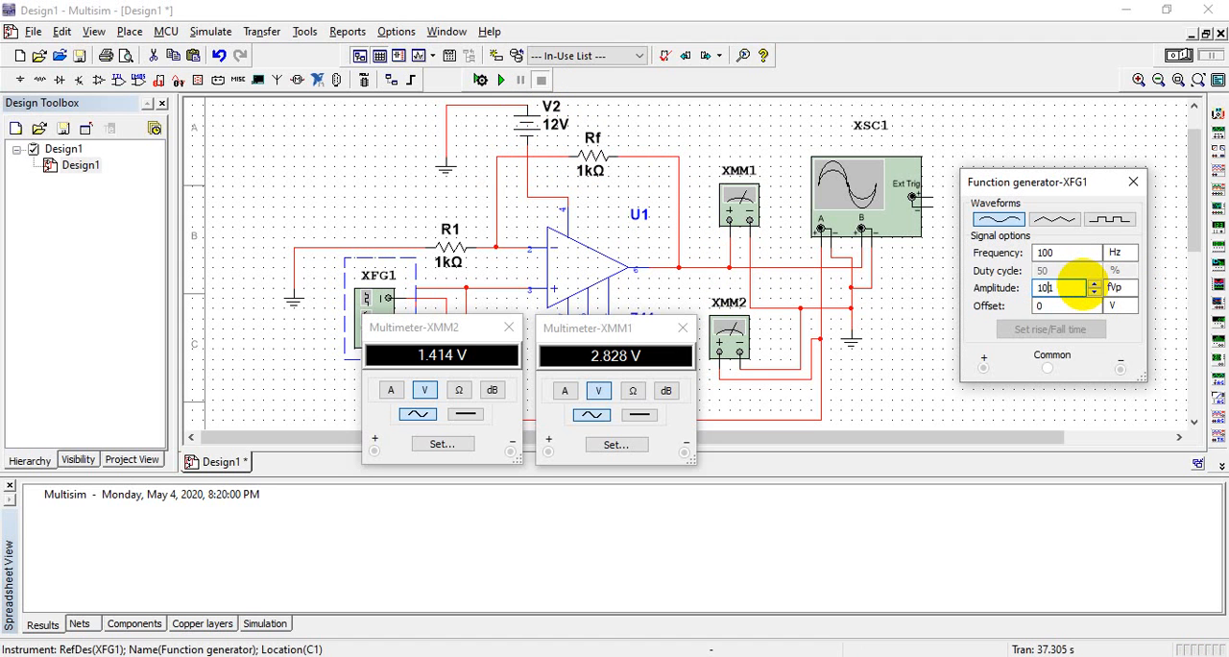
click(1116, 287)
click(1115, 325)
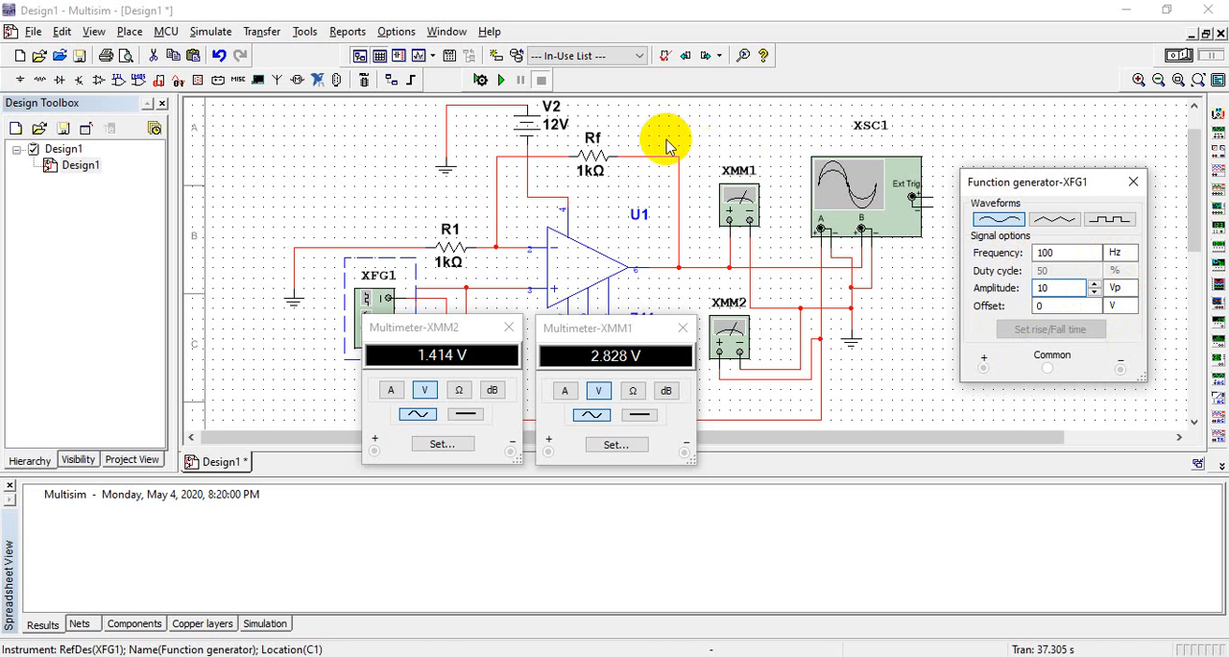
click(501, 80)
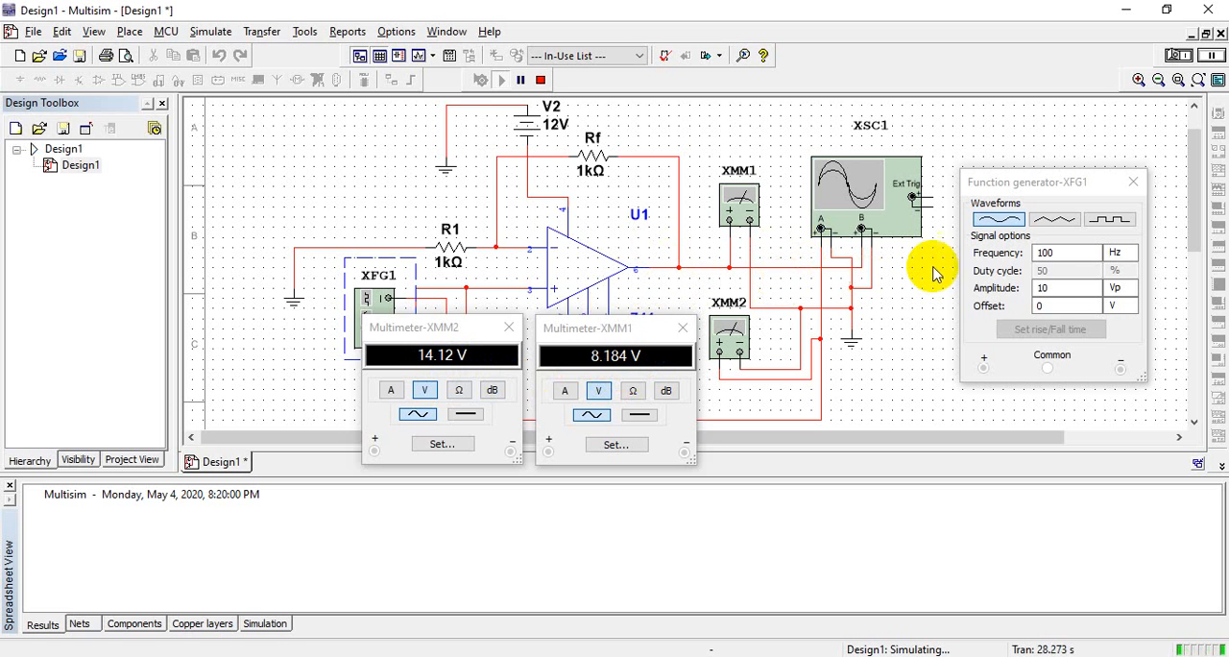
Set the function generator's amplitude to 5 Vp and restart the simulation
click(1064, 301)
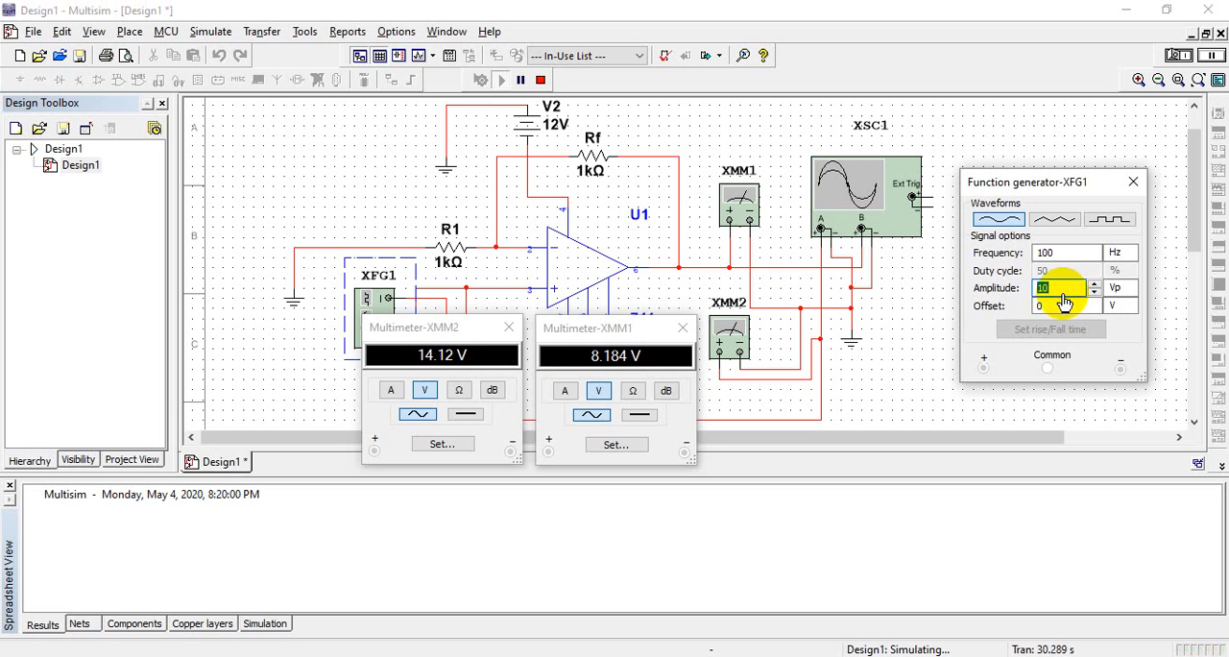
text(5)
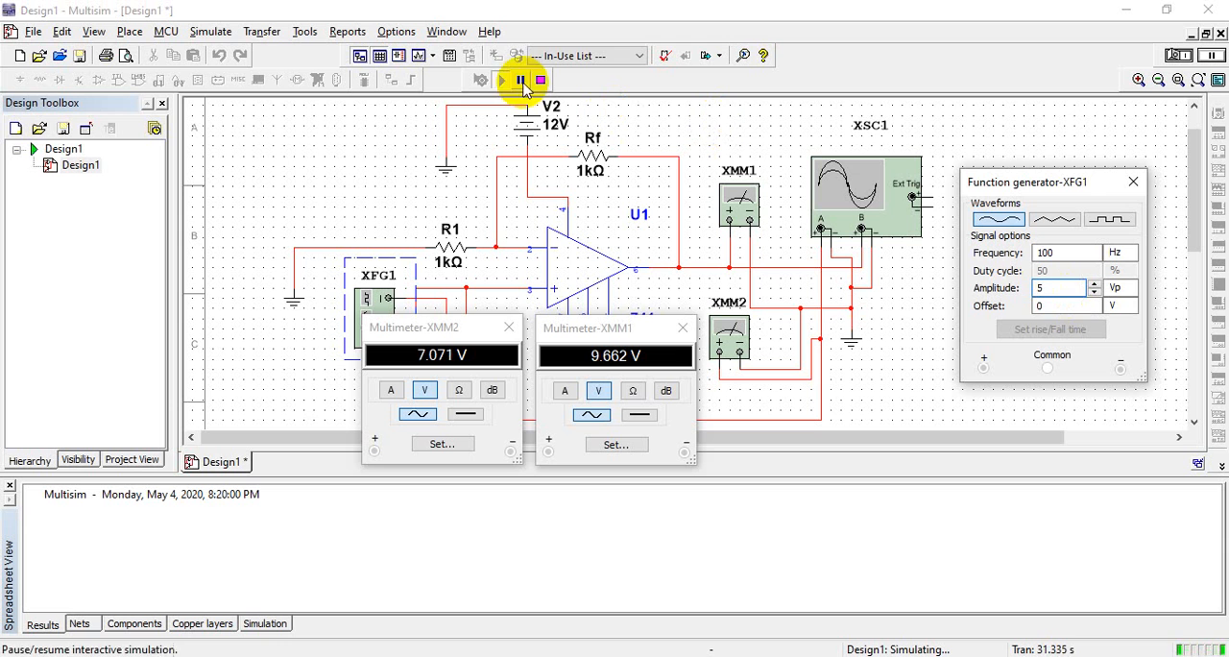
click(521, 80)
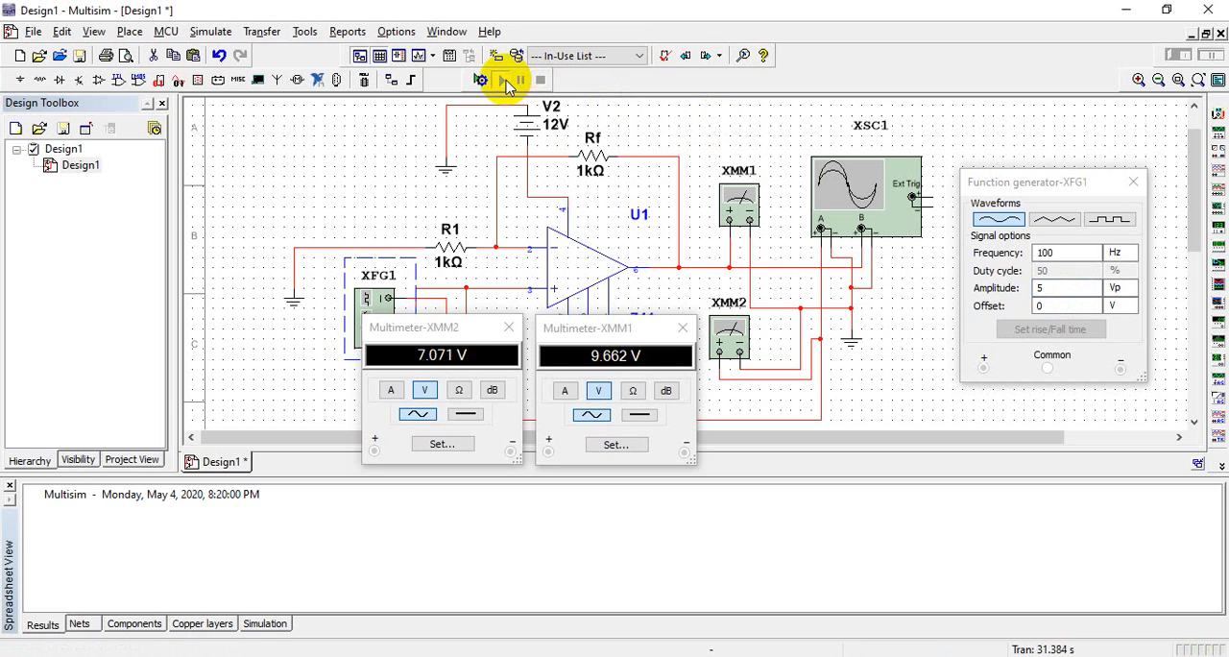
click(504, 81)
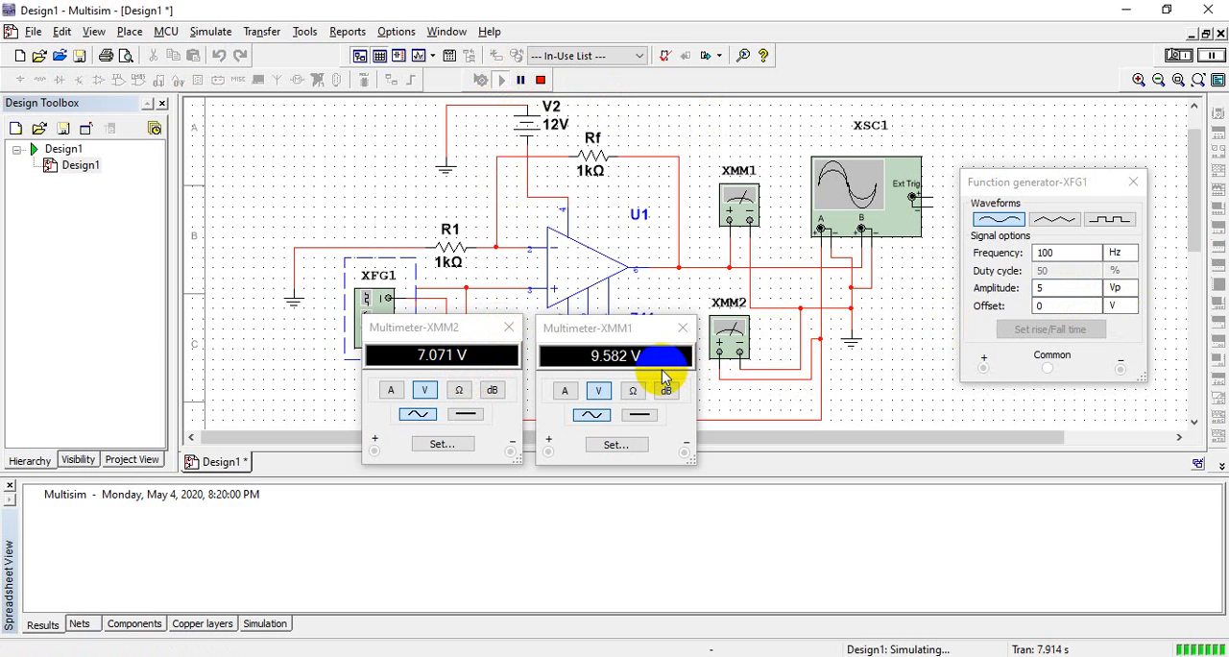
Stop the simulation, set the function generator's amplitude to 3 Vp and run it again
click(540, 80)
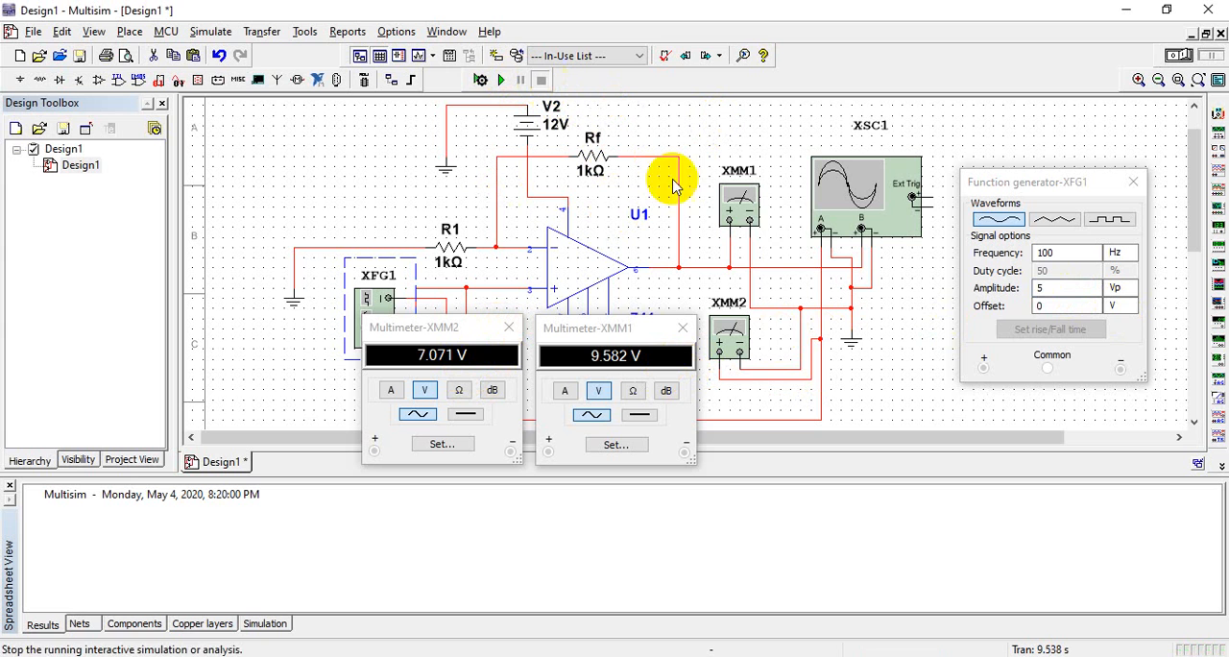
click(1054, 291)
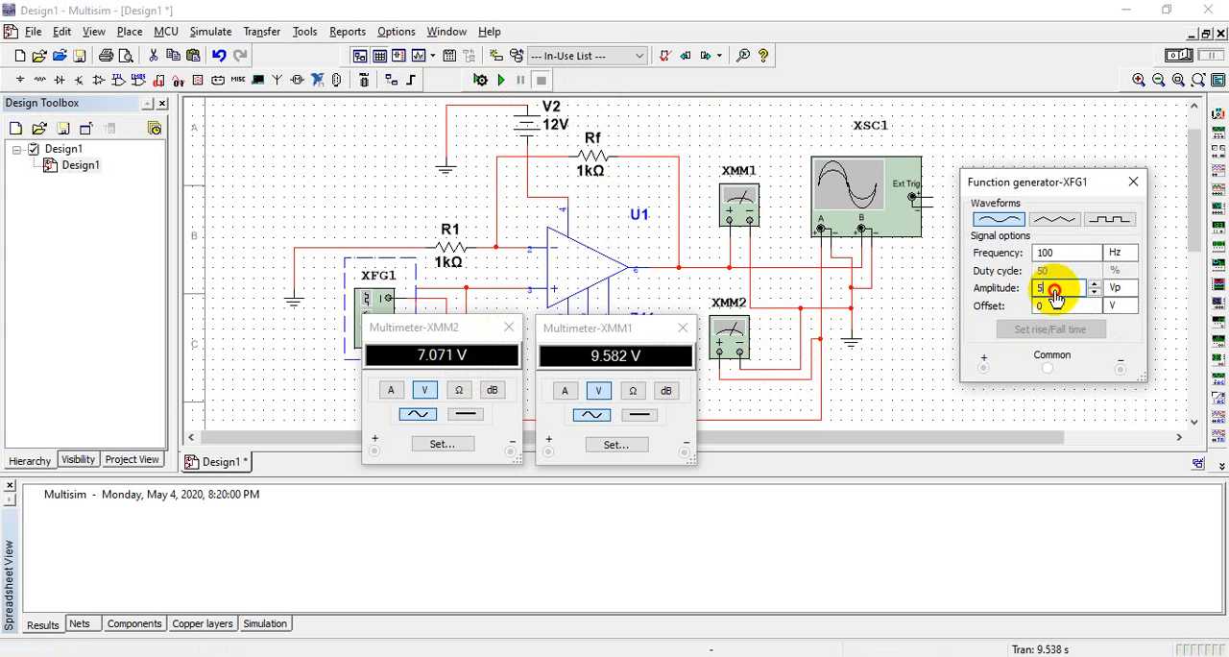
double_click(1055, 293)
text(3)
click(499, 80)
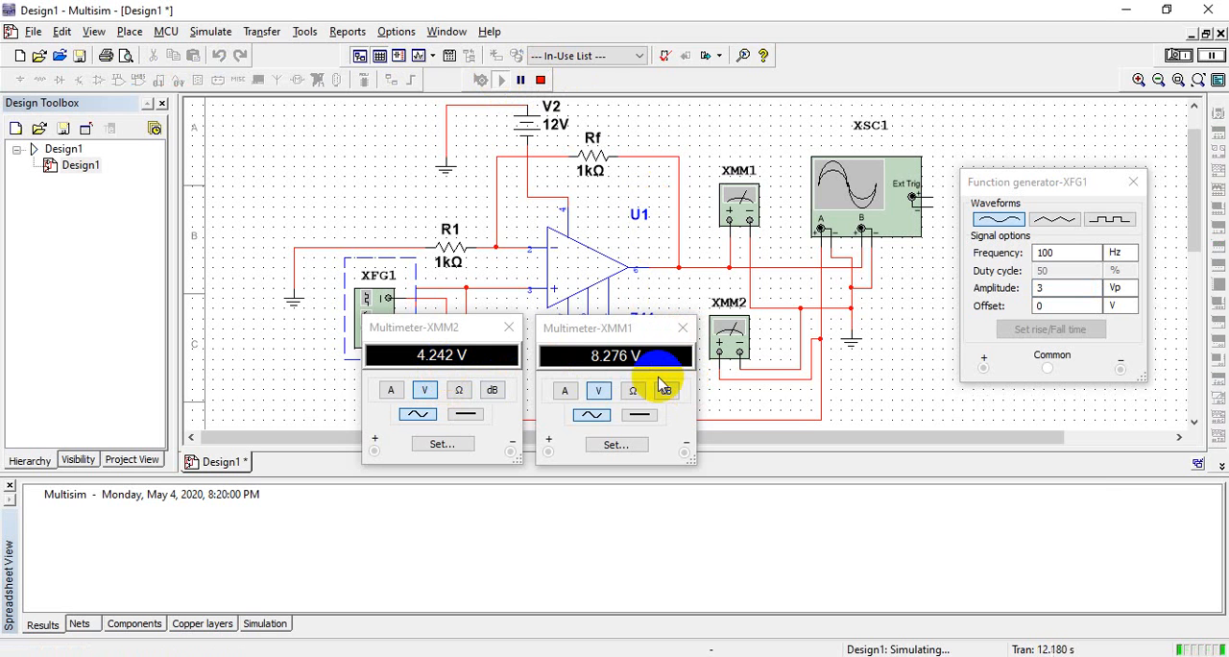
Move the XMM1 multimeter window down so it no longer covers the op-amp and supply V3
click(576, 258)
drag(617, 325, 634, 415)
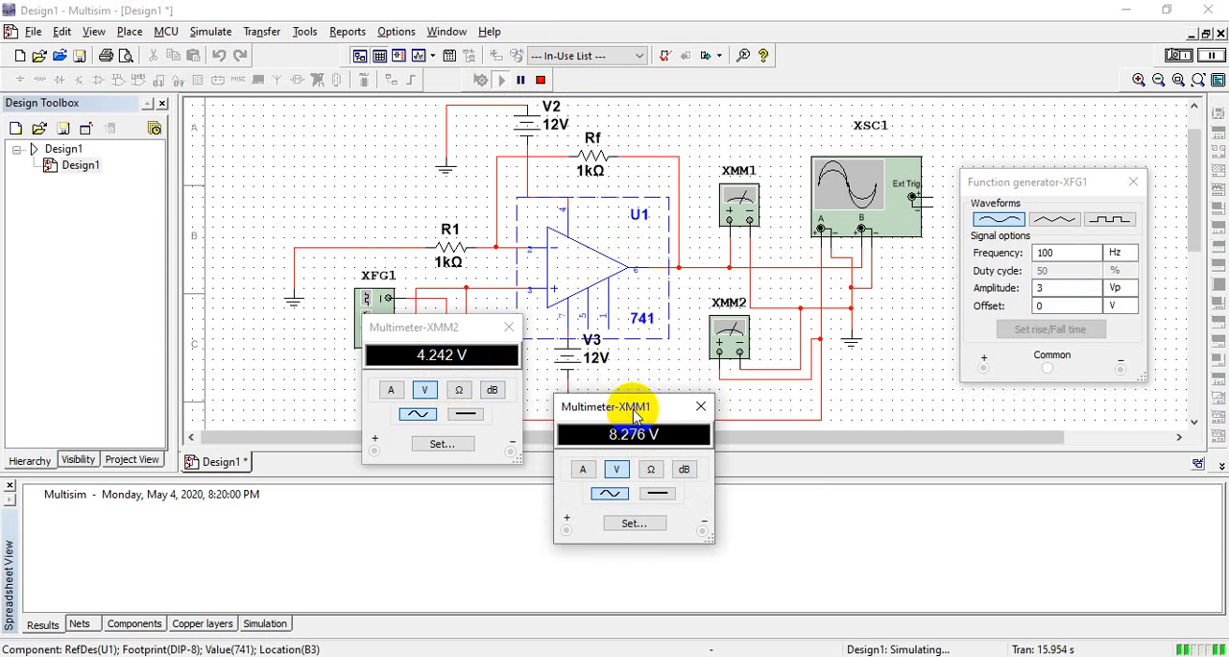
Move the XMM2 and XMM1 multimeter windows side by side below the circuit so they no longer cover it
drag(483, 328, 502, 447)
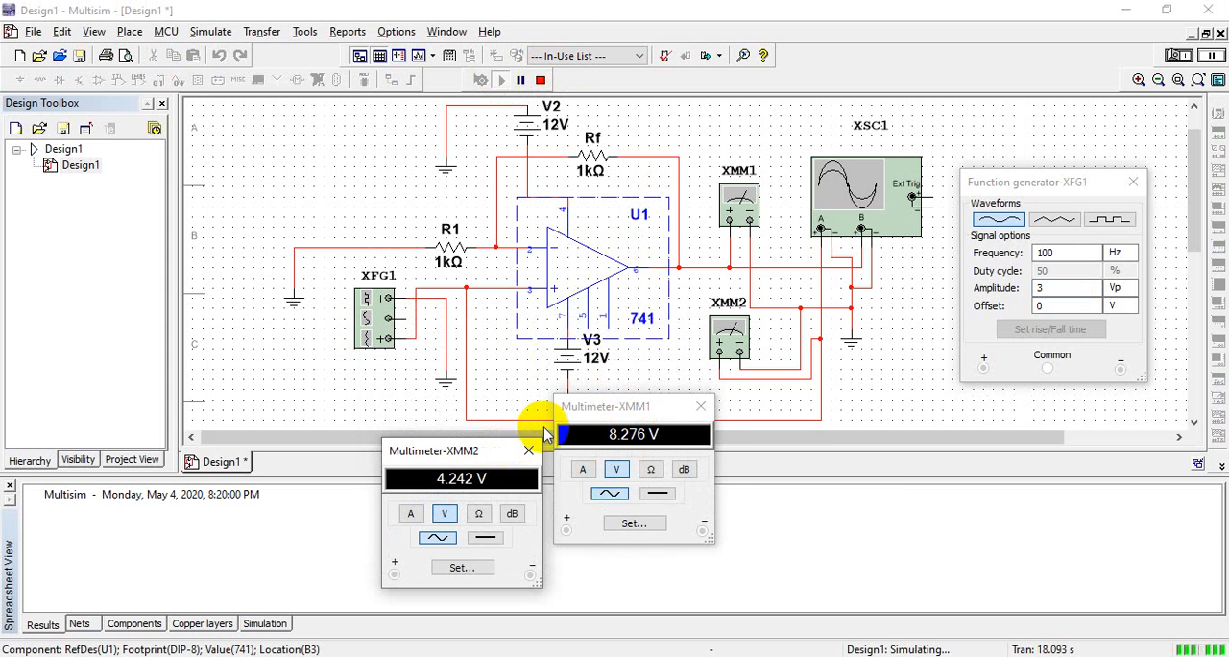
drag(609, 412, 623, 467)
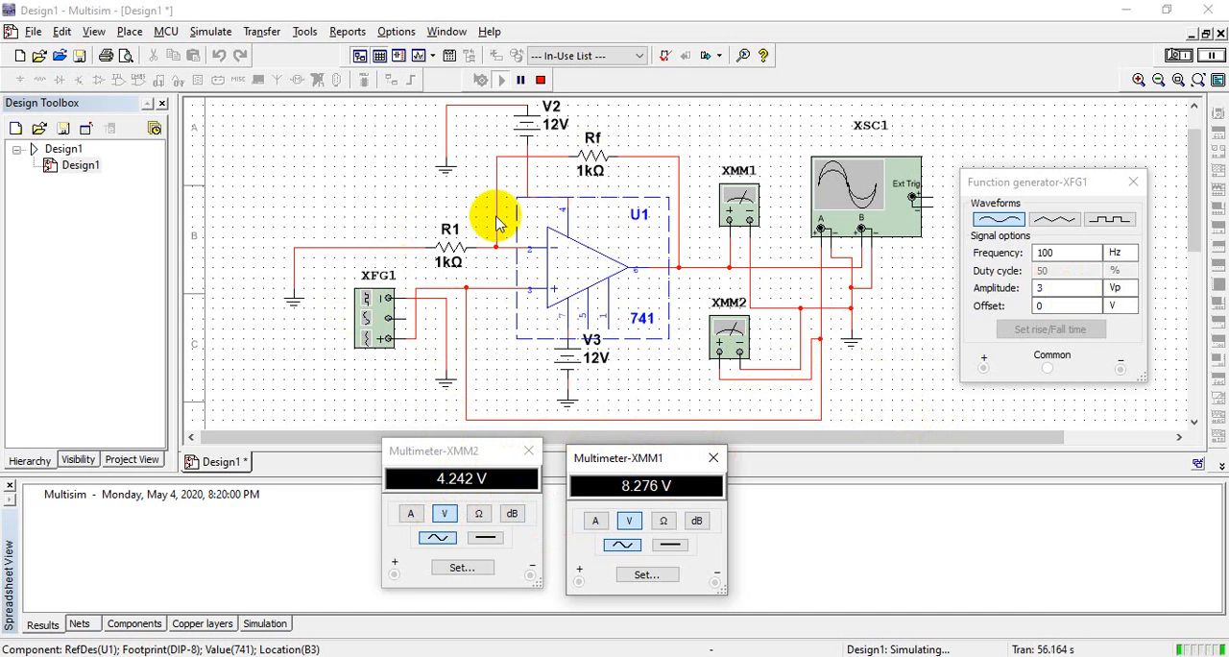
click(667, 523)
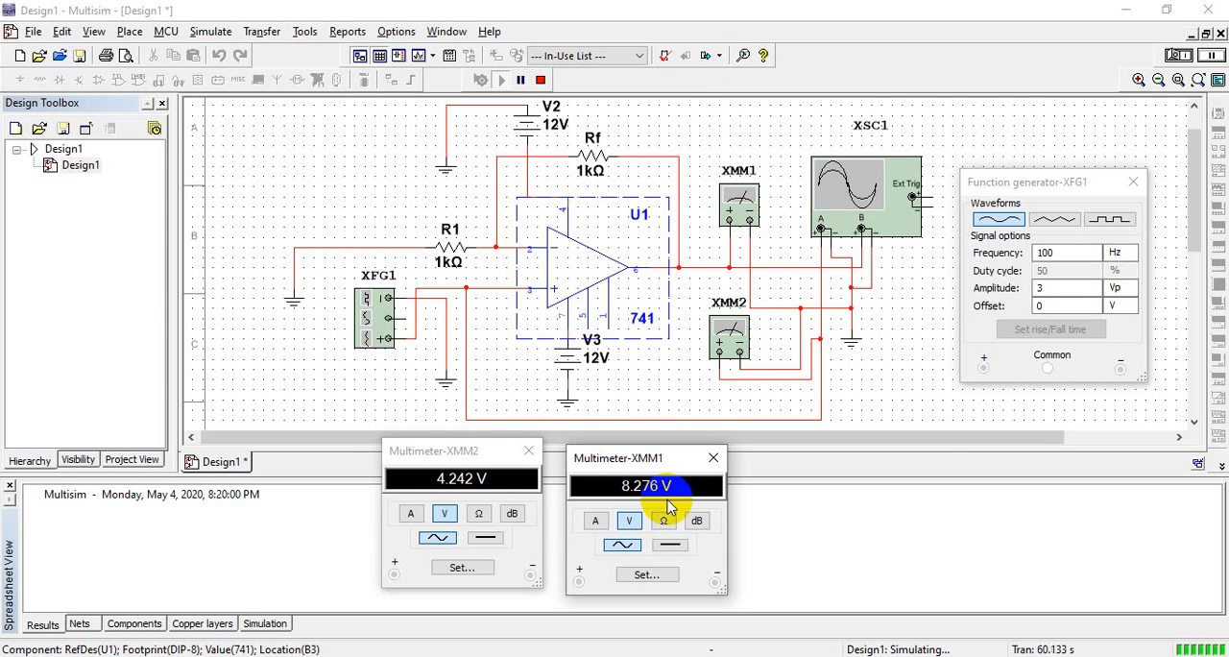
click(596, 519)
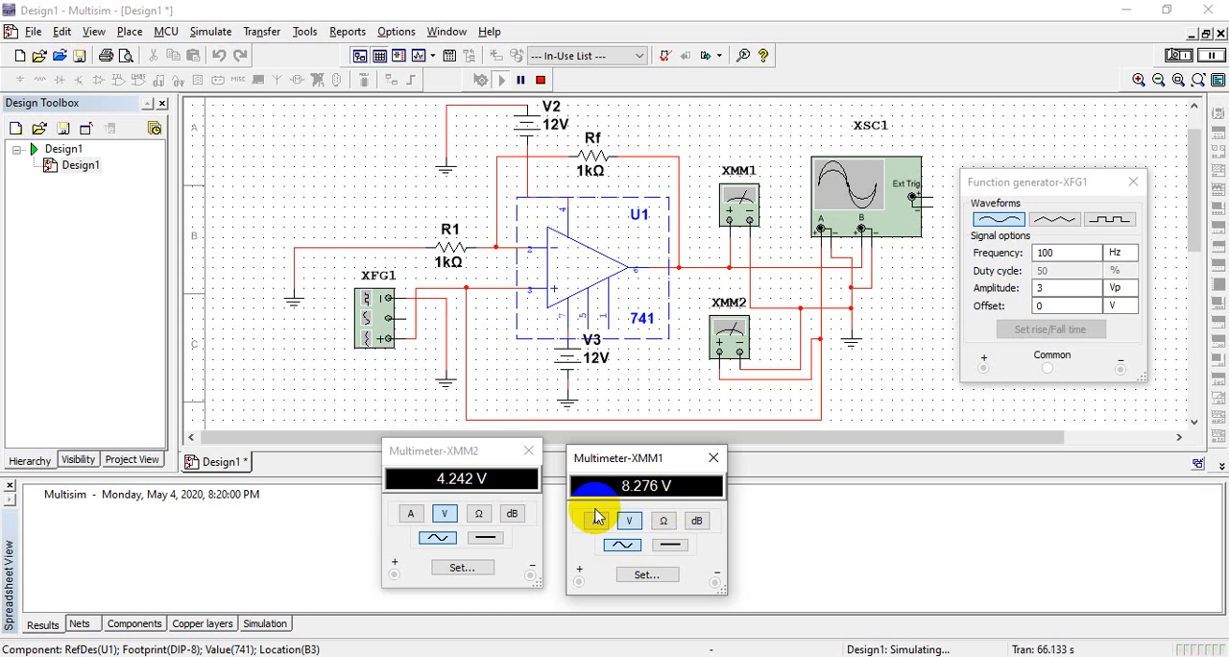
Lower the function generator XFG1's amplitude to 100 mVp while the simulation runs
click(363, 304)
double_click(363, 305)
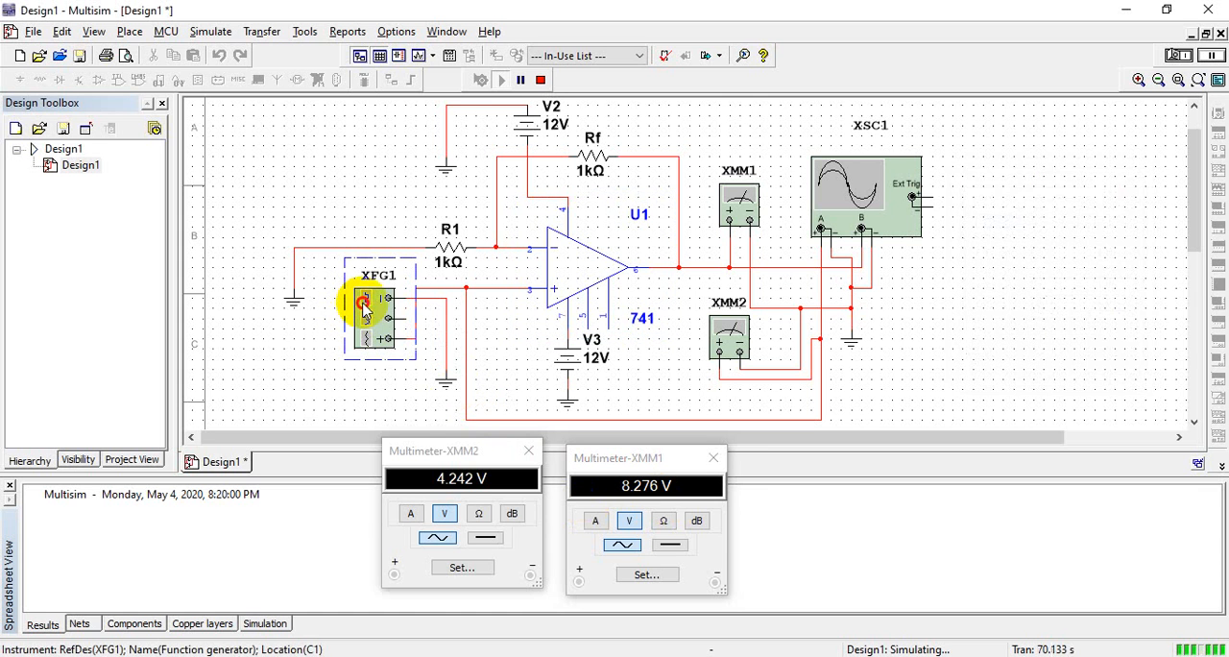
double_click(362, 306)
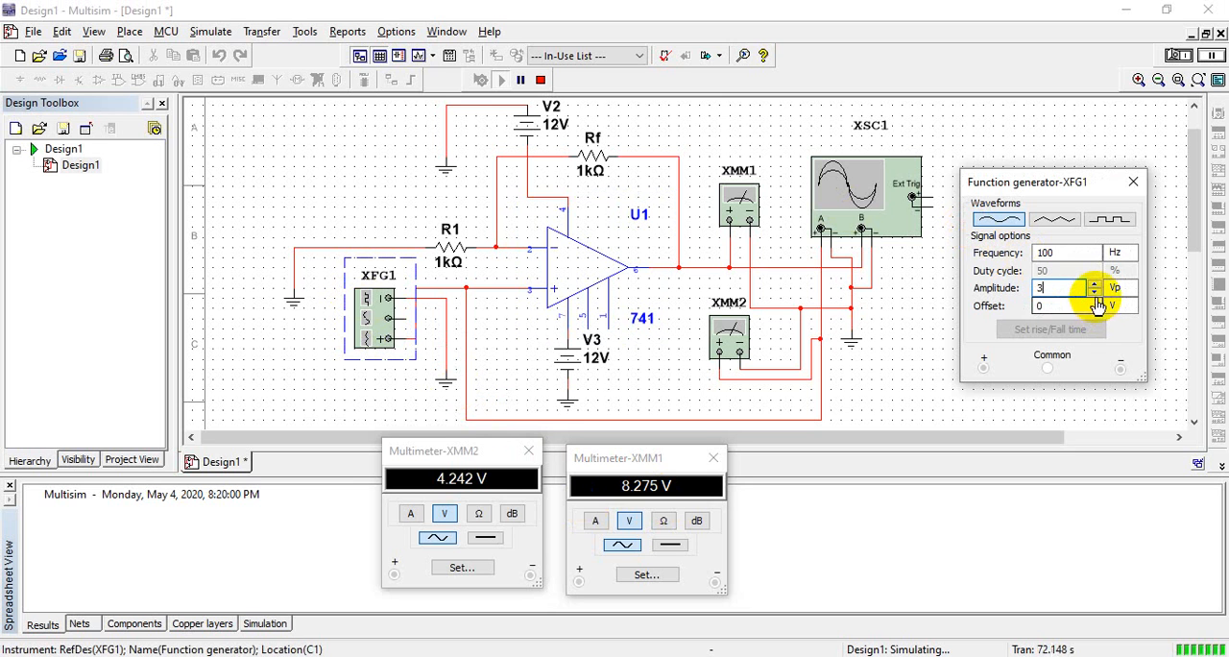
click(1095, 289)
click(1095, 292)
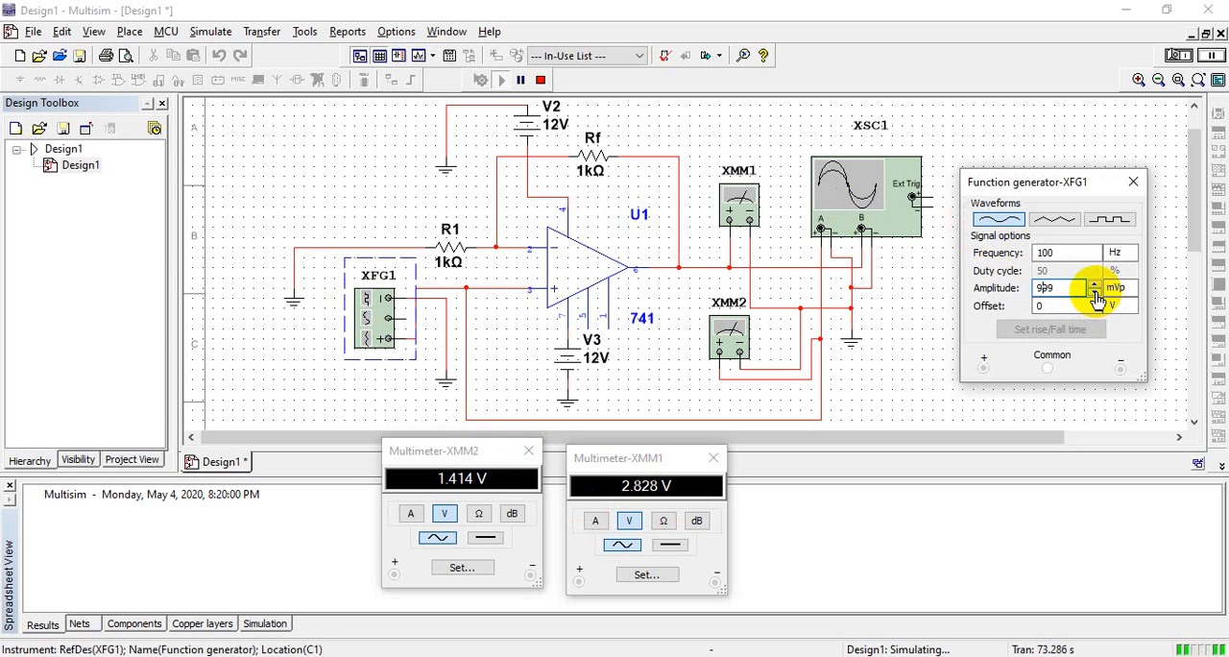
click(1095, 292)
click(1094, 292)
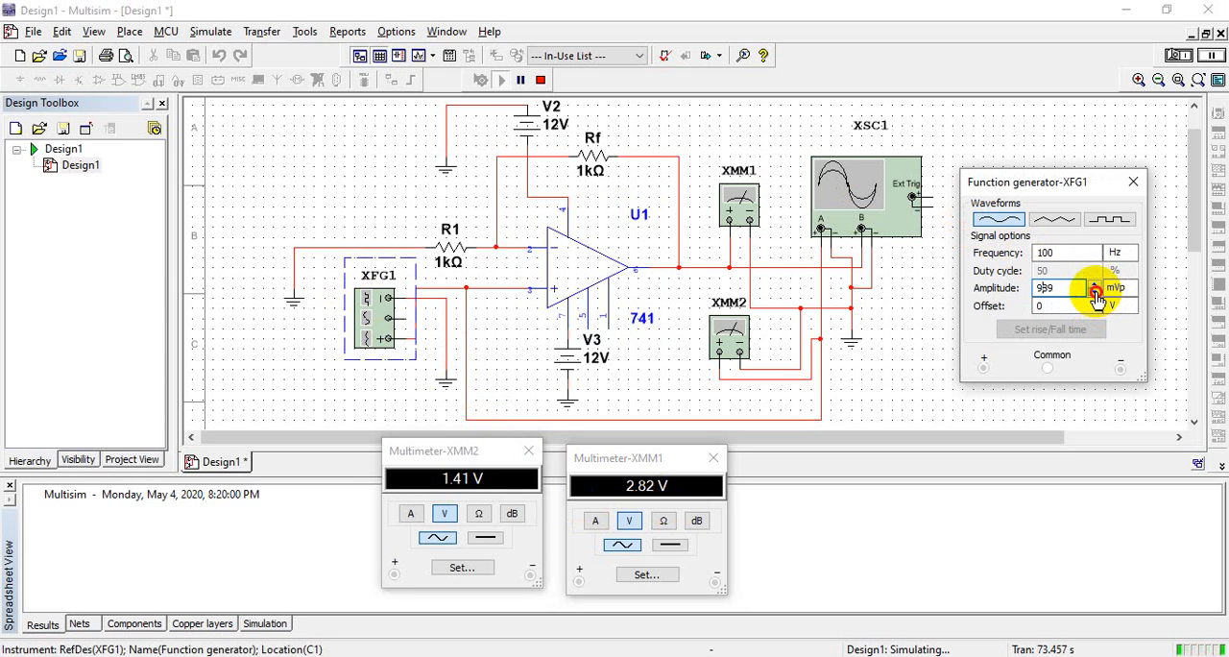
click(1095, 293)
double_click(1079, 294)
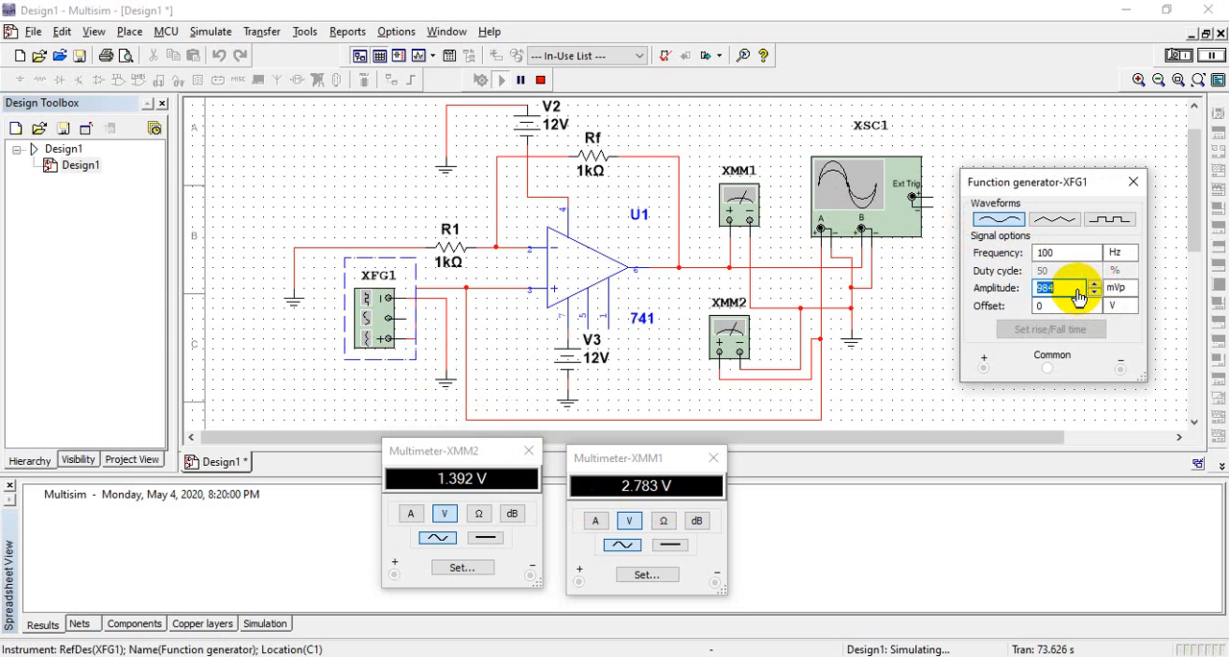
text(100)
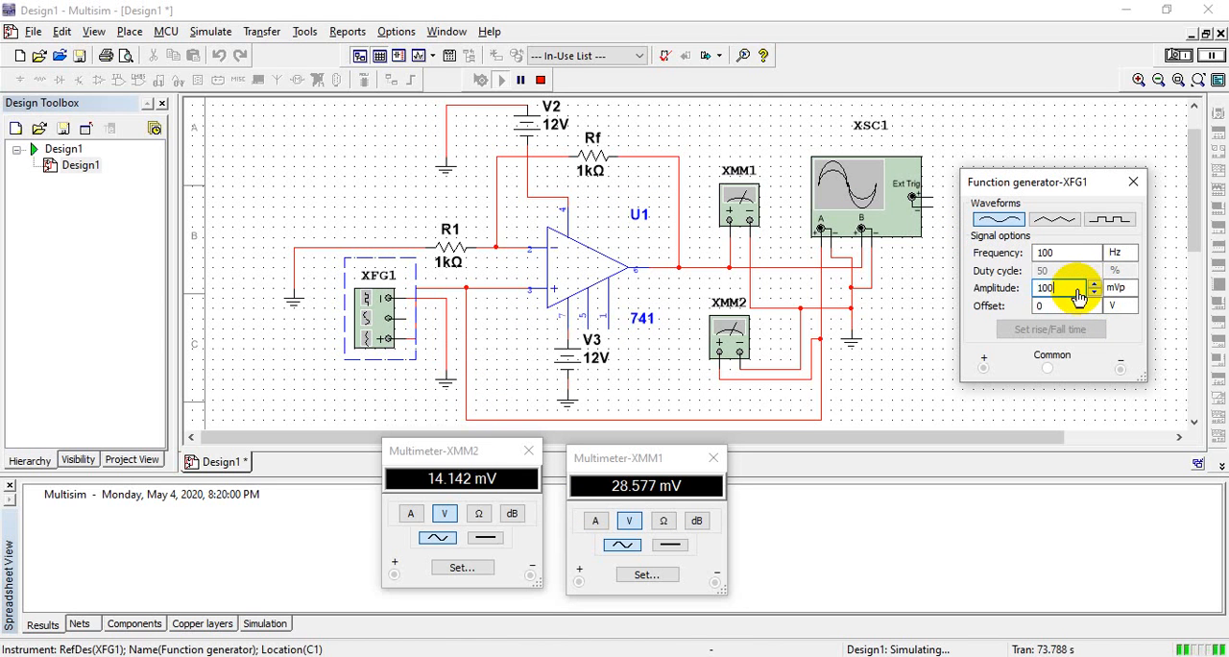
click(1121, 333)
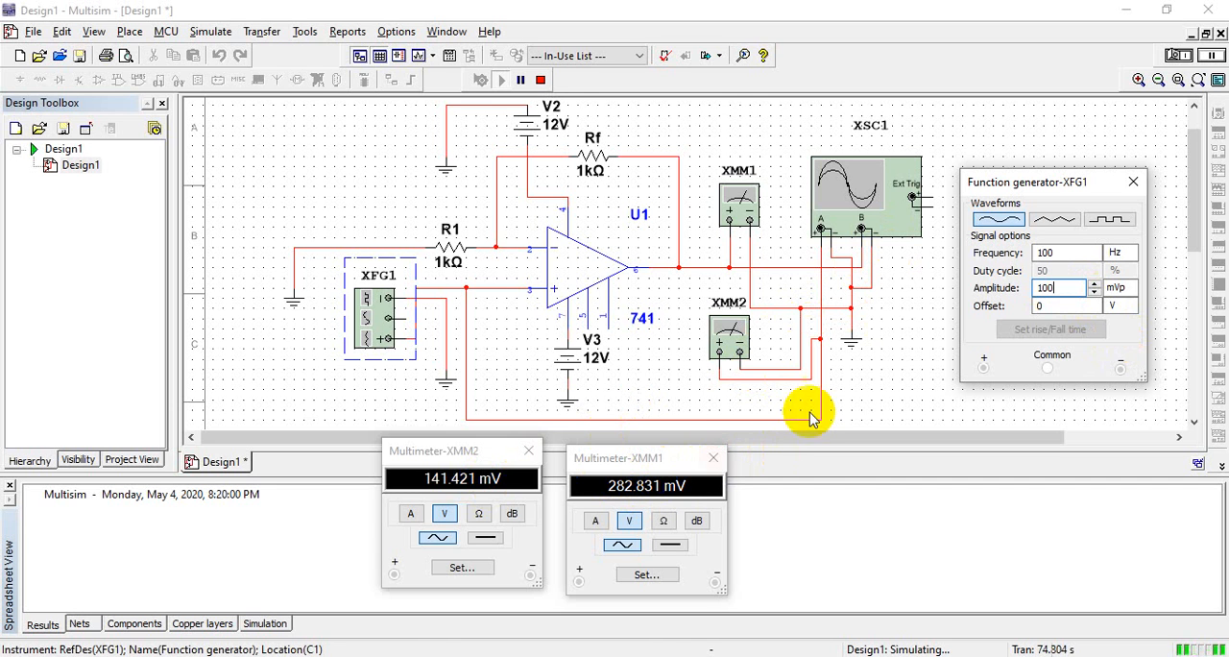
Set the function generator's amplitude to 1 mVp and check the multimeter readings
click(1056, 285)
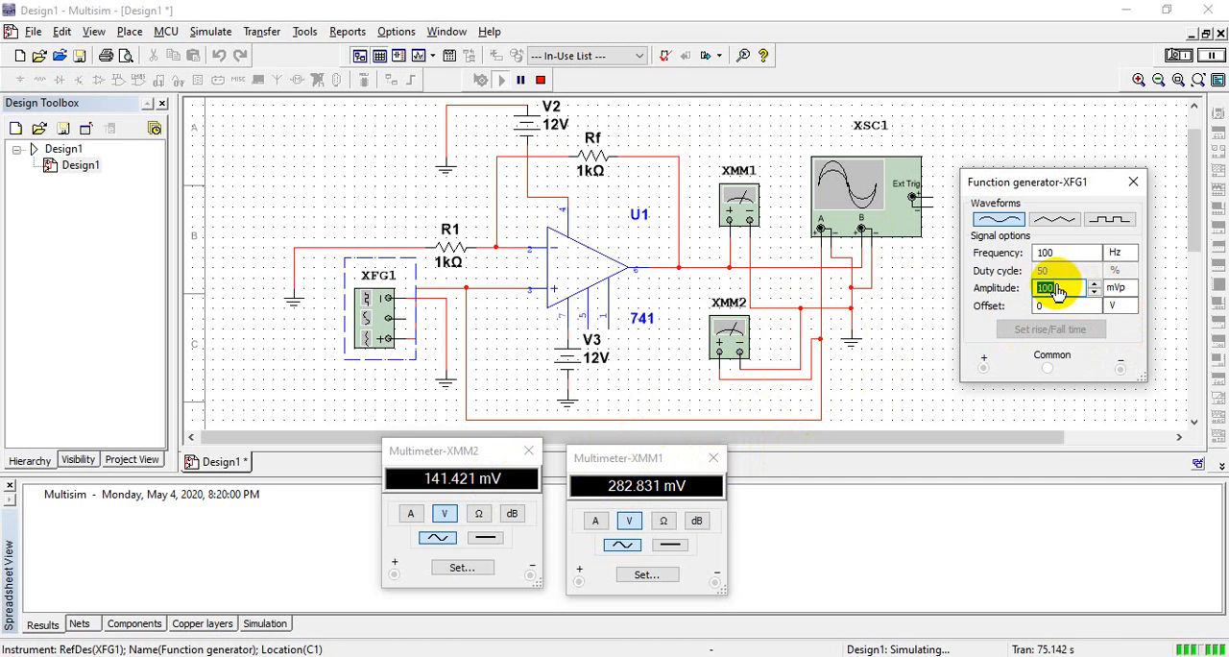
text(1)
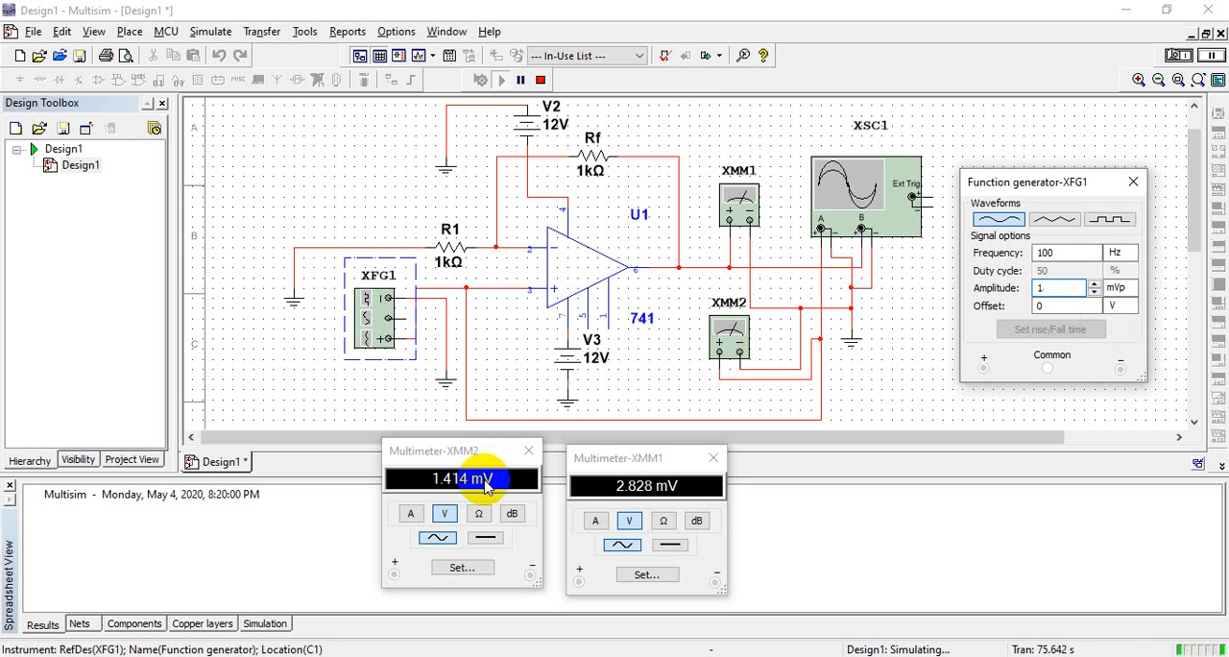
drag(485, 486, 456, 490)
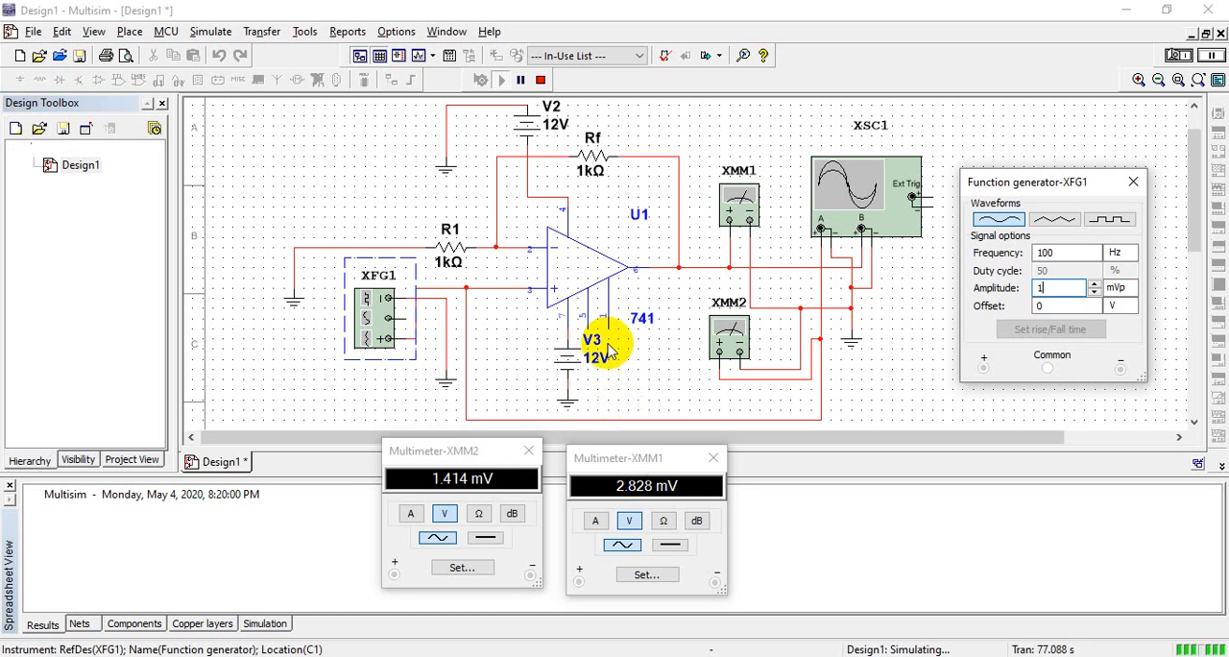
Stop the simulation, set feedback resistor Rf to 2 kΩ, and run it again to compare the input and output multimeters
click(540, 79)
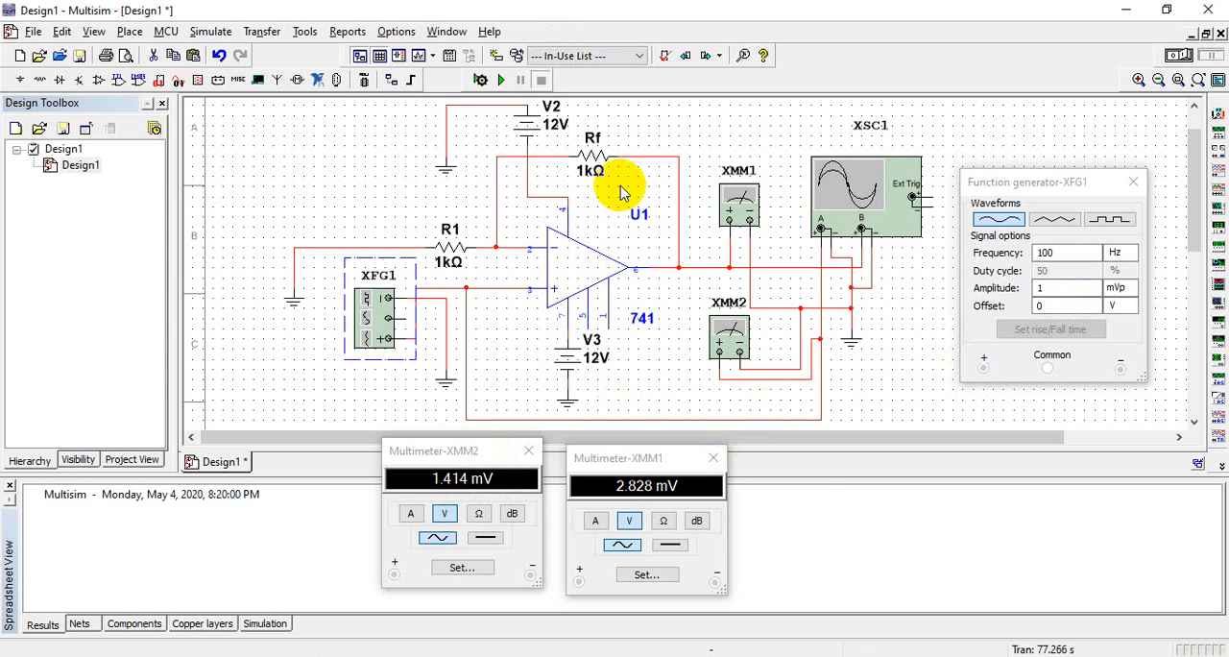
click(591, 171)
double_click(591, 171)
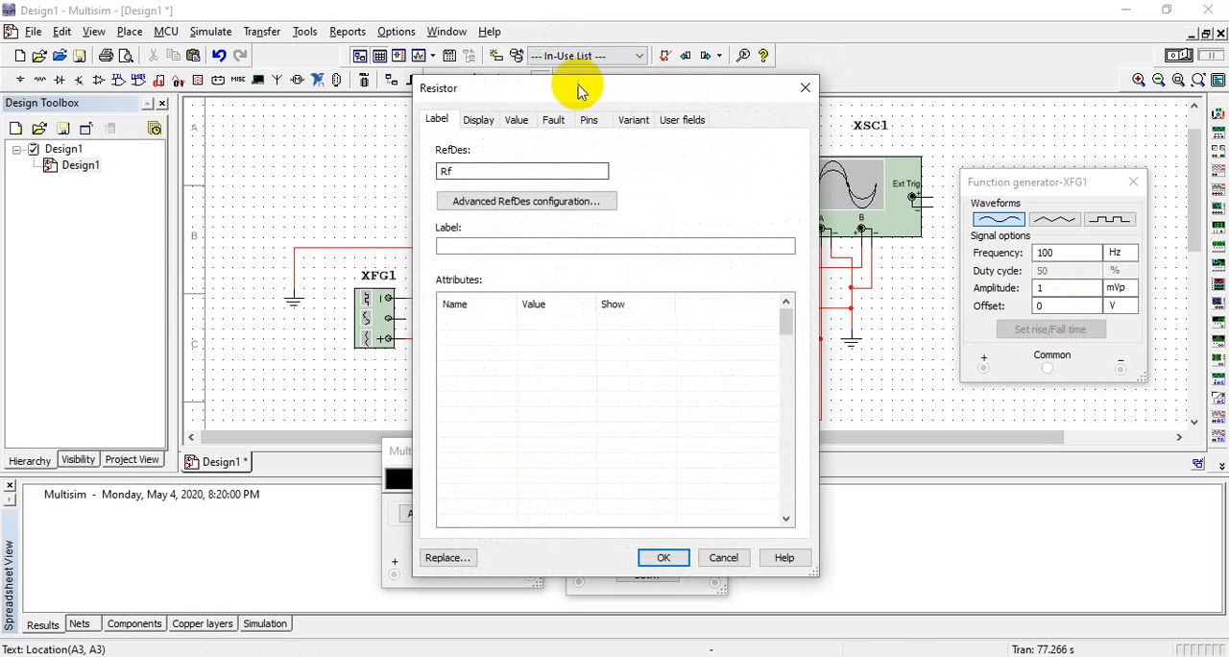
click(521, 121)
click(596, 155)
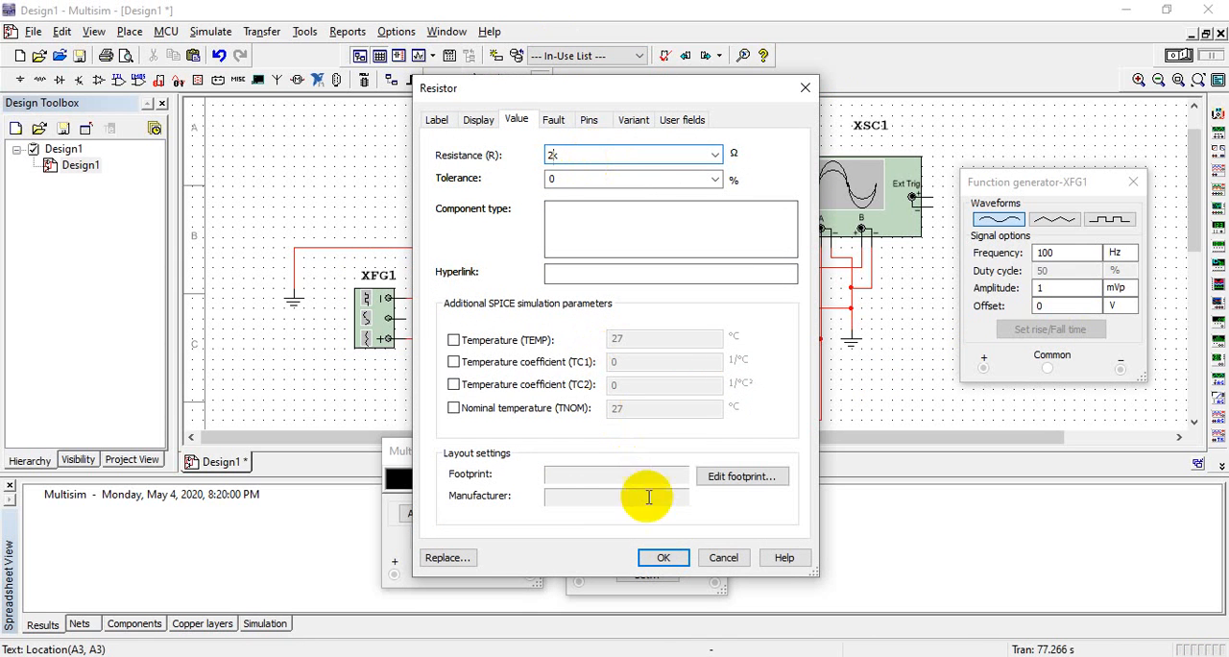
click(662, 557)
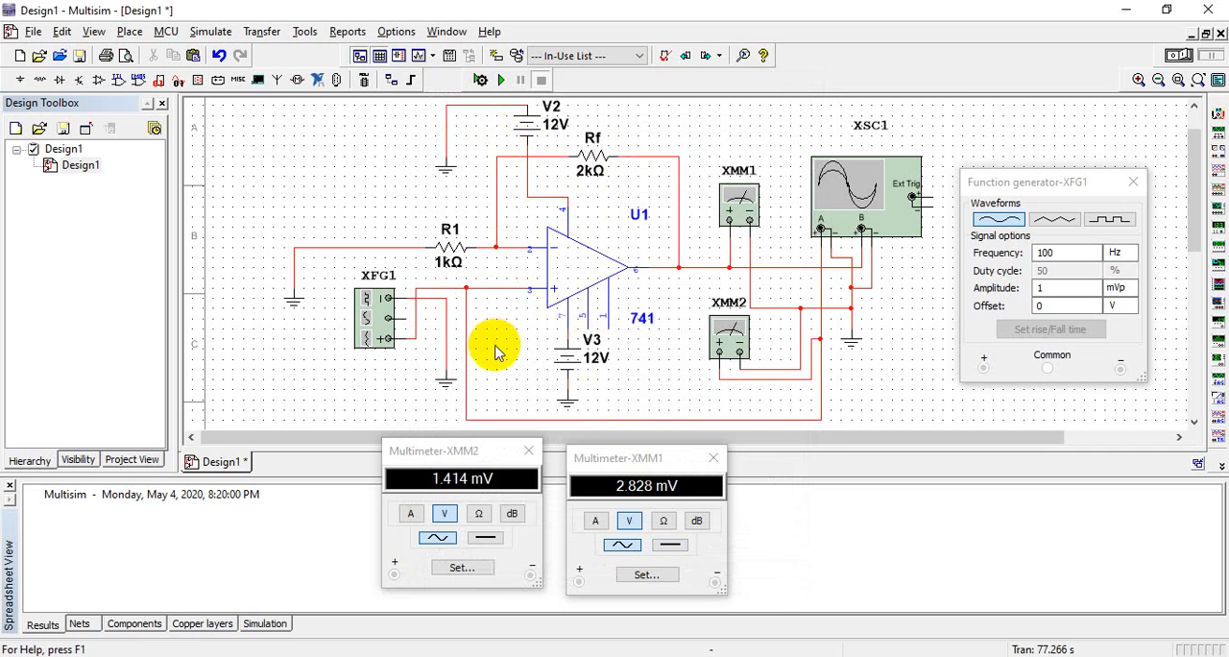
click(500, 80)
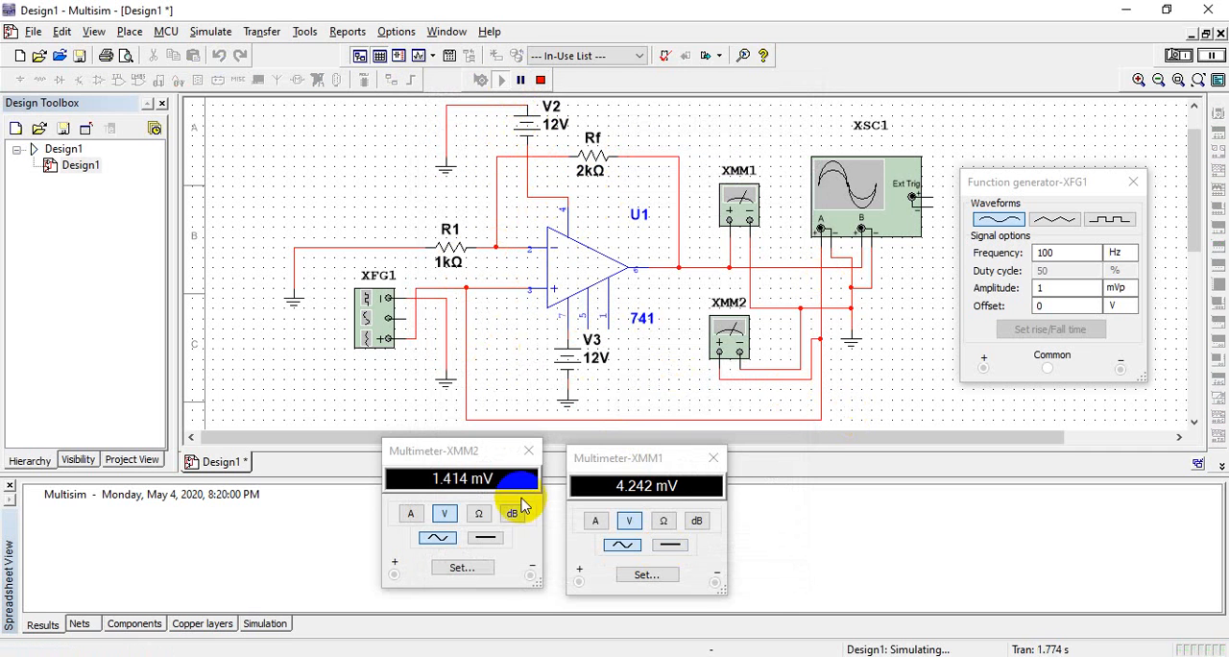
drag(521, 494, 439, 483)
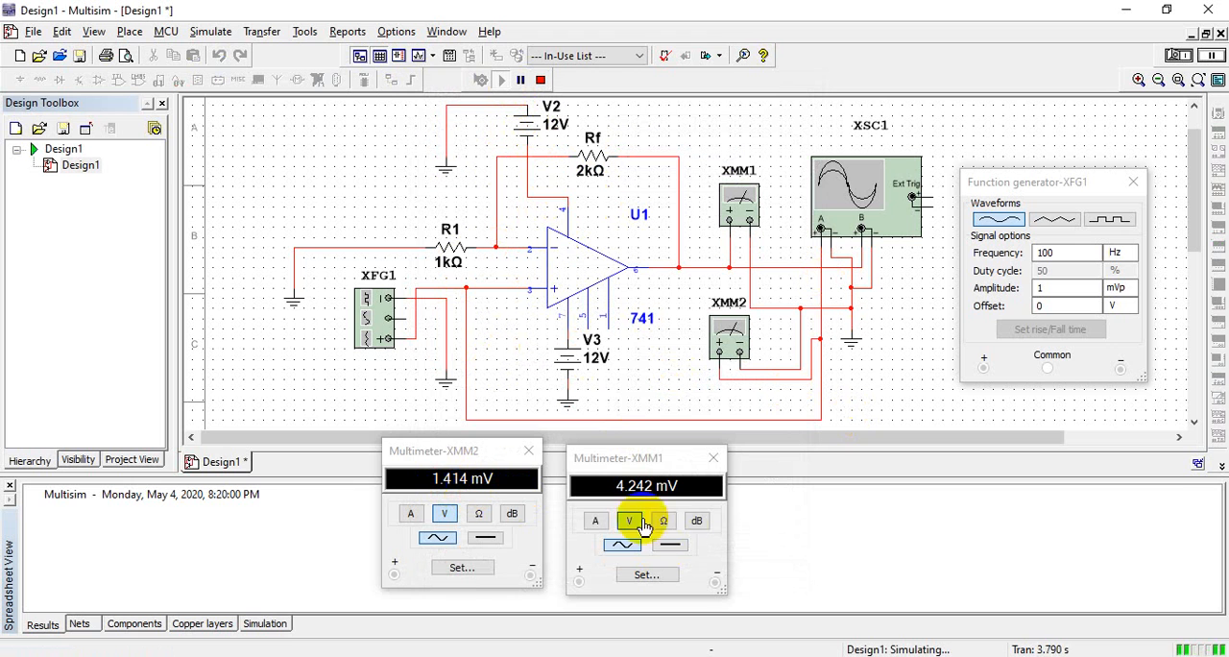
drag(619, 487, 661, 515)
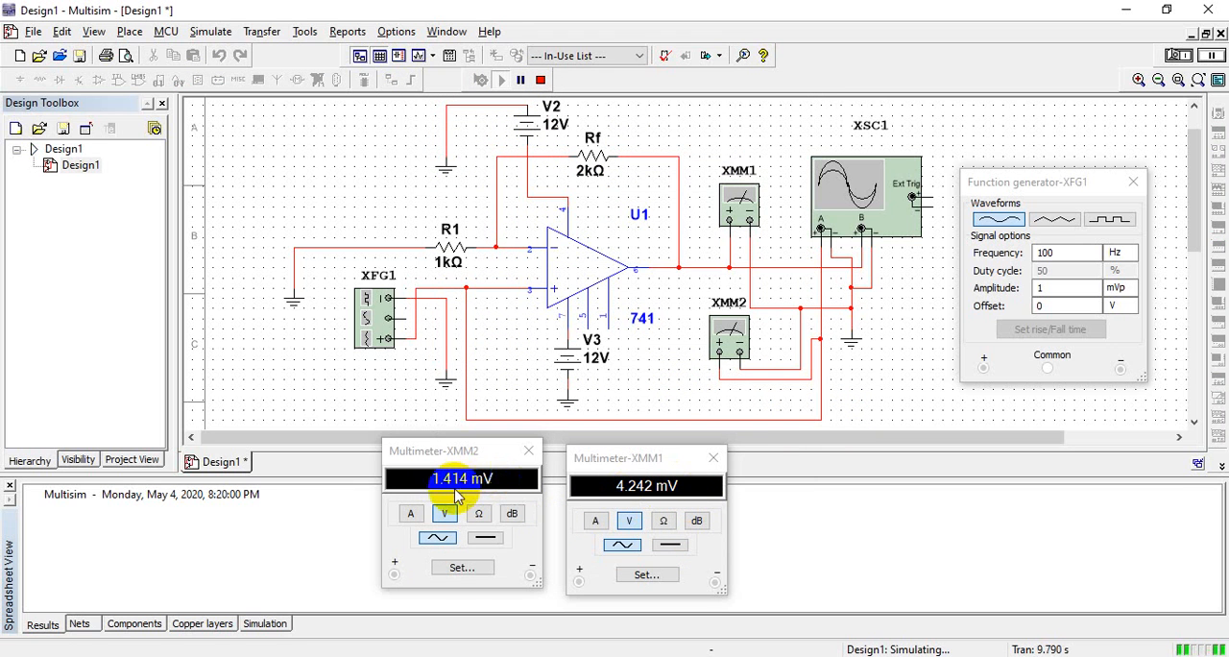
click(514, 514)
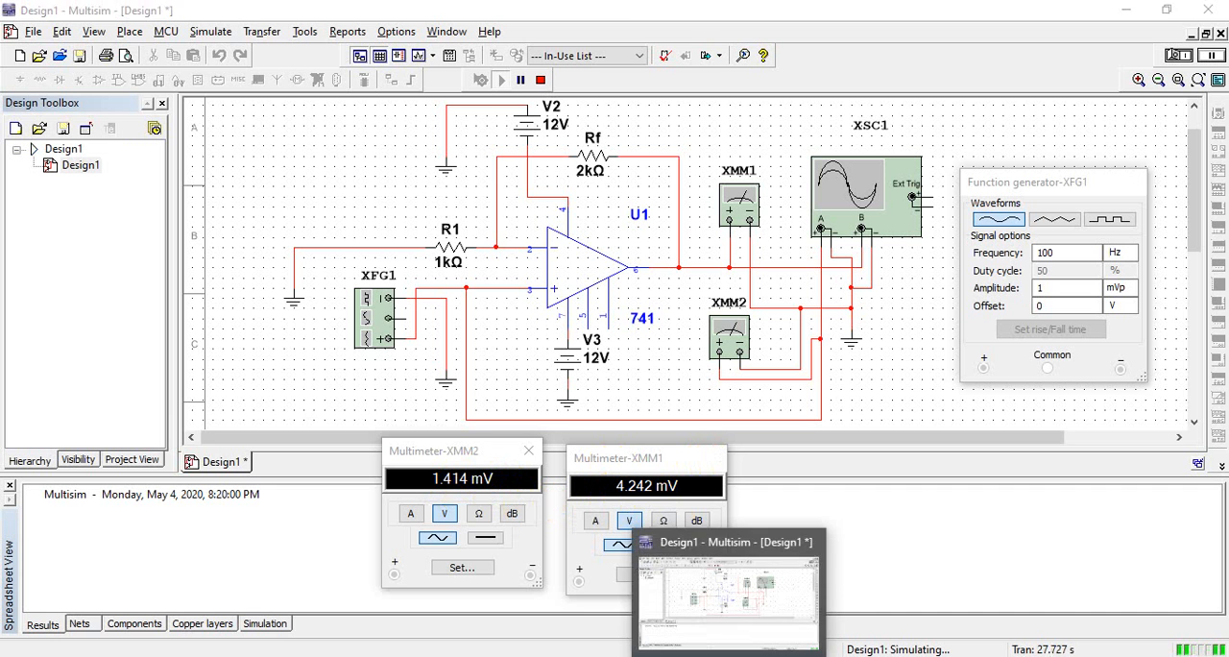
Open the oscilloscope XSC1 and set its Channel A scale to 1 mV/Div
click(727, 656)
click(728, 655)
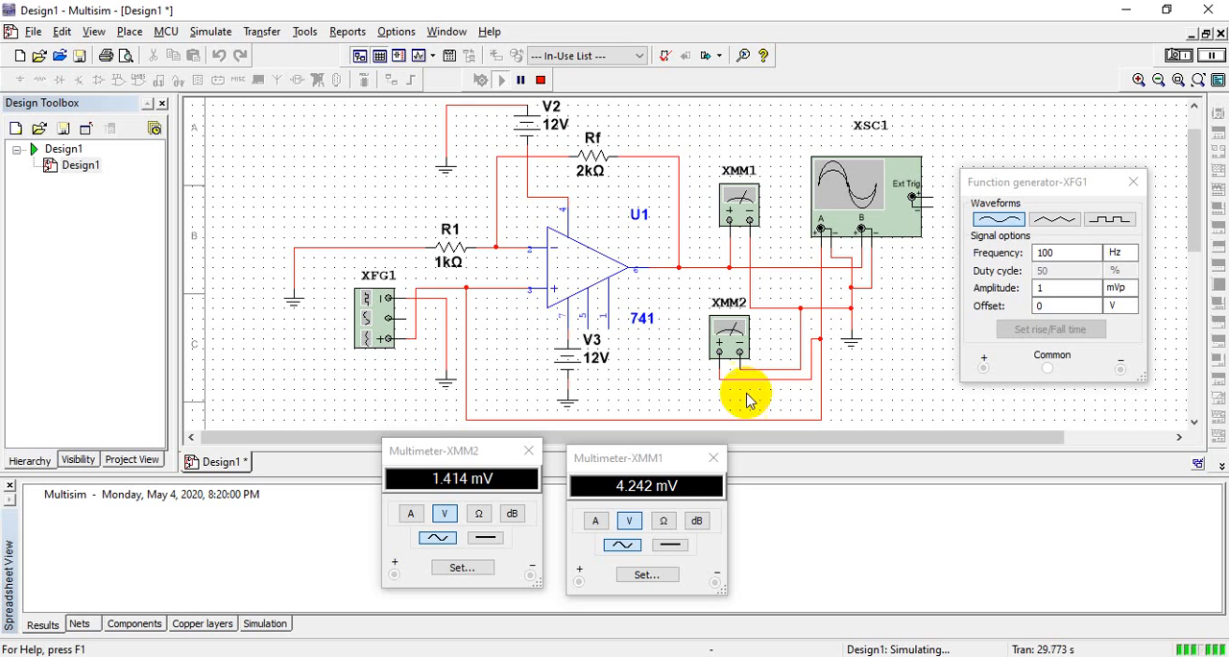
double_click(867, 173)
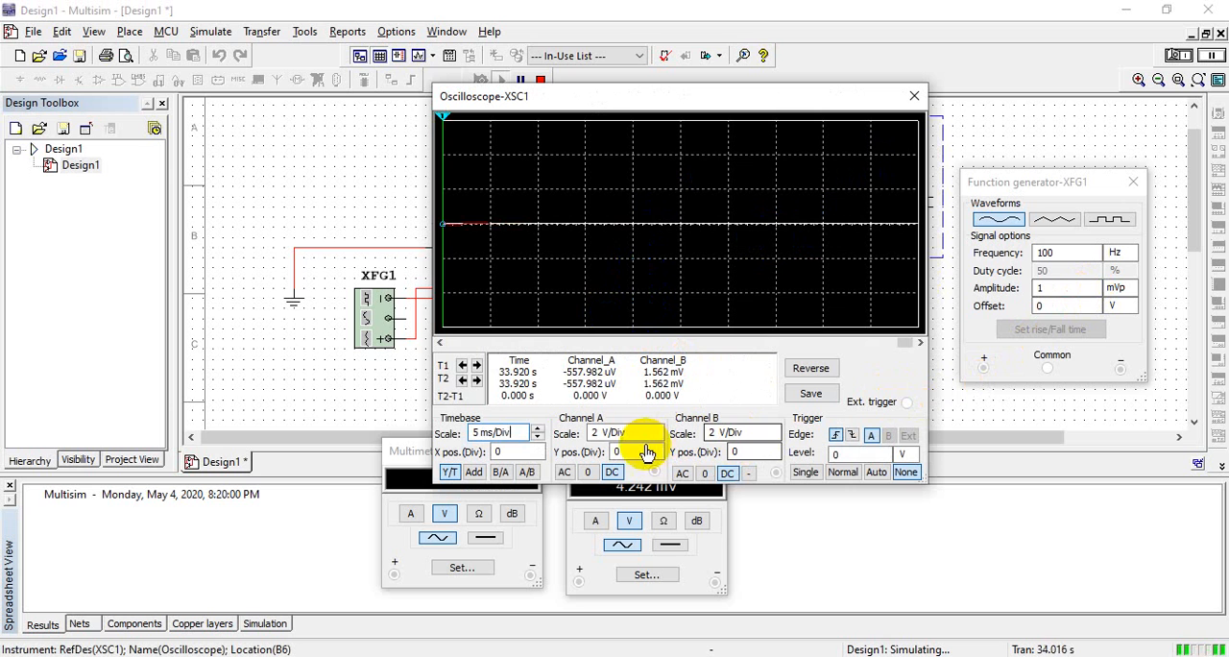
double_click(657, 438)
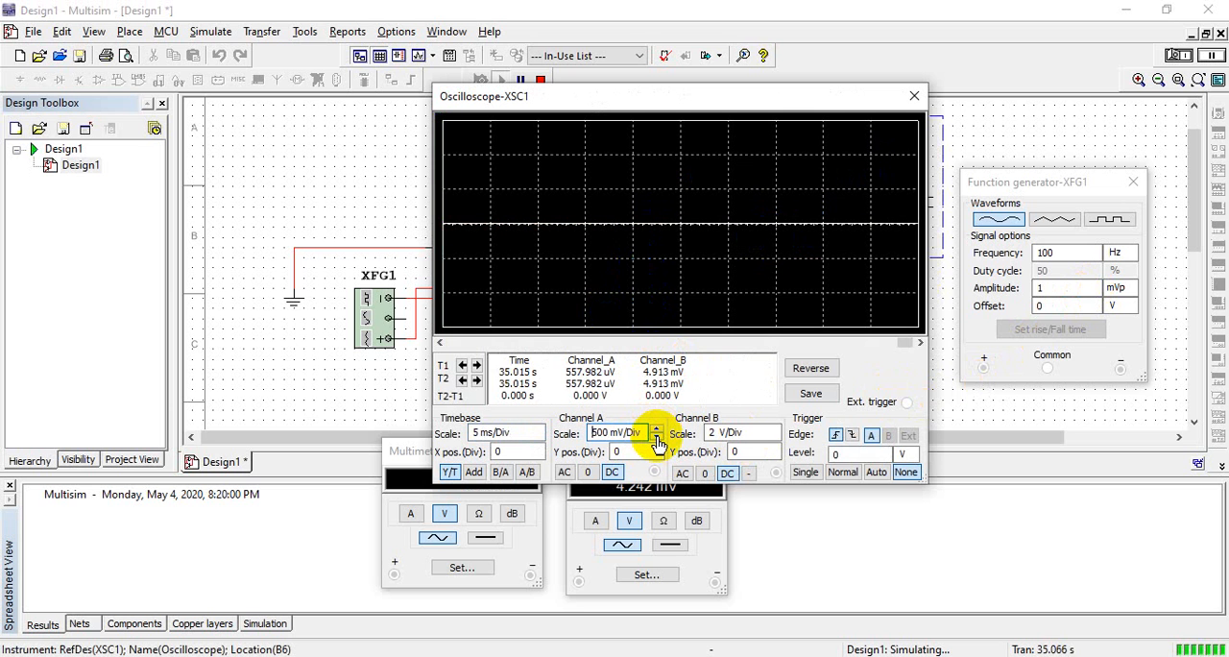
click(656, 438)
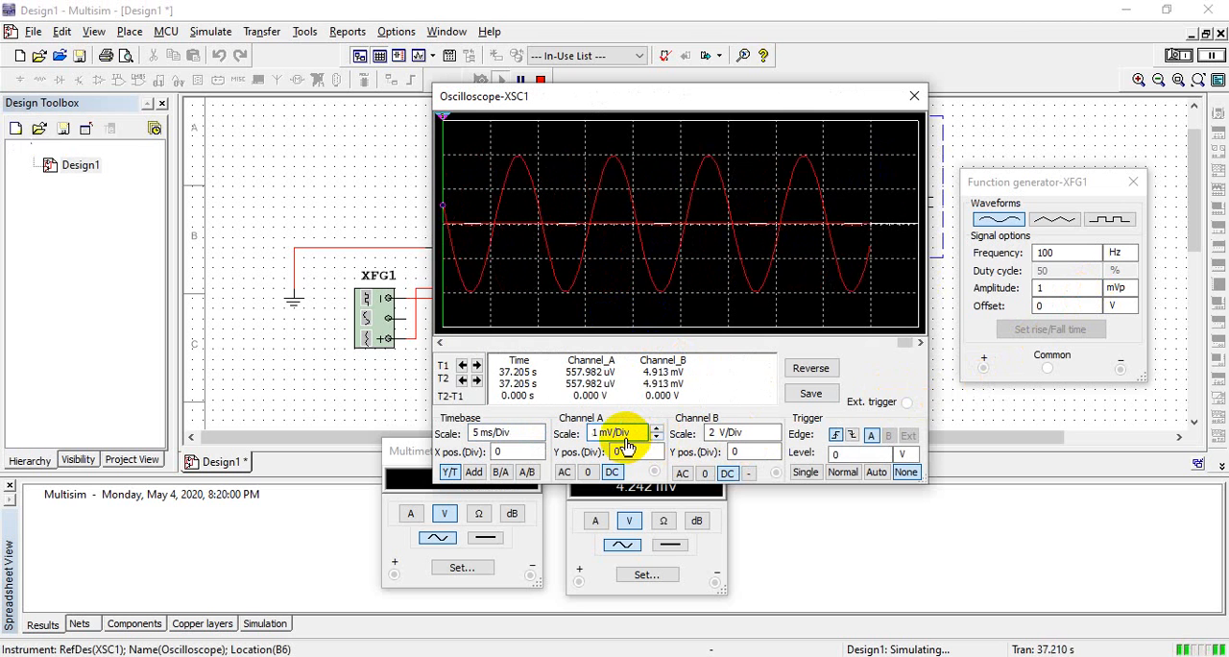
Set the oscilloscope's Channel B scale to 5 mV/Div
click(757, 435)
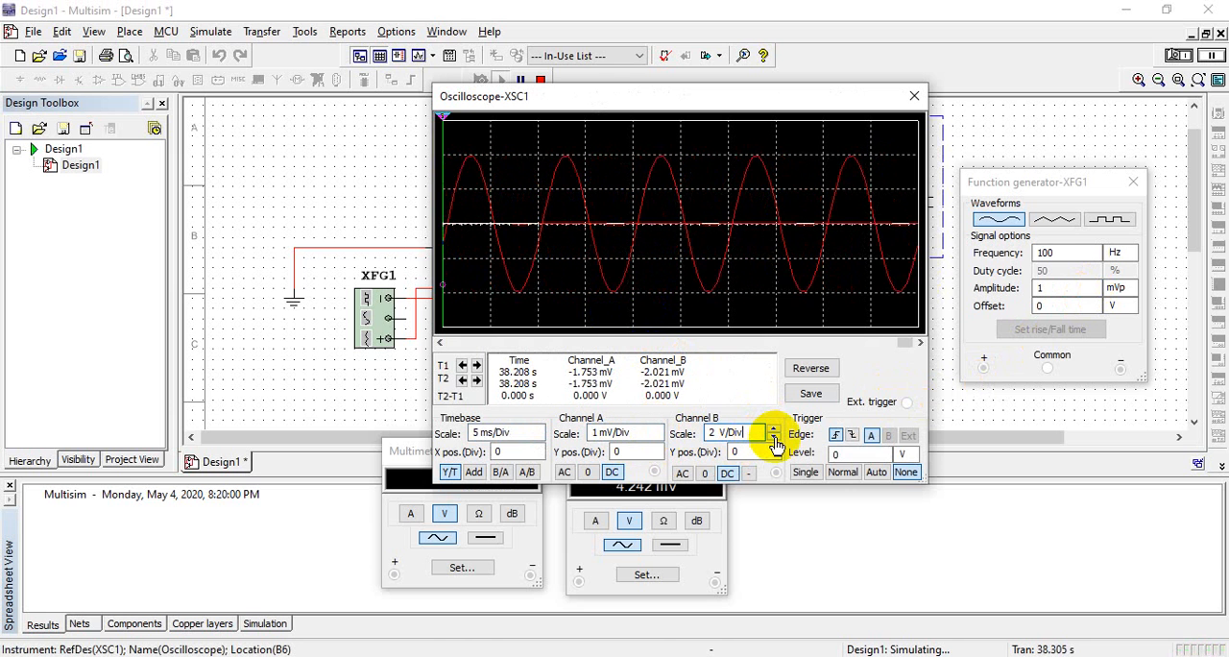
click(773, 439)
click(774, 440)
click(774, 440)
click(773, 440)
click(774, 440)
click(774, 438)
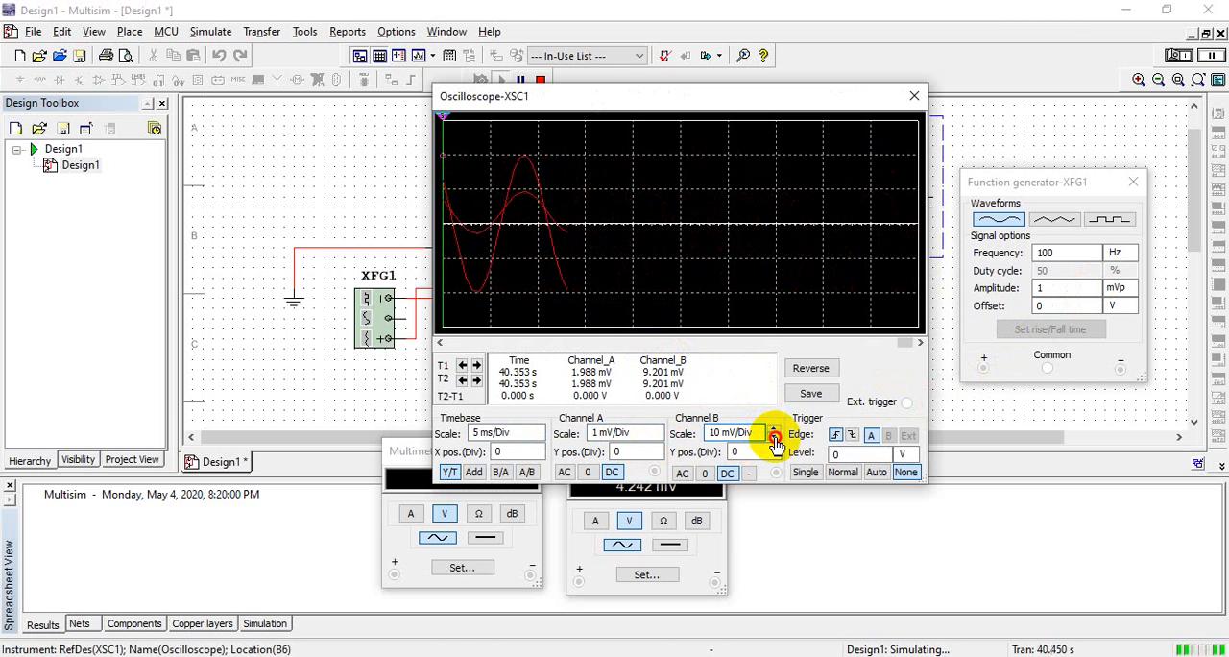
click(774, 439)
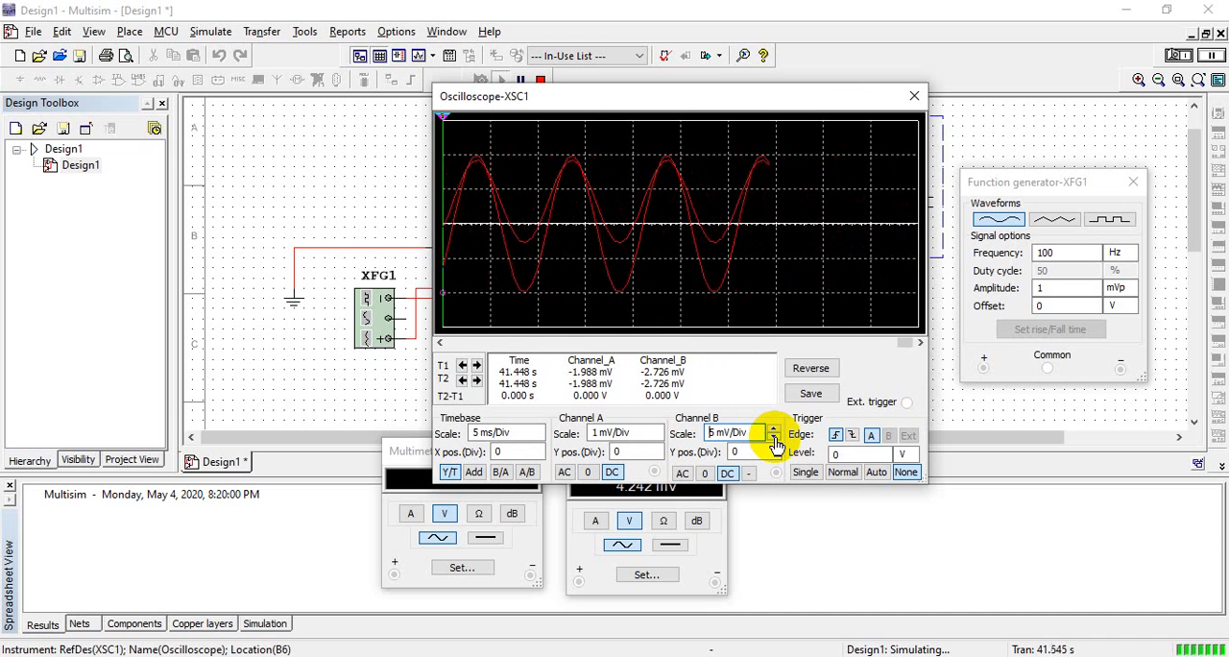
click(774, 440)
click(774, 439)
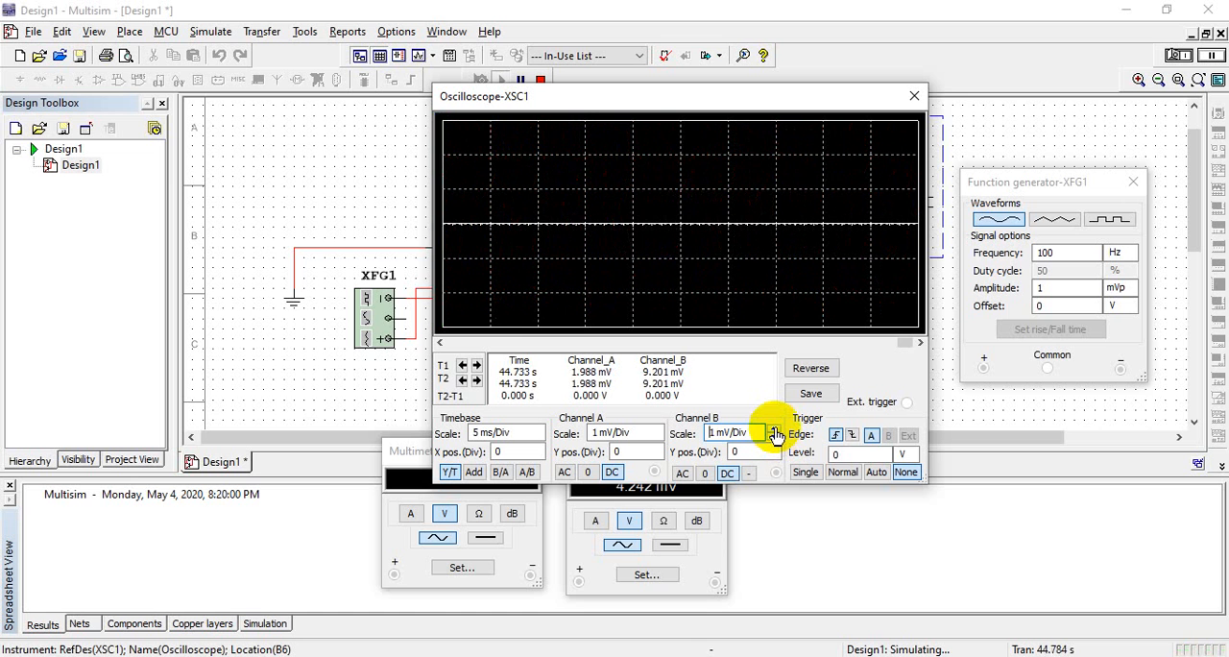
click(773, 428)
click(774, 428)
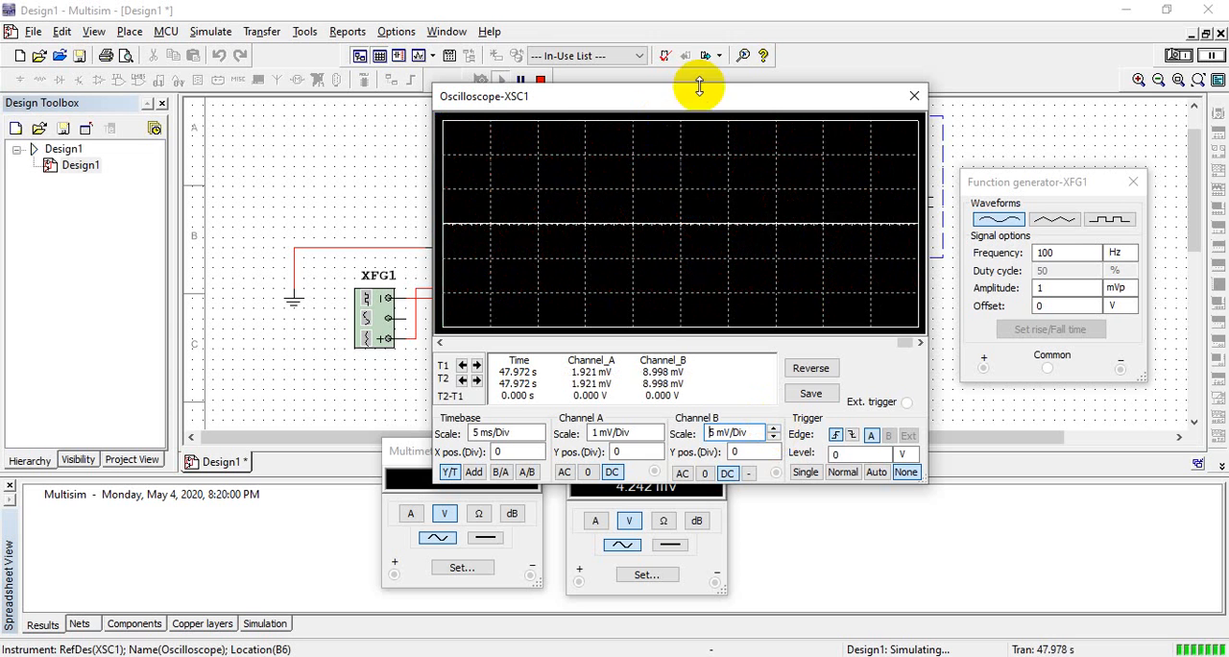
Close the oscilloscope, both multimeter windows and the function generator window
click(921, 96)
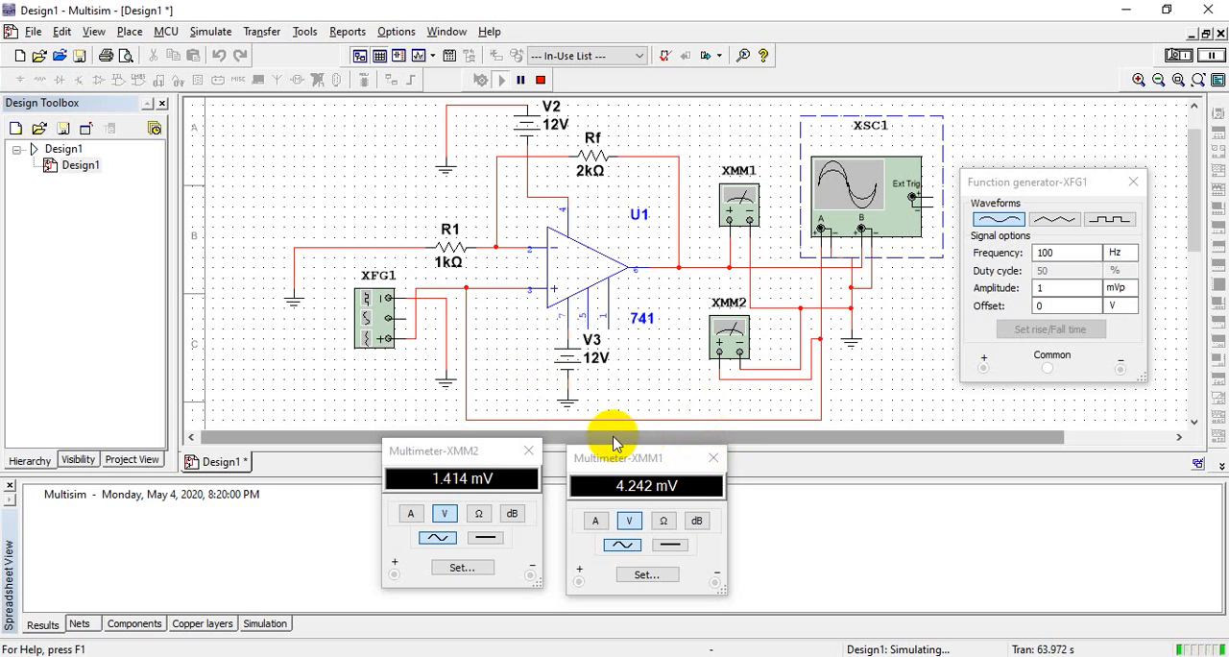
click(525, 451)
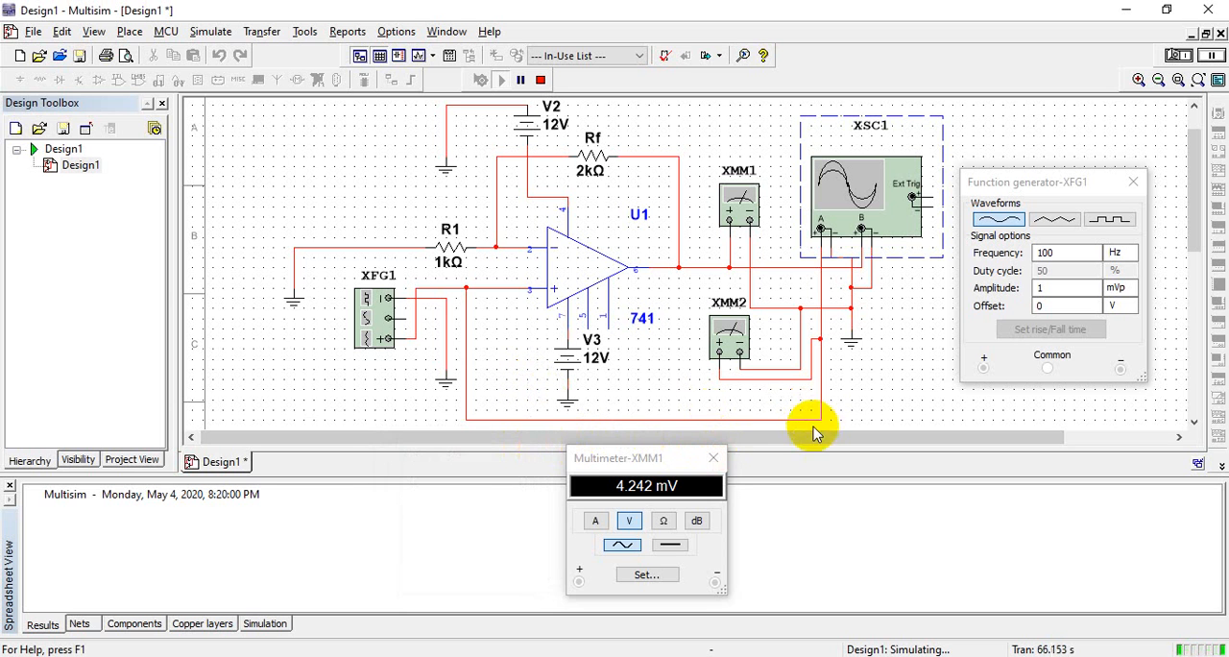
click(718, 461)
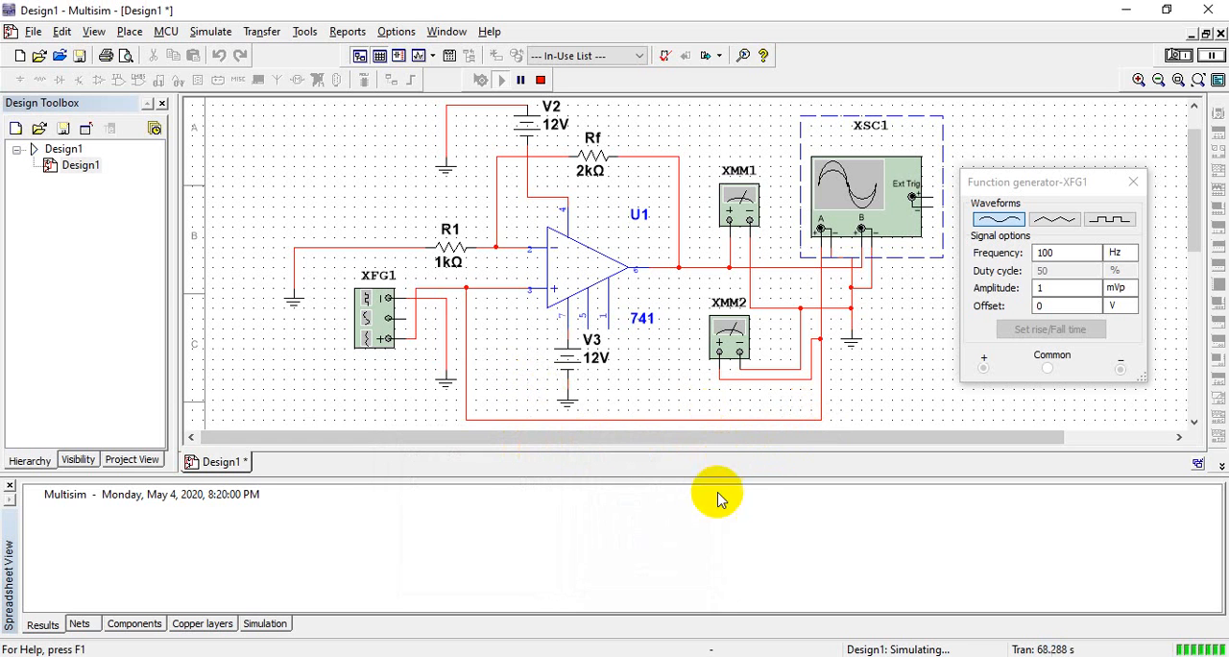
click(1134, 182)
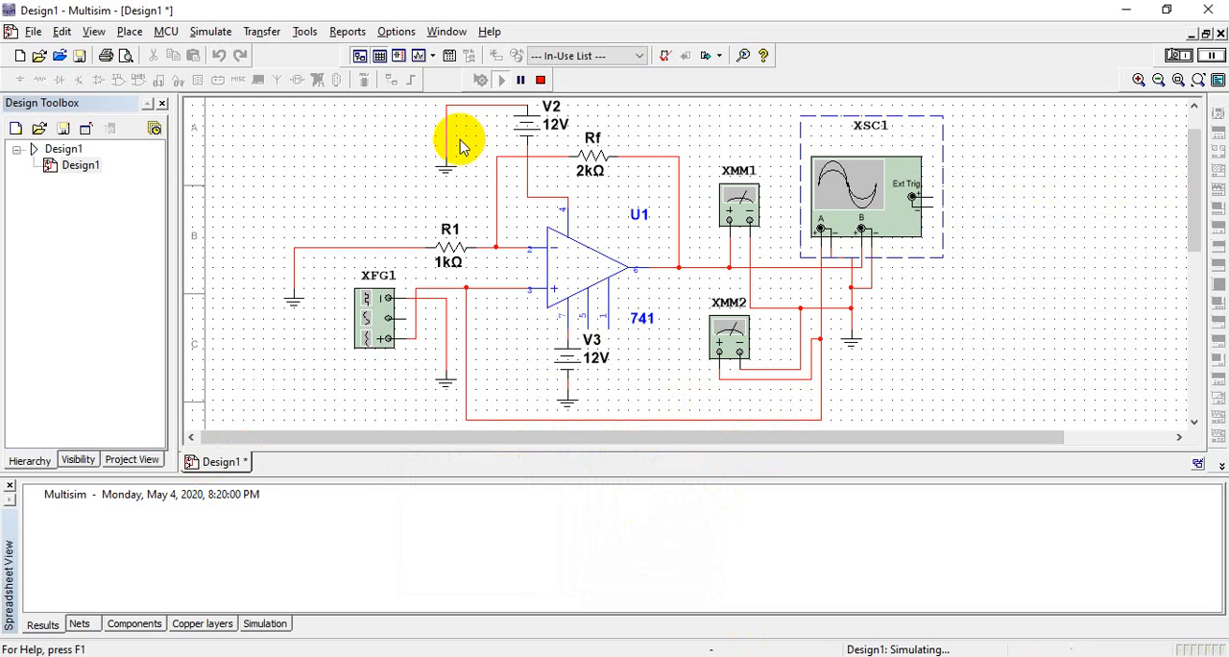
Stop the simulation and create a new blank design
click(539, 83)
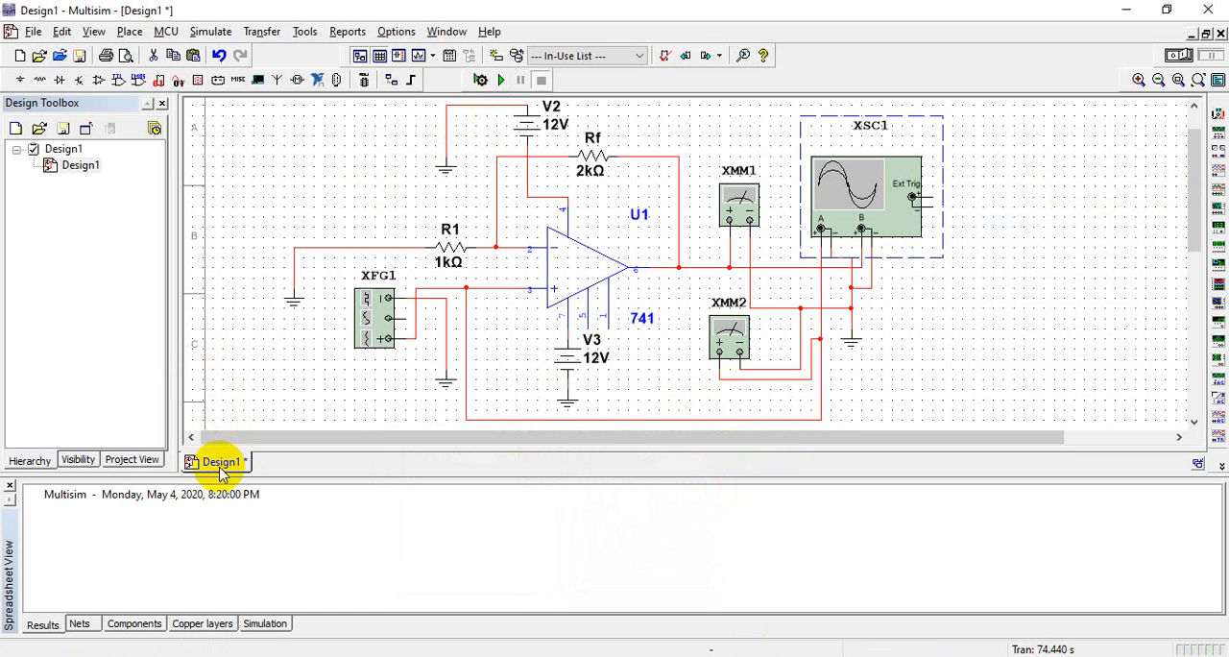
click(31, 32)
click(34, 50)
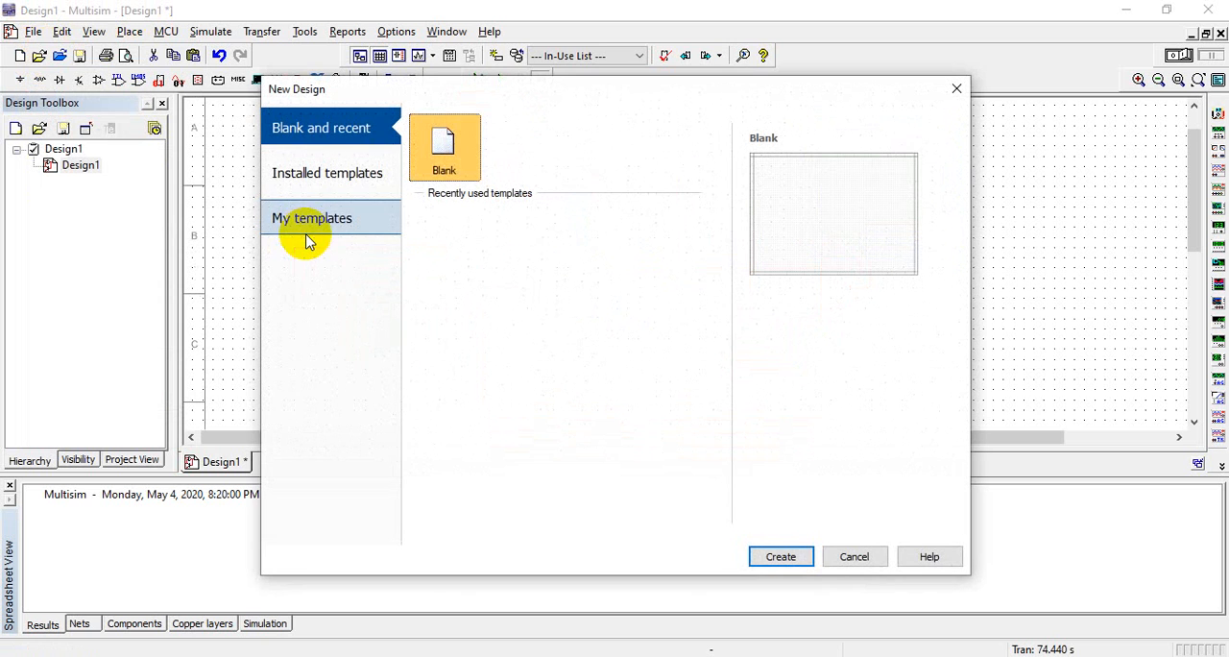
click(781, 557)
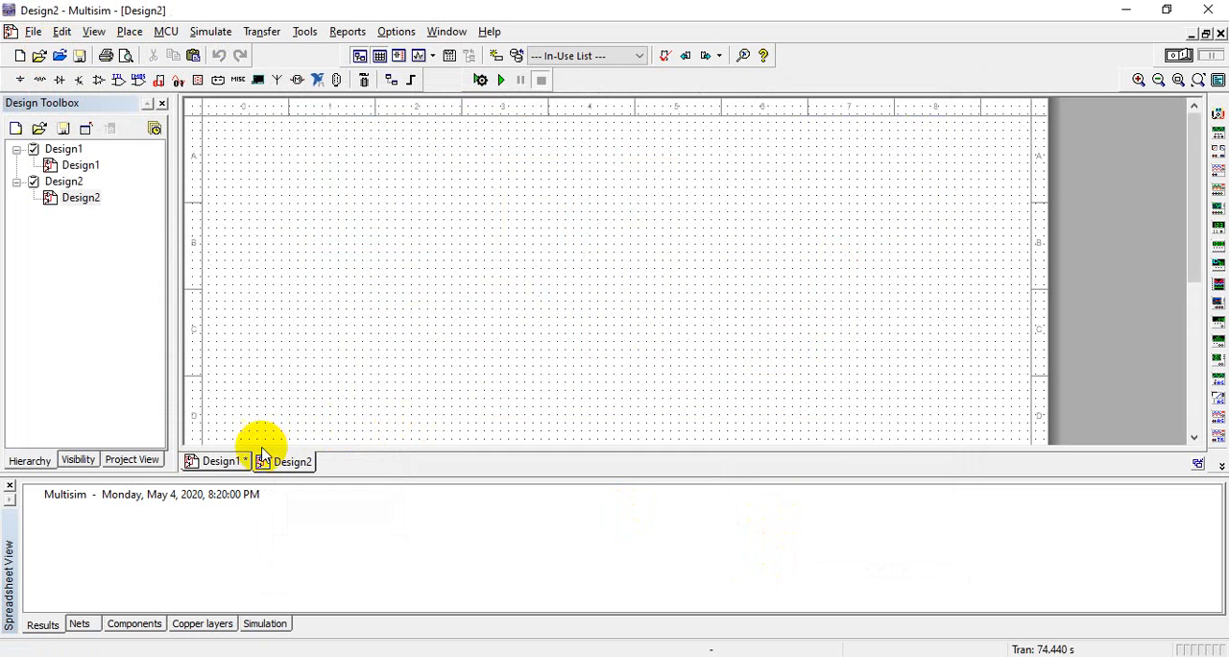
Save Design1 as "Lab N0 11 -1", keeping all simulation data despite the file size limit
click(227, 462)
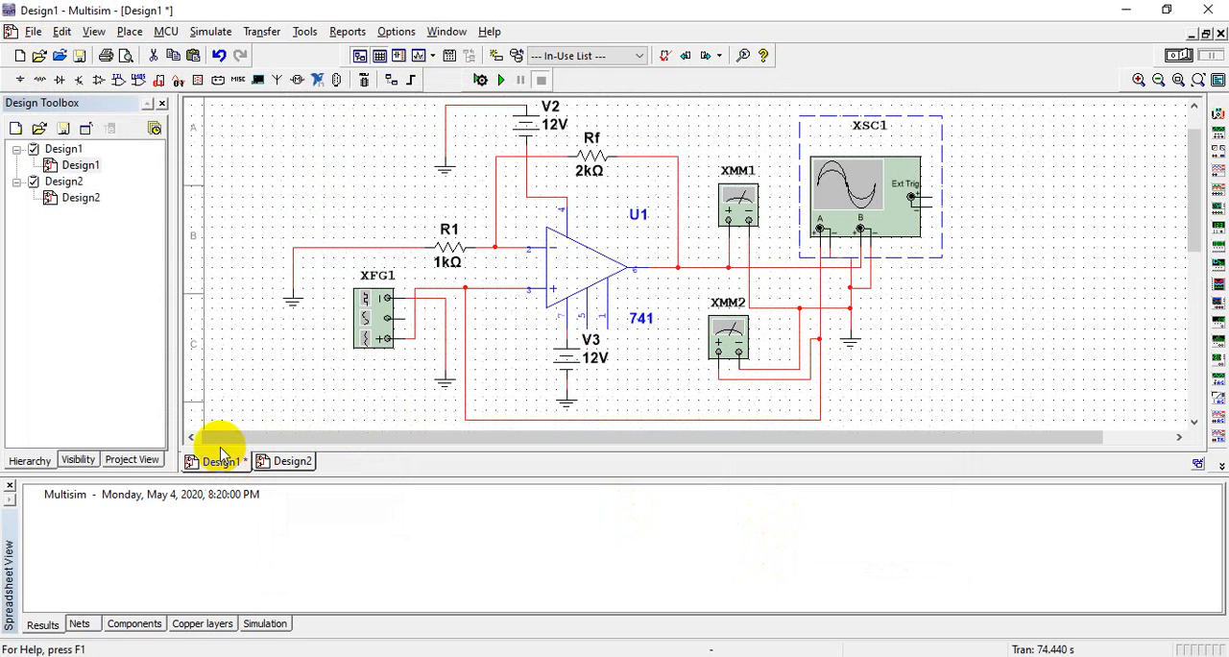
click(31, 32)
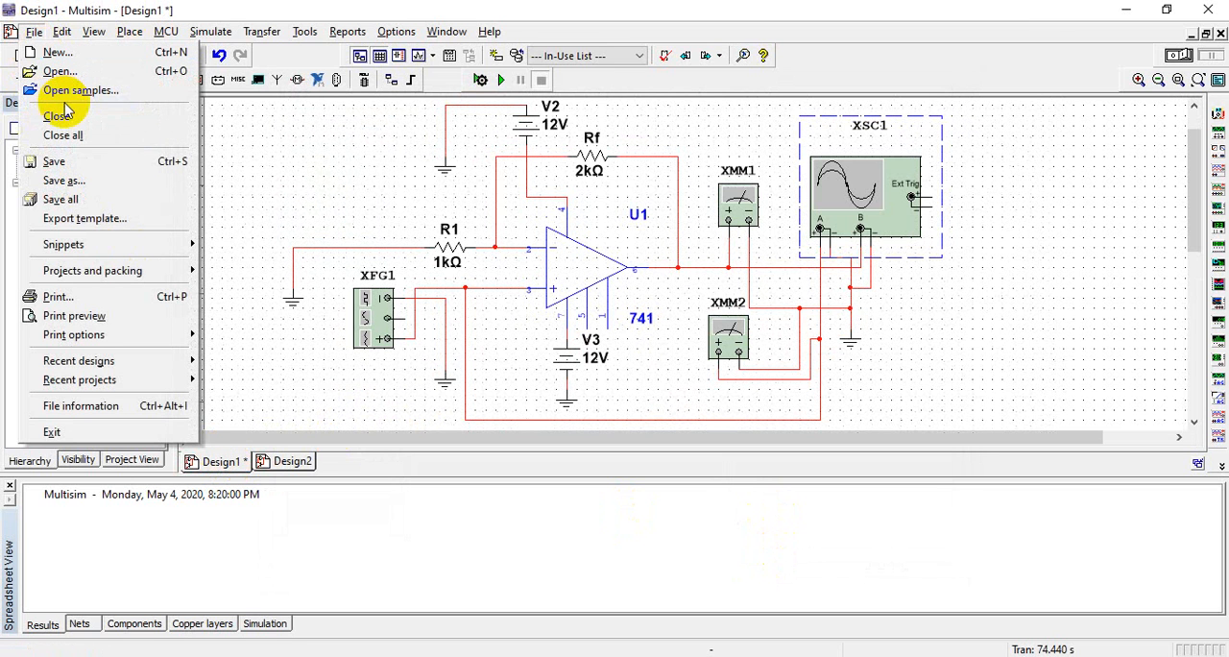
click(48, 161)
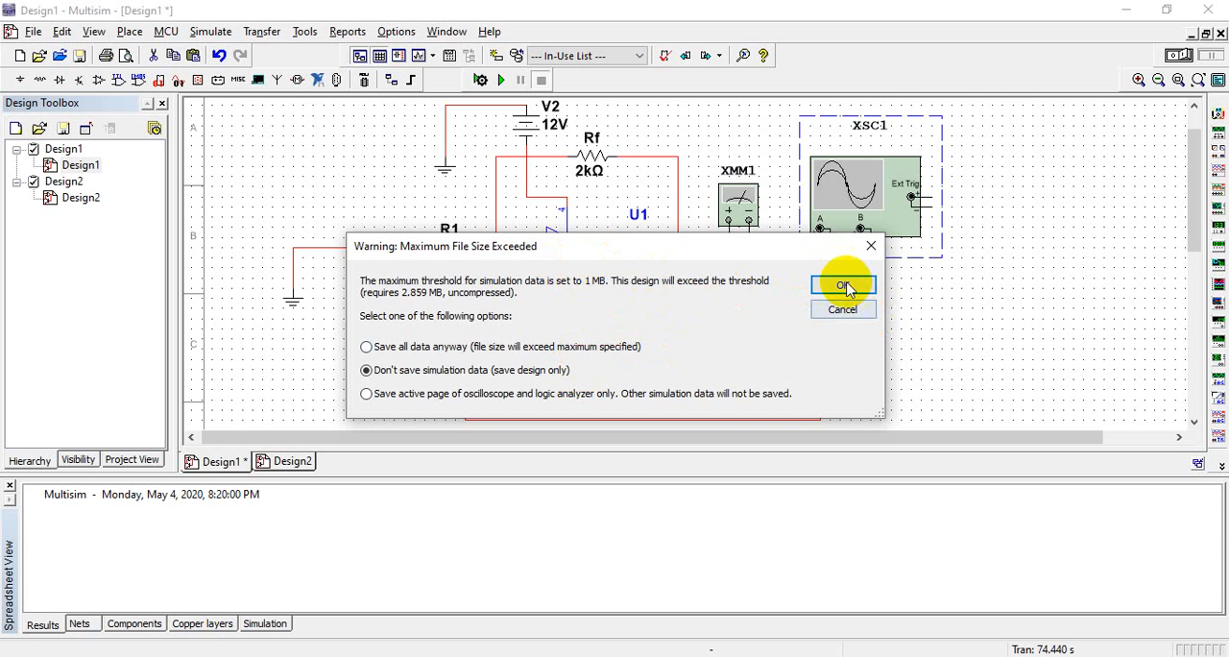
click(573, 350)
click(842, 285)
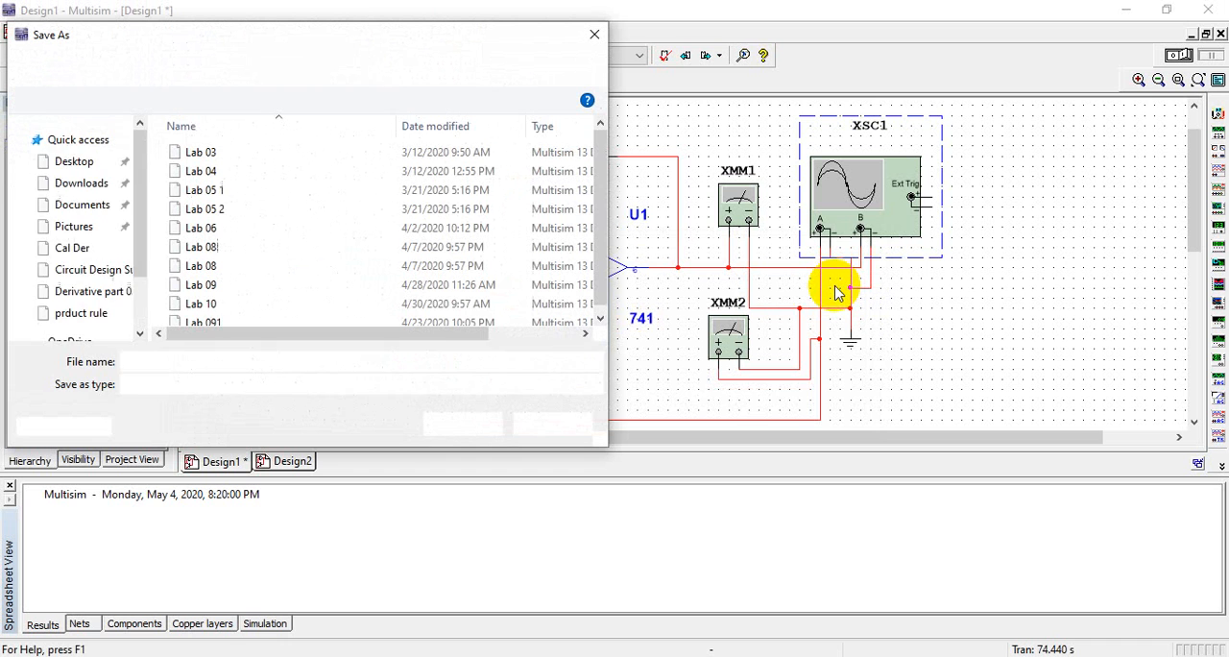
text(Lab N0 11 -1)
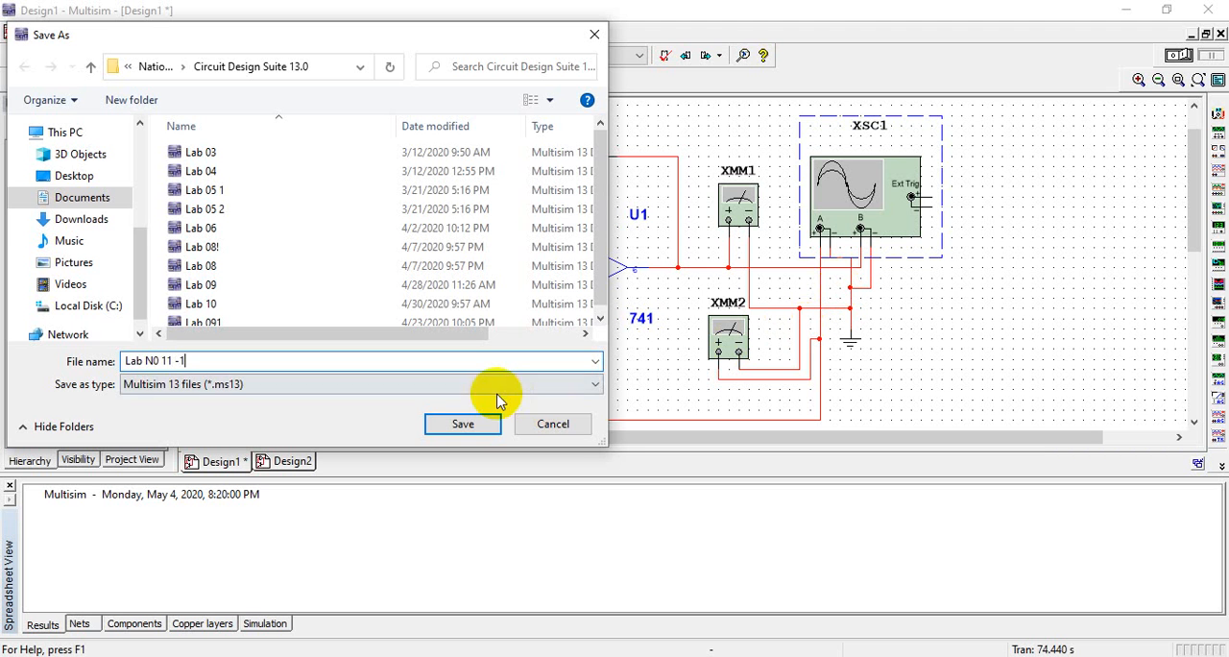
click(464, 424)
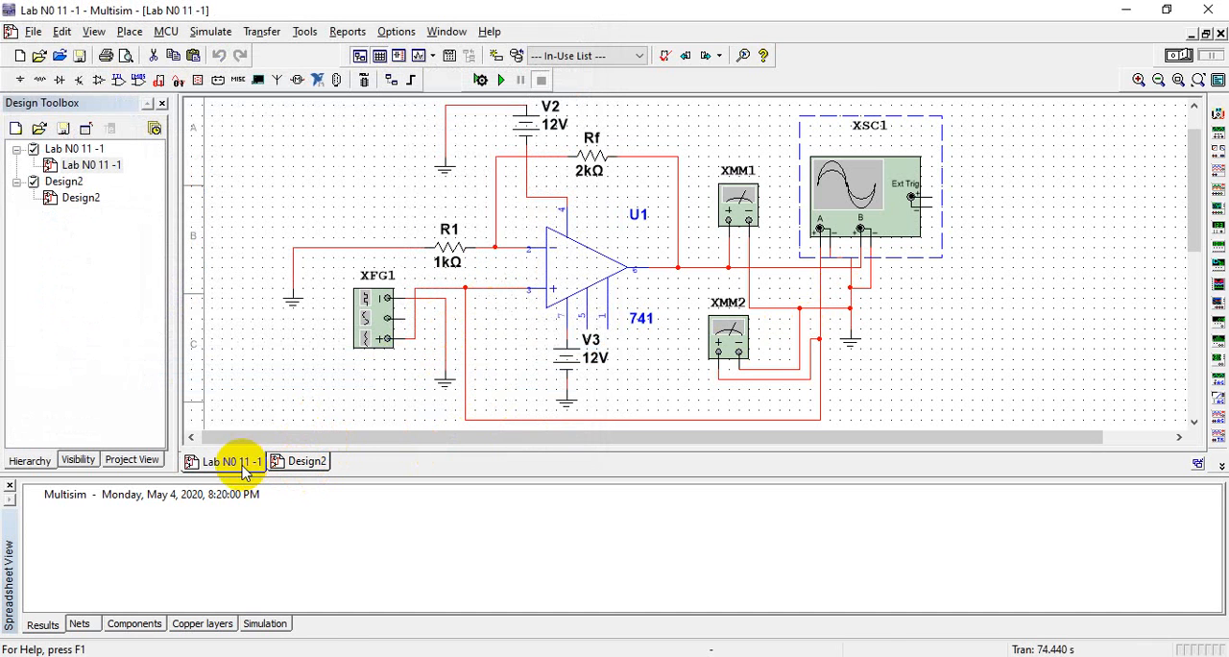
Copy the entire circuit from Lab N0 11 -1 into the blank Design2 sheet
click(607, 278)
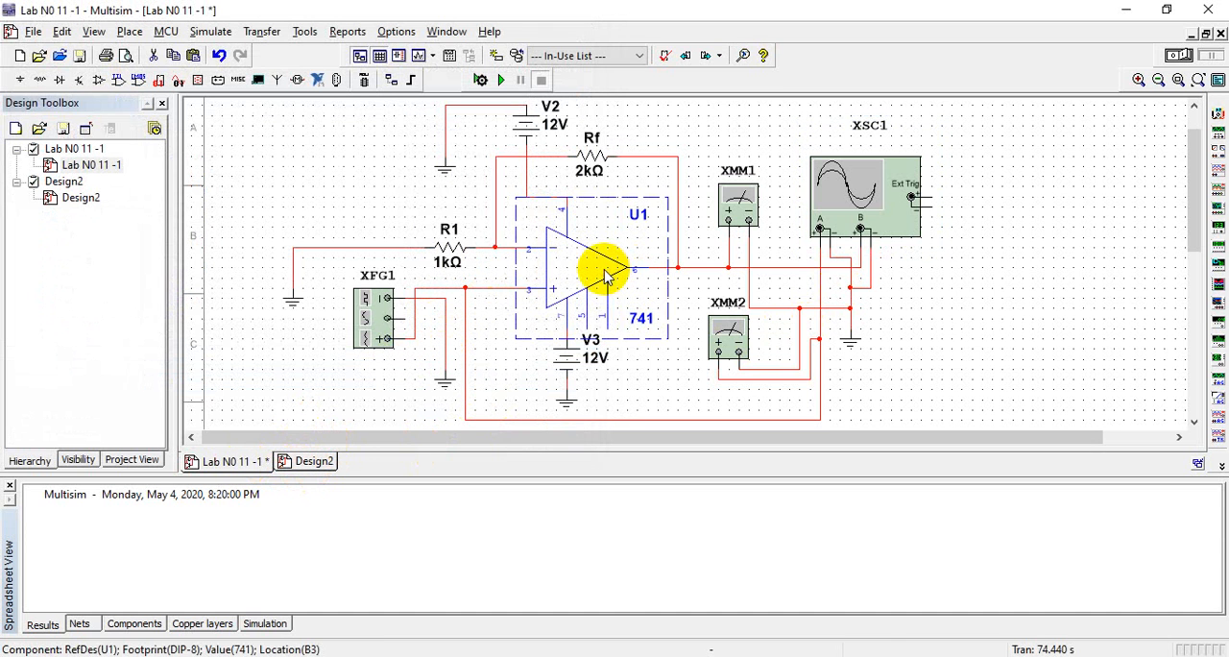
key(ctrl+a)
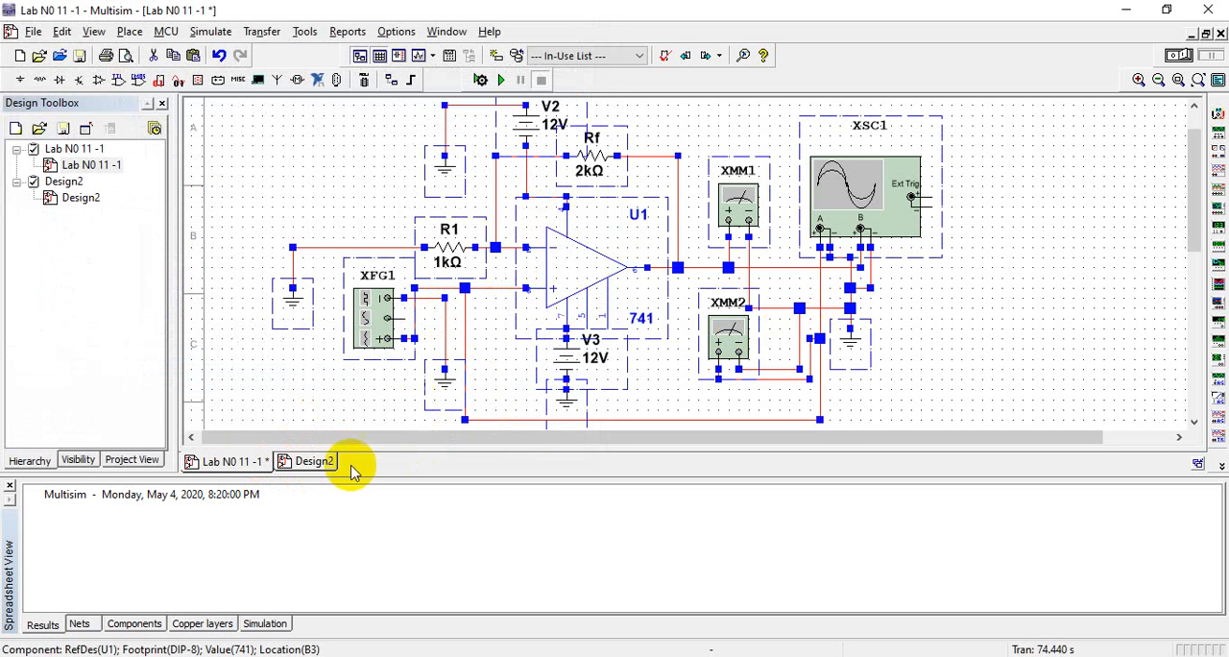
click(320, 407)
click(309, 461)
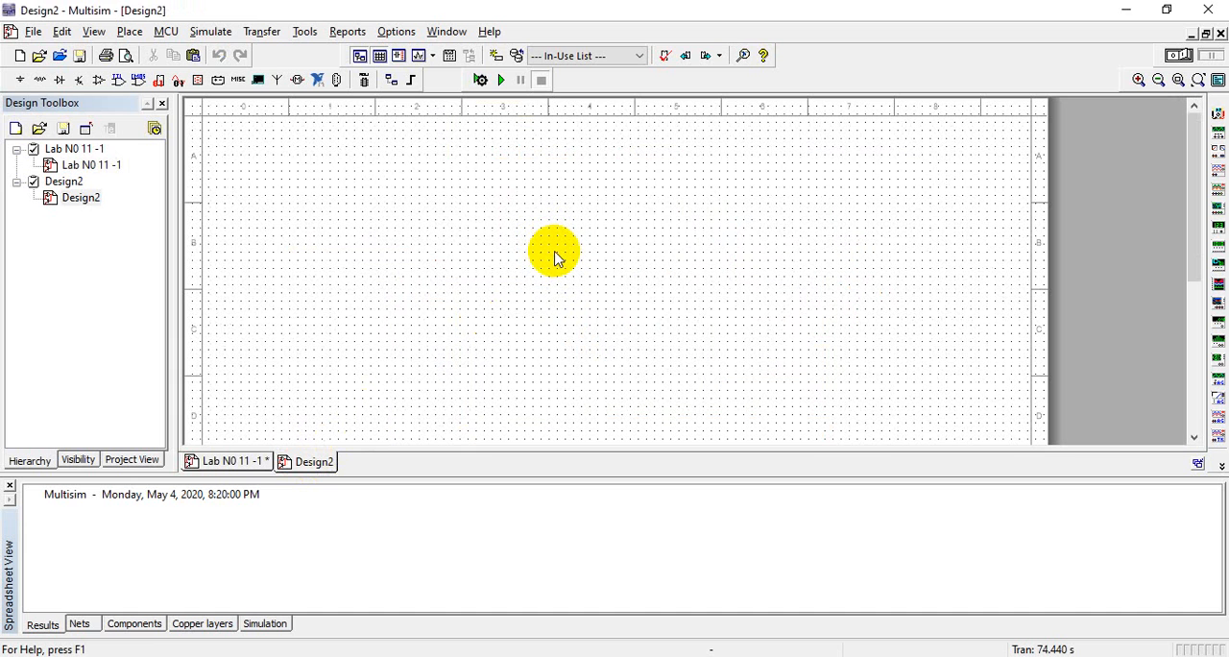
key(ctrl+v)
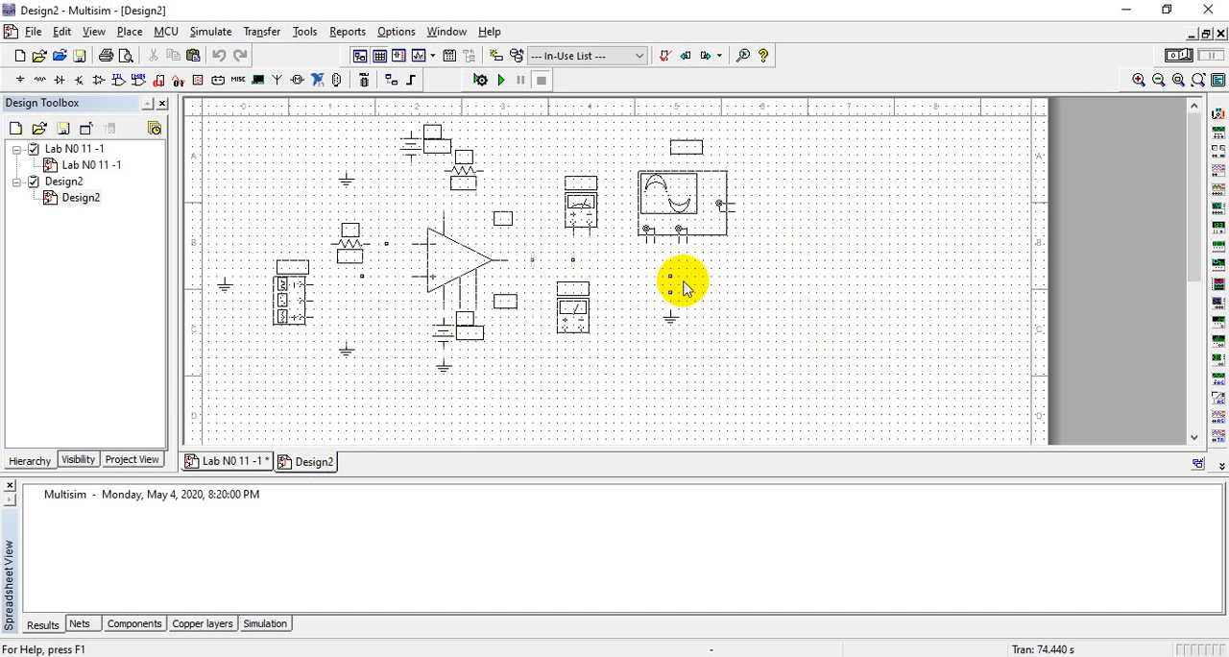
click(706, 296)
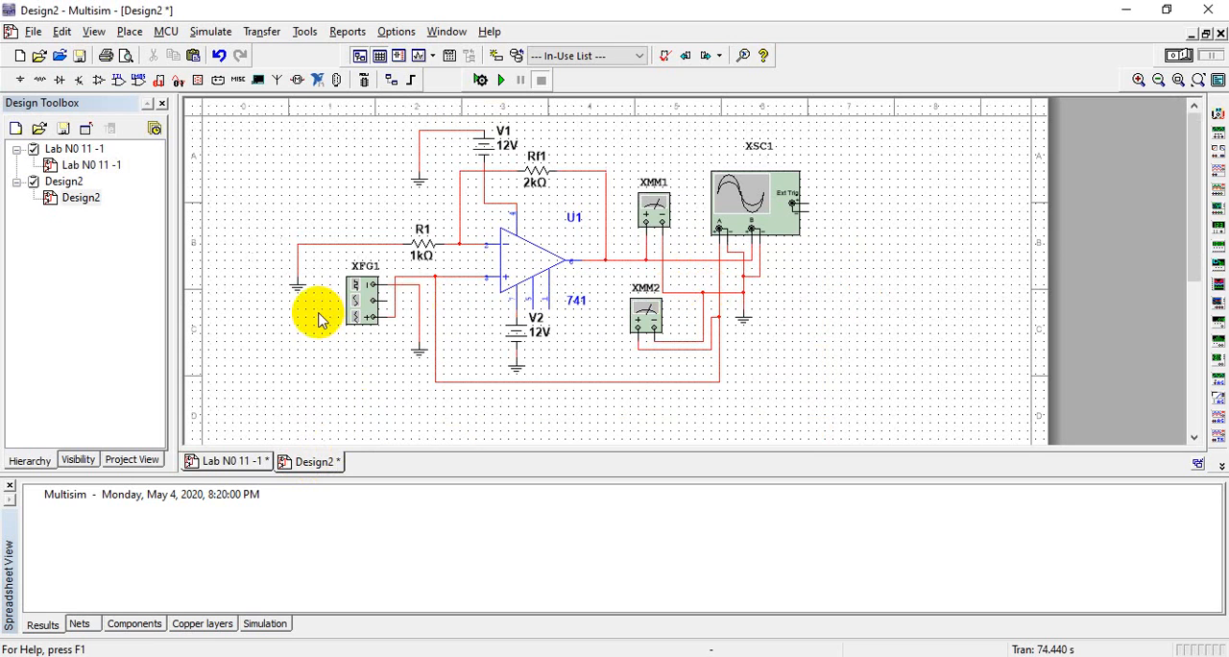
Delete the wire linking function generator XFG1's positive terminal to the op-amp's non-inverting input node
click(407, 278)
drag(406, 278, 405, 276)
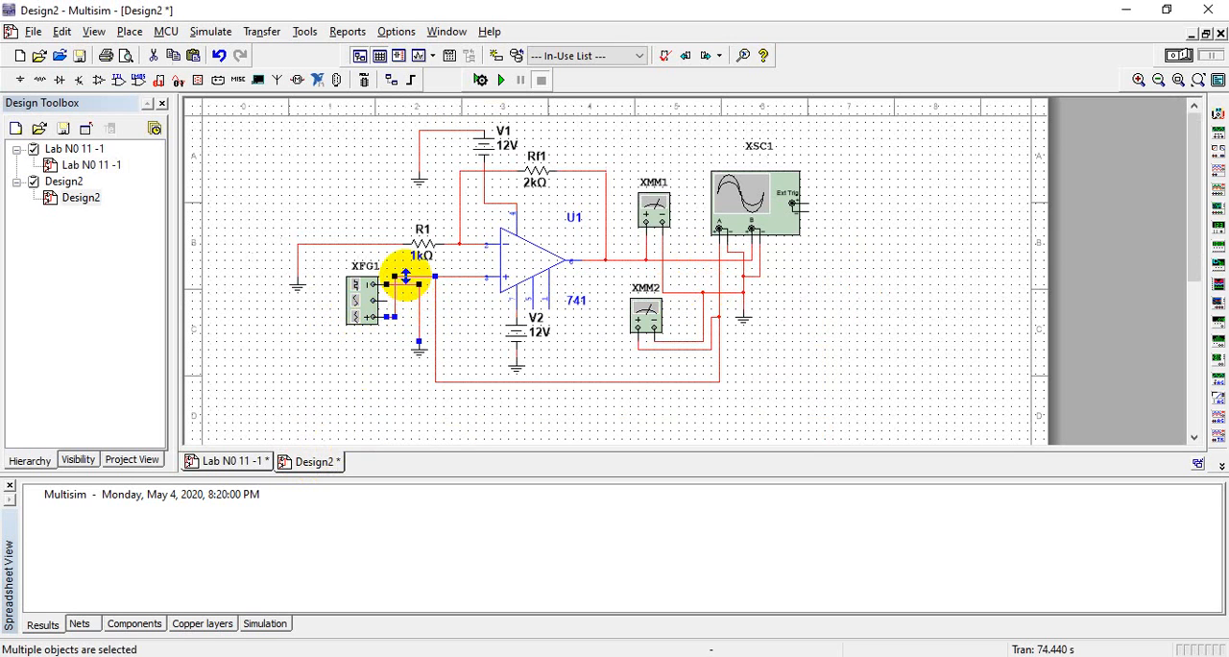
click(491, 311)
click(418, 278)
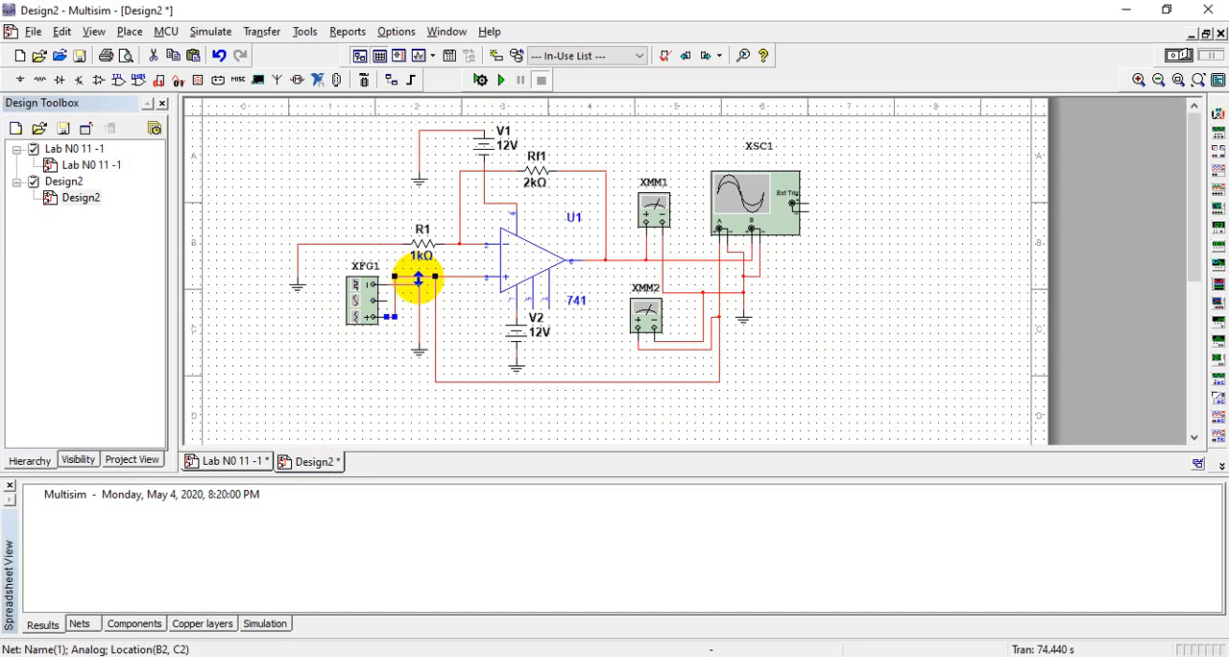
key(Delete)
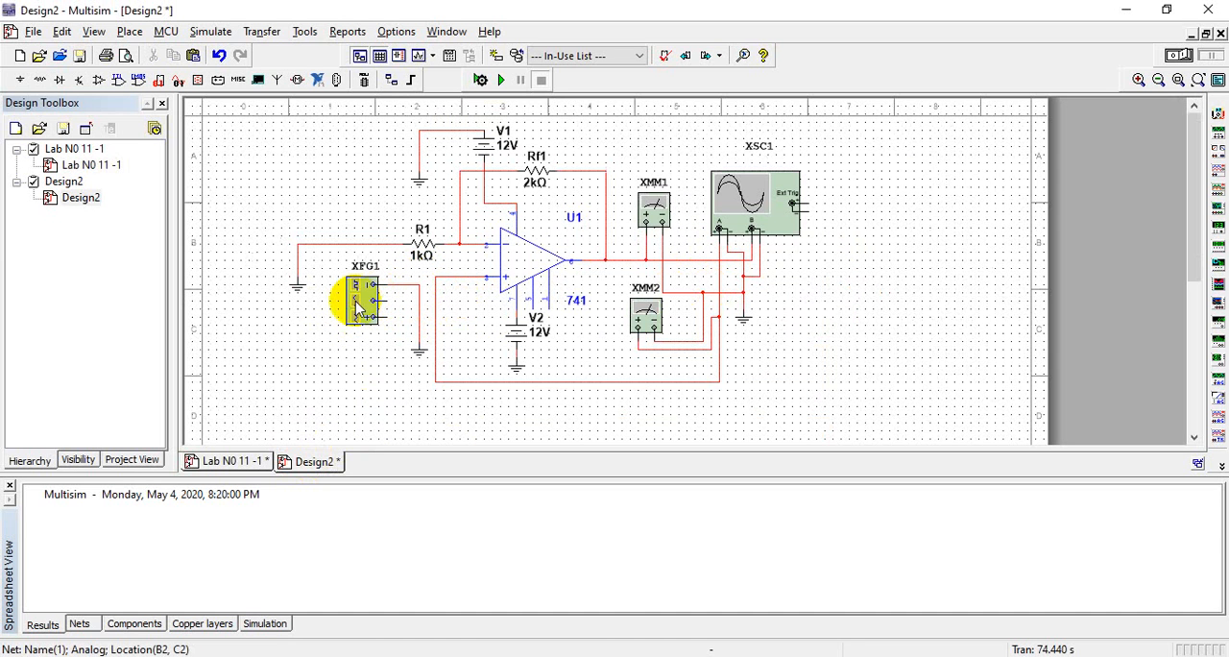
Move function generator XFG1 and its ground symbol farther left, away from resistor R1
drag(355, 302, 255, 269)
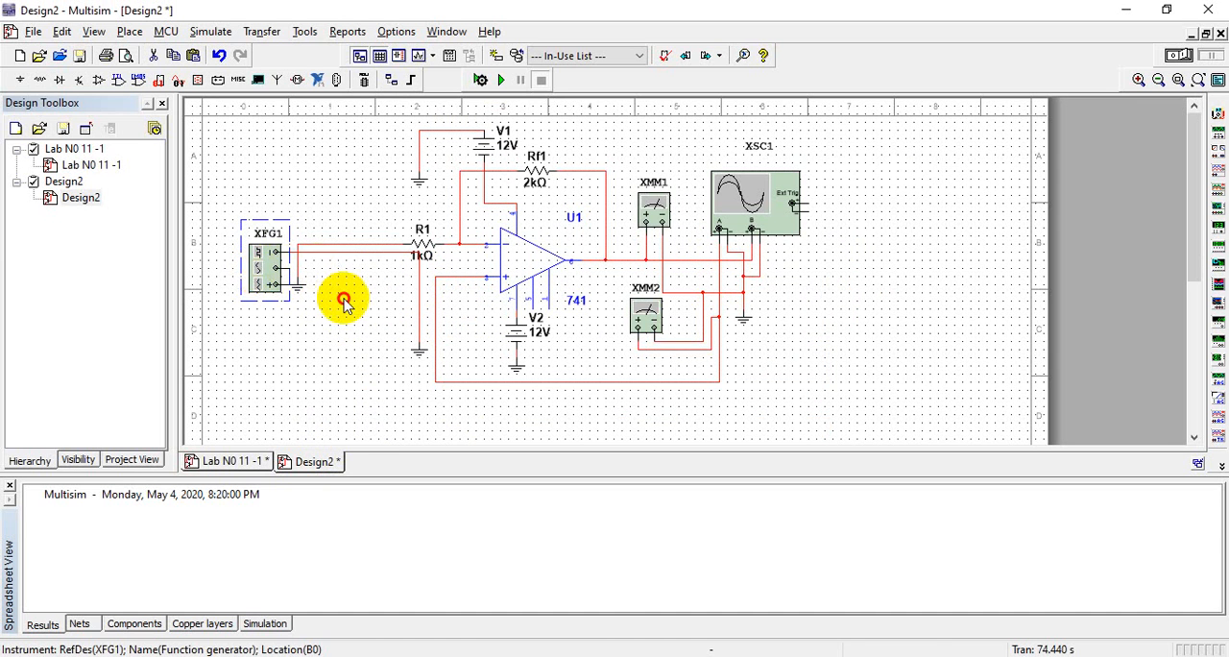
click(415, 352)
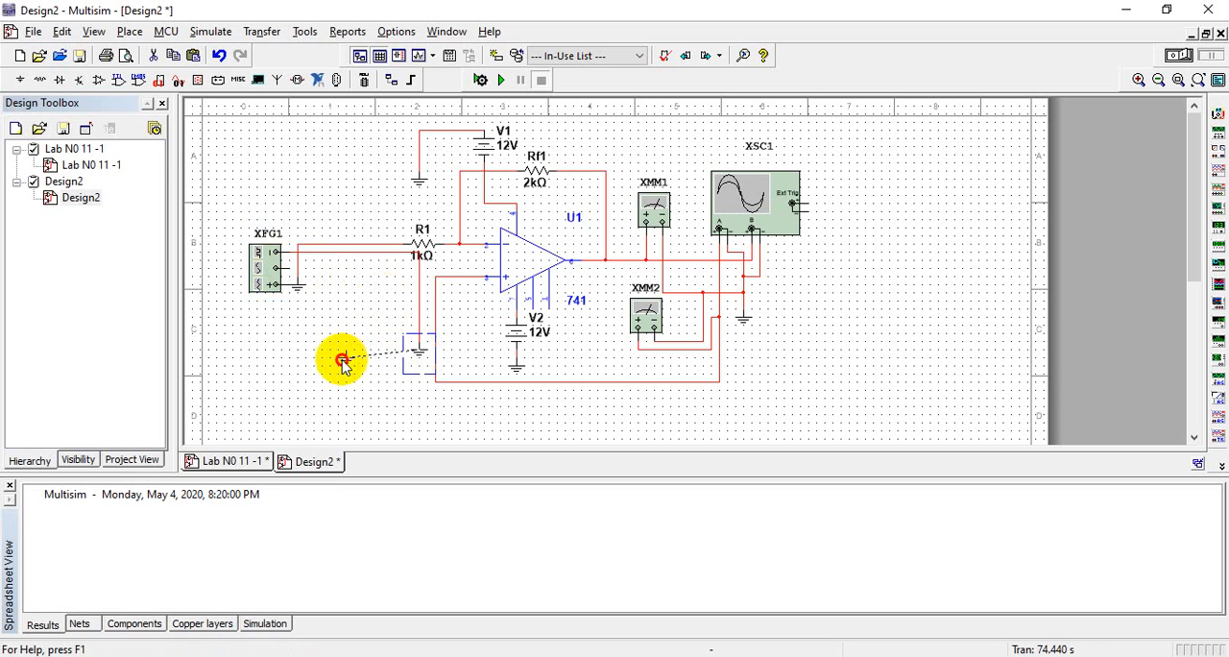
drag(342, 362, 339, 362)
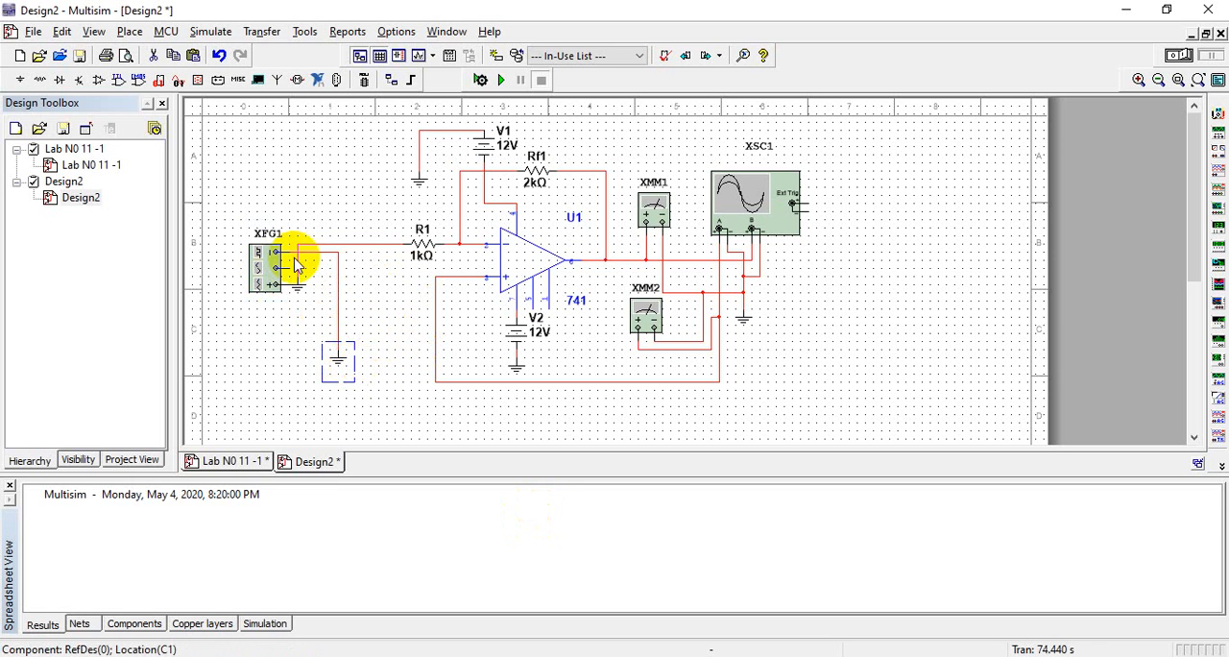
Delete the wire between R1 and its ground, and move that ground symbol below R1
click(345, 254)
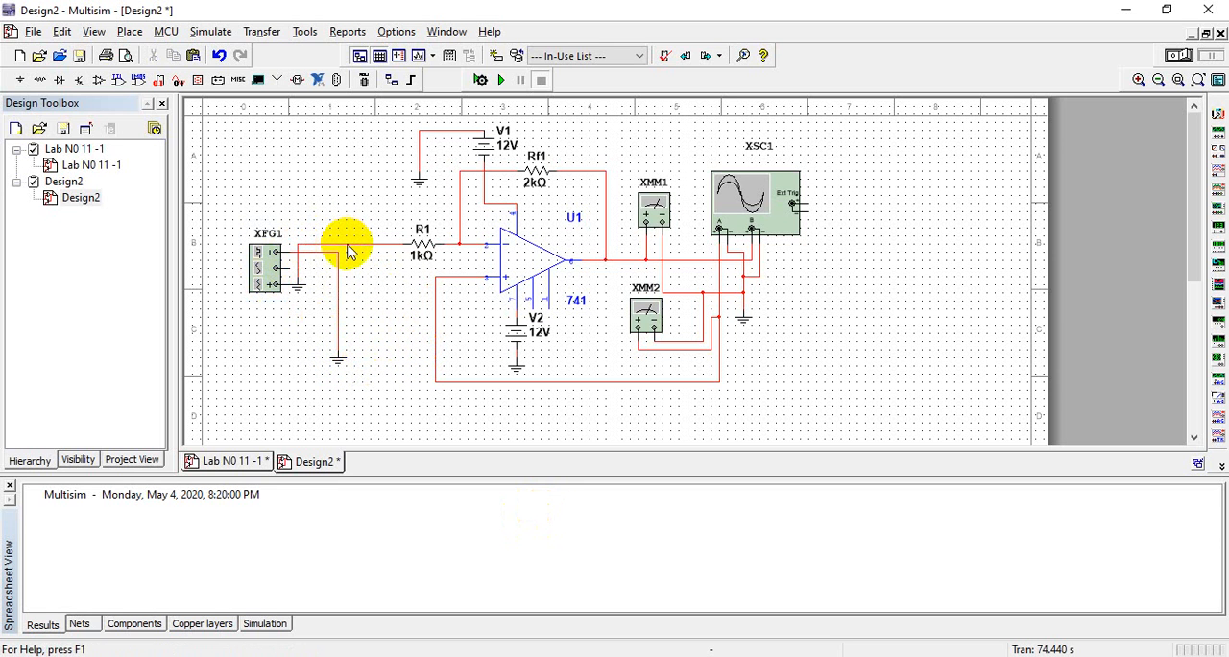
click(350, 252)
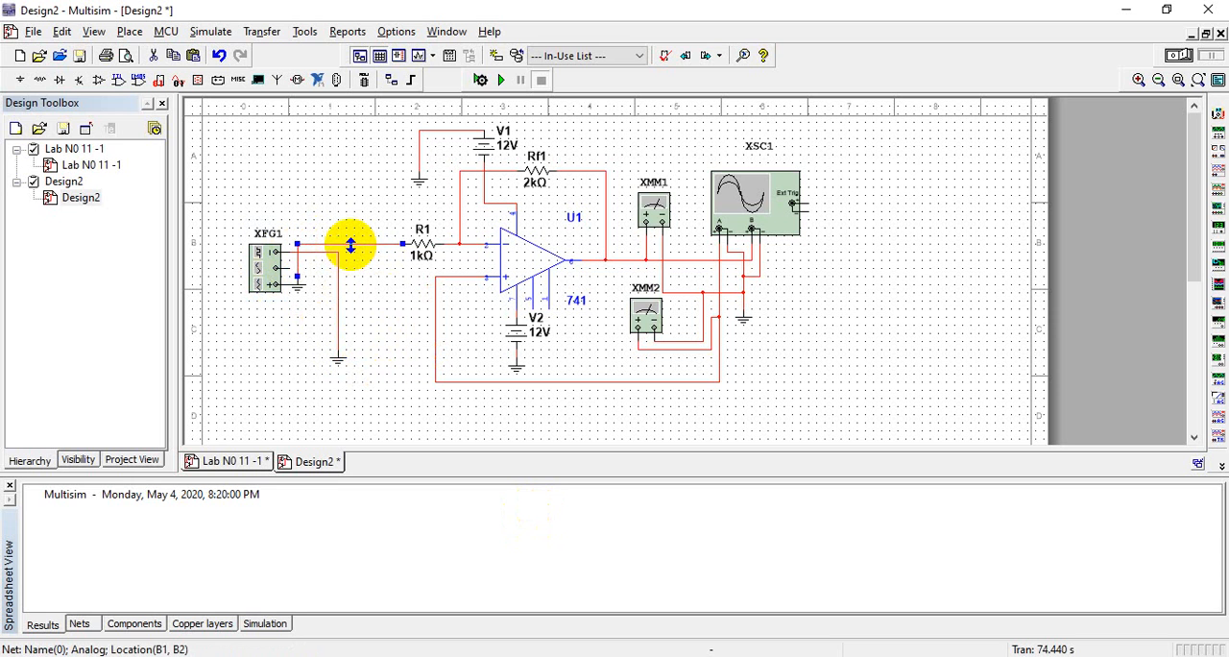
key(Delete)
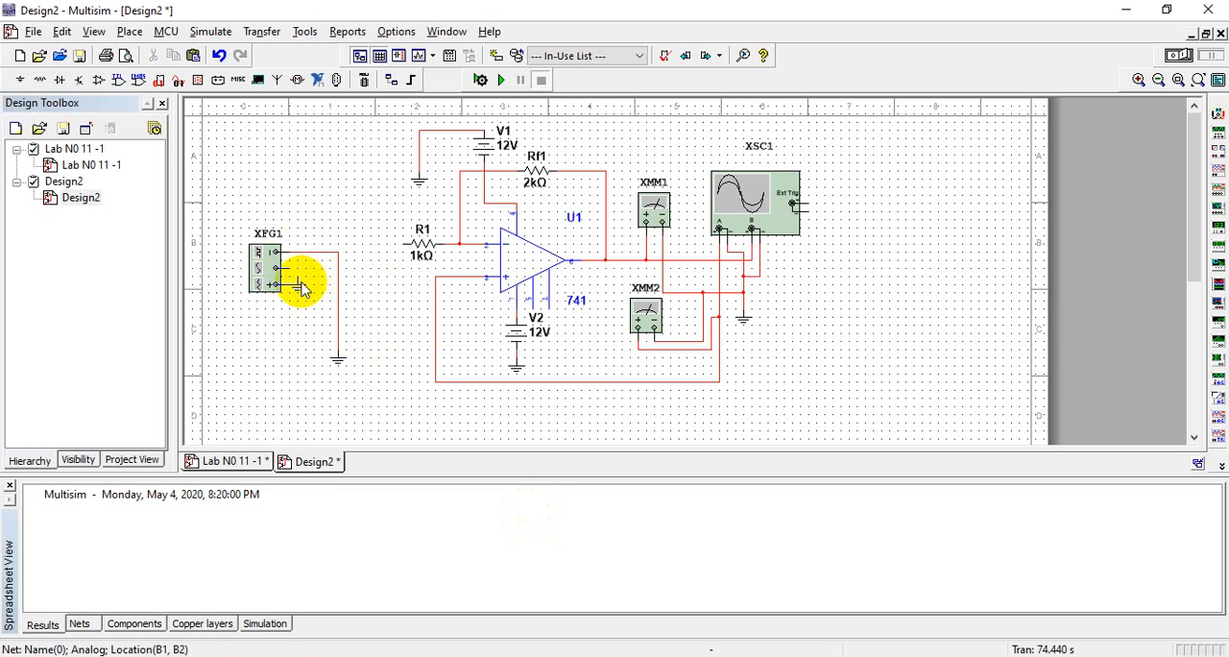
drag(300, 281, 406, 319)
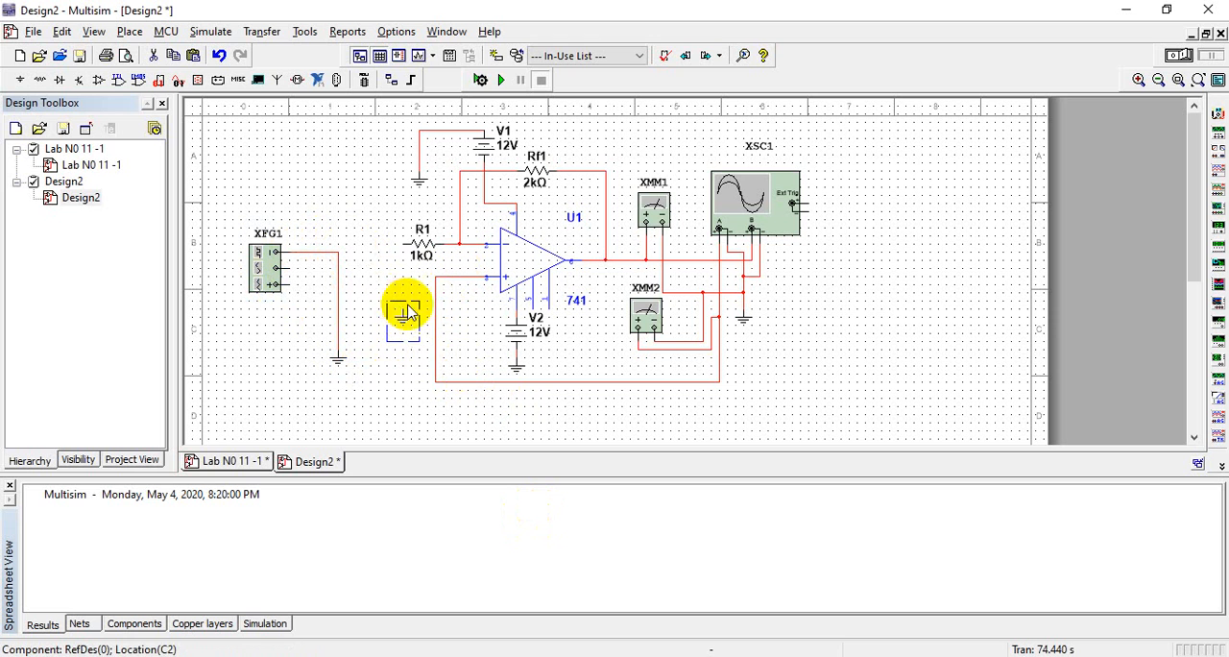
click(443, 302)
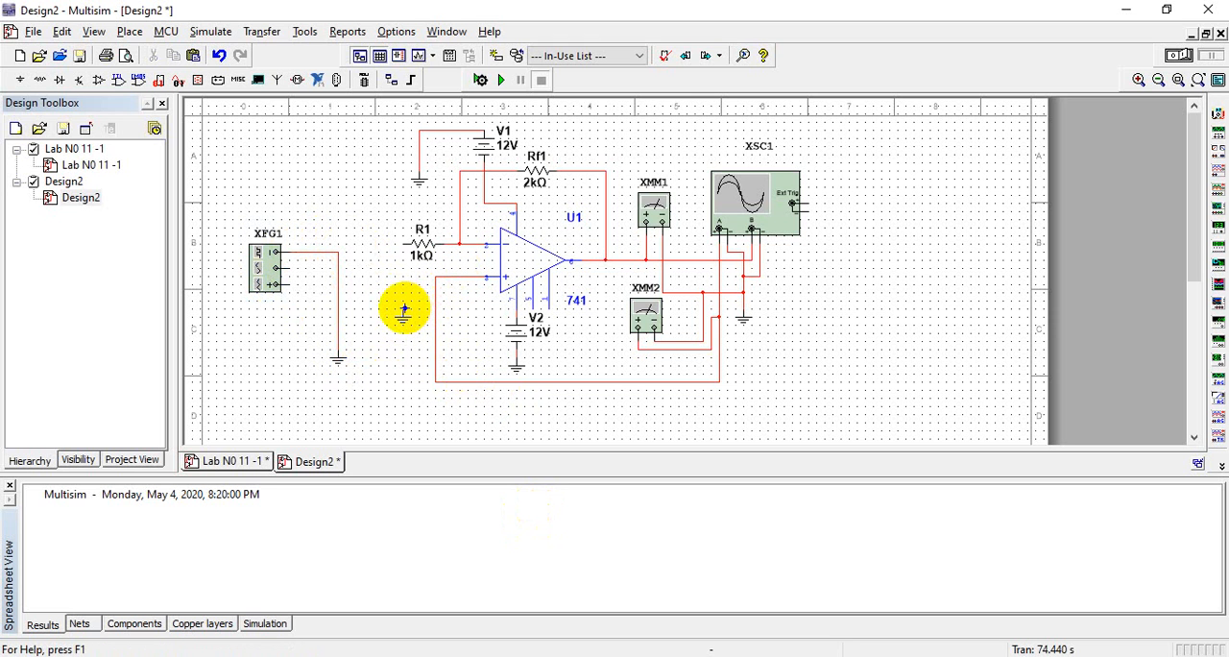
Ground the op-amp's non-inverting input and delete the wire running from it to oscilloscope Channel A
click(404, 307)
click(438, 281)
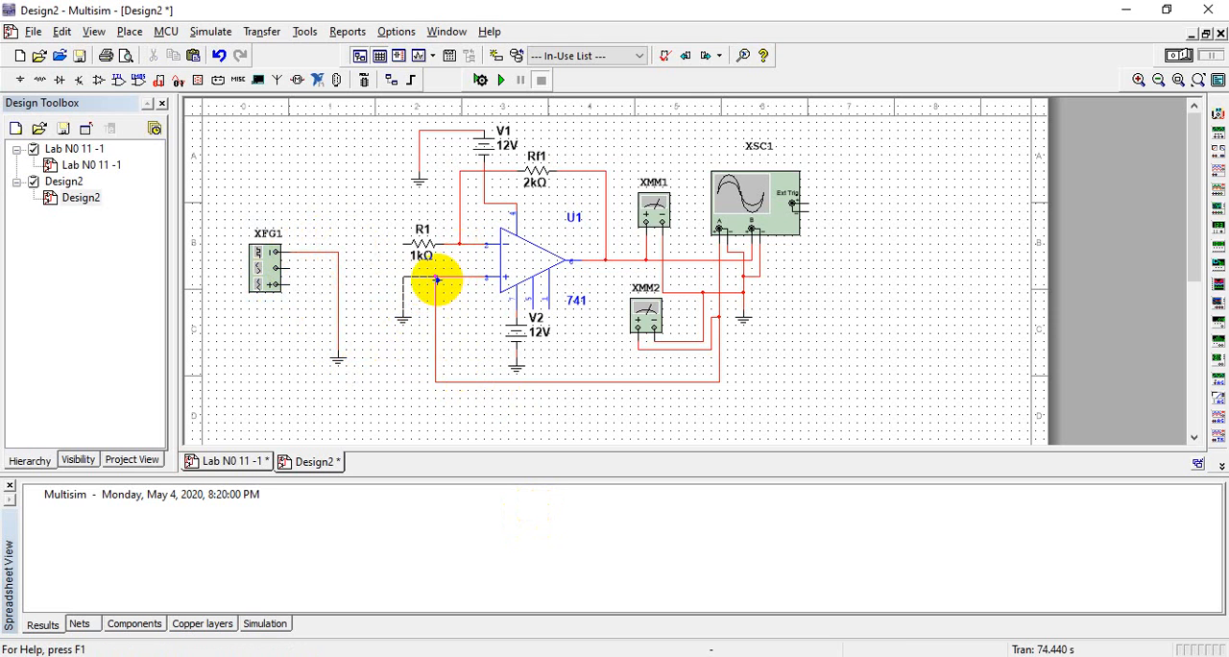
click(434, 298)
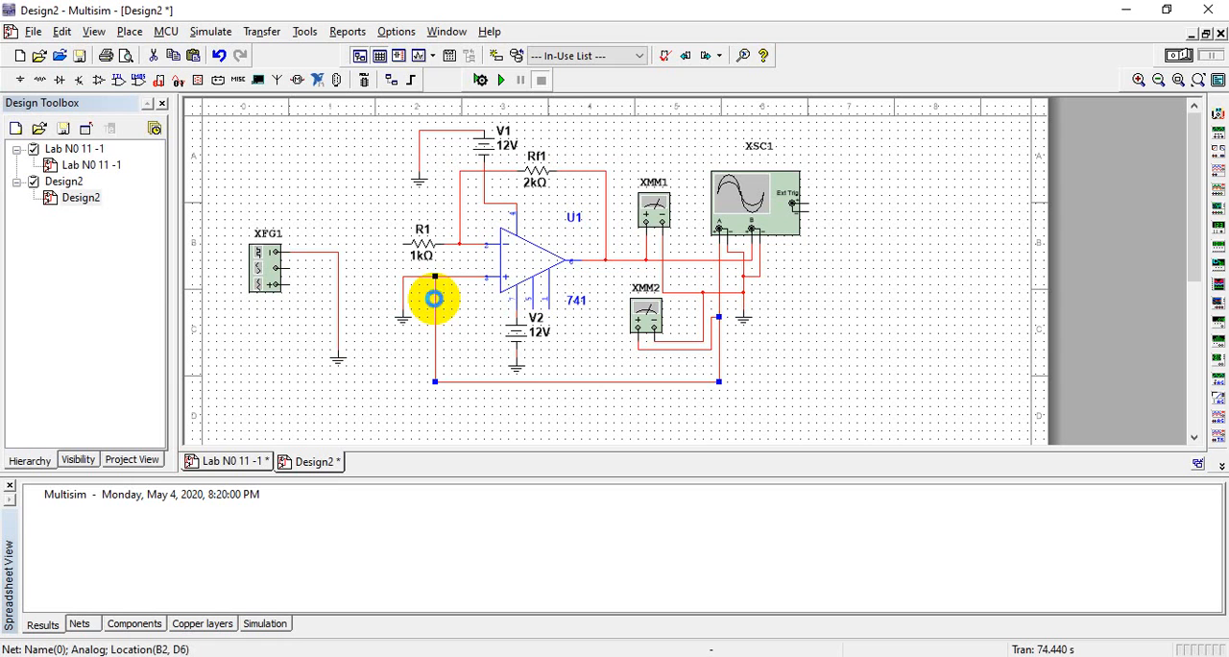
key(Delete)
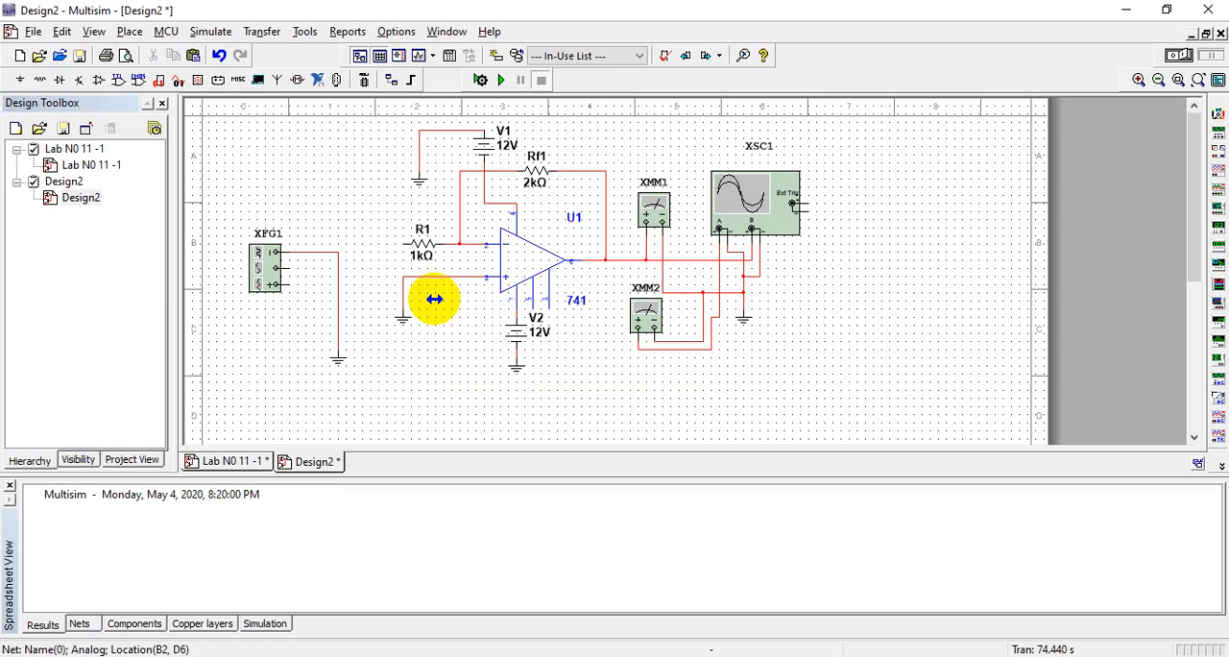
Wire XFG1's positive terminal to the oscilloscope Channel A and XMM2 junction, and connect R1's free end to that wire
click(287, 285)
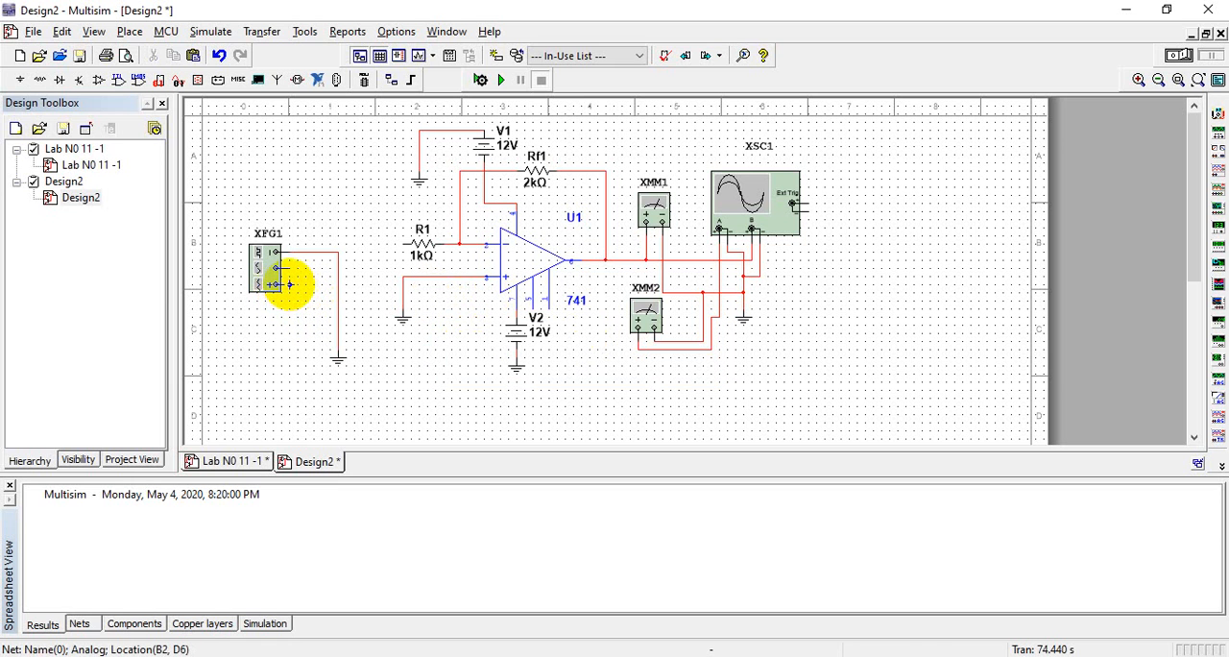
click(720, 318)
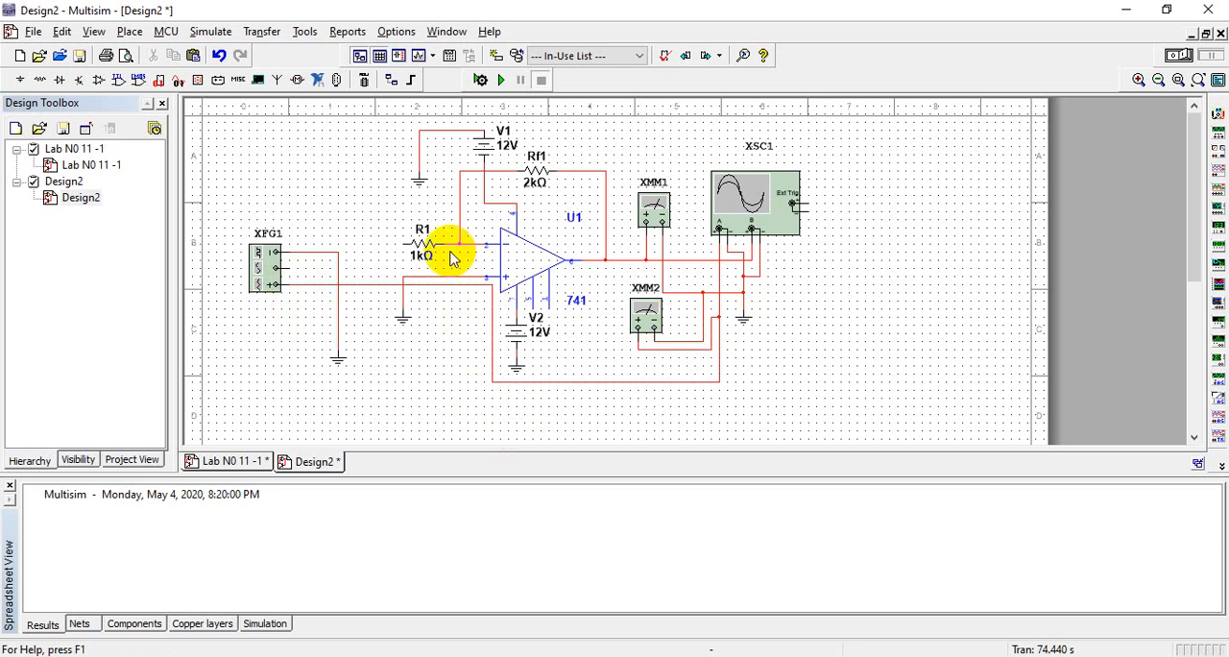
click(403, 244)
click(361, 284)
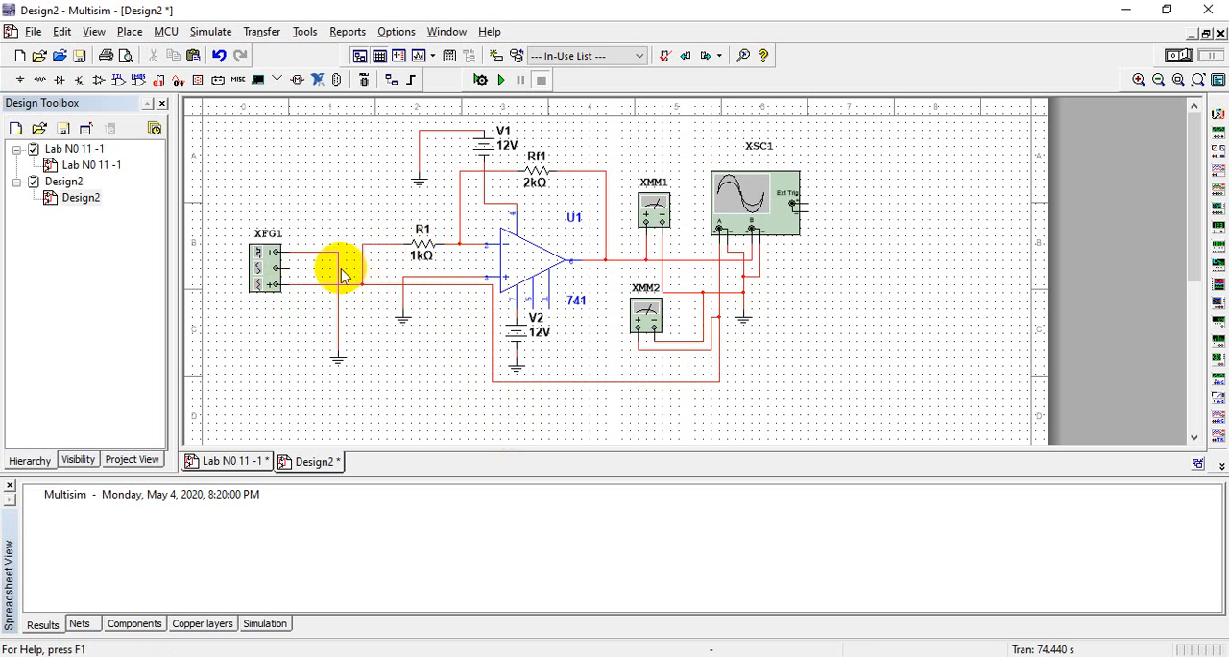
Reconnect the generator's ground from XFG1's negative terminal to its common terminal, and run the simulation
click(339, 268)
key(Delete)
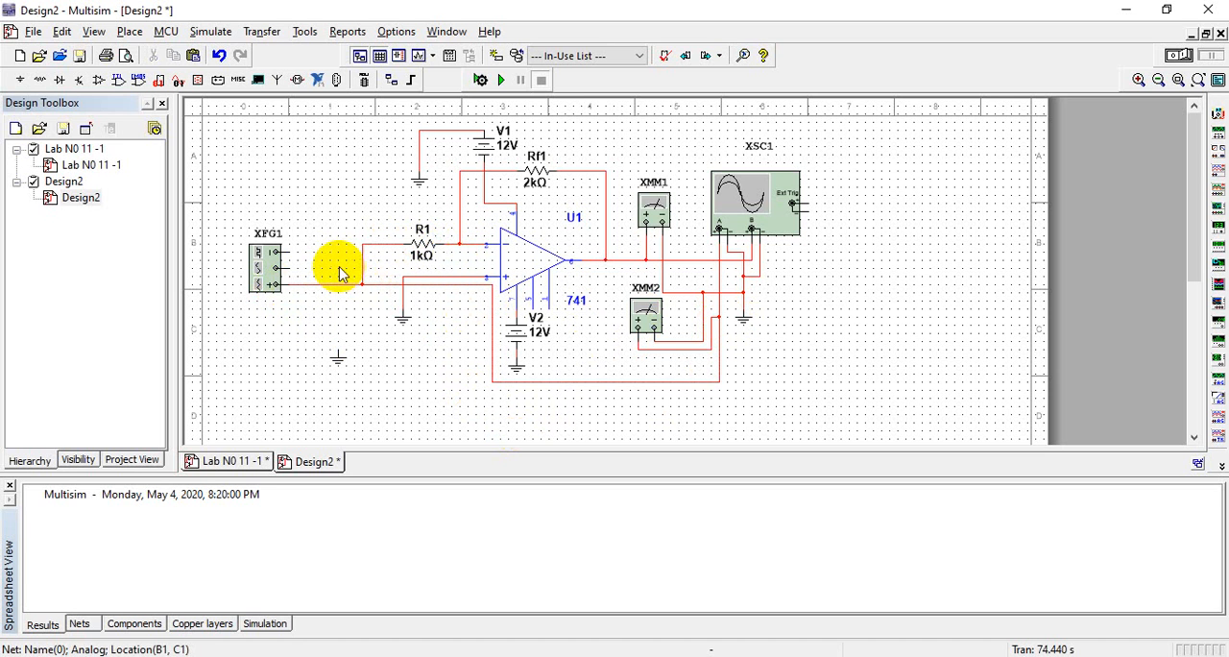
click(285, 268)
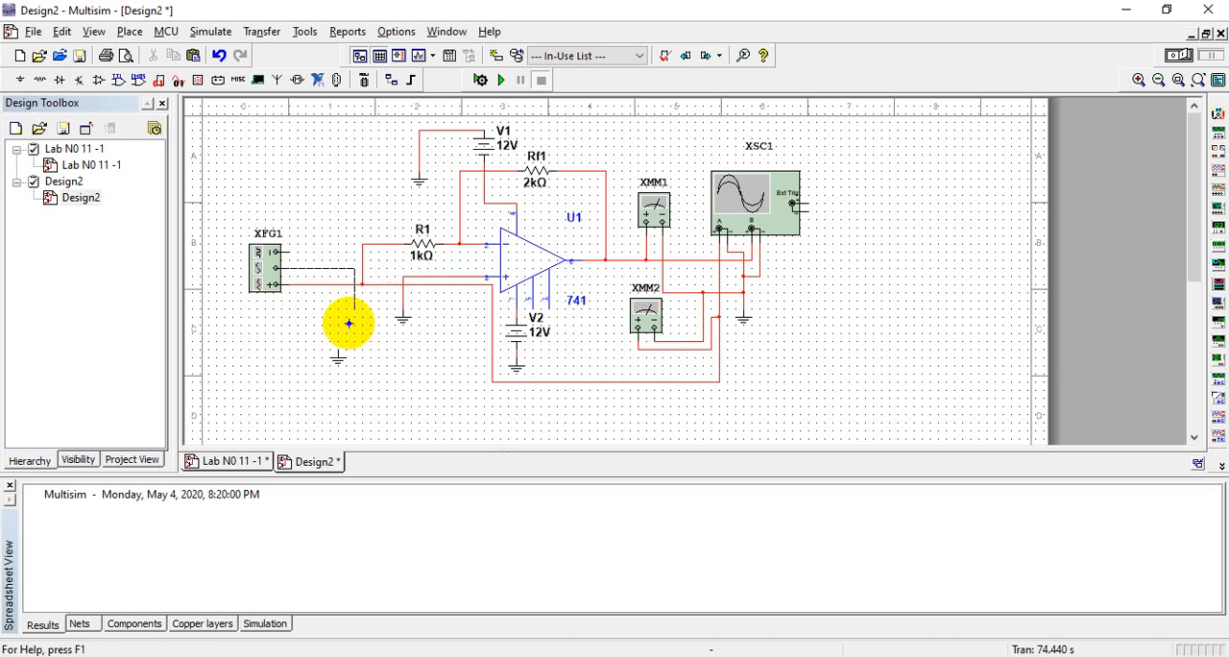
click(337, 353)
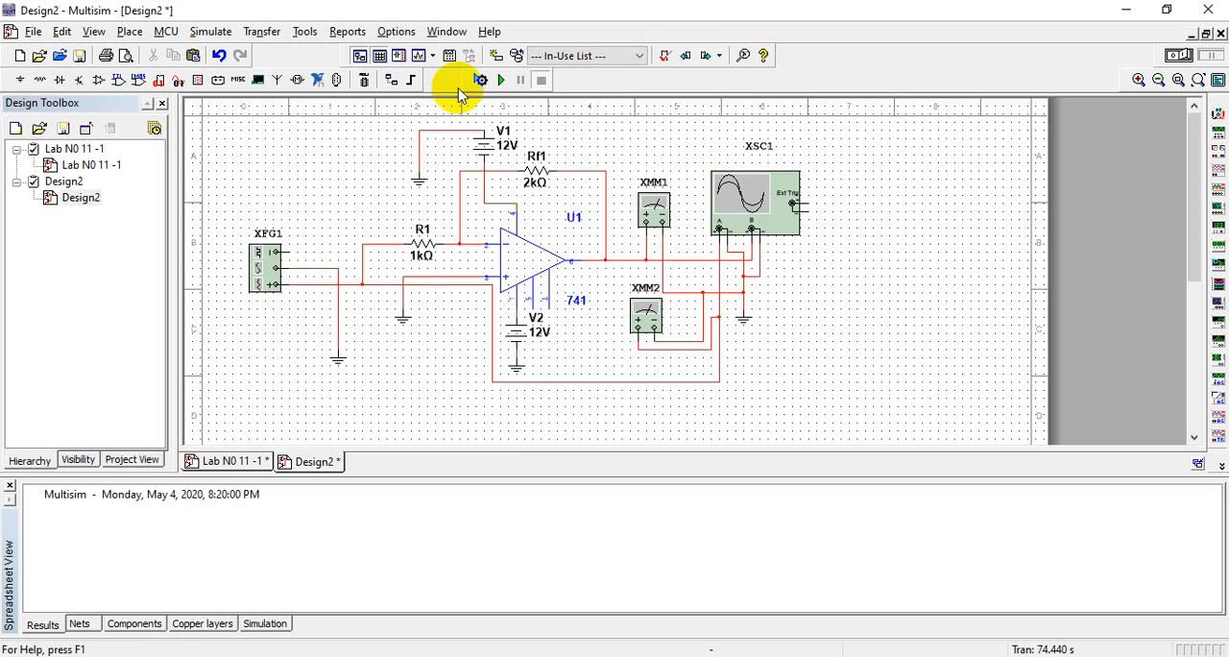
click(500, 82)
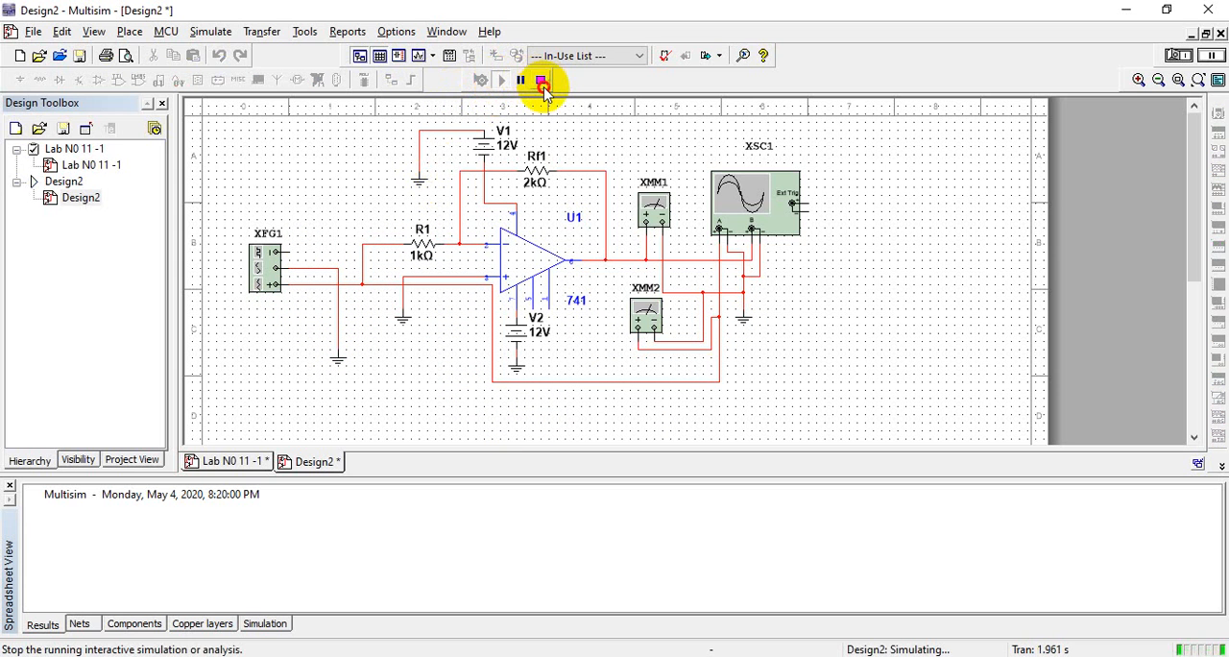
Stop the running simulation of the inverting amplifier
click(541, 80)
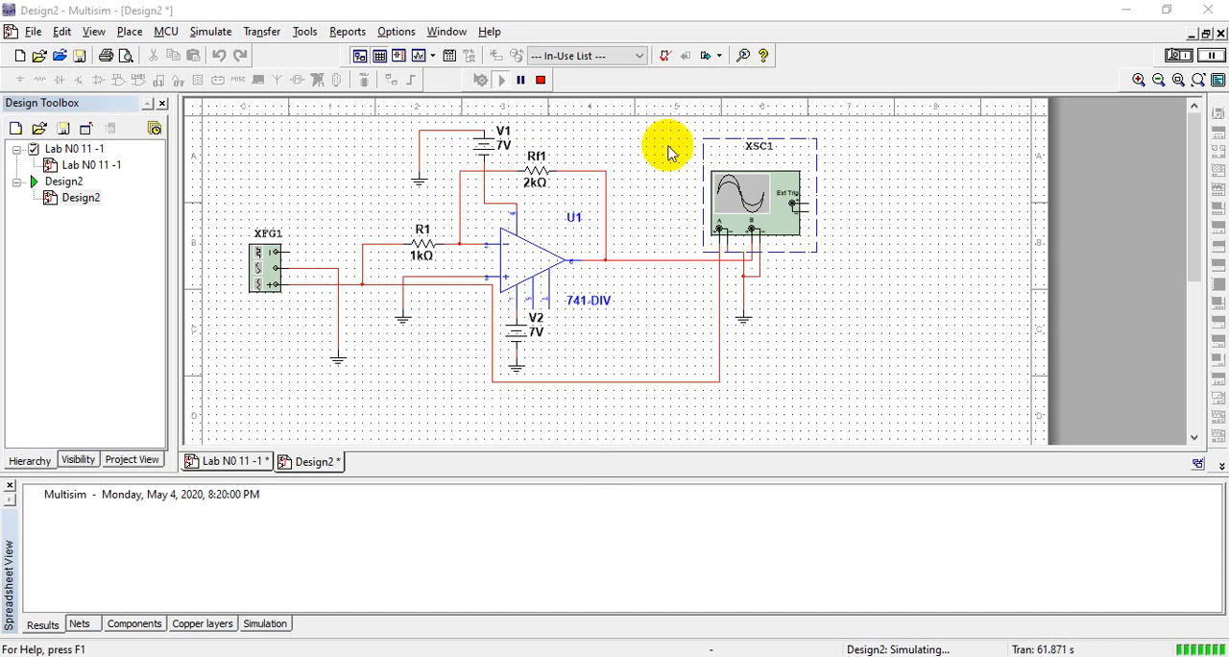
Open oscilloscope XSC1 and set its Channel A scale to 2 V/Div
double_click(756, 194)
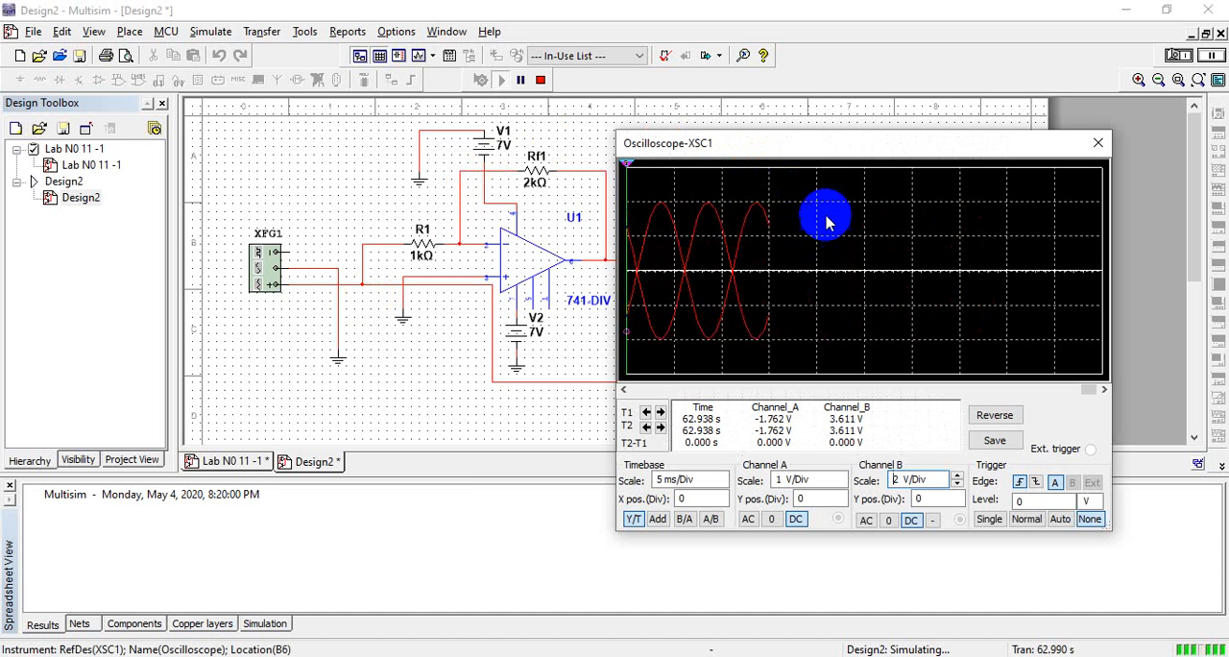
drag(836, 159, 943, 206)
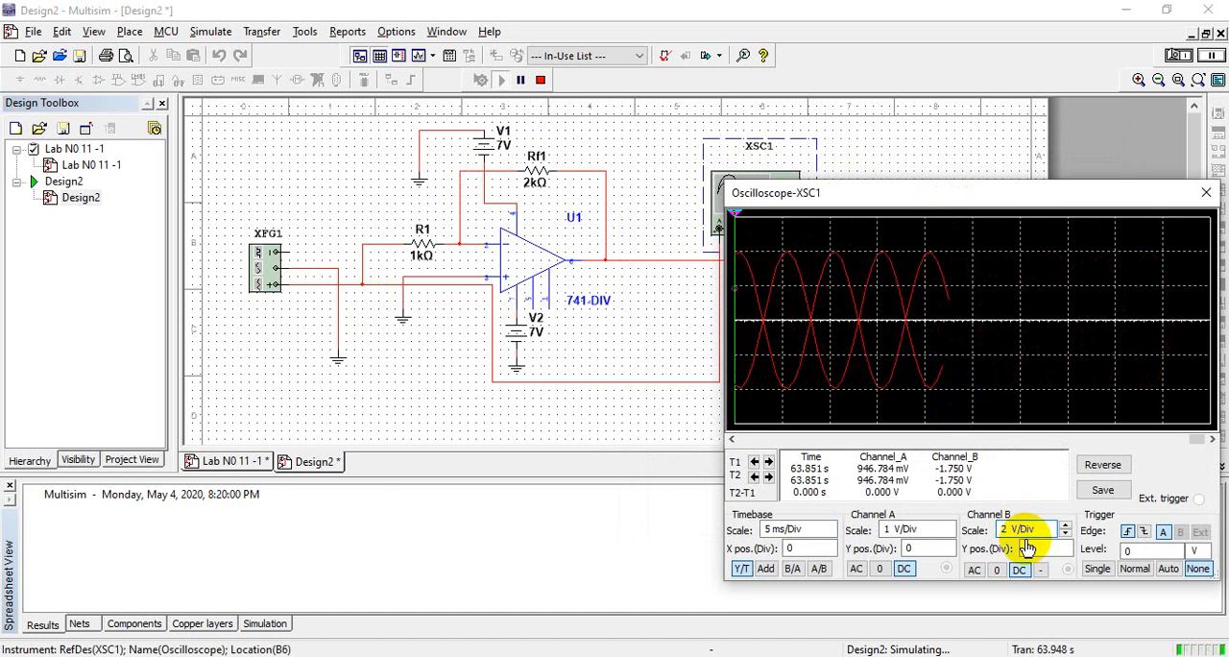
click(930, 530)
click(947, 534)
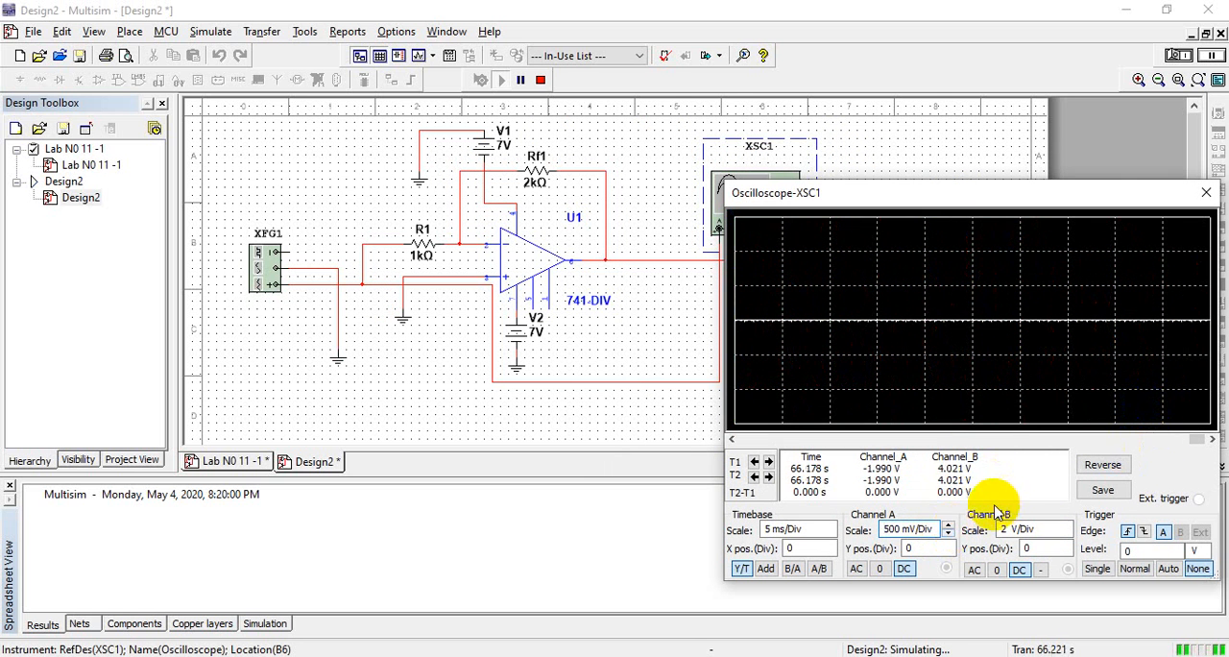
click(946, 526)
click(946, 526)
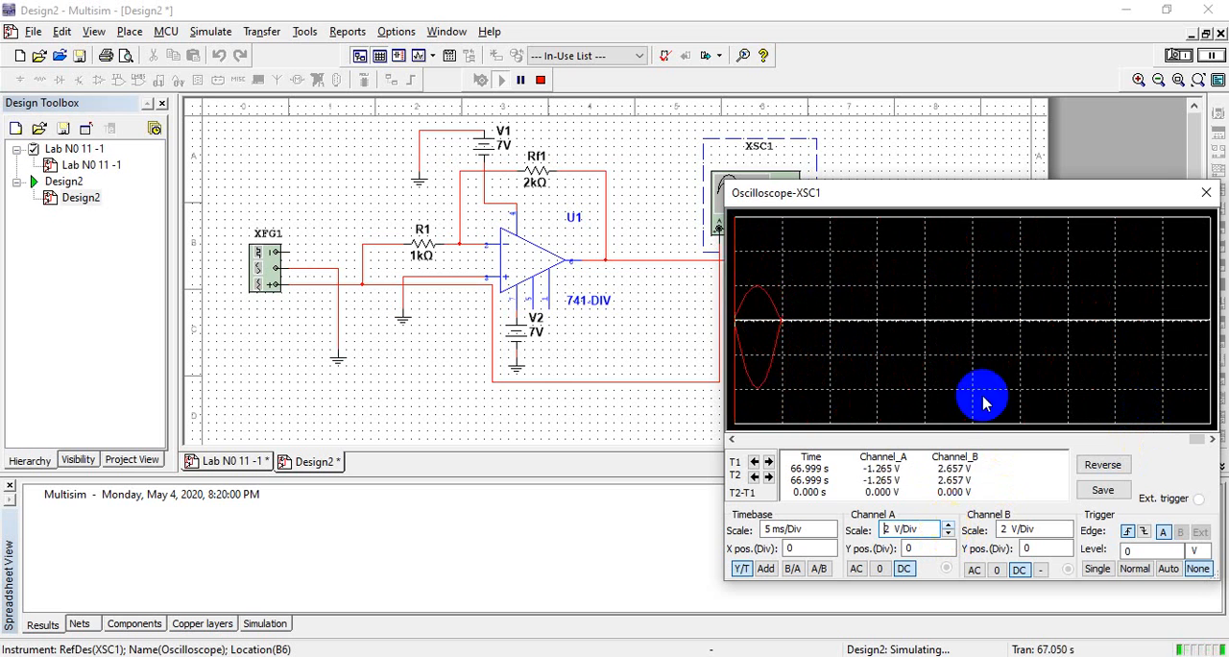
Scroll back through the oscilloscope traces to compare input and output waveforms, and close the oscilloscope
drag(1111, 192, 974, 108)
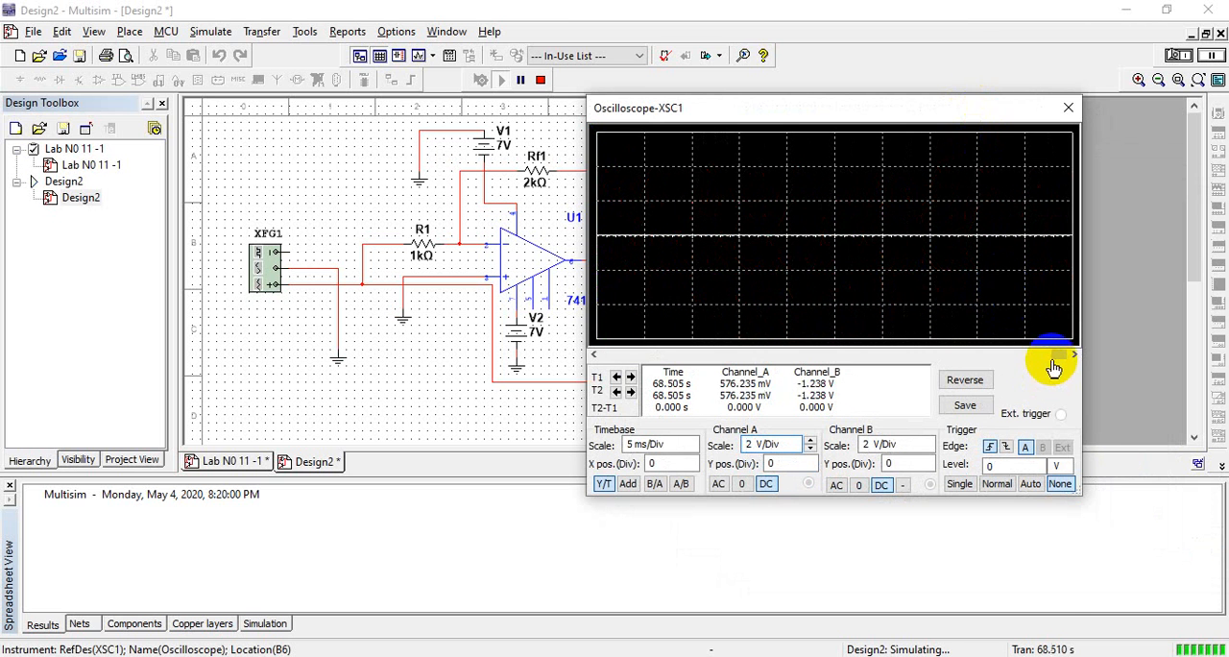
drag(1056, 357, 1054, 360)
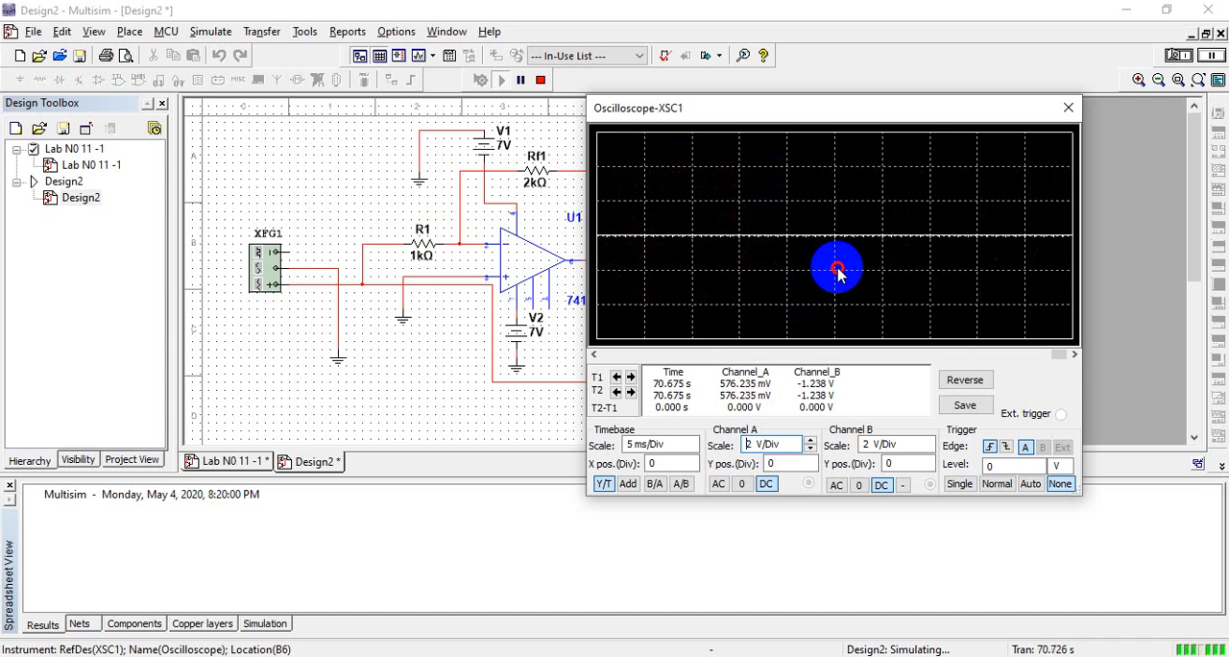
click(1062, 354)
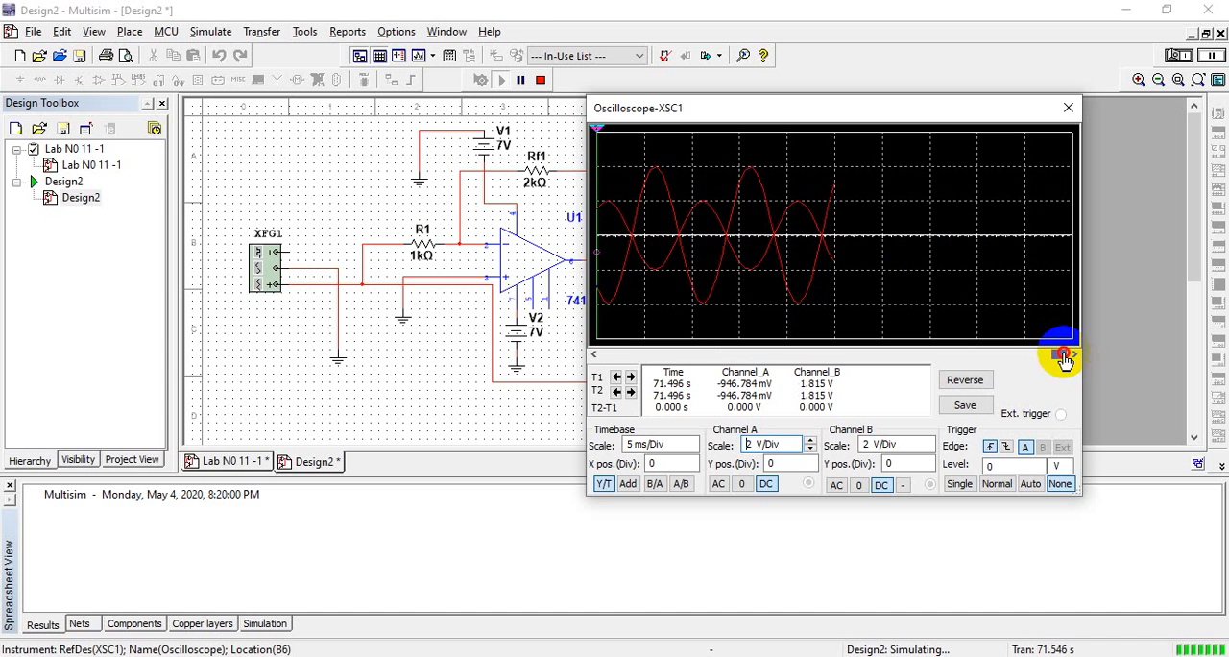
drag(1062, 358, 1038, 351)
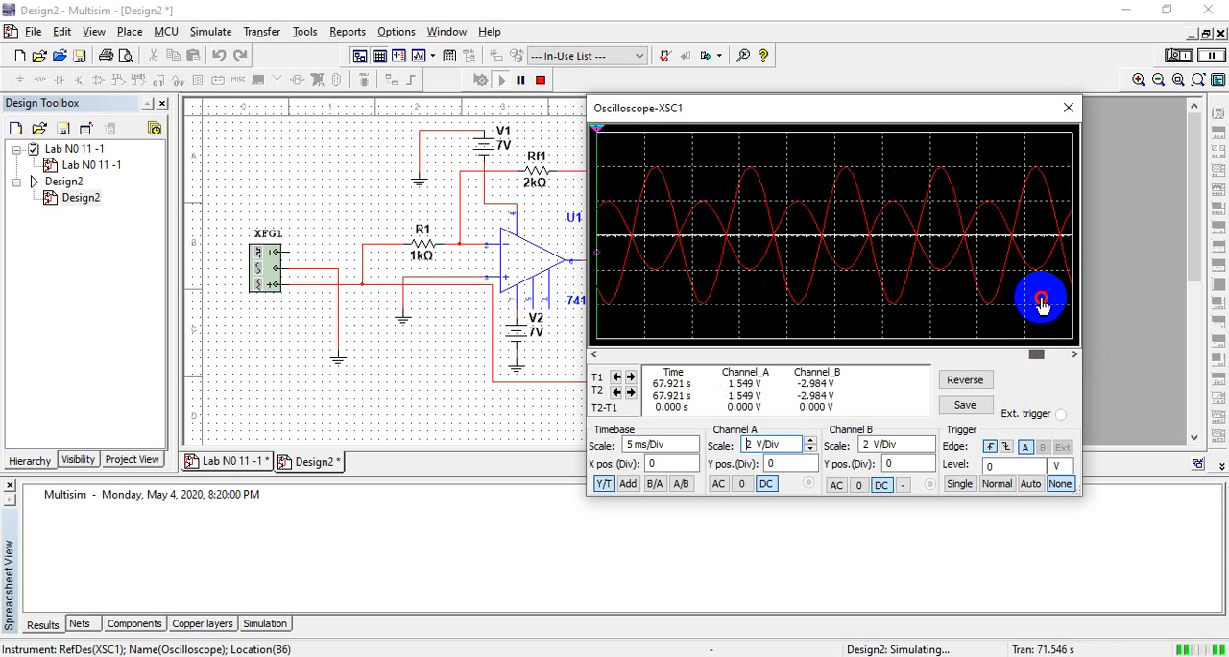
drag(1042, 304, 1038, 282)
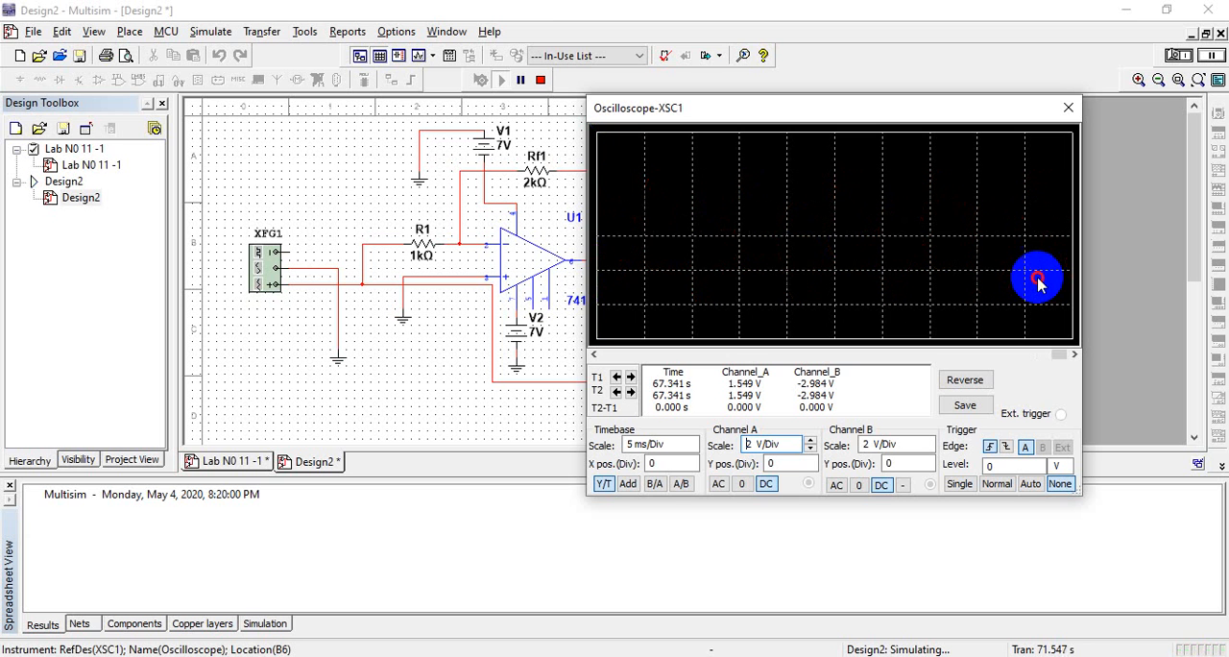
click(1068, 108)
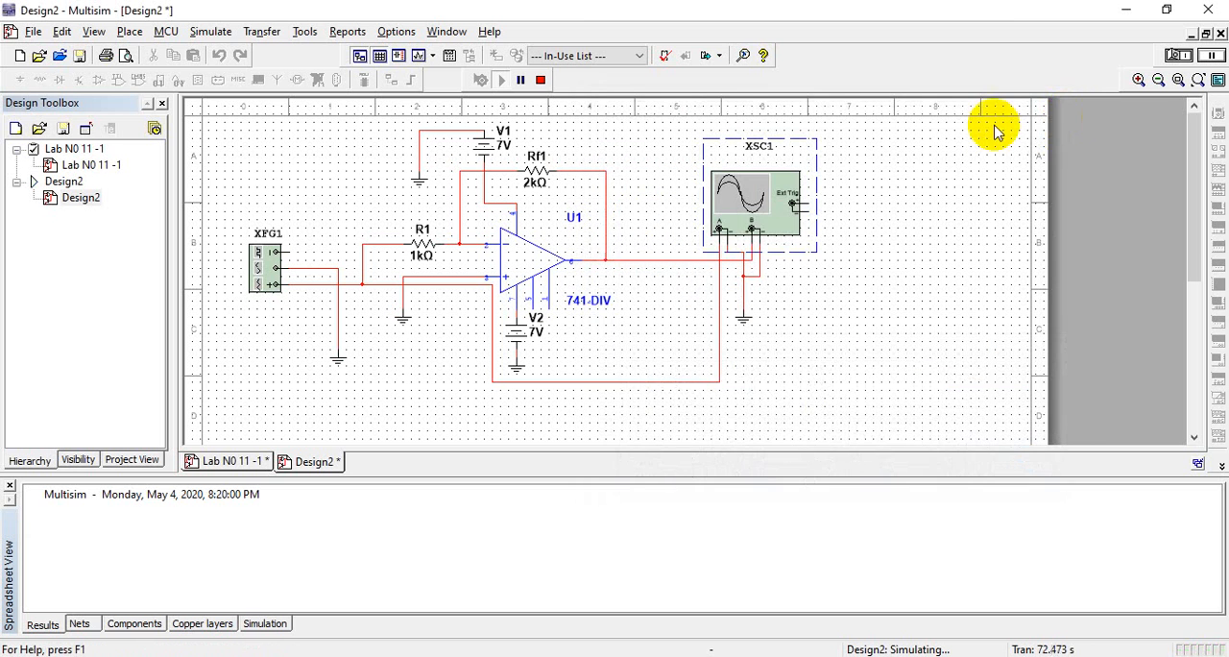
Stop the simulation and set the feedback resistor Rf1 to 10 kΩ
double_click(527, 180)
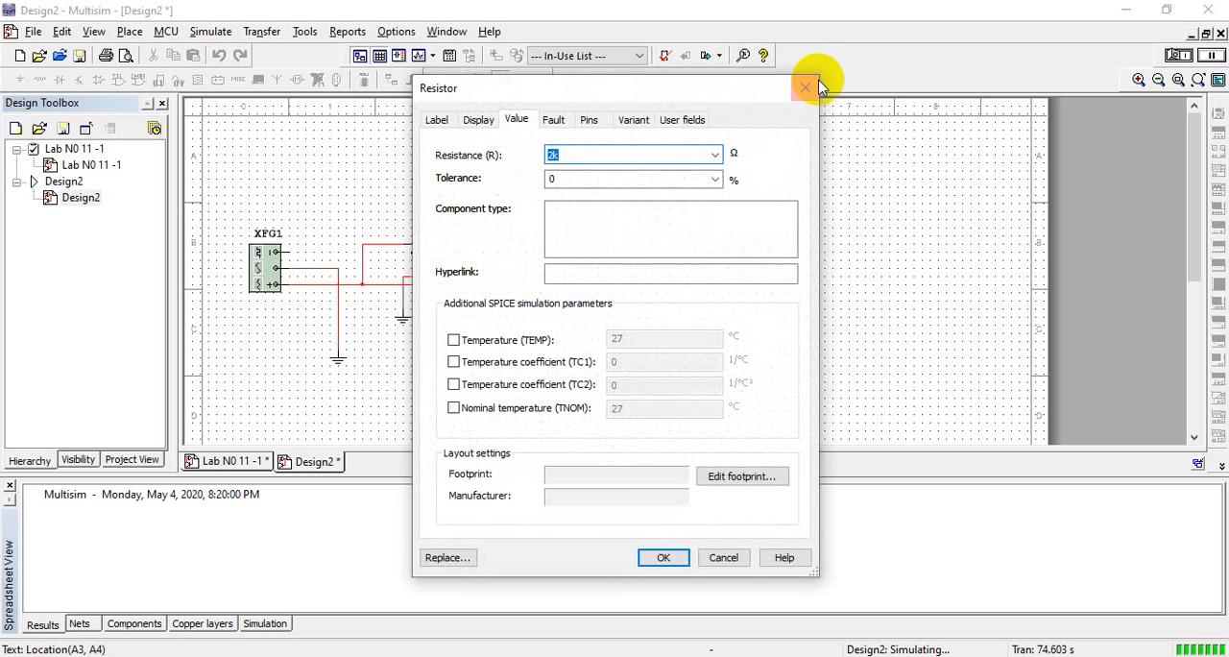
click(807, 86)
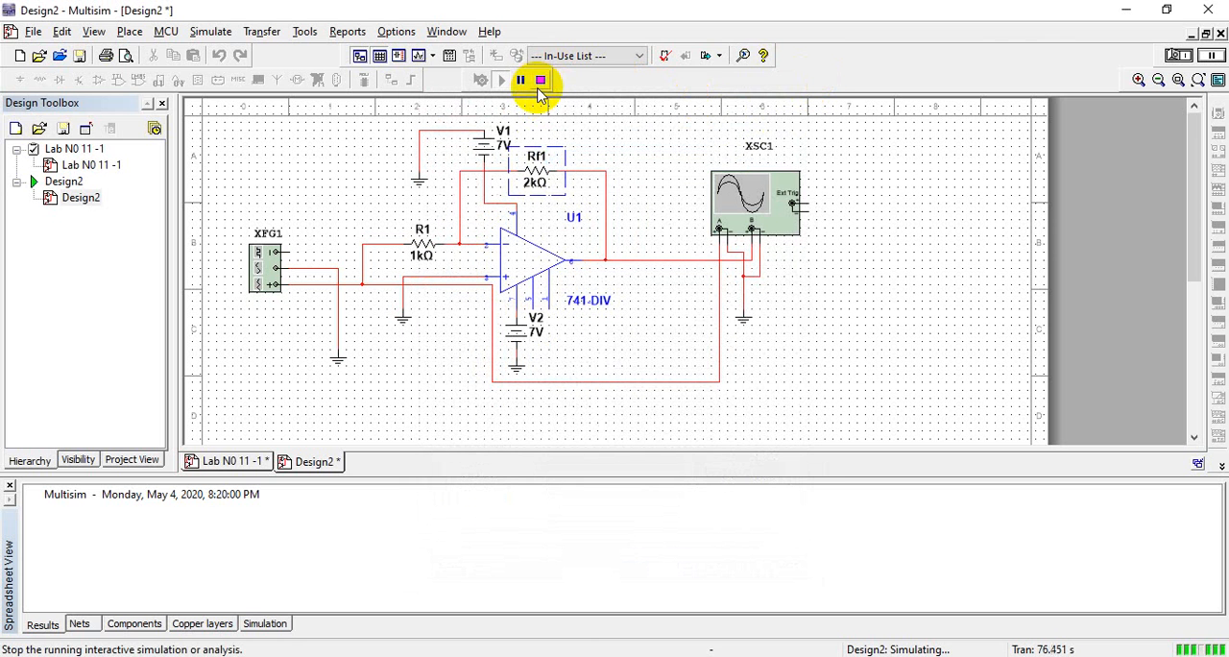
click(542, 82)
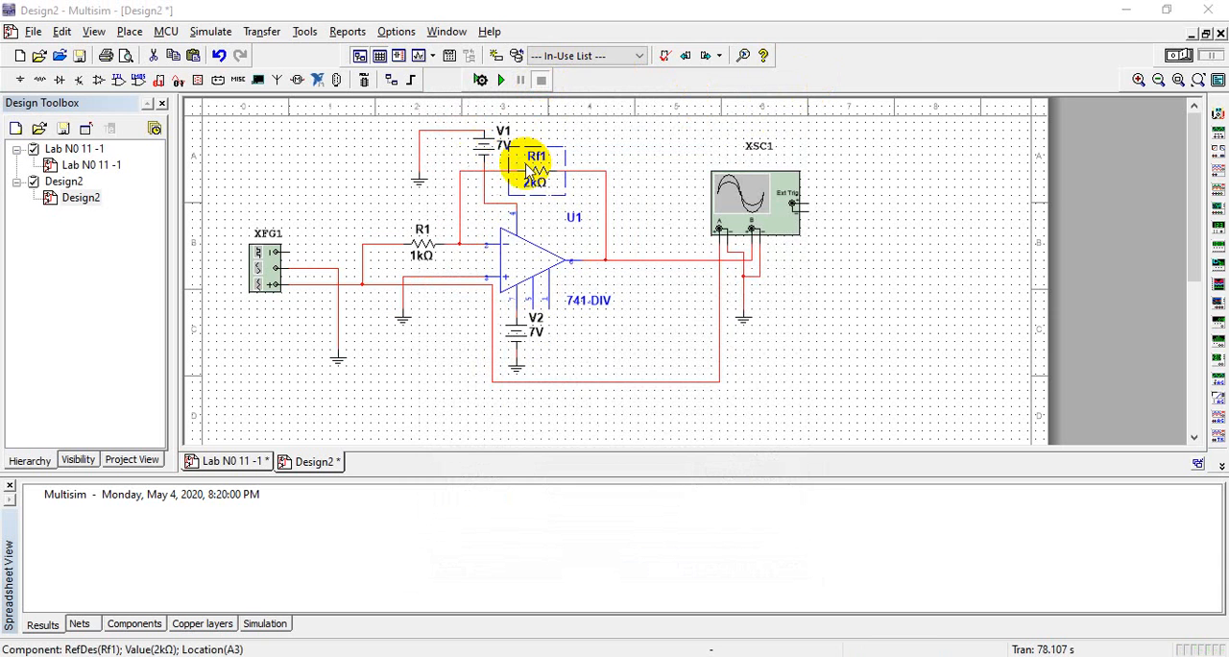
double_click(526, 163)
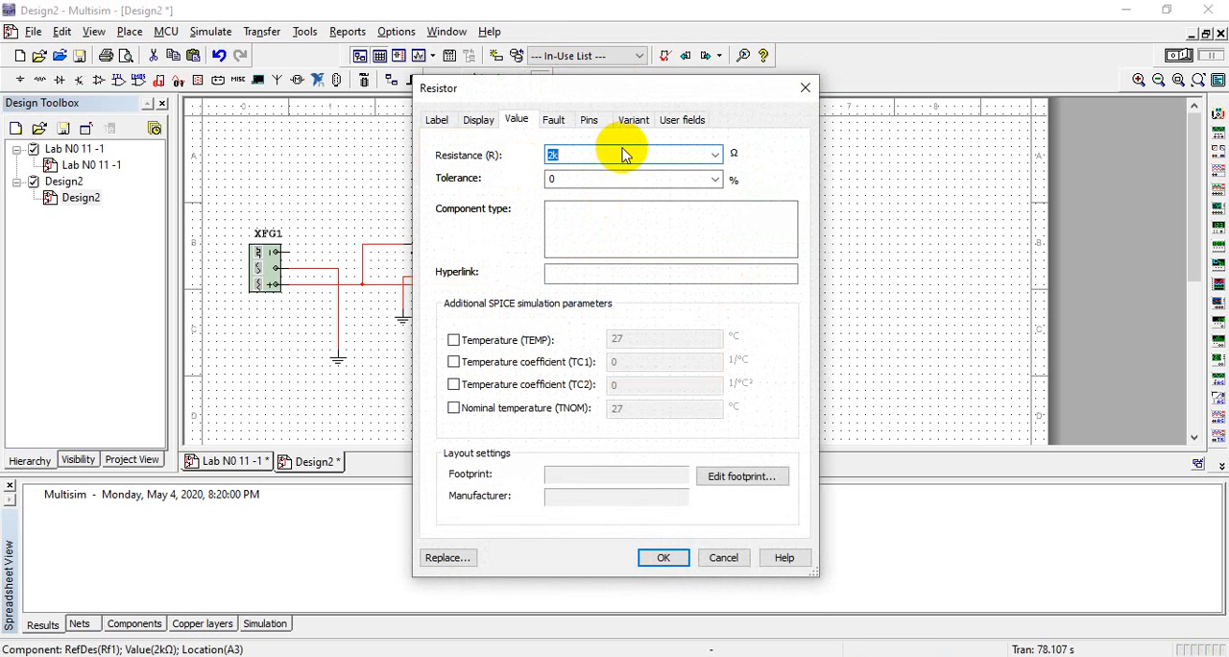
text(10k)
click(662, 557)
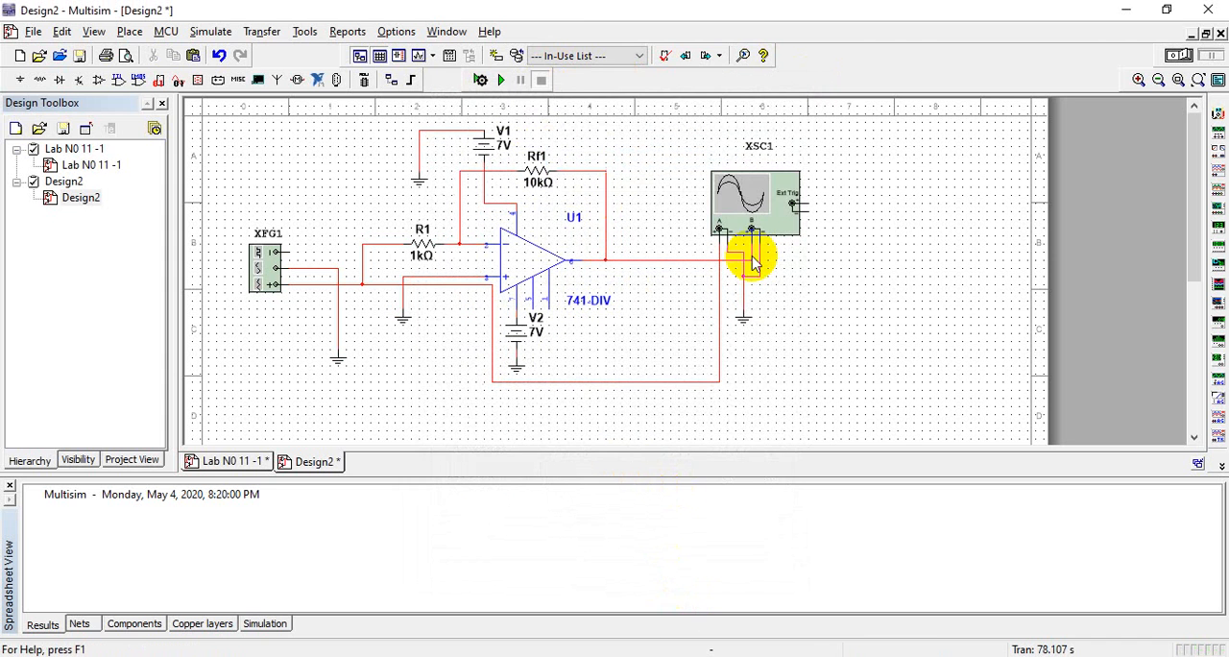
Run the simulation, open oscilloscope XSC1, and set its Channel B scale to 5 V/Div
click(500, 80)
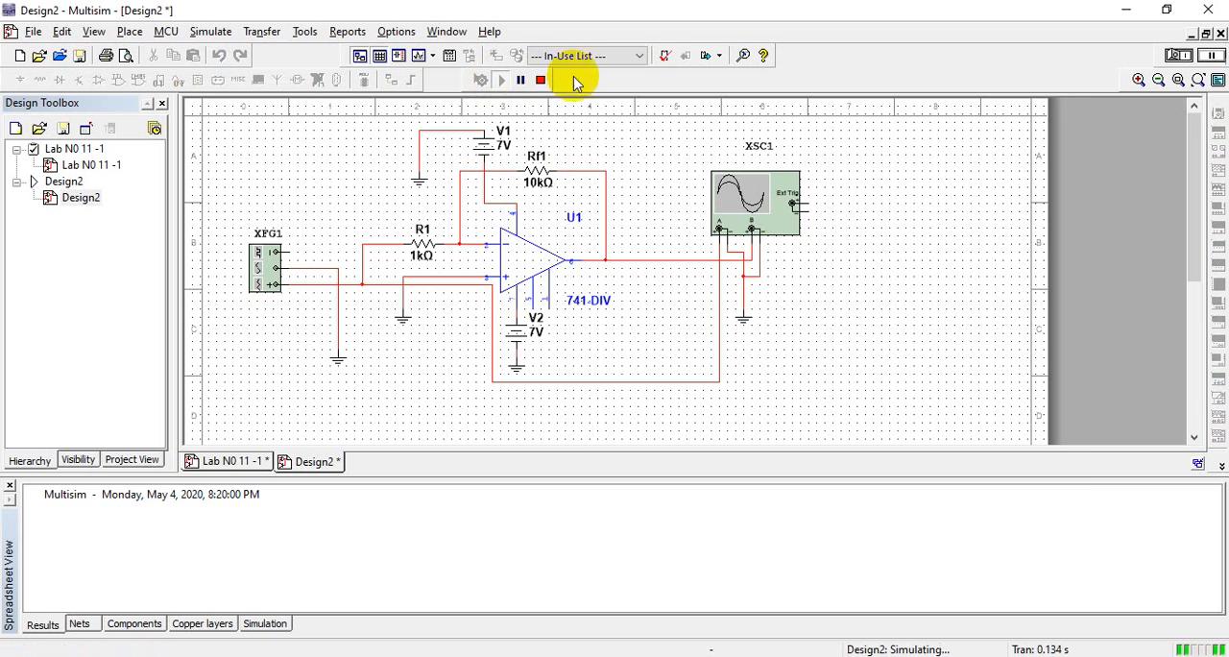
double_click(778, 215)
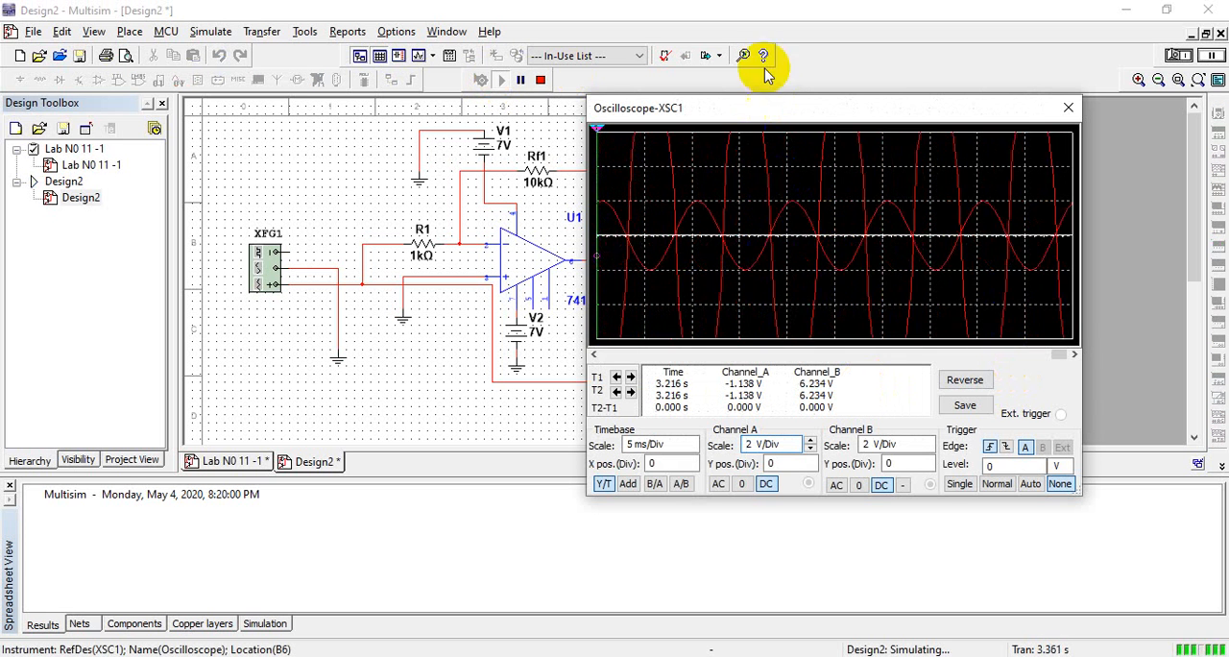
click(892, 444)
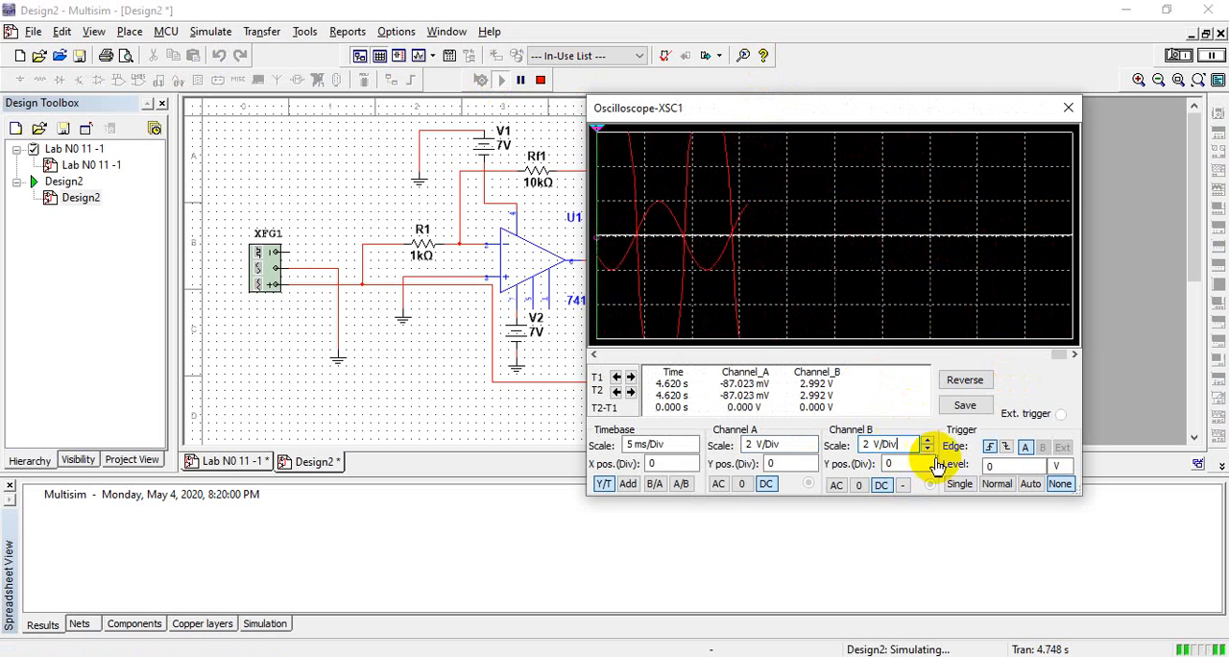
click(930, 450)
click(929, 451)
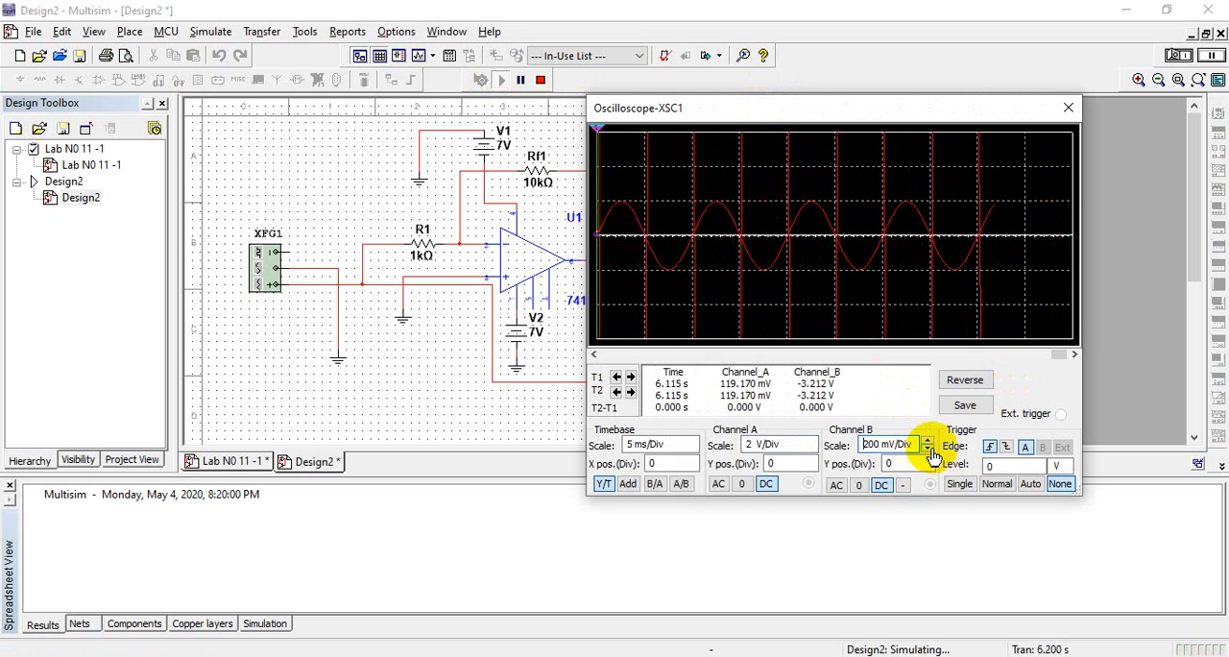
click(929, 450)
click(929, 450)
click(929, 445)
click(929, 445)
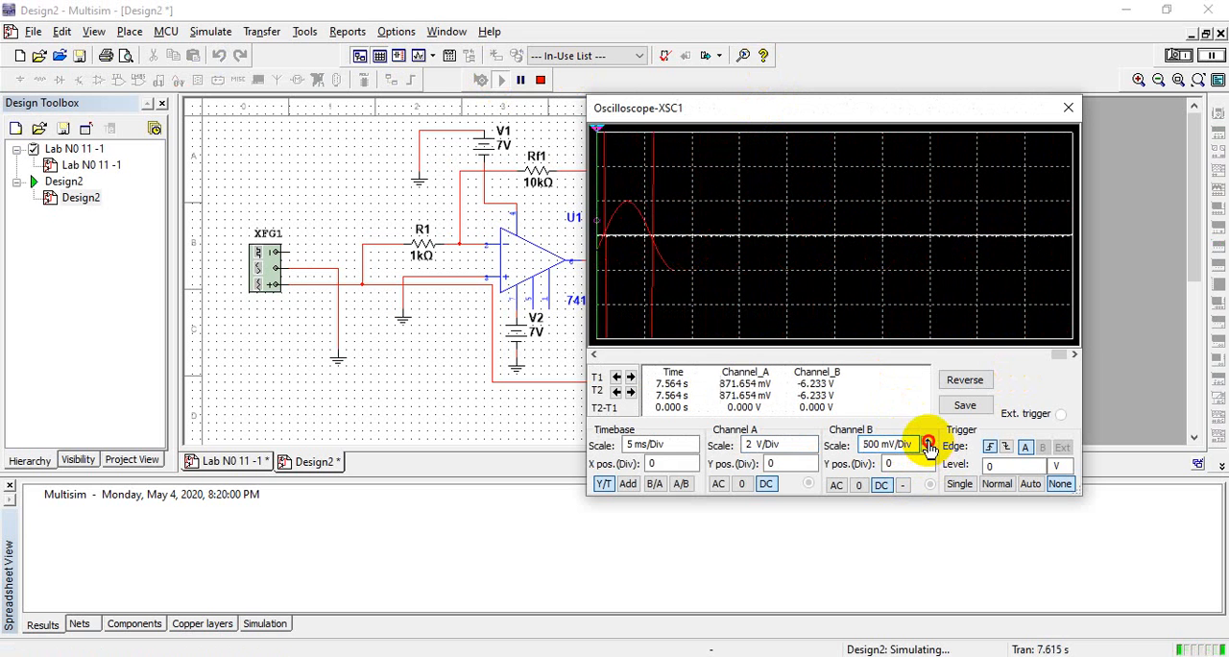
click(929, 445)
click(928, 445)
click(929, 444)
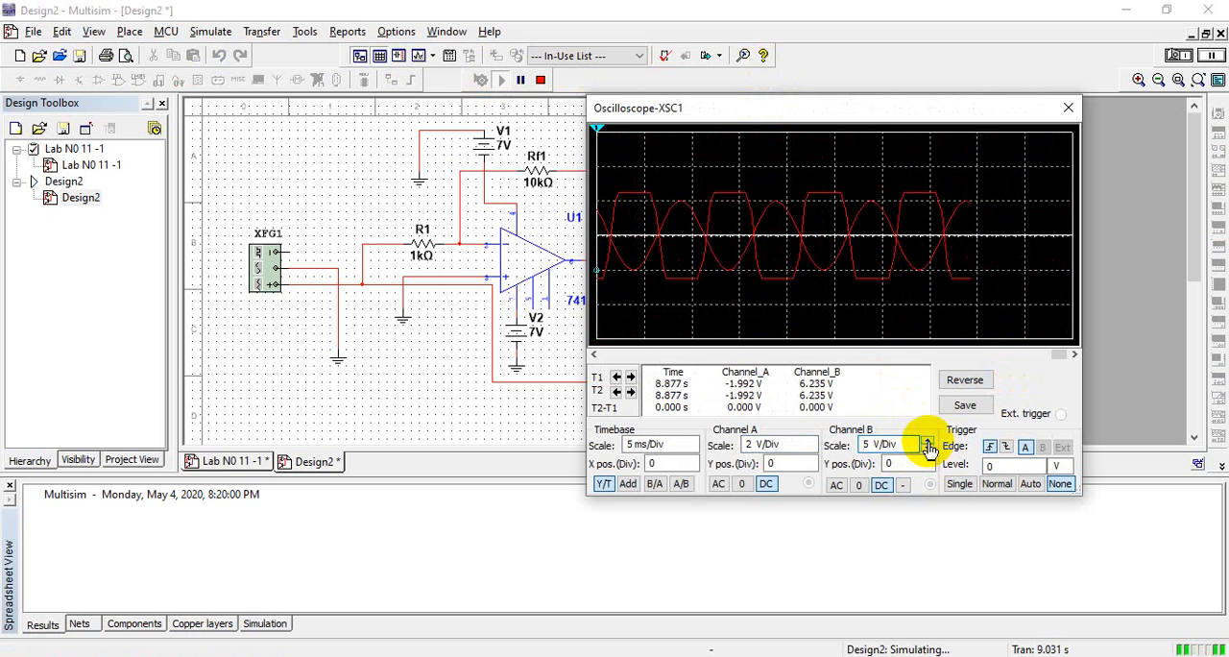
click(930, 450)
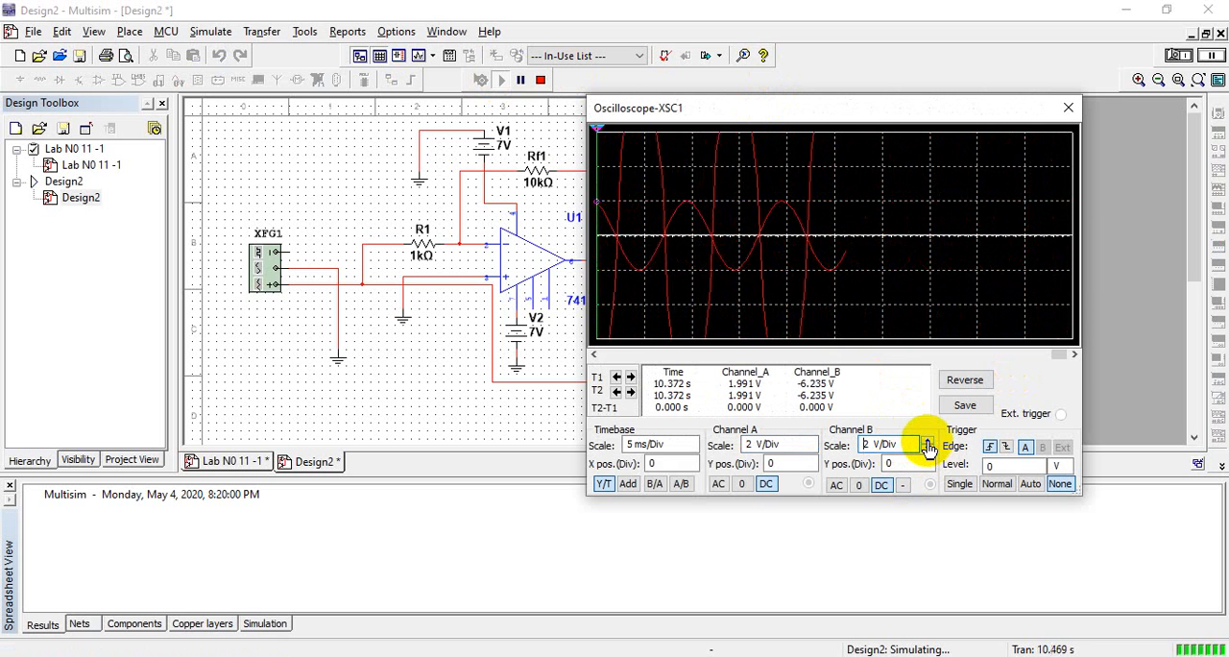
click(928, 444)
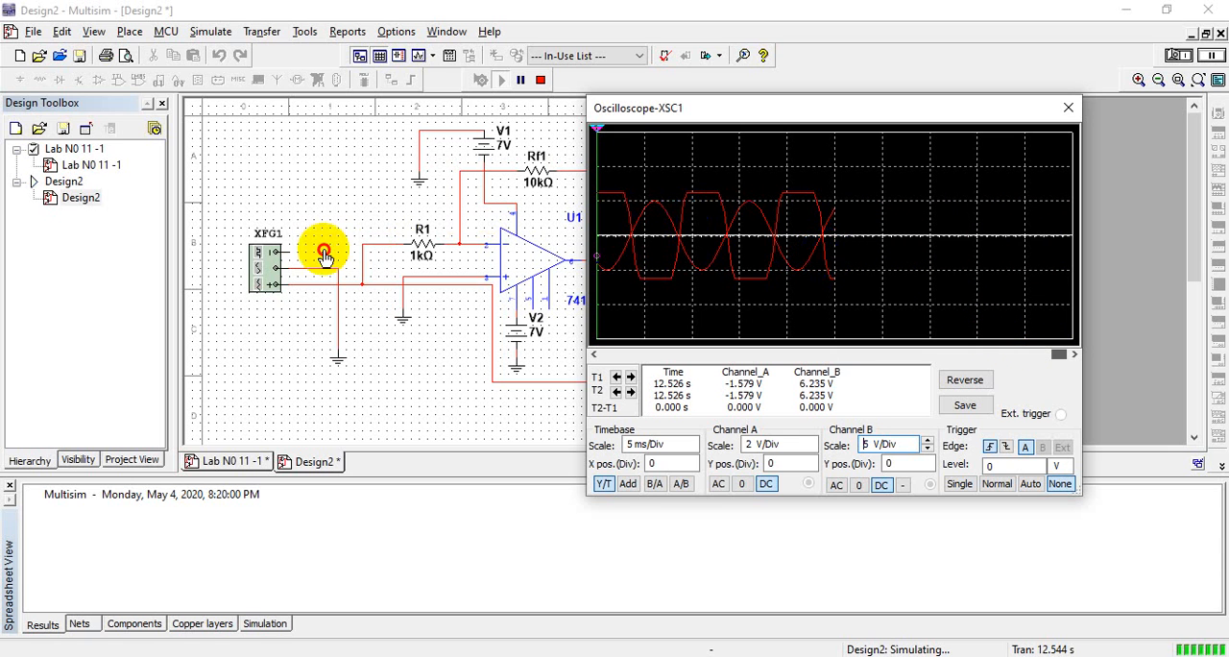
Check the amplitude setting of function generator XFG1, close it, and reposition the oscilloscope window
double_click(274, 263)
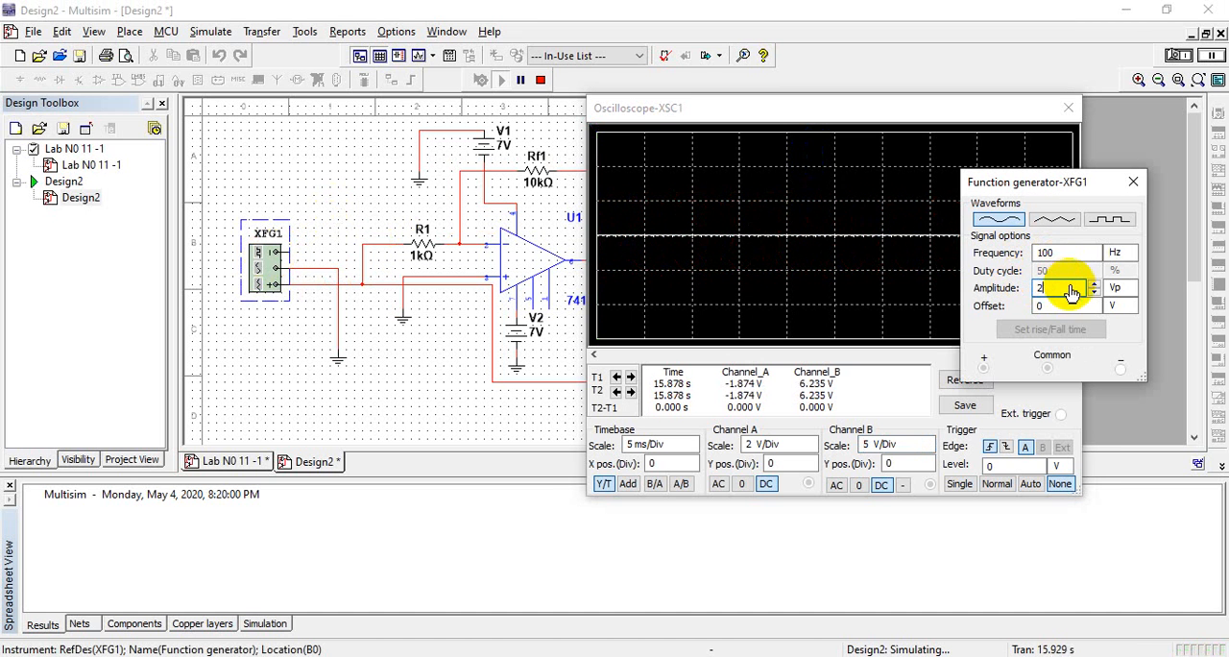
click(1133, 181)
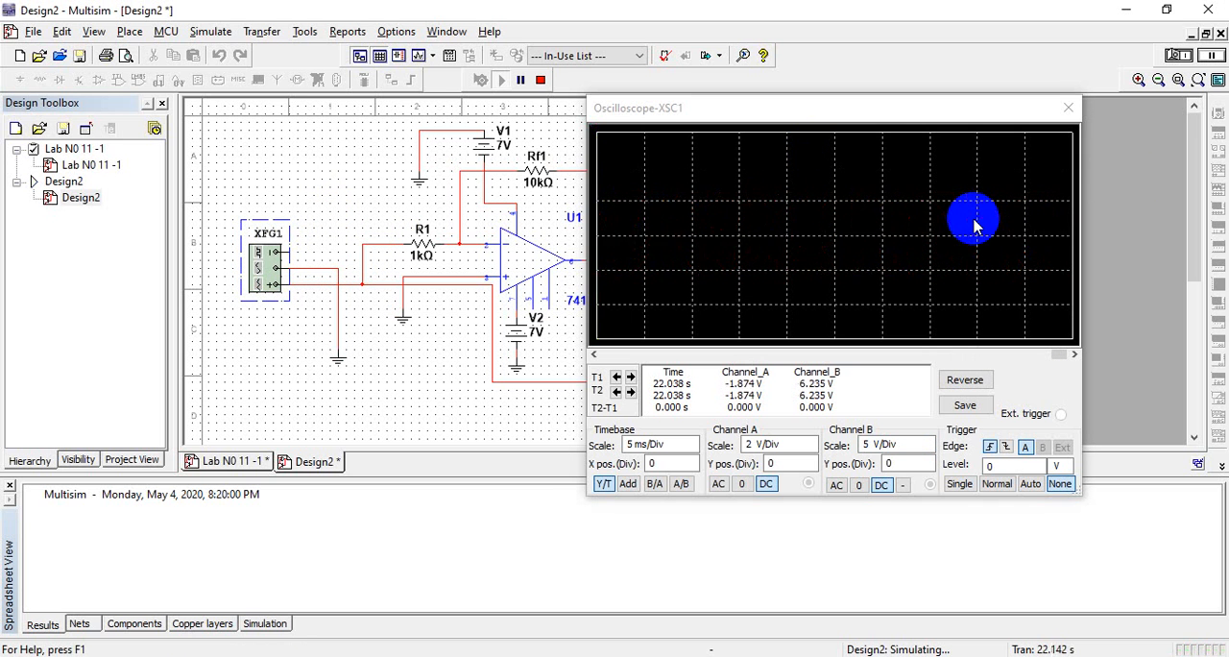
drag(706, 264, 966, 140)
click(1029, 107)
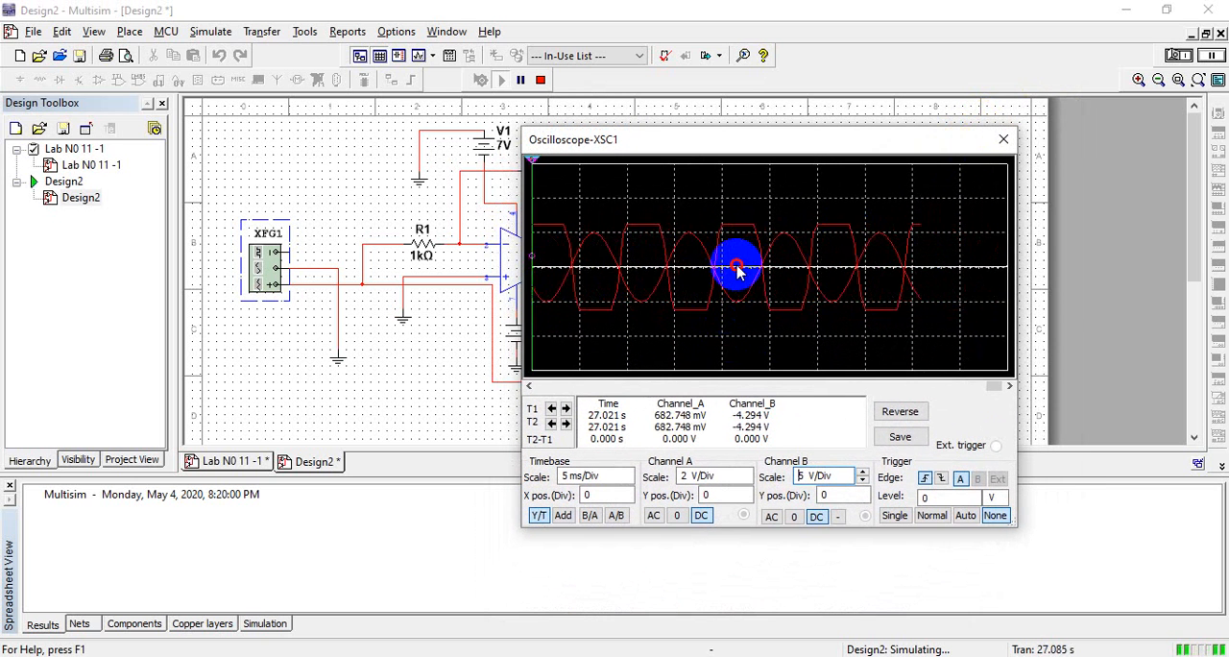
Scroll back through the oscilloscope traces to examine the Channel B output's shape against the Channel A input
click(821, 494)
click(765, 282)
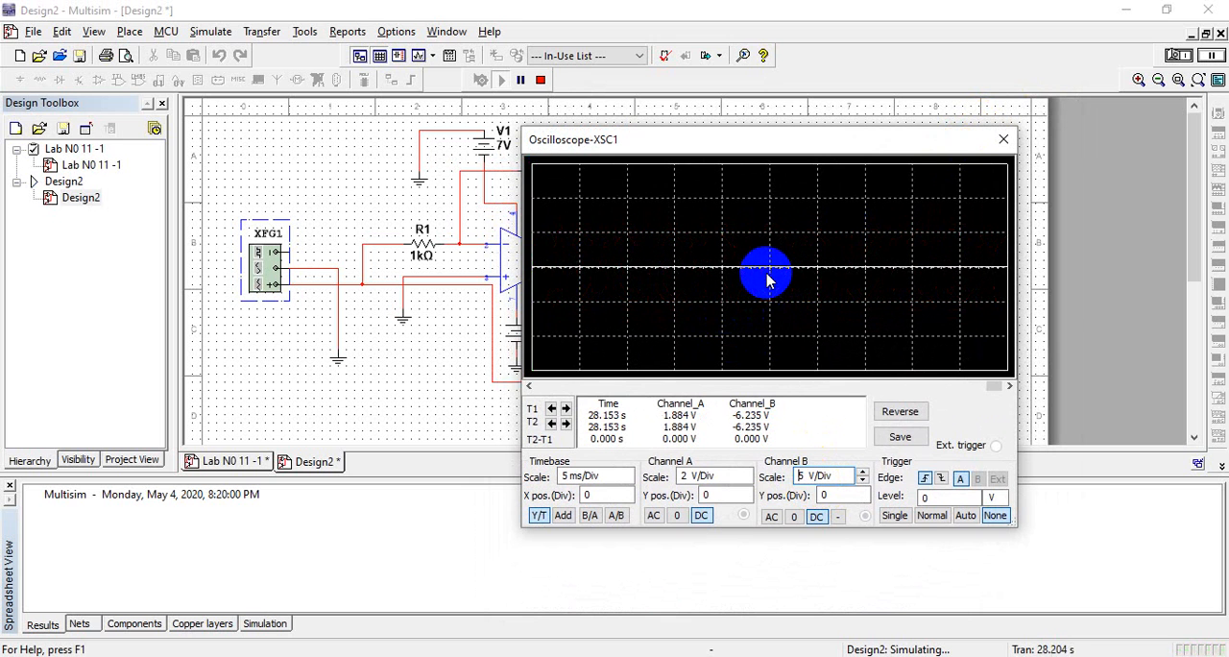
click(766, 275)
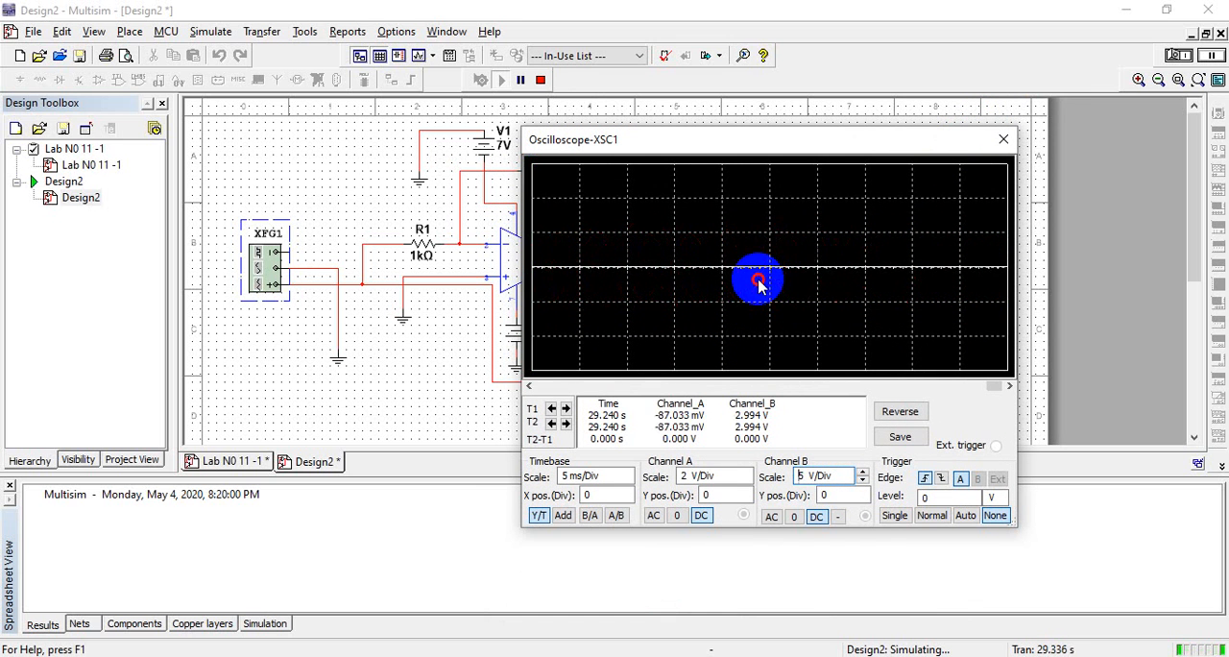
click(994, 386)
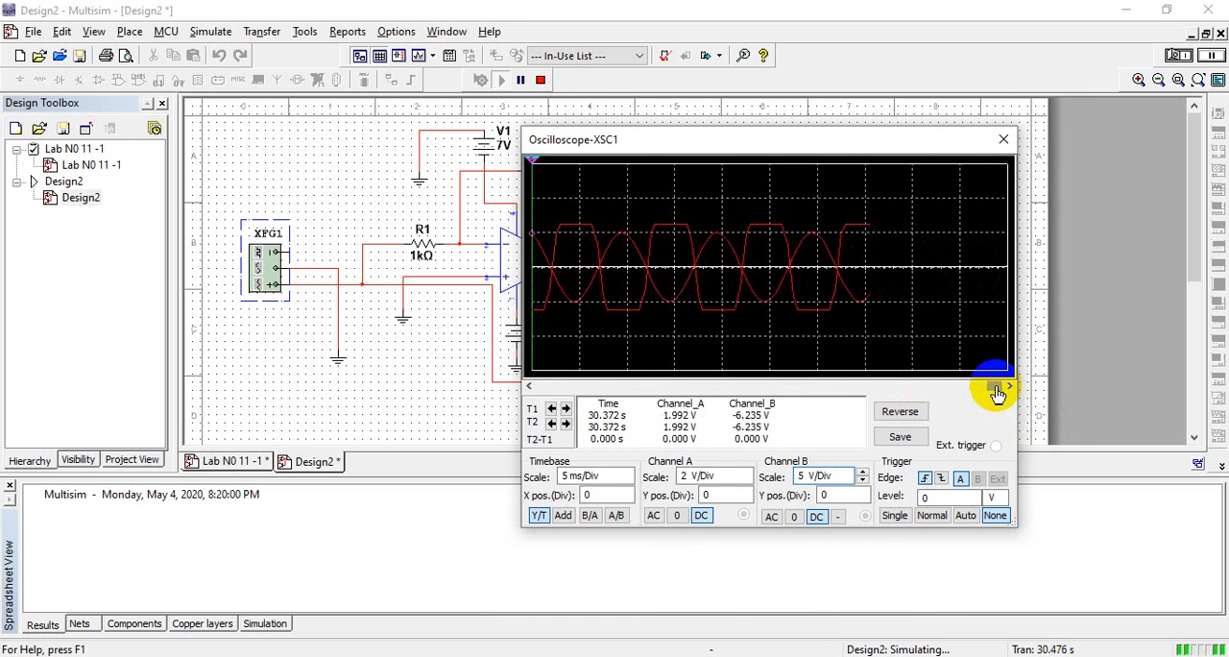
drag(996, 392, 987, 392)
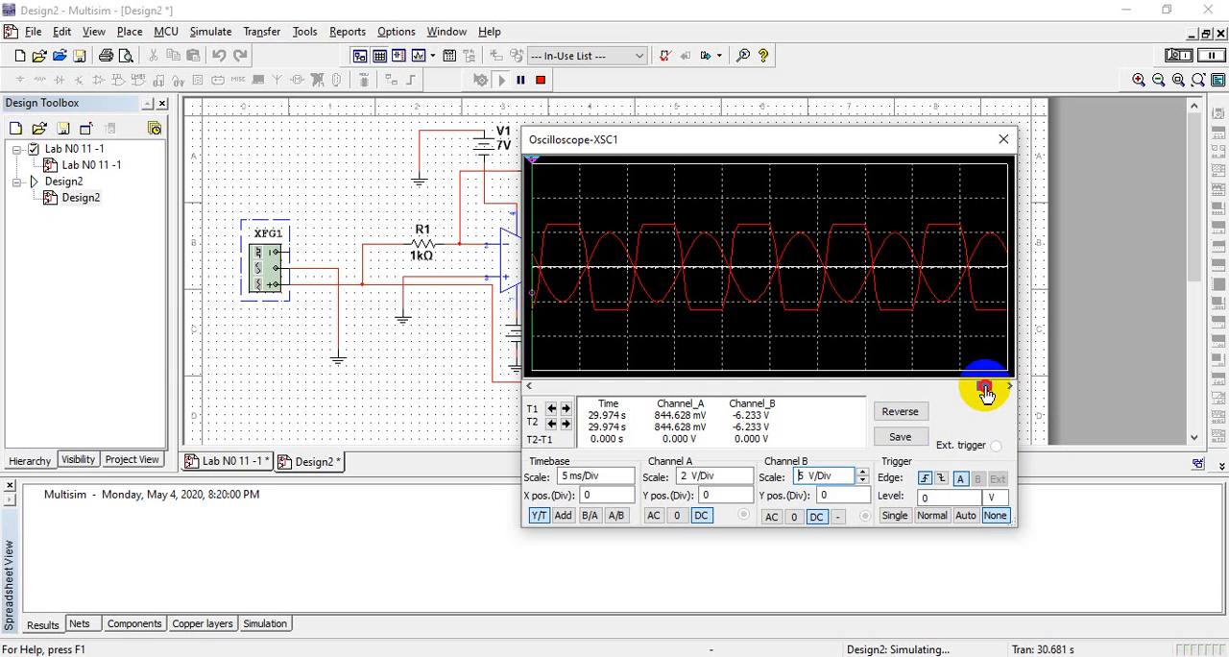
drag(986, 394, 974, 394)
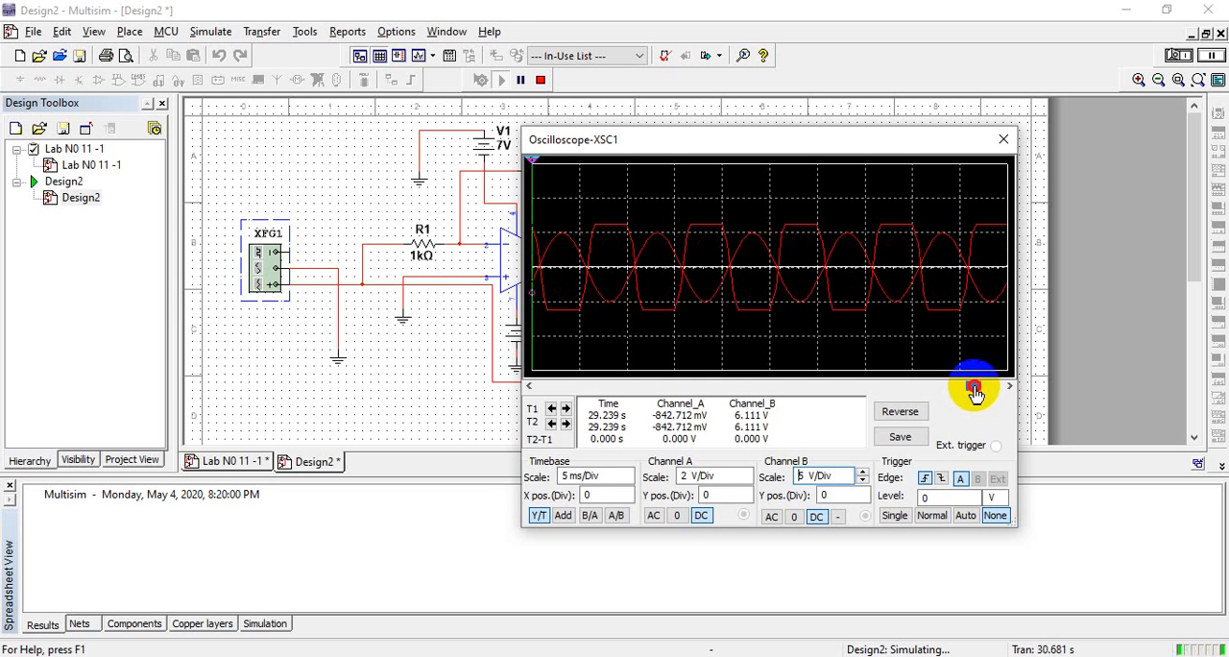
mouse_move(974, 393)
mouse_down()
mouse_move(696, 490)
mouse_move(691, 282)
mouse_move(709, 301)
mouse_move(741, 261)
mouse_up()
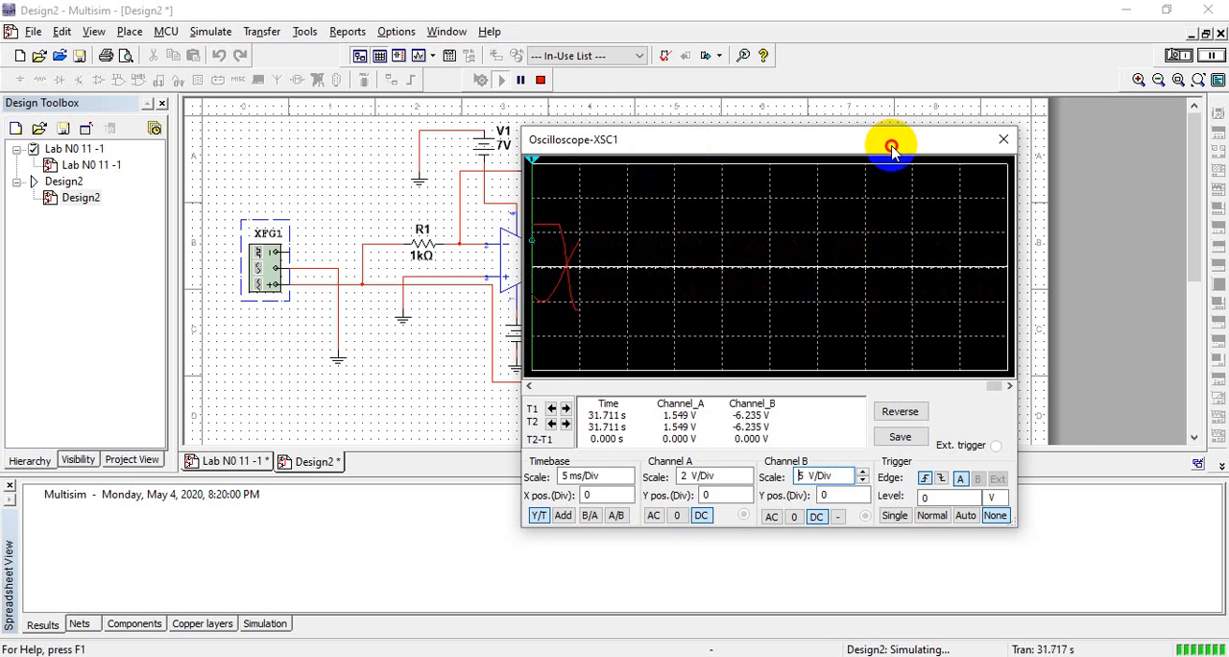
Move the oscilloscope window clear of the amplifier circuit and stop the simulation
drag(891, 148, 1086, 102)
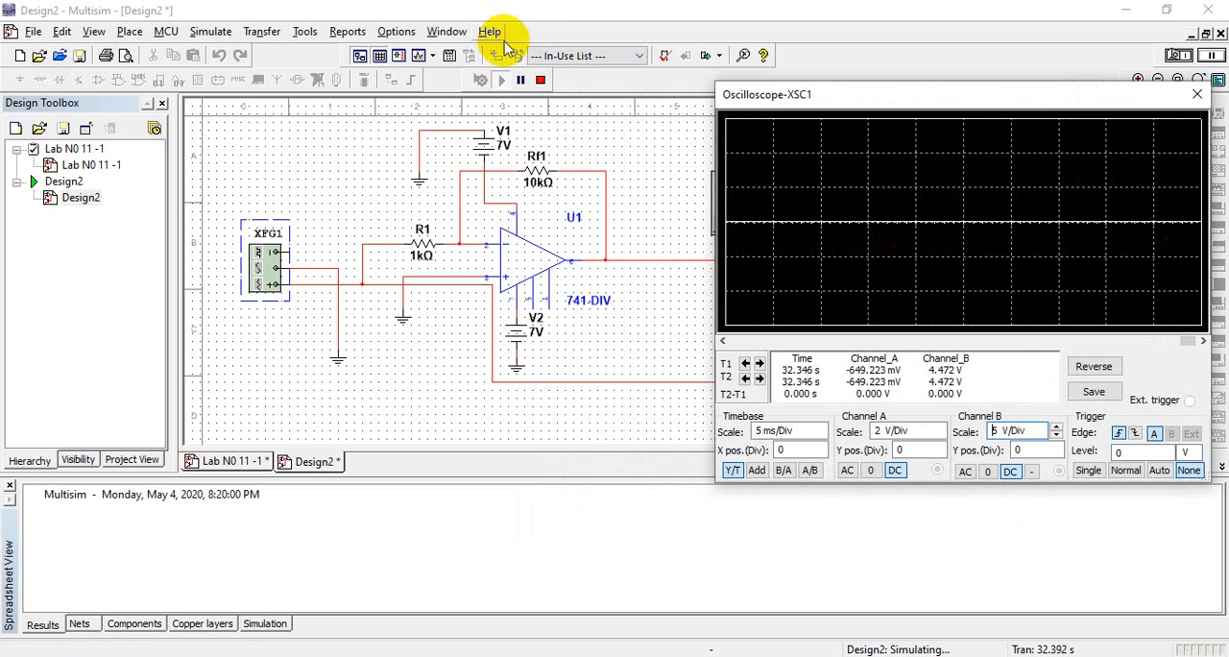
click(540, 80)
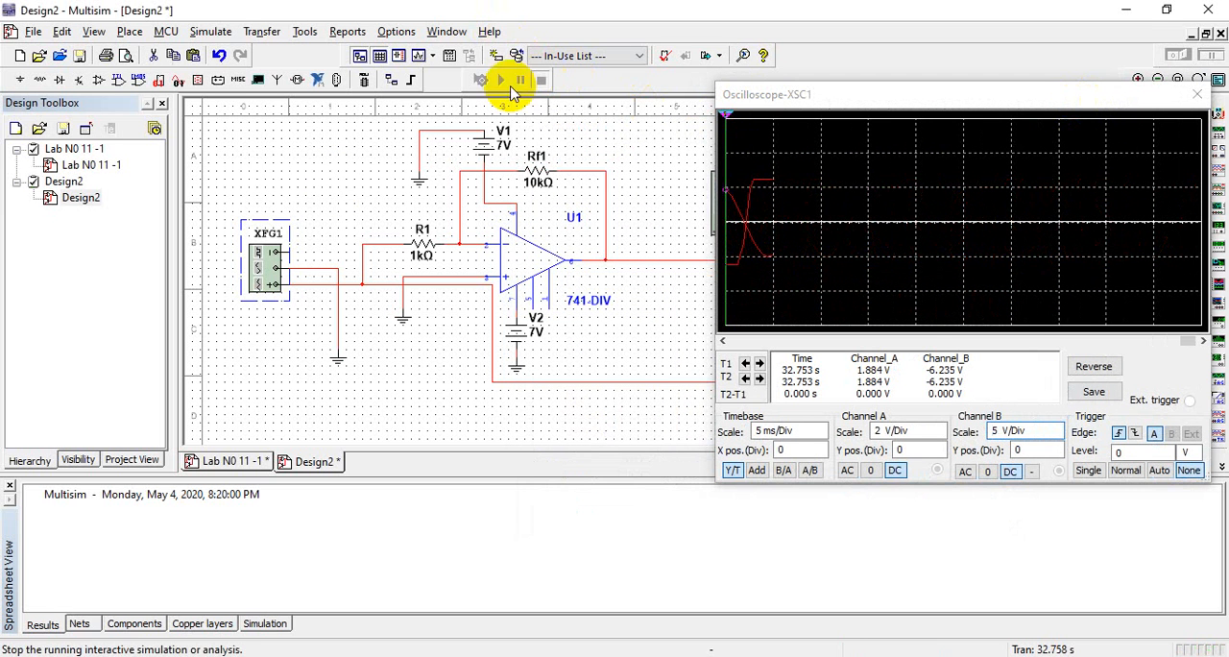
Set the amplitude of function generator XFG1 to 100 mVp and close its settings
double_click(297, 262)
double_click(1066, 296)
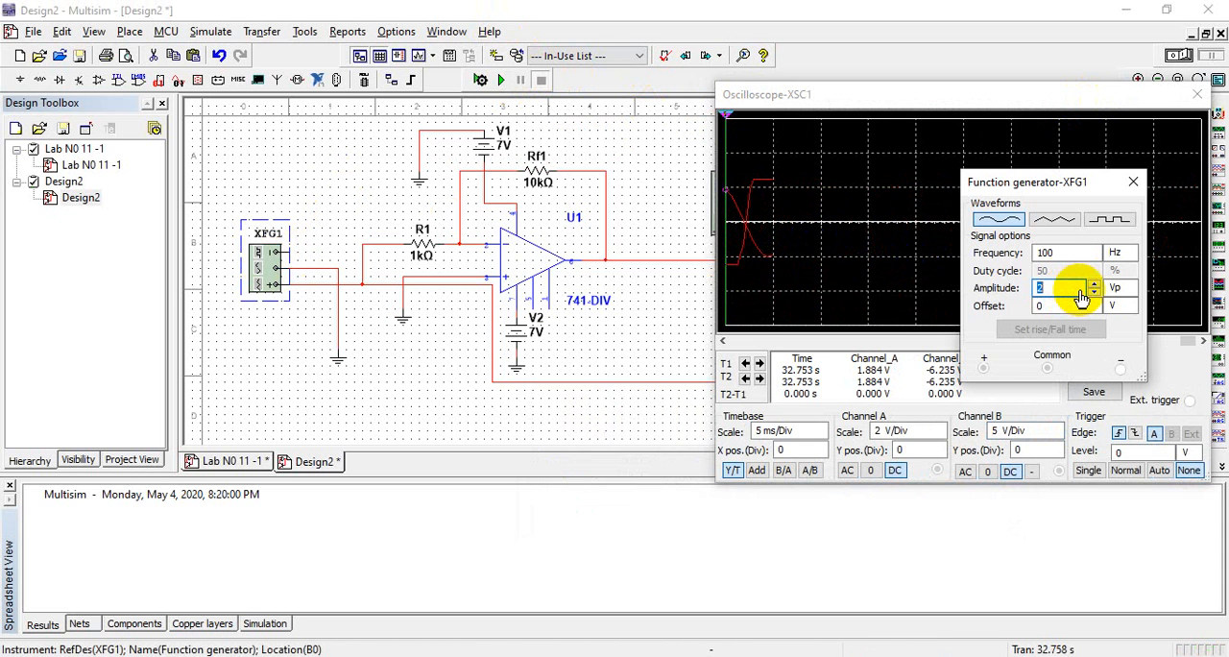
text(100)
click(1116, 288)
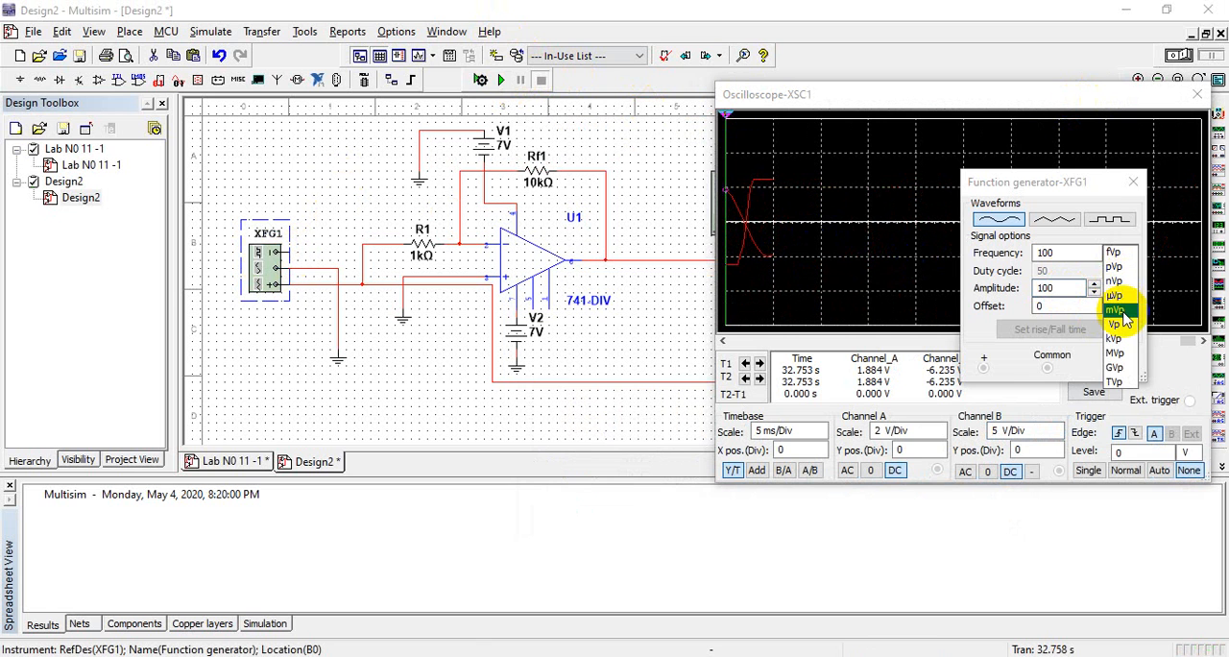
click(1123, 314)
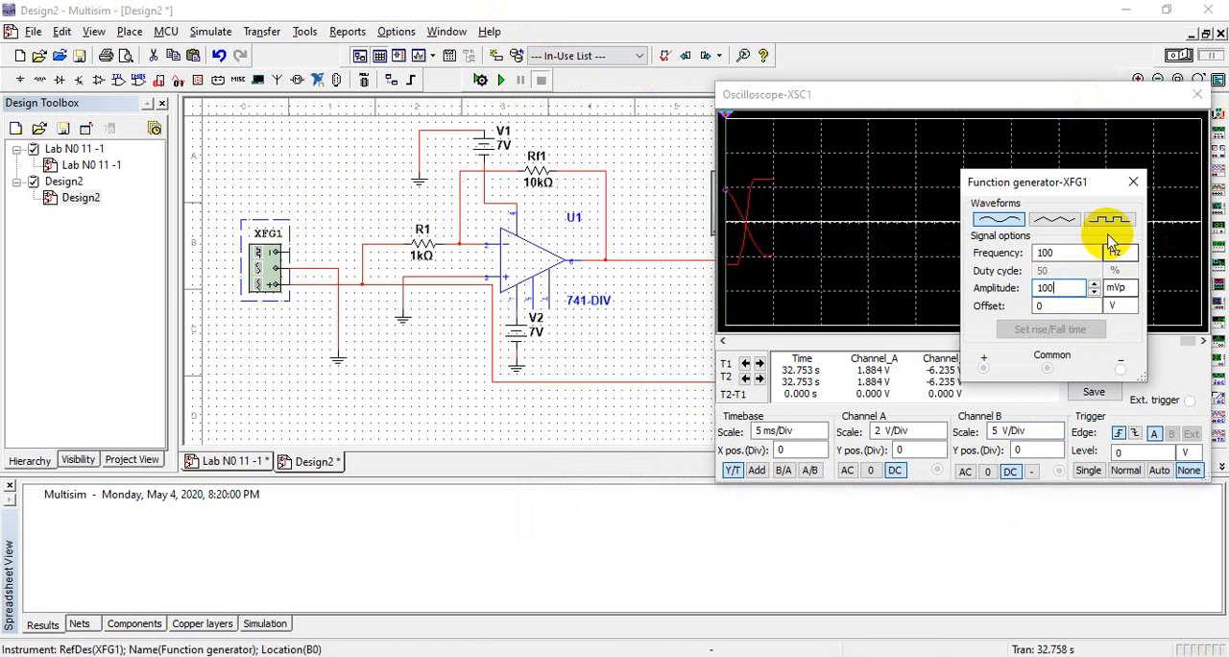
click(1135, 183)
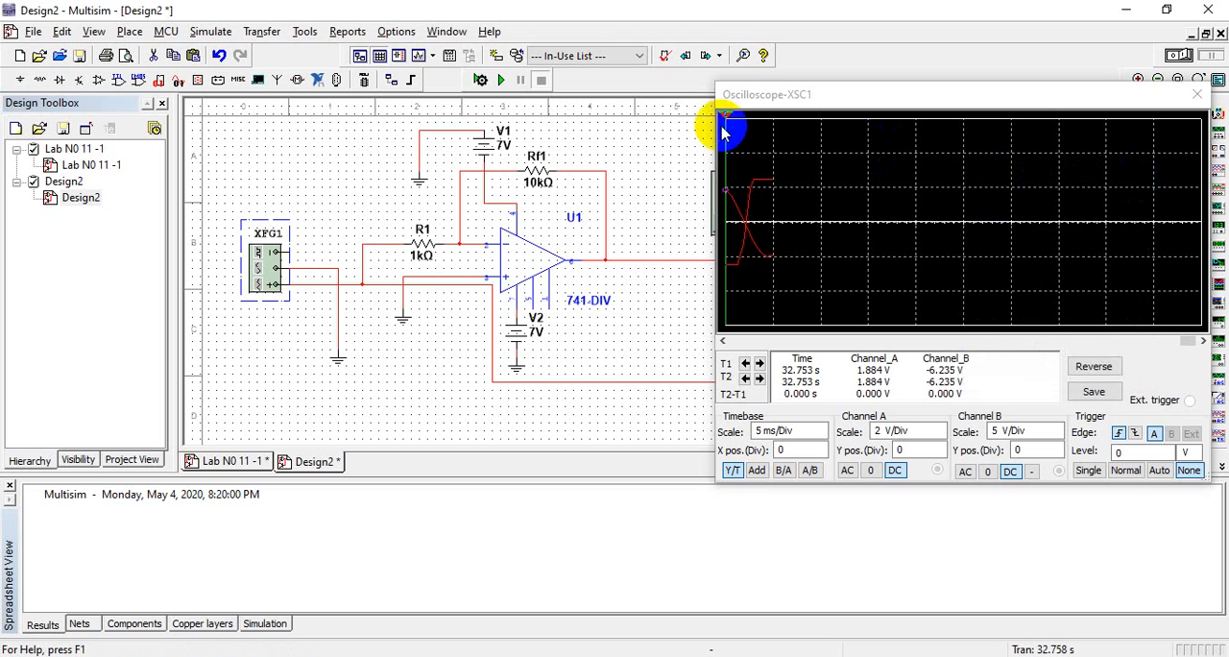
Run the simulation and set the oscilloscope's Channel A scale to 100 mV/Div
click(499, 81)
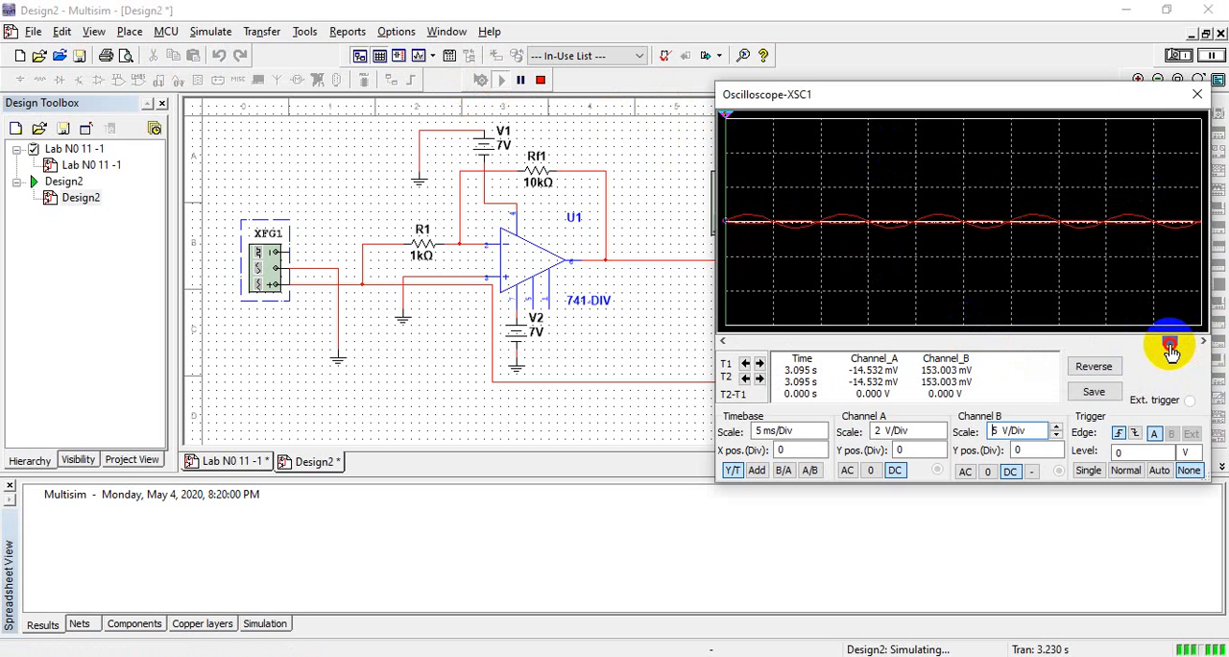
drag(1169, 344, 1157, 346)
click(892, 431)
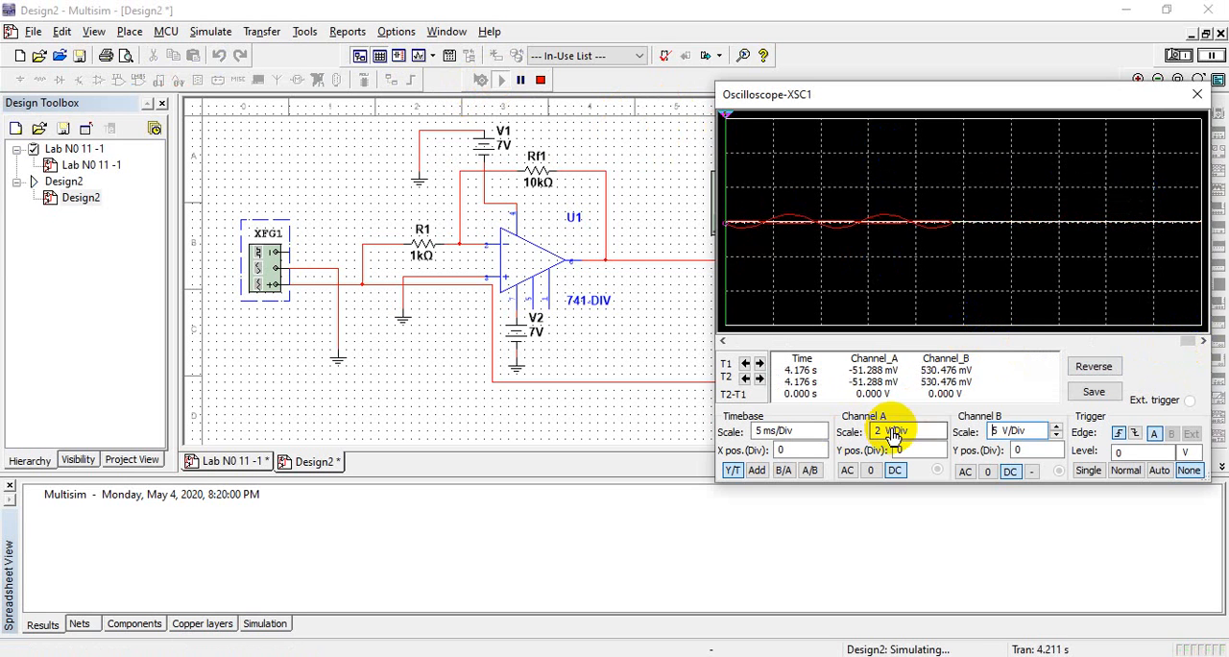
click(938, 437)
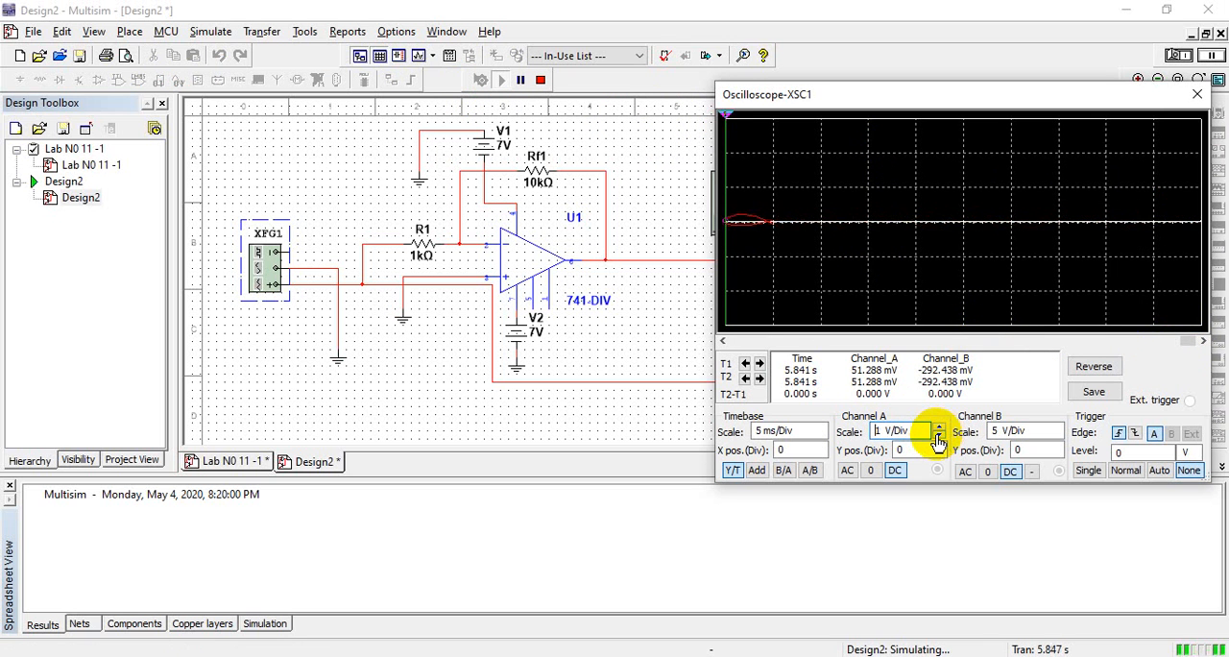
click(938, 437)
click(938, 437)
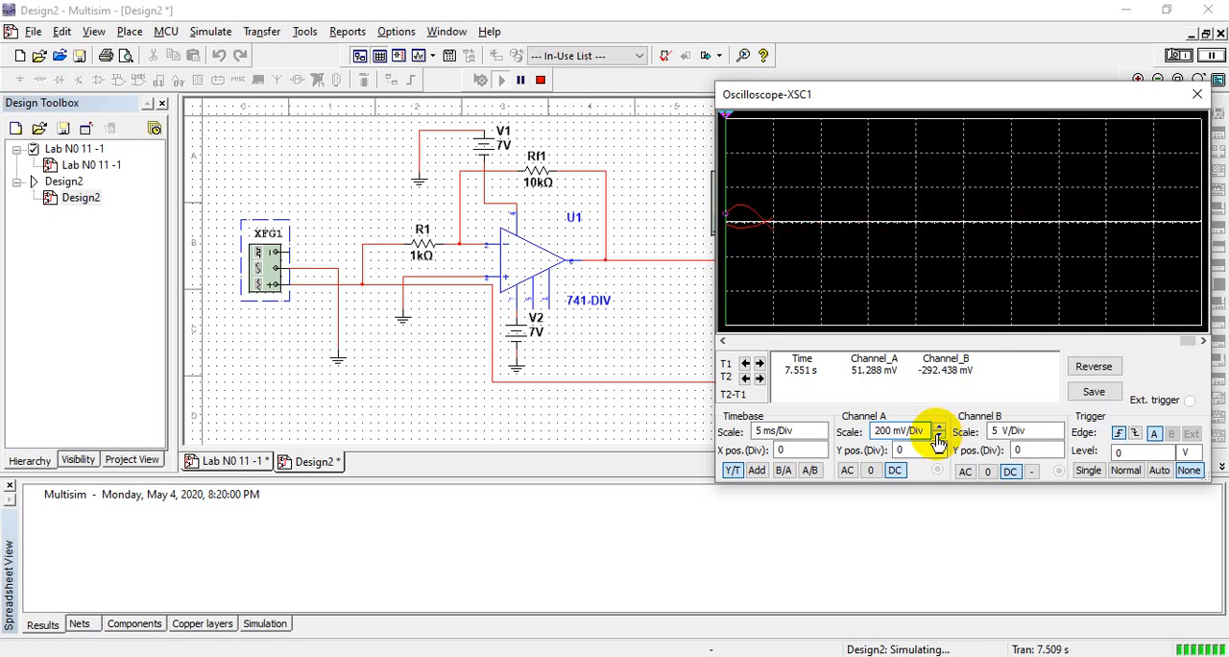
click(938, 437)
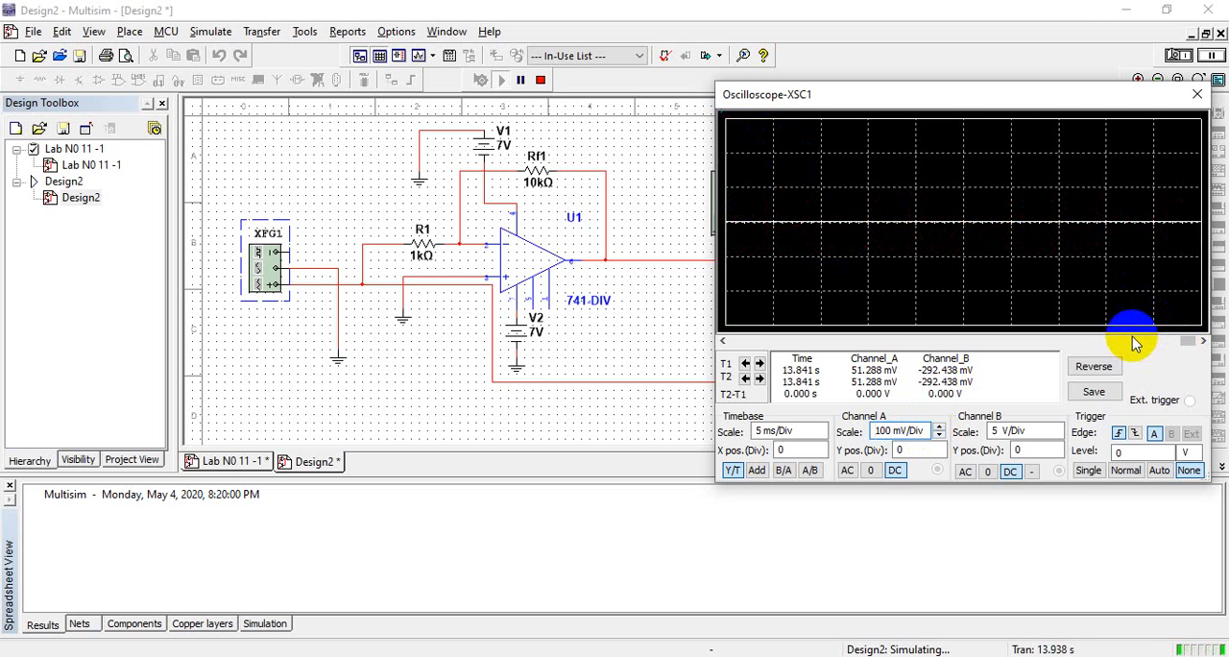
Review the recorded traces, set the oscilloscope's Channel B scale to 1 V/Div, and close the oscilloscope
right_click(1176, 341)
click(1039, 316)
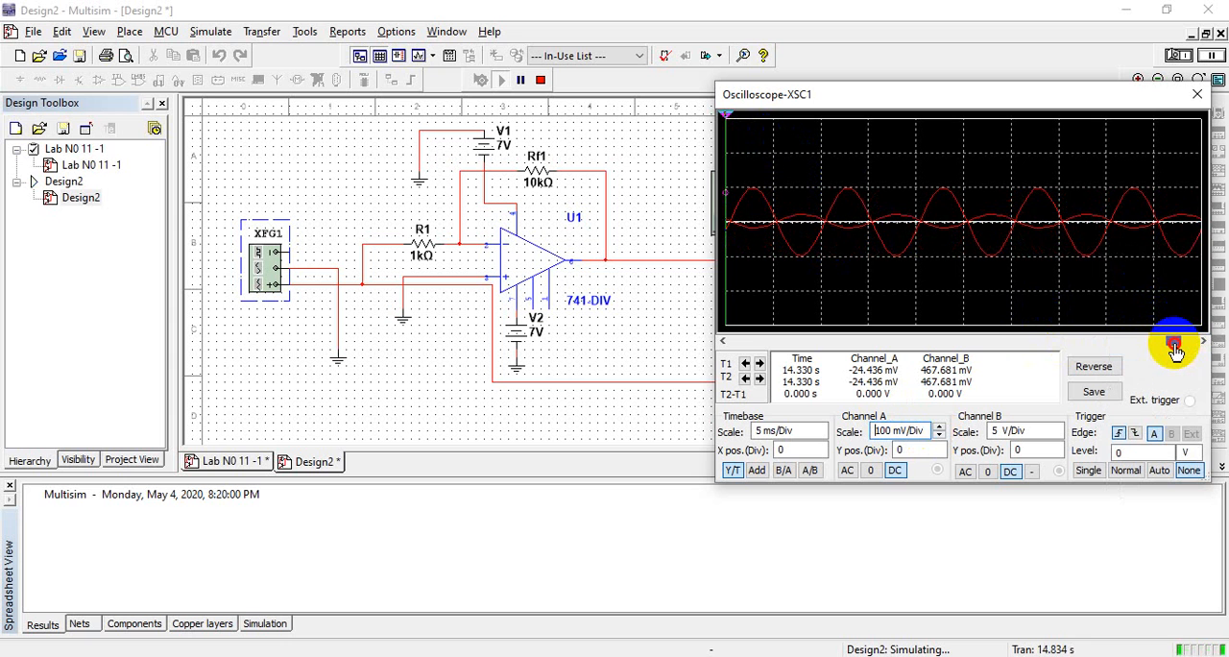
drag(1174, 344, 1172, 347)
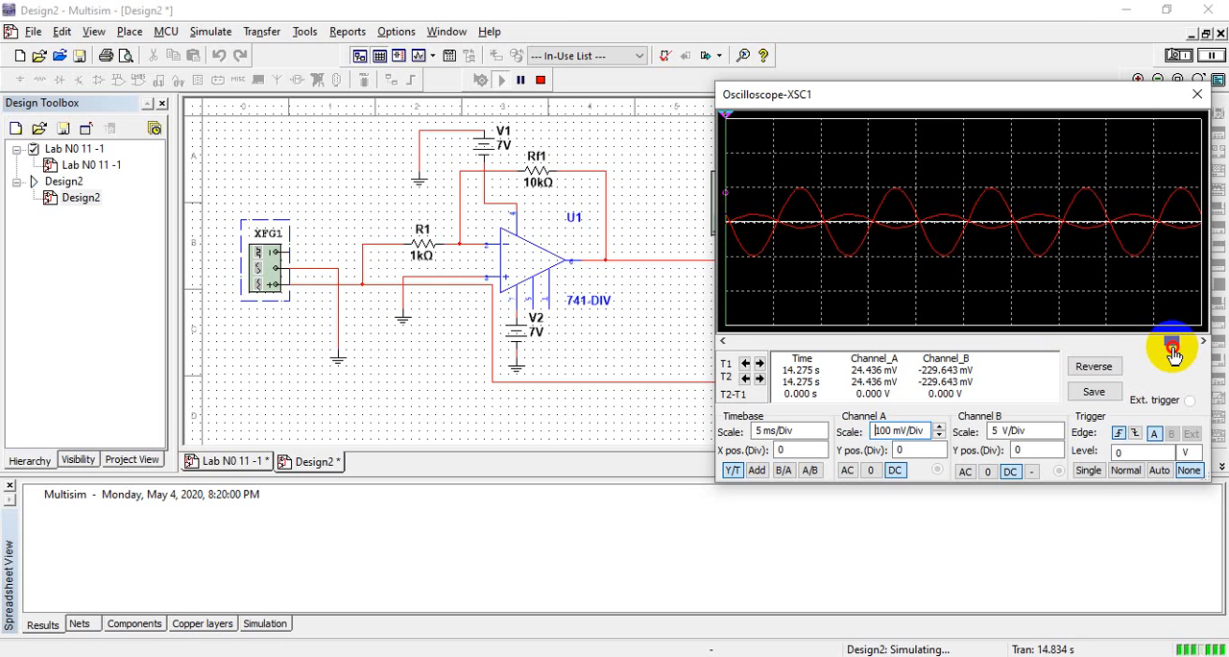
click(1023, 431)
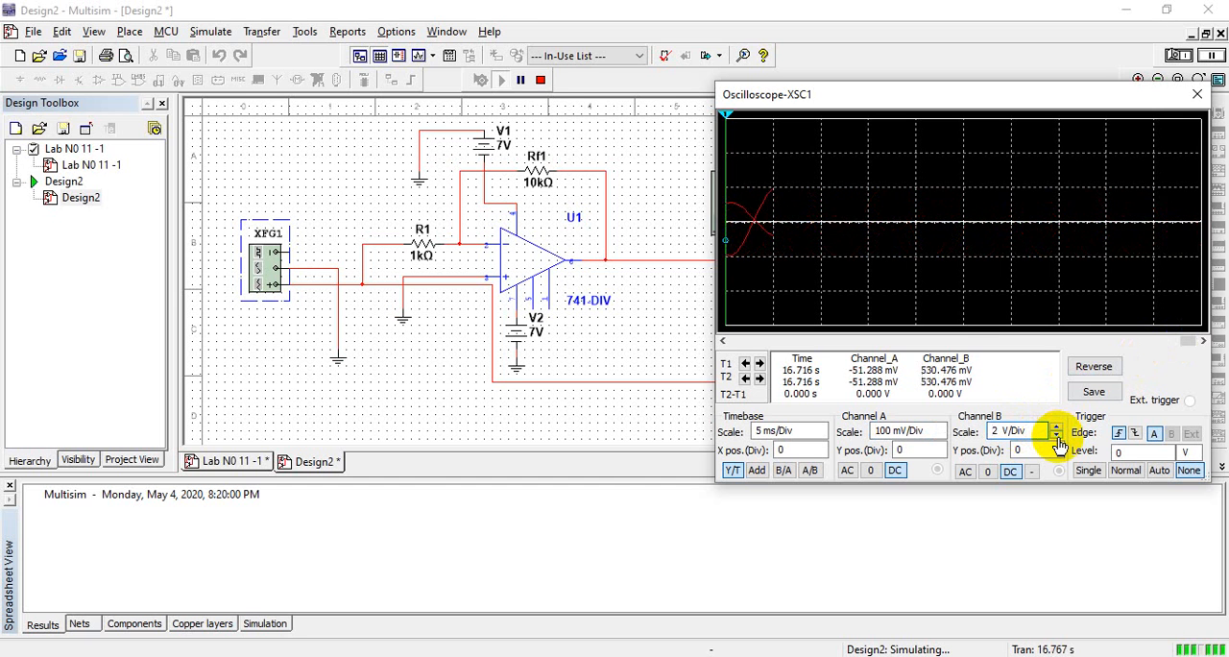
click(1056, 437)
click(1056, 437)
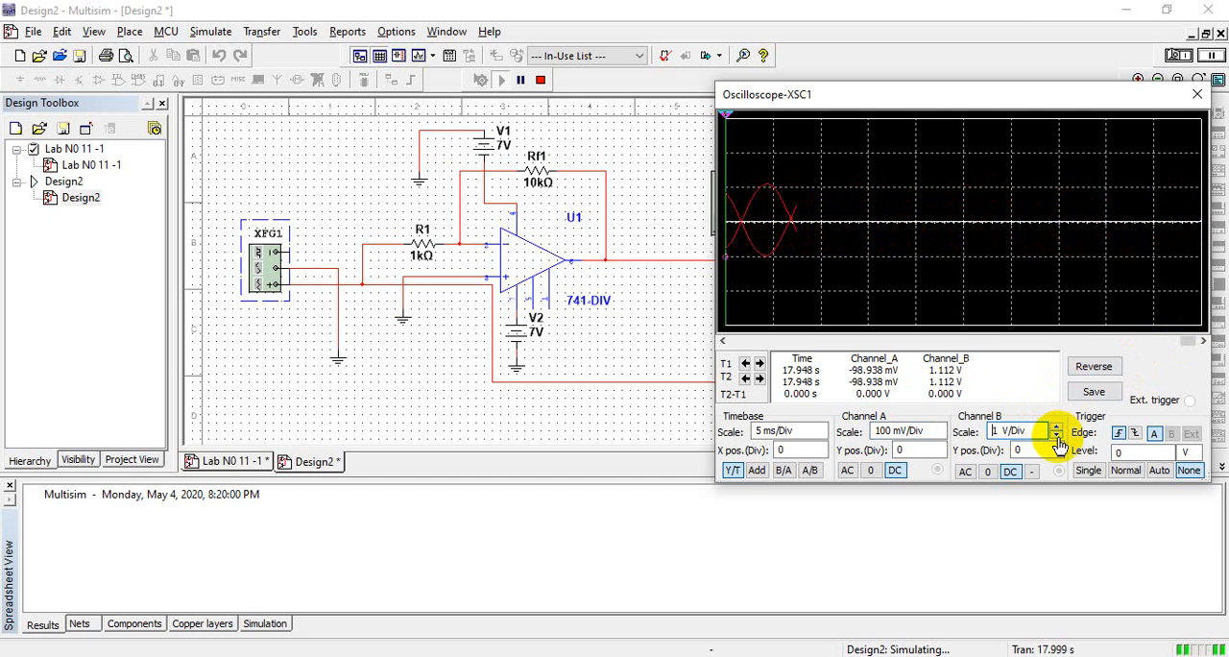
click(1056, 437)
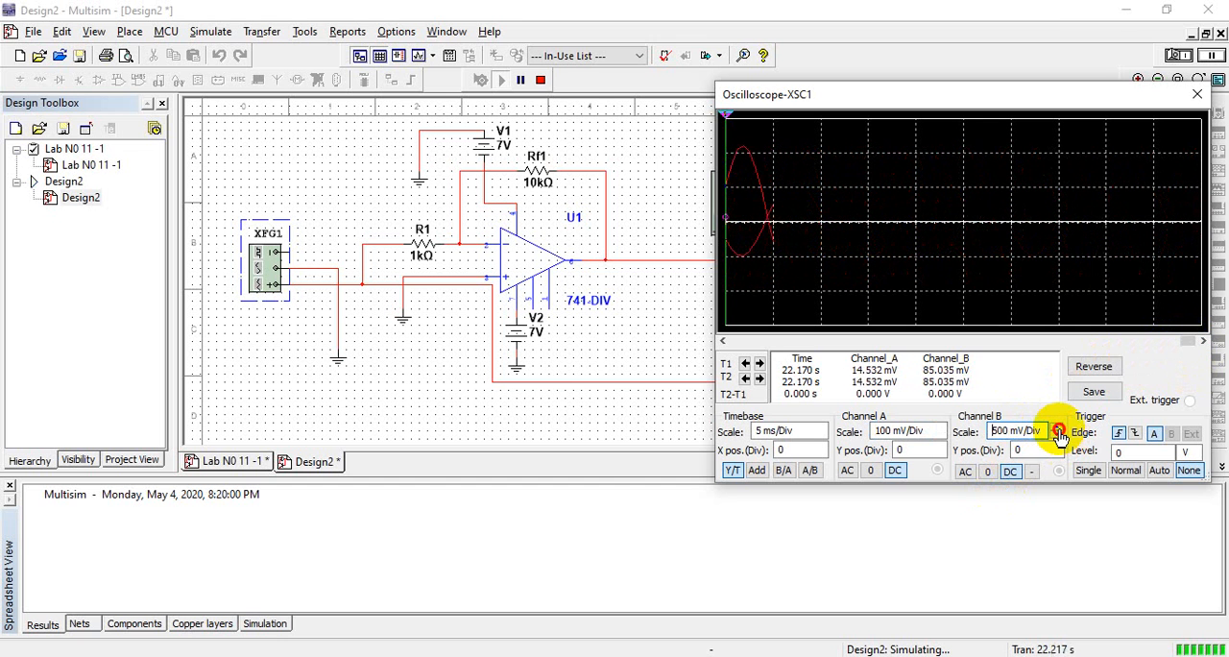
click(1056, 427)
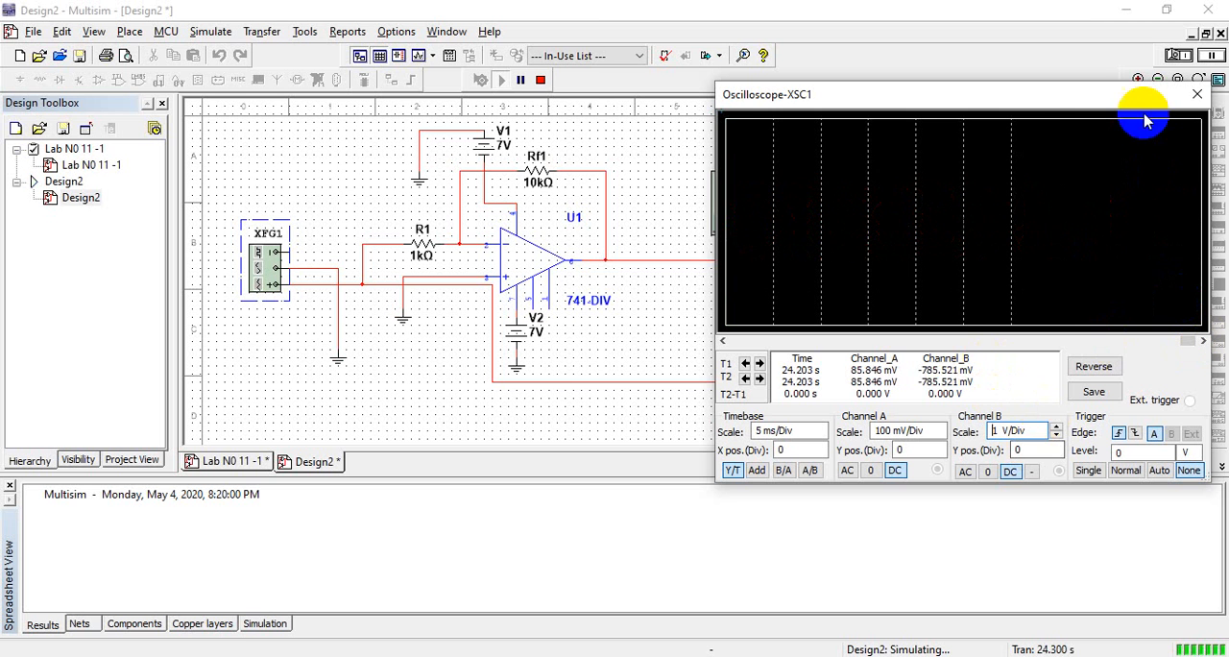
click(1195, 95)
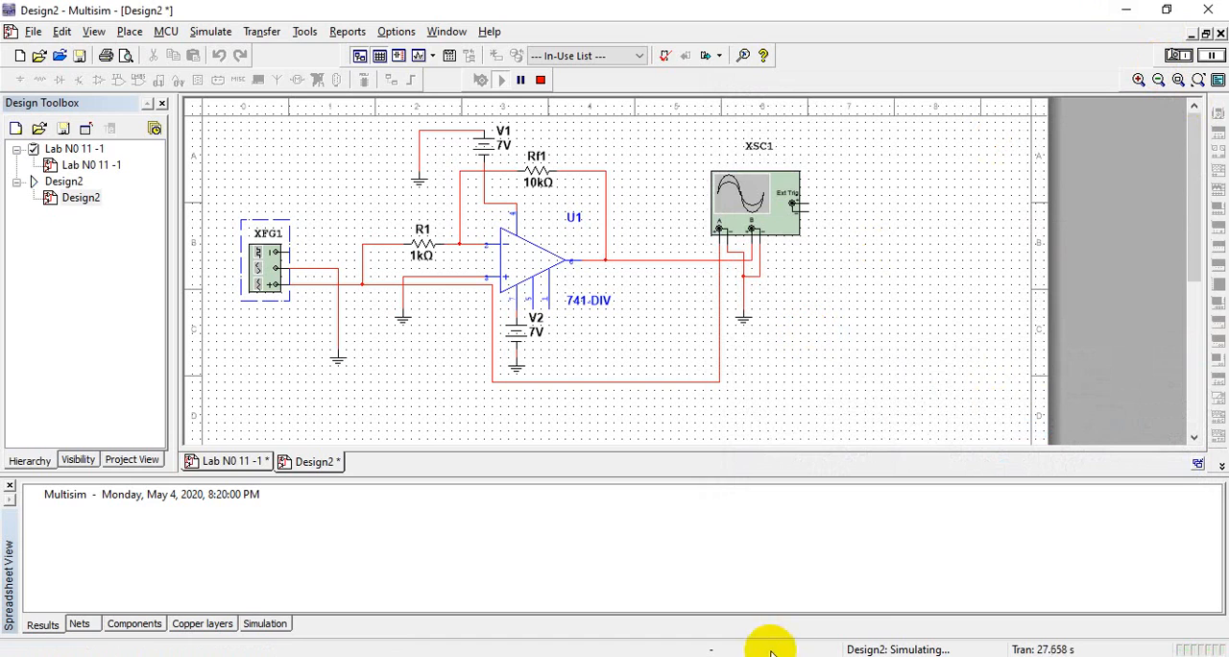
Switch to Lab No 11.pdf in the browser and examine the procedure and the result tables for Experiments A and B
mouse_move(698, 649)
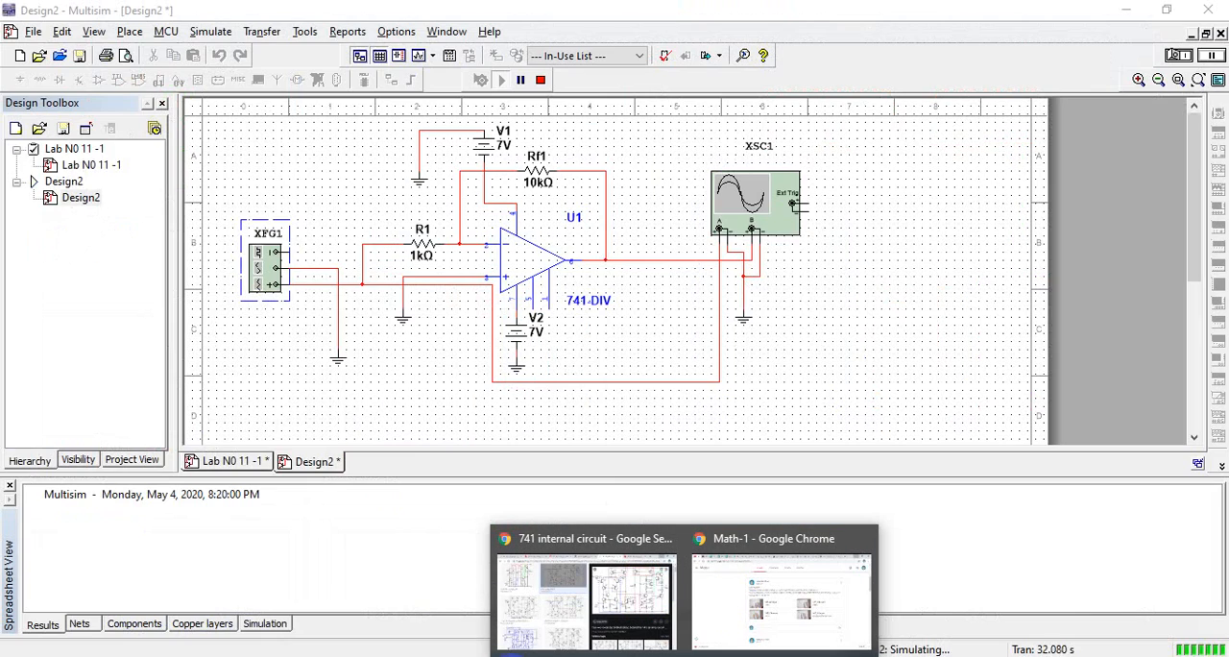
click(475, 656)
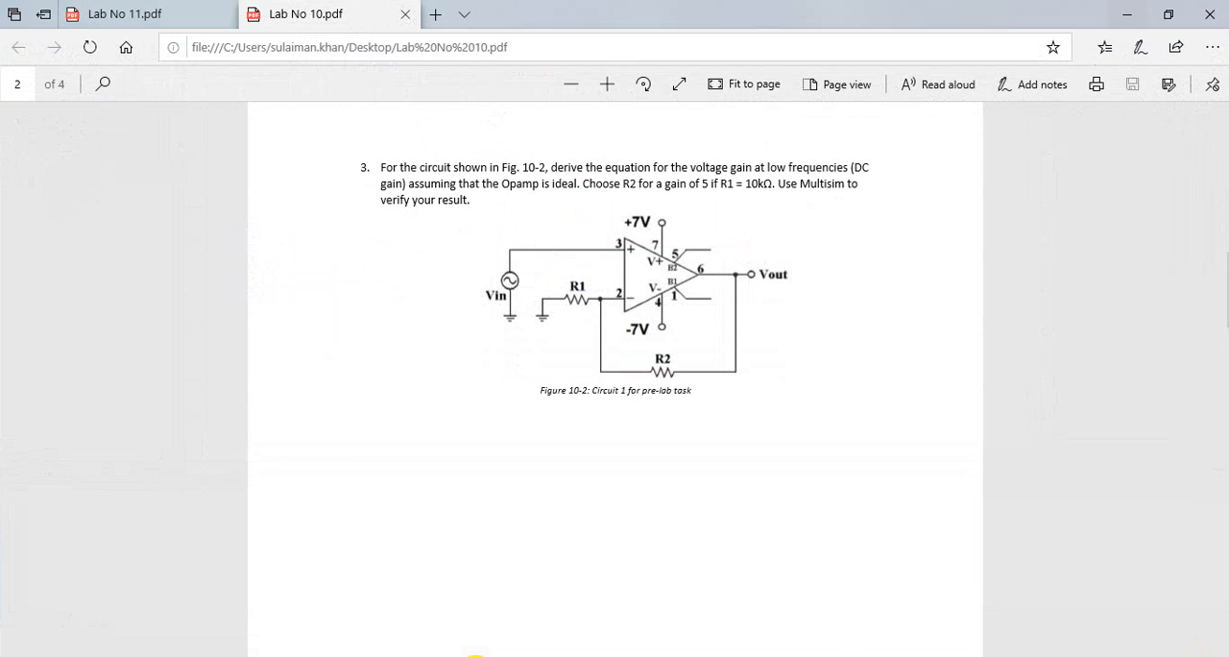
click(192, 14)
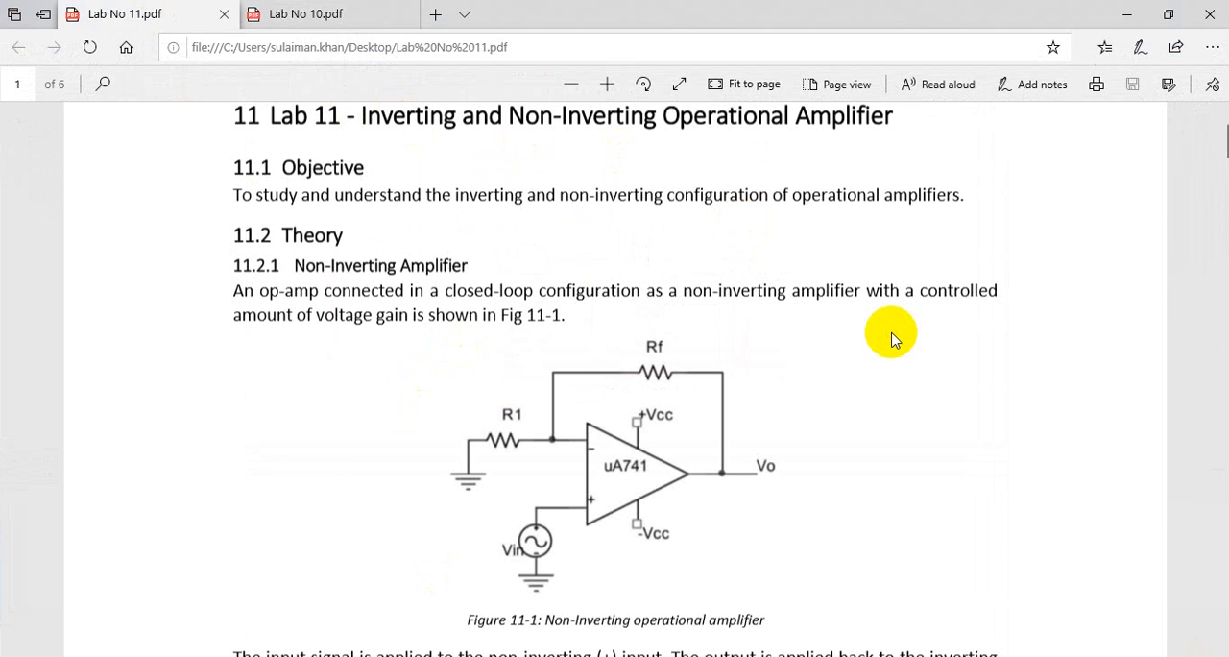
scroll(892, 338, down, 20)
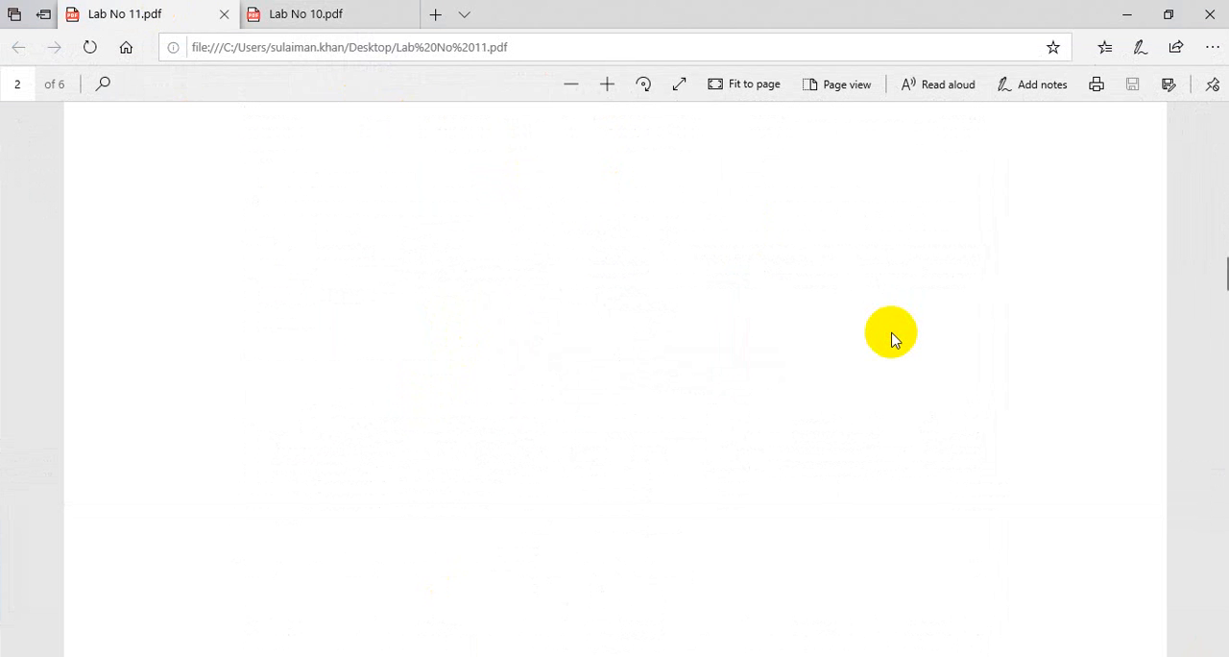
scroll(891, 338, down, 20)
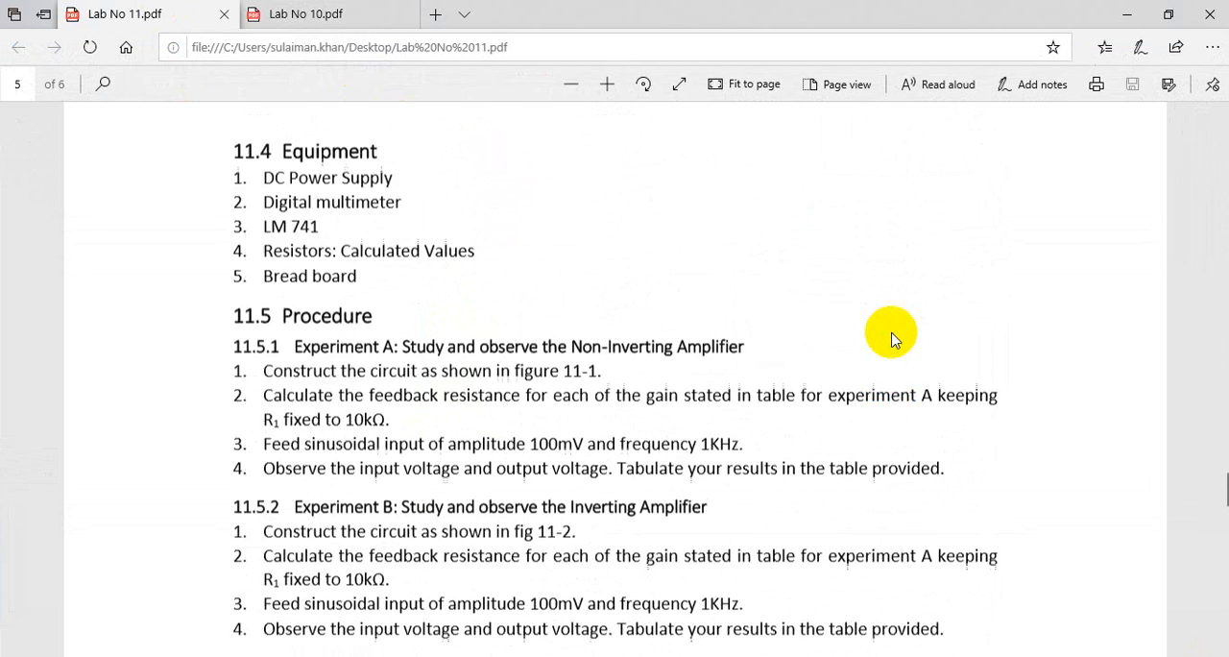
scroll(891, 338, up, 2)
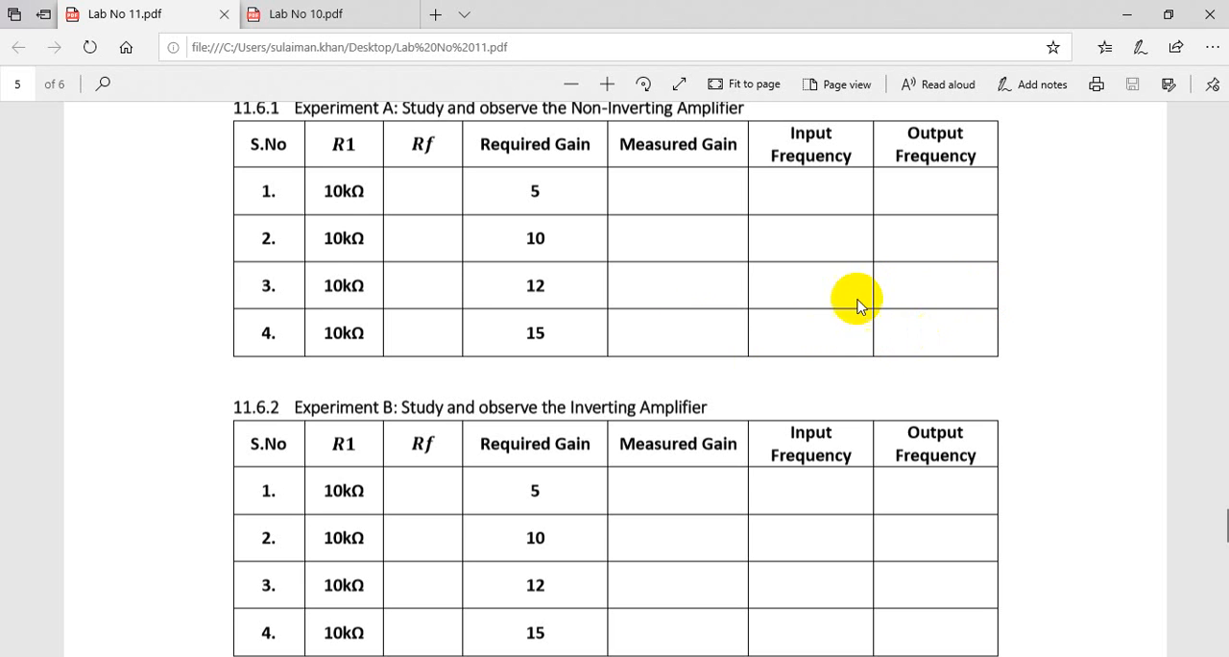
drag(639, 220, 632, 139)
click(676, 217)
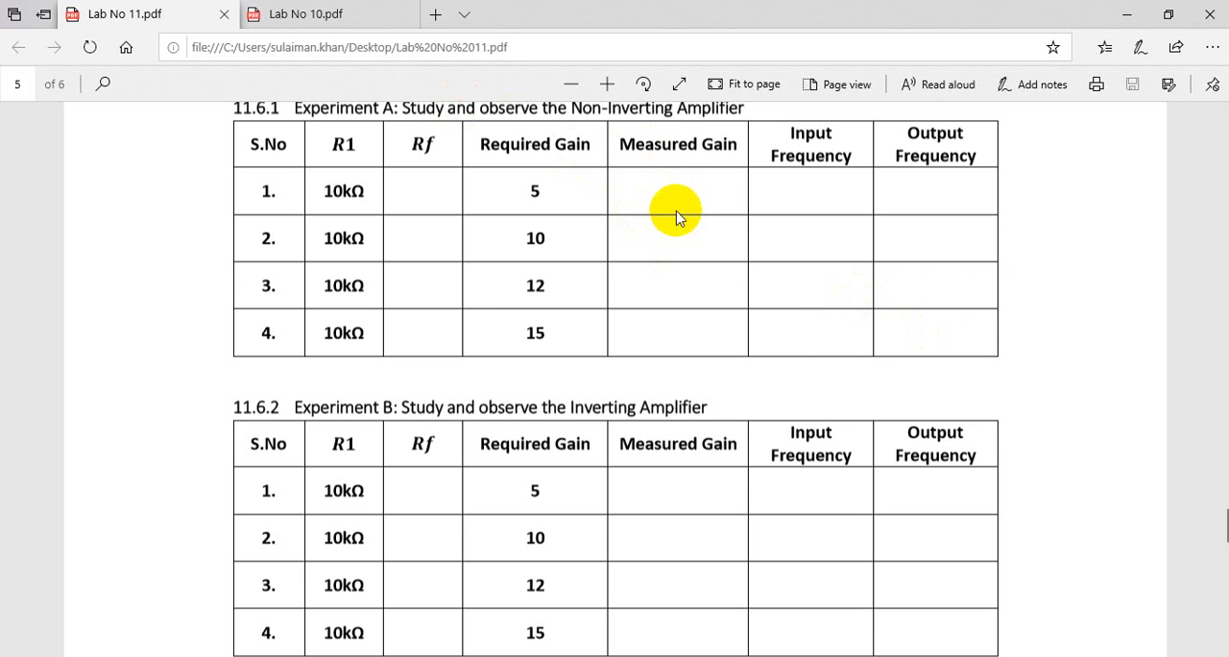